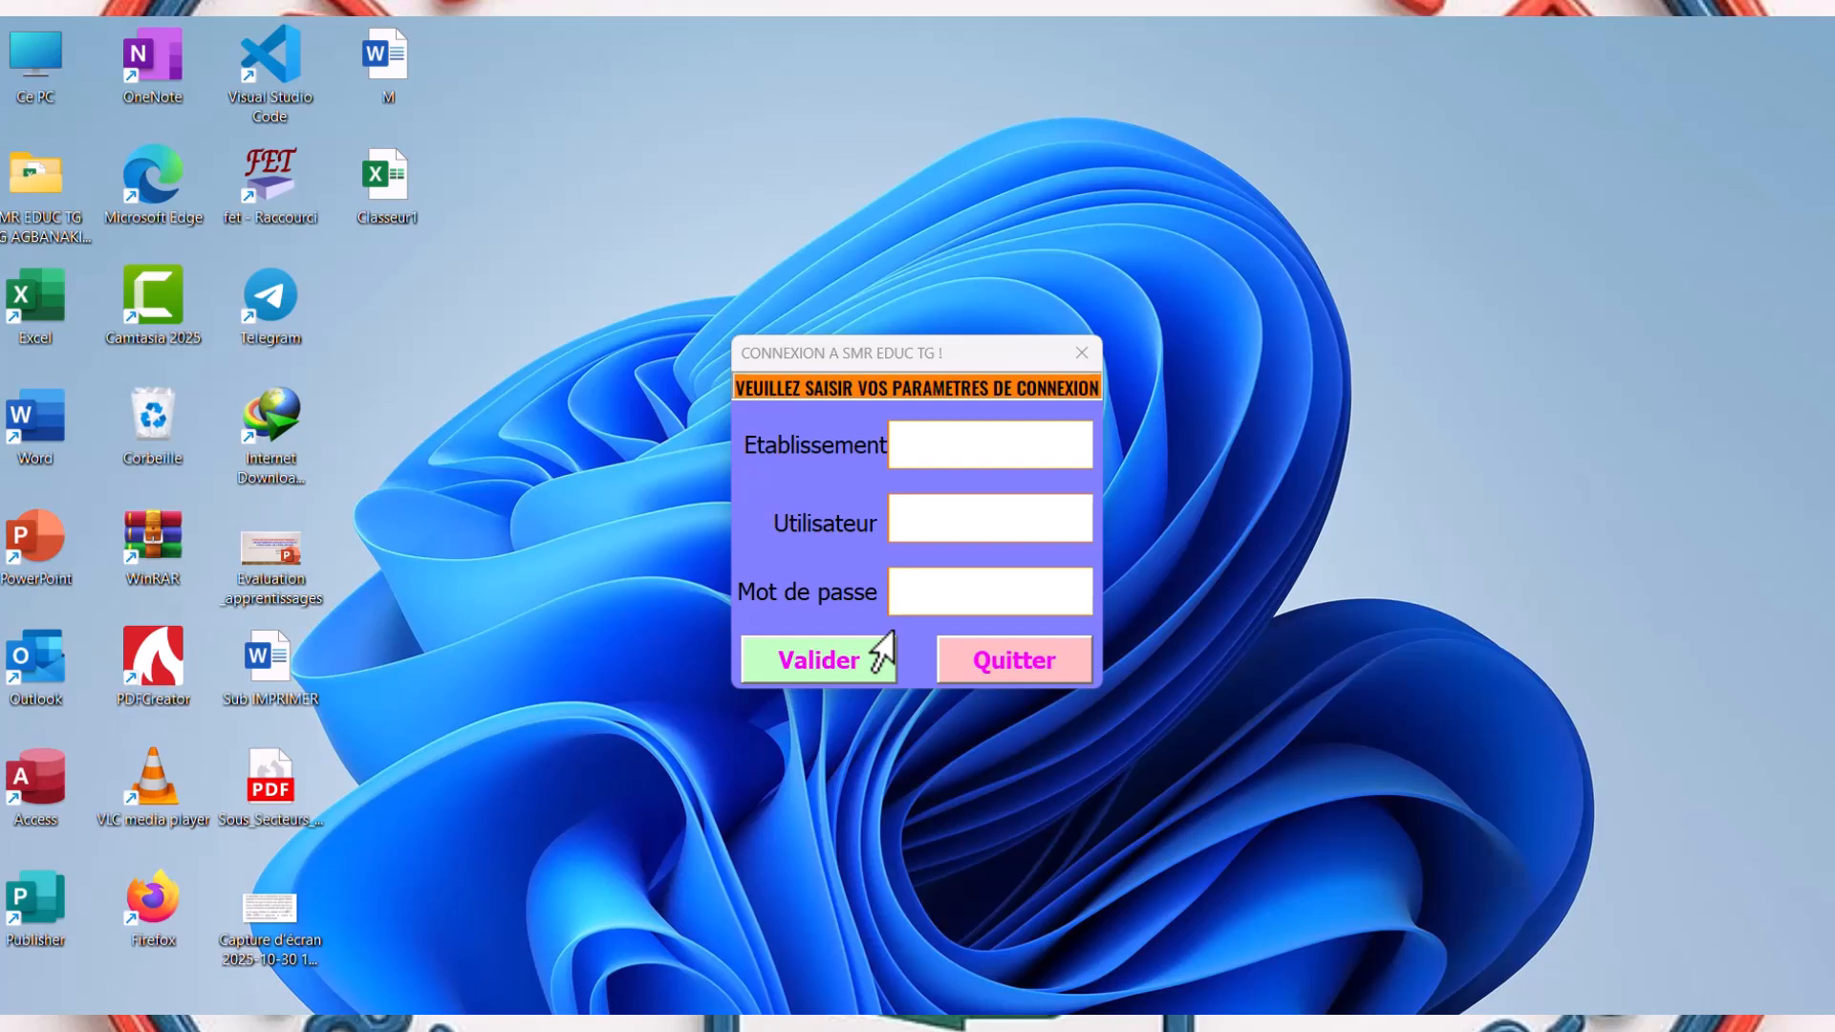
- Log in with LYCEE BROUKOU as the establishment, the username and the account password, and dismiss the welcome message
click(947, 442)
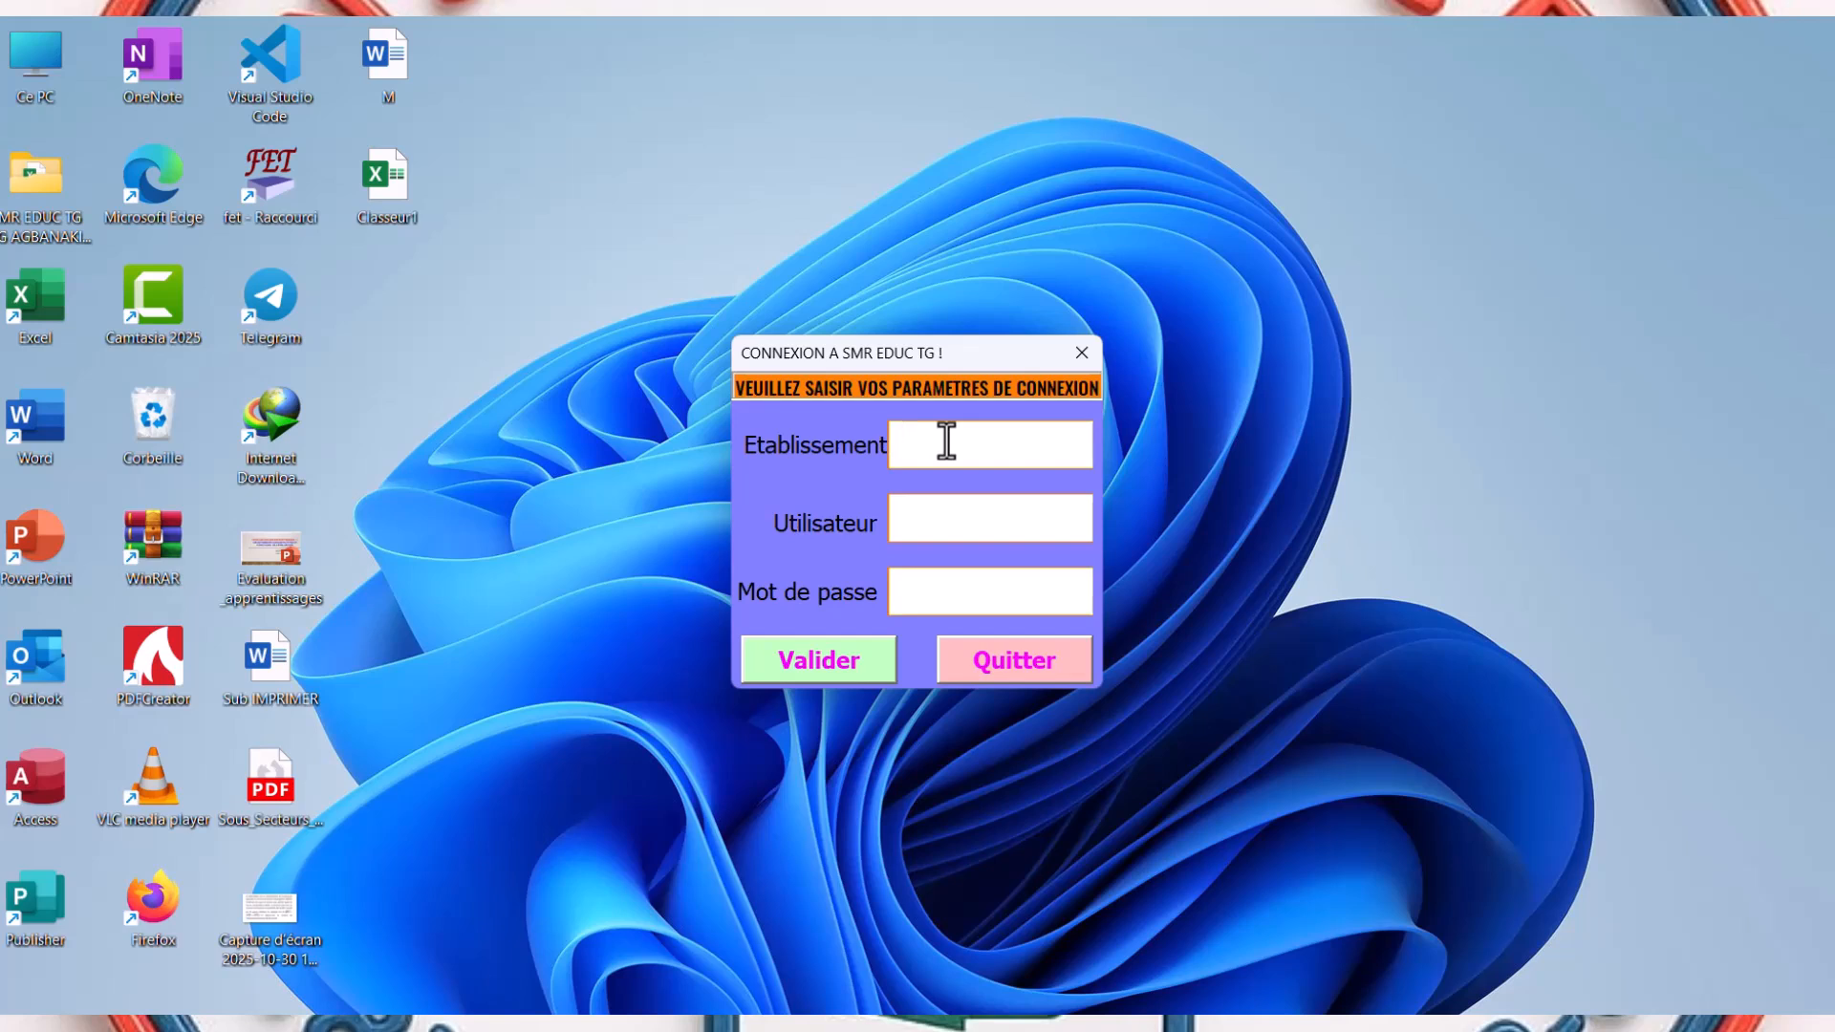
text(Iycee broukou)
key(Tab)
text(so)
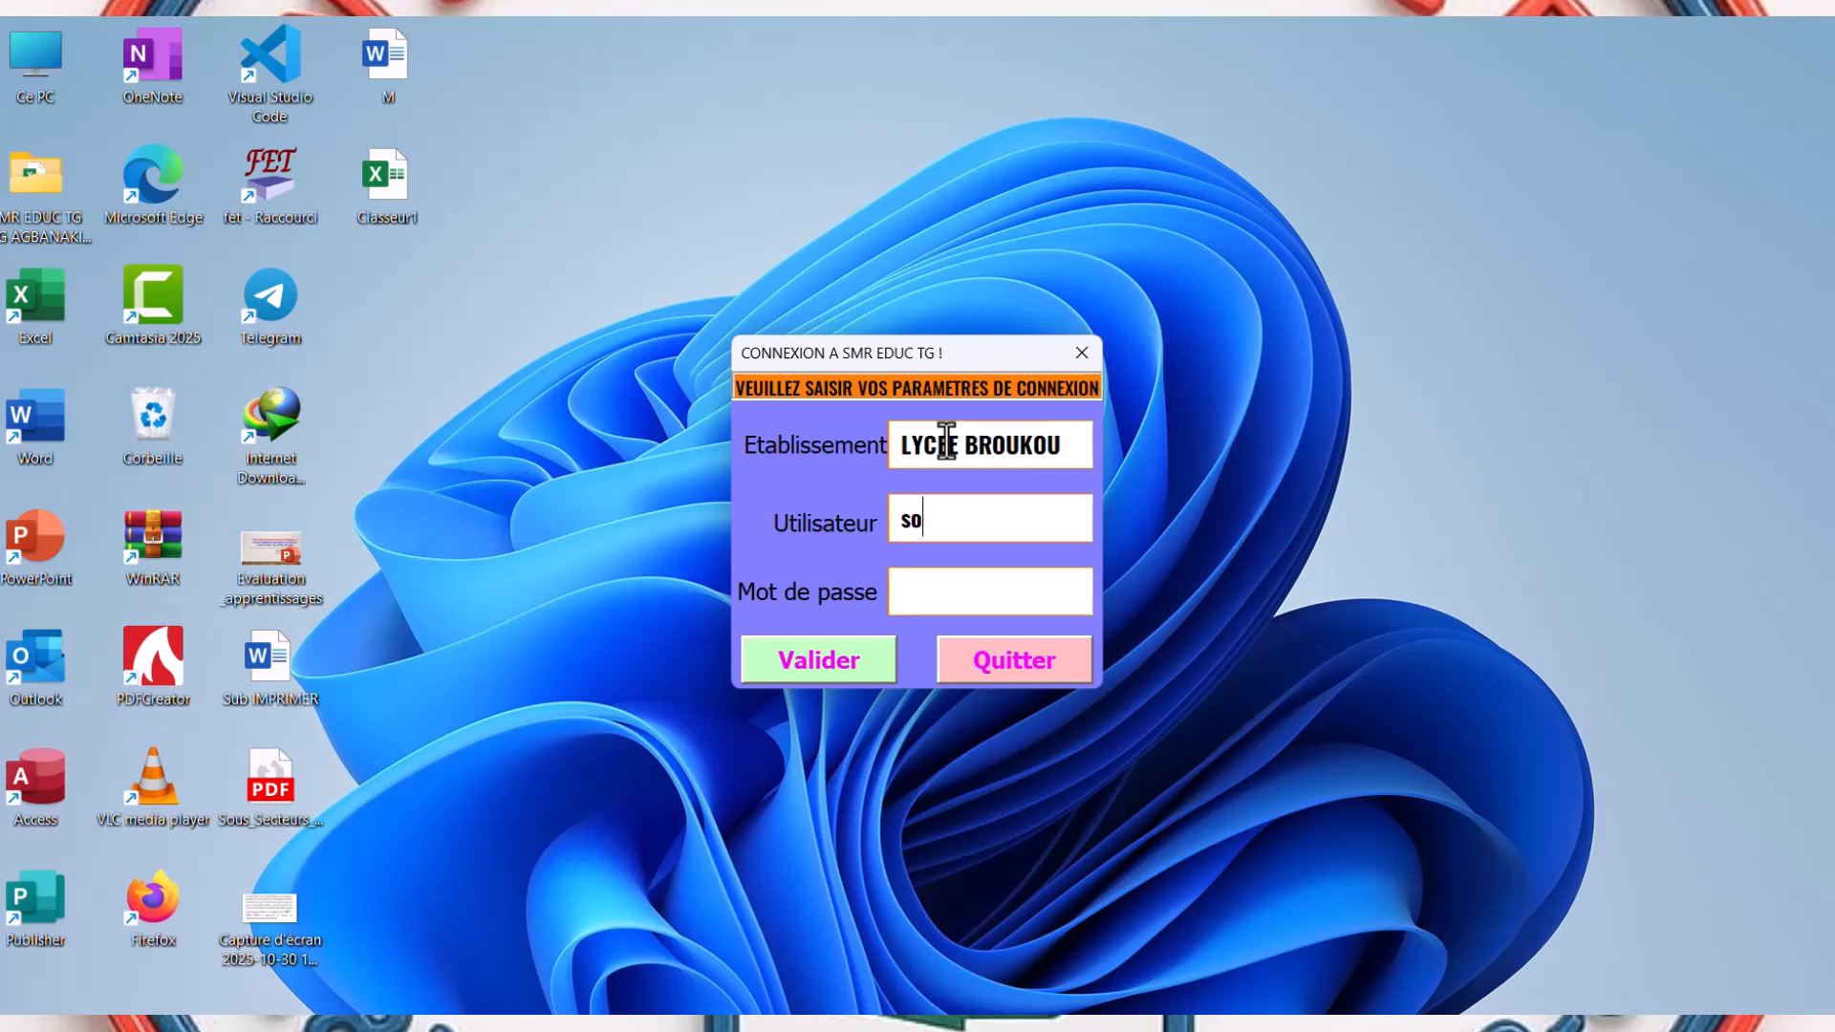
text(ngre)
key(Tab)
text(*****)
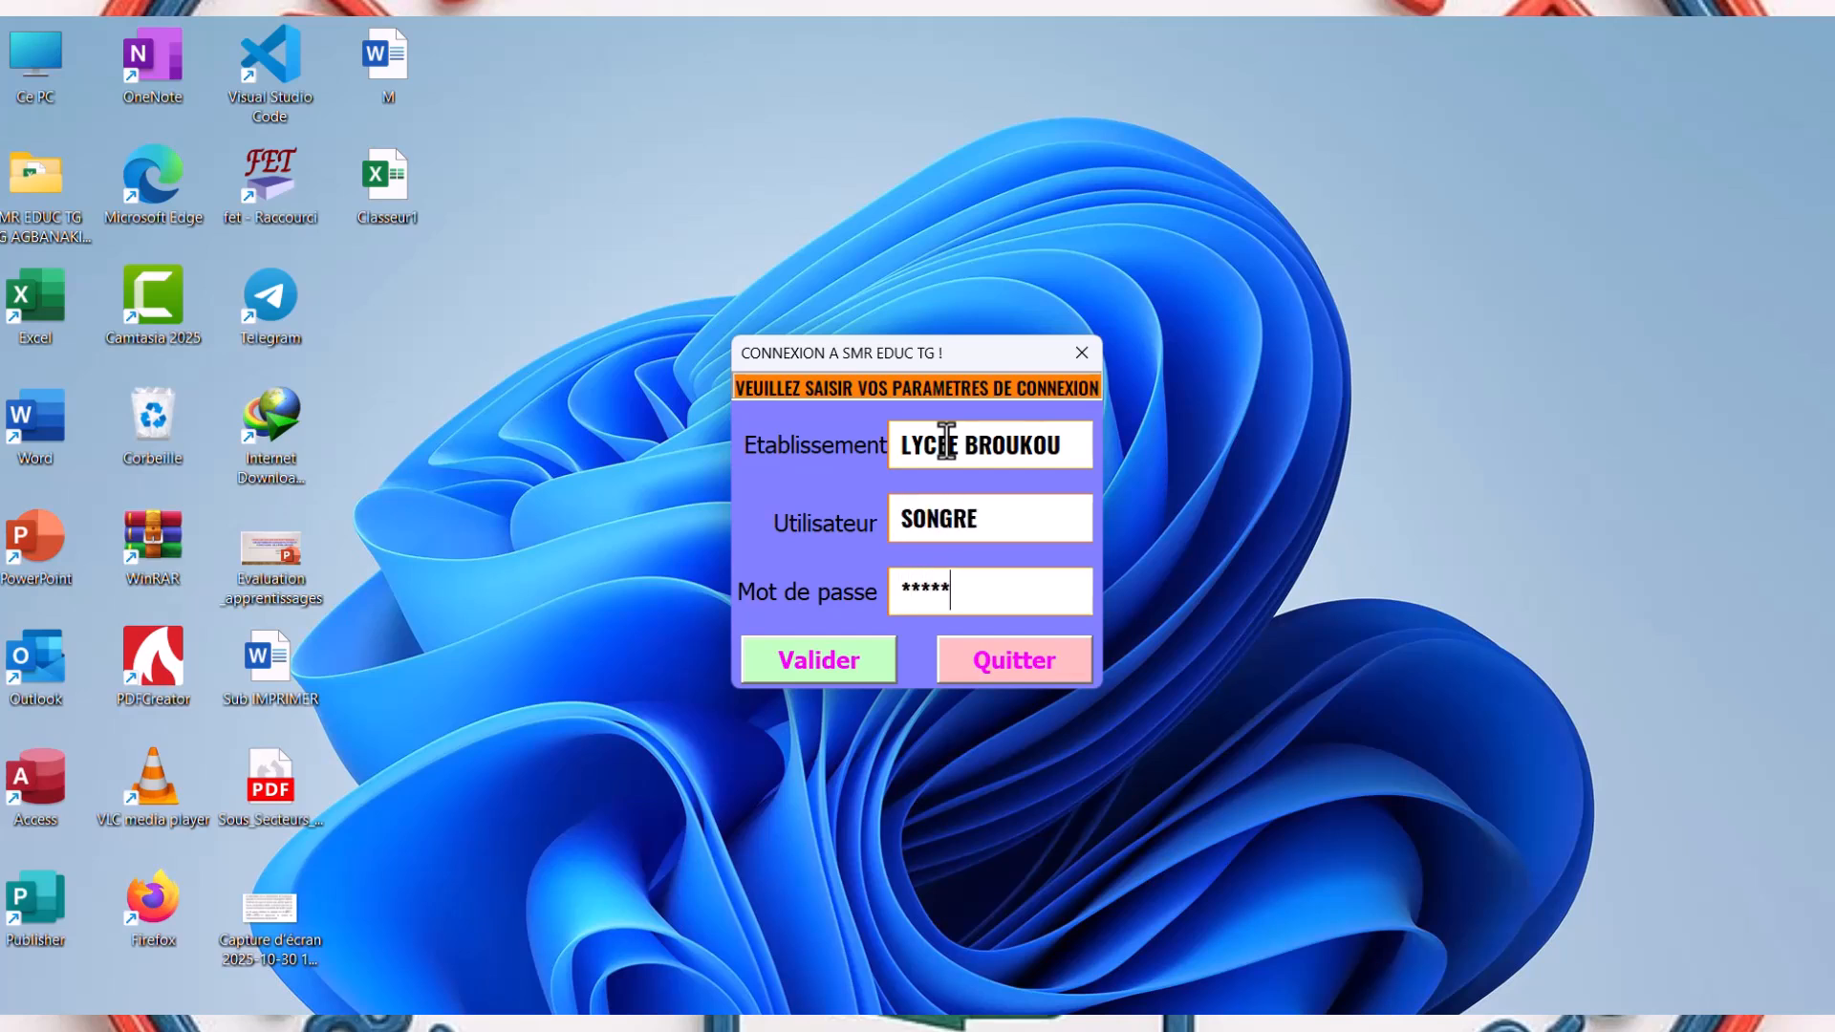
key(BackSpace)
text(***)
click(806, 679)
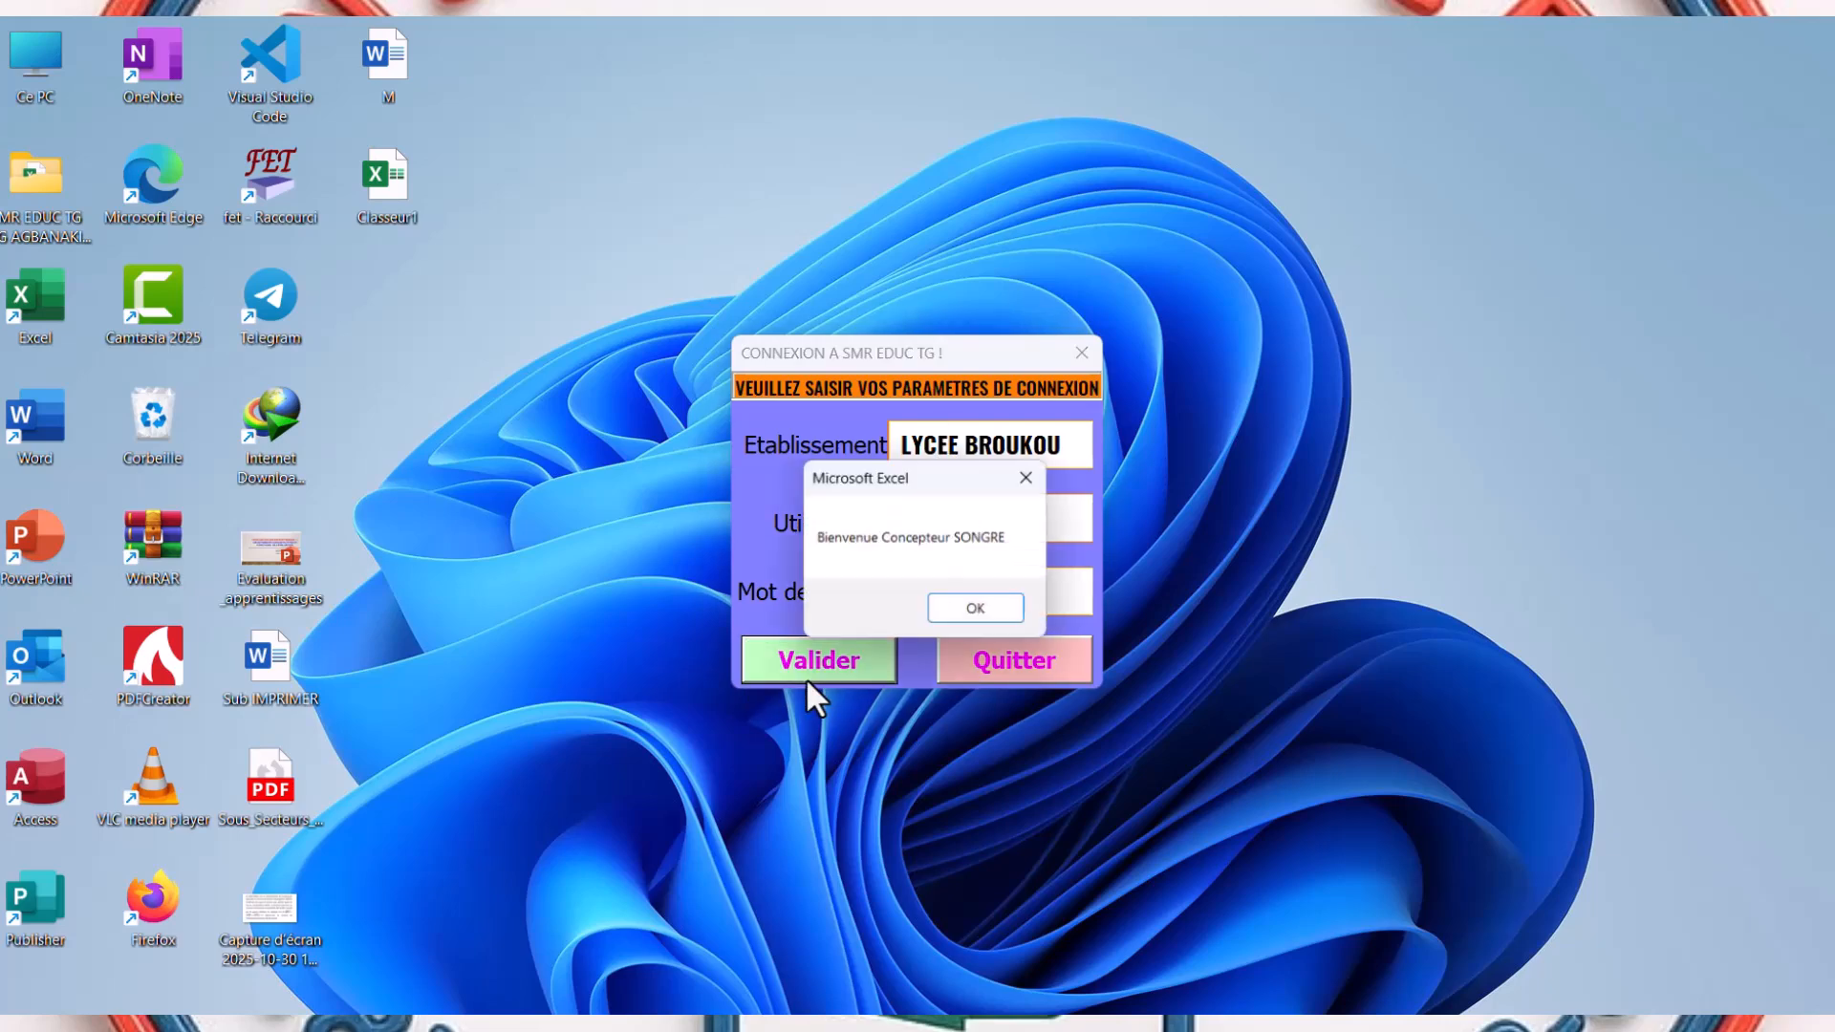
click(980, 617)
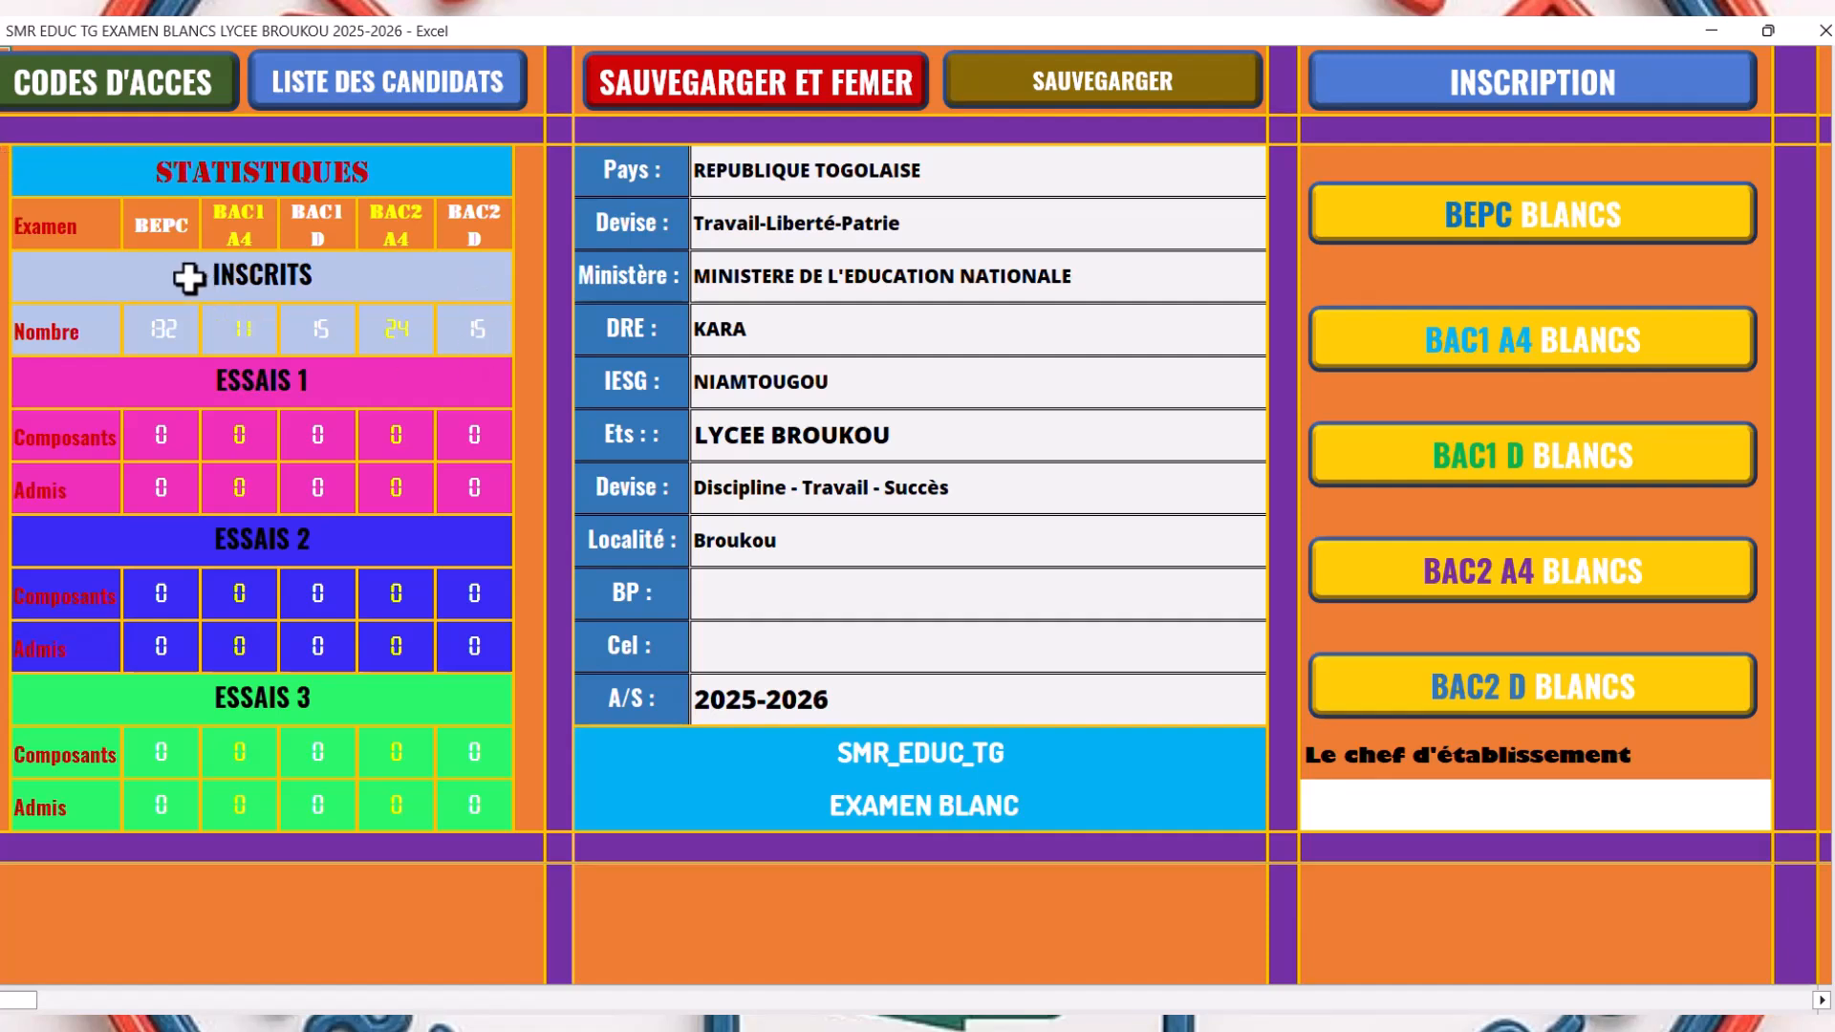
- Examine the dashboard's statistics table, the school information block and the group of mock-exam shortcuts
drag(28, 167, 524, 806)
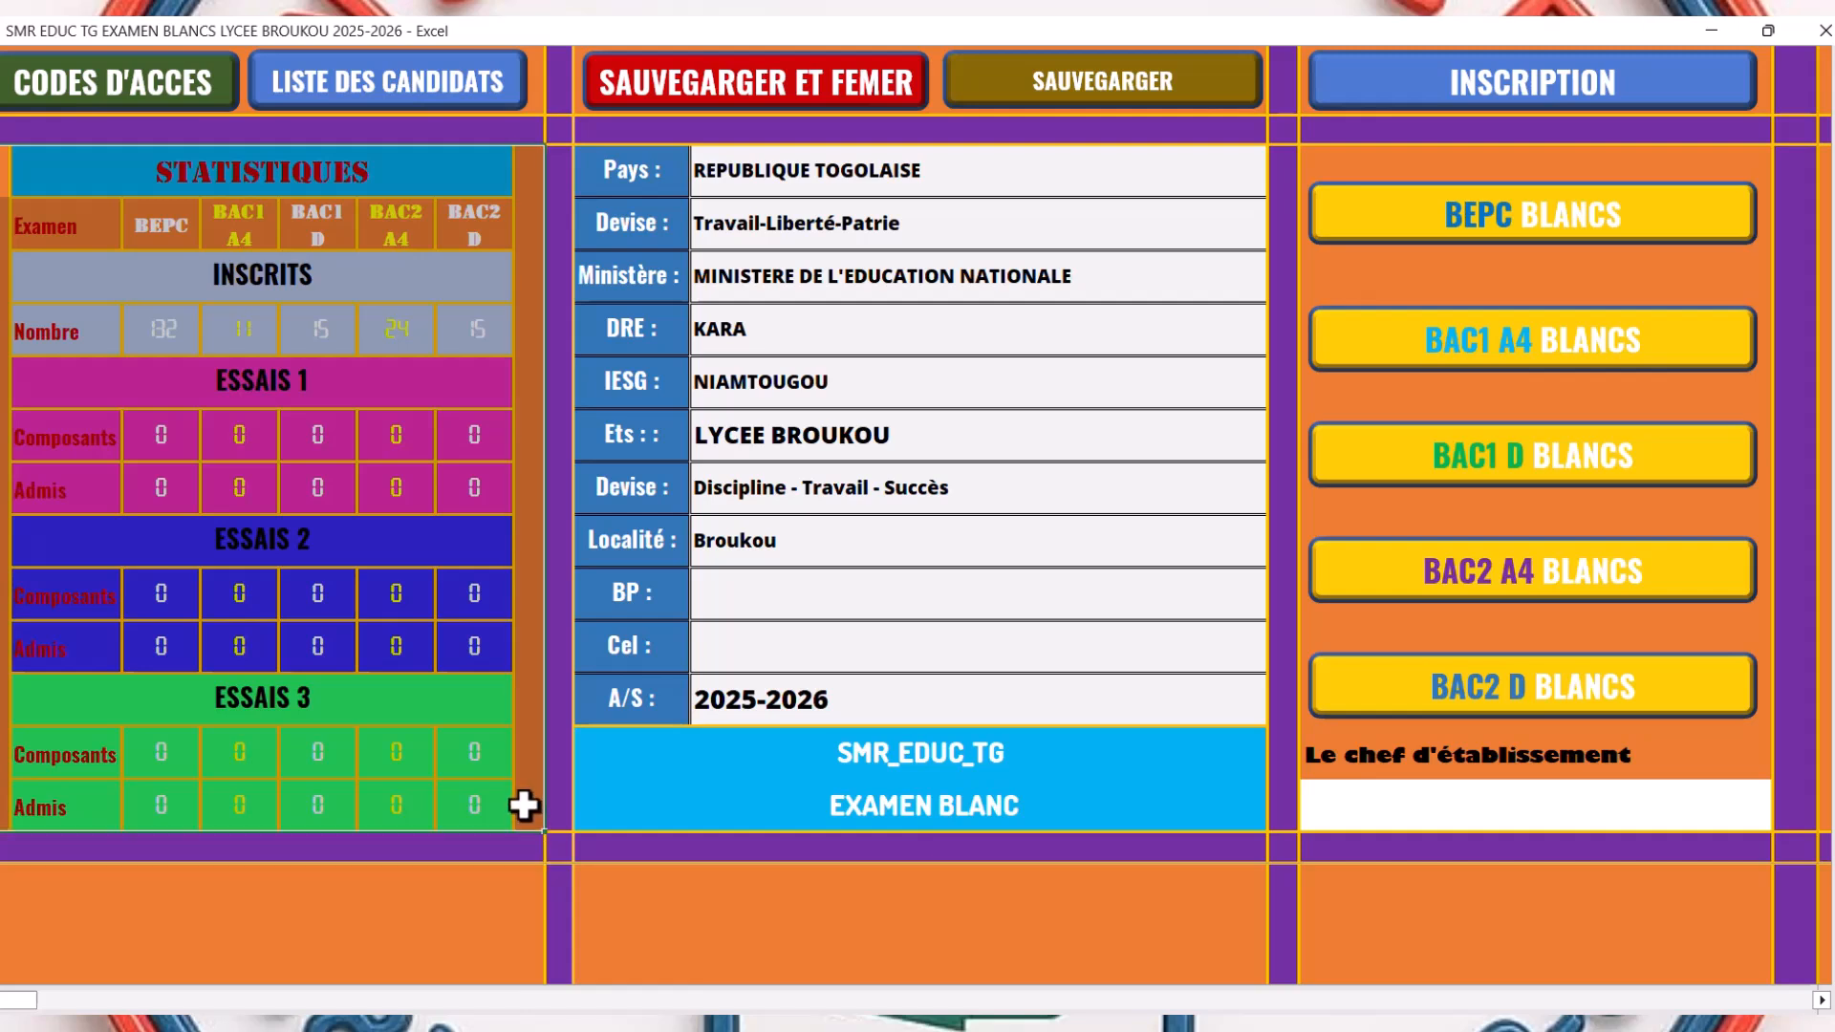
click(394, 531)
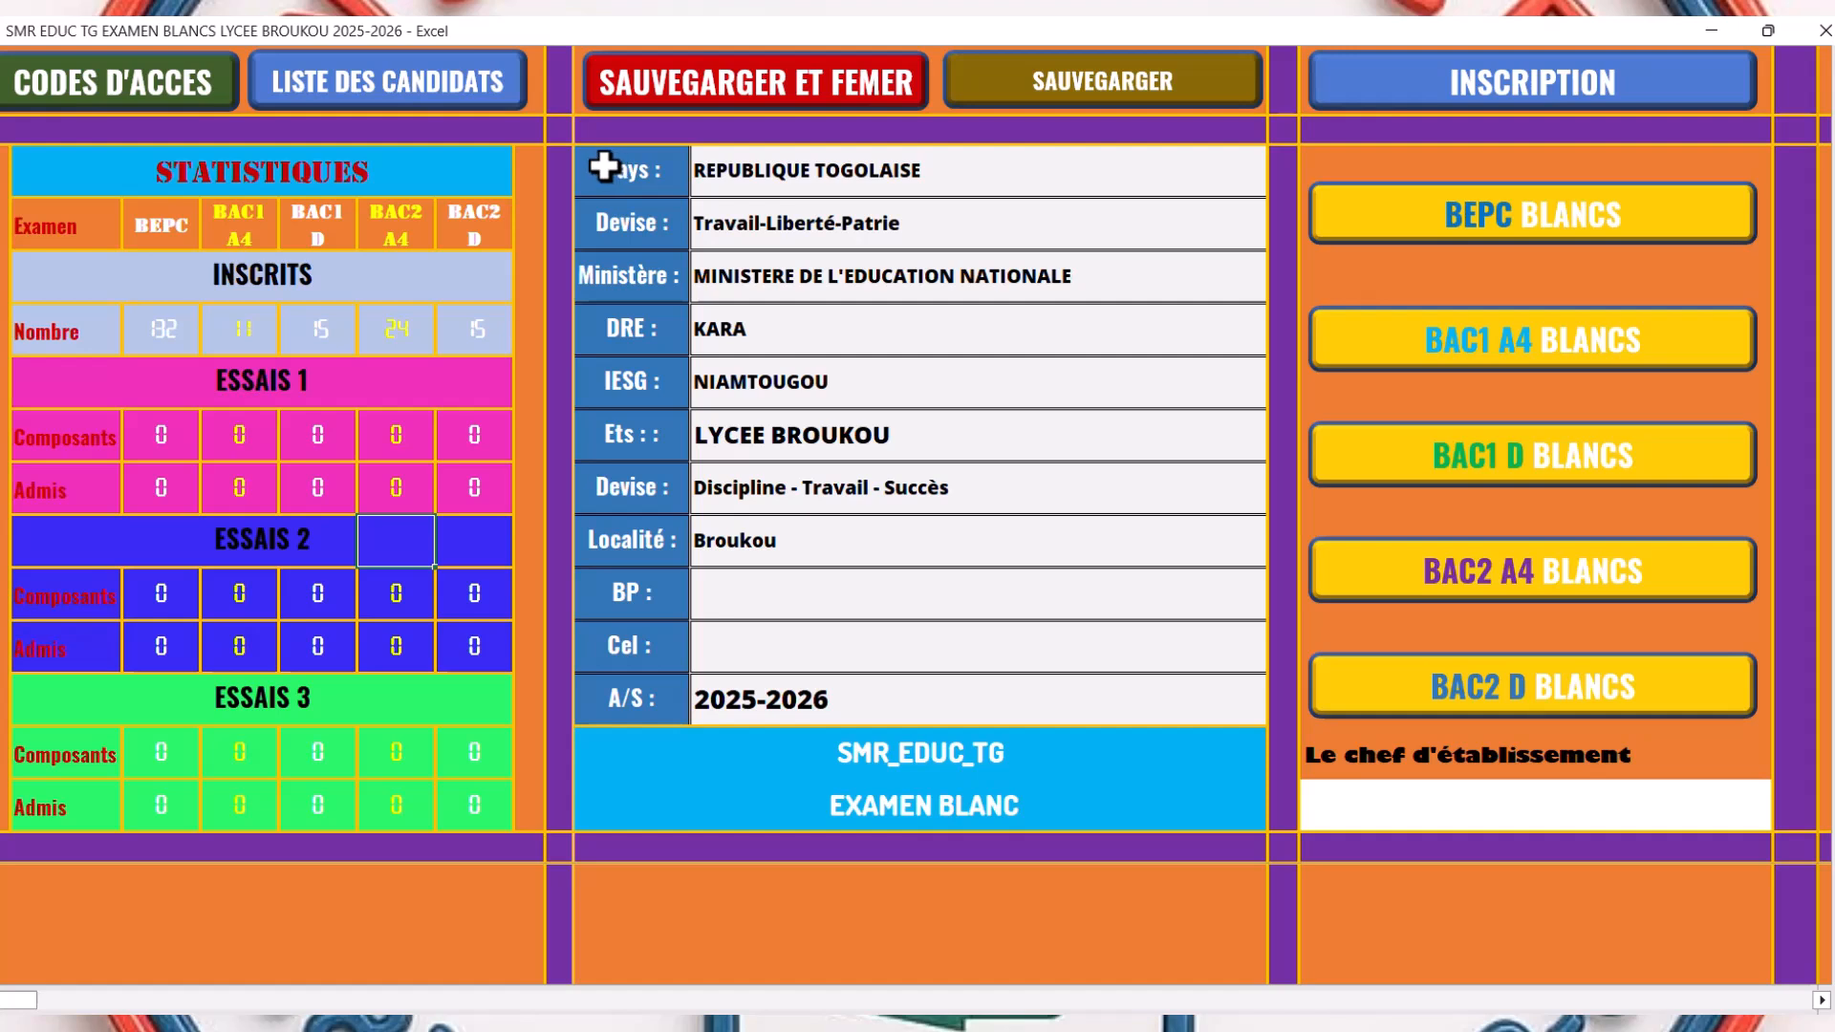
drag(598, 168, 987, 684)
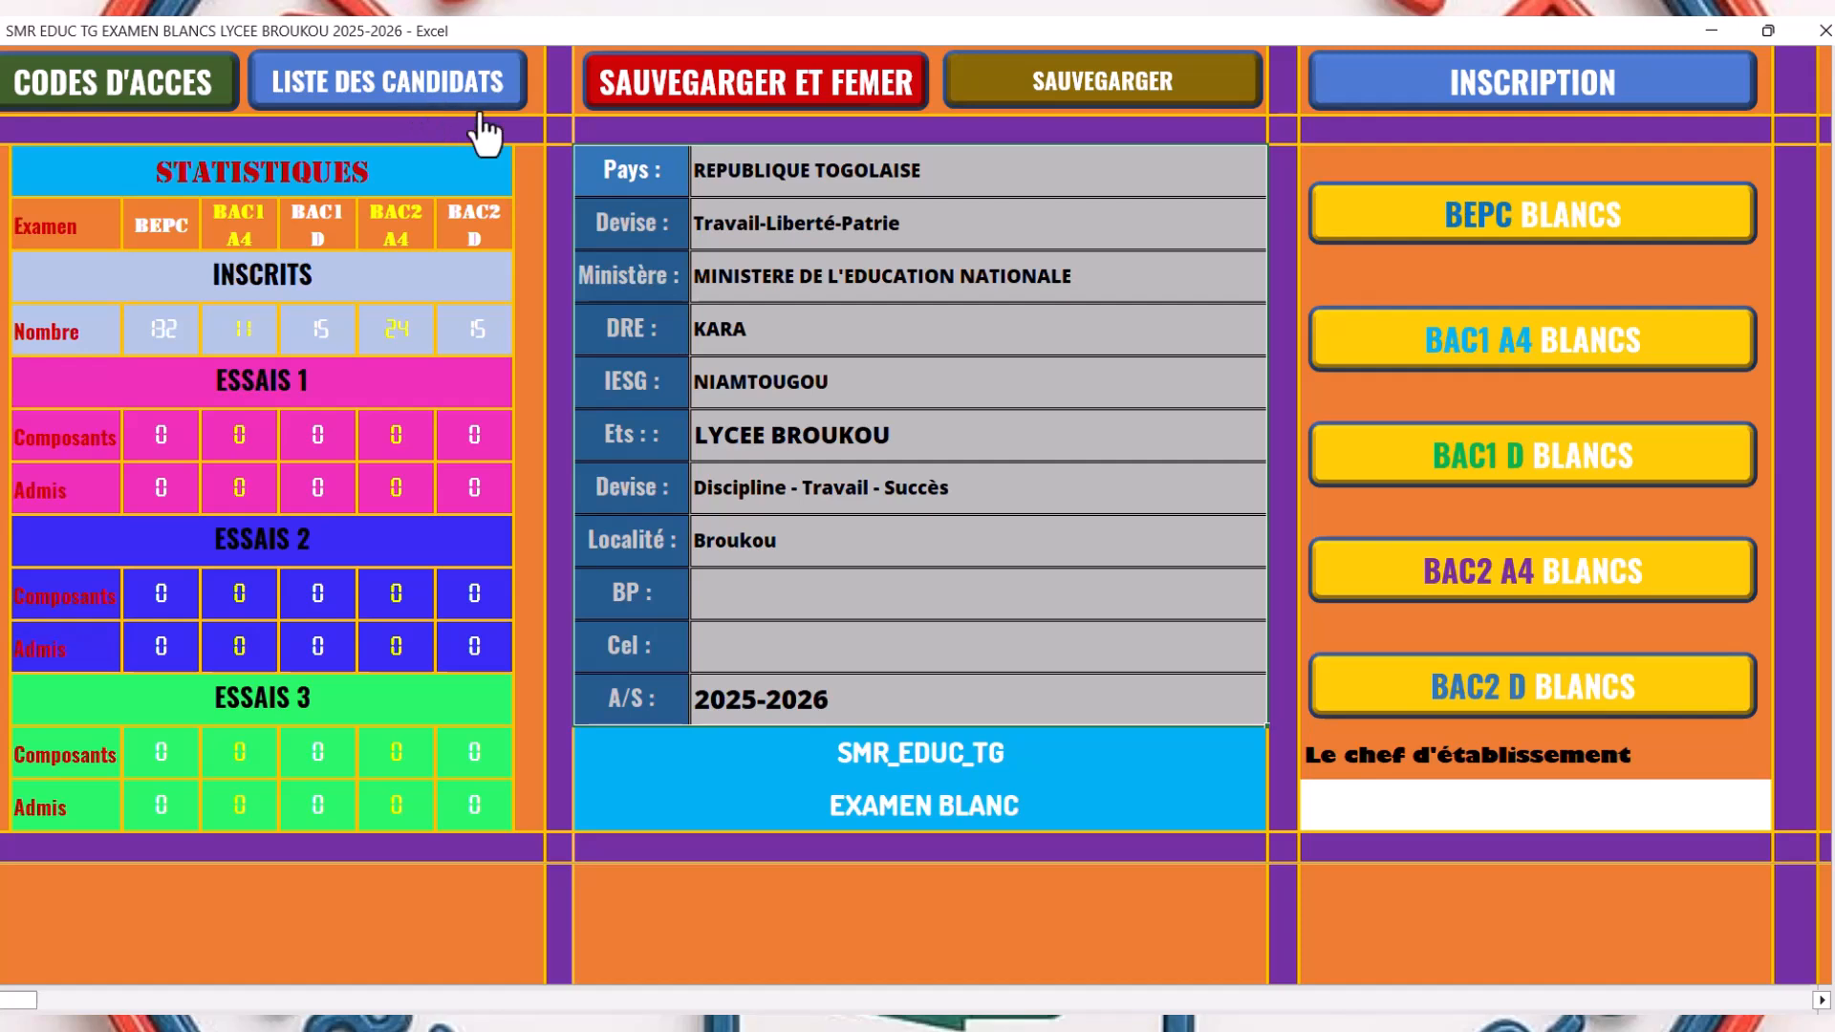
click(1329, 170)
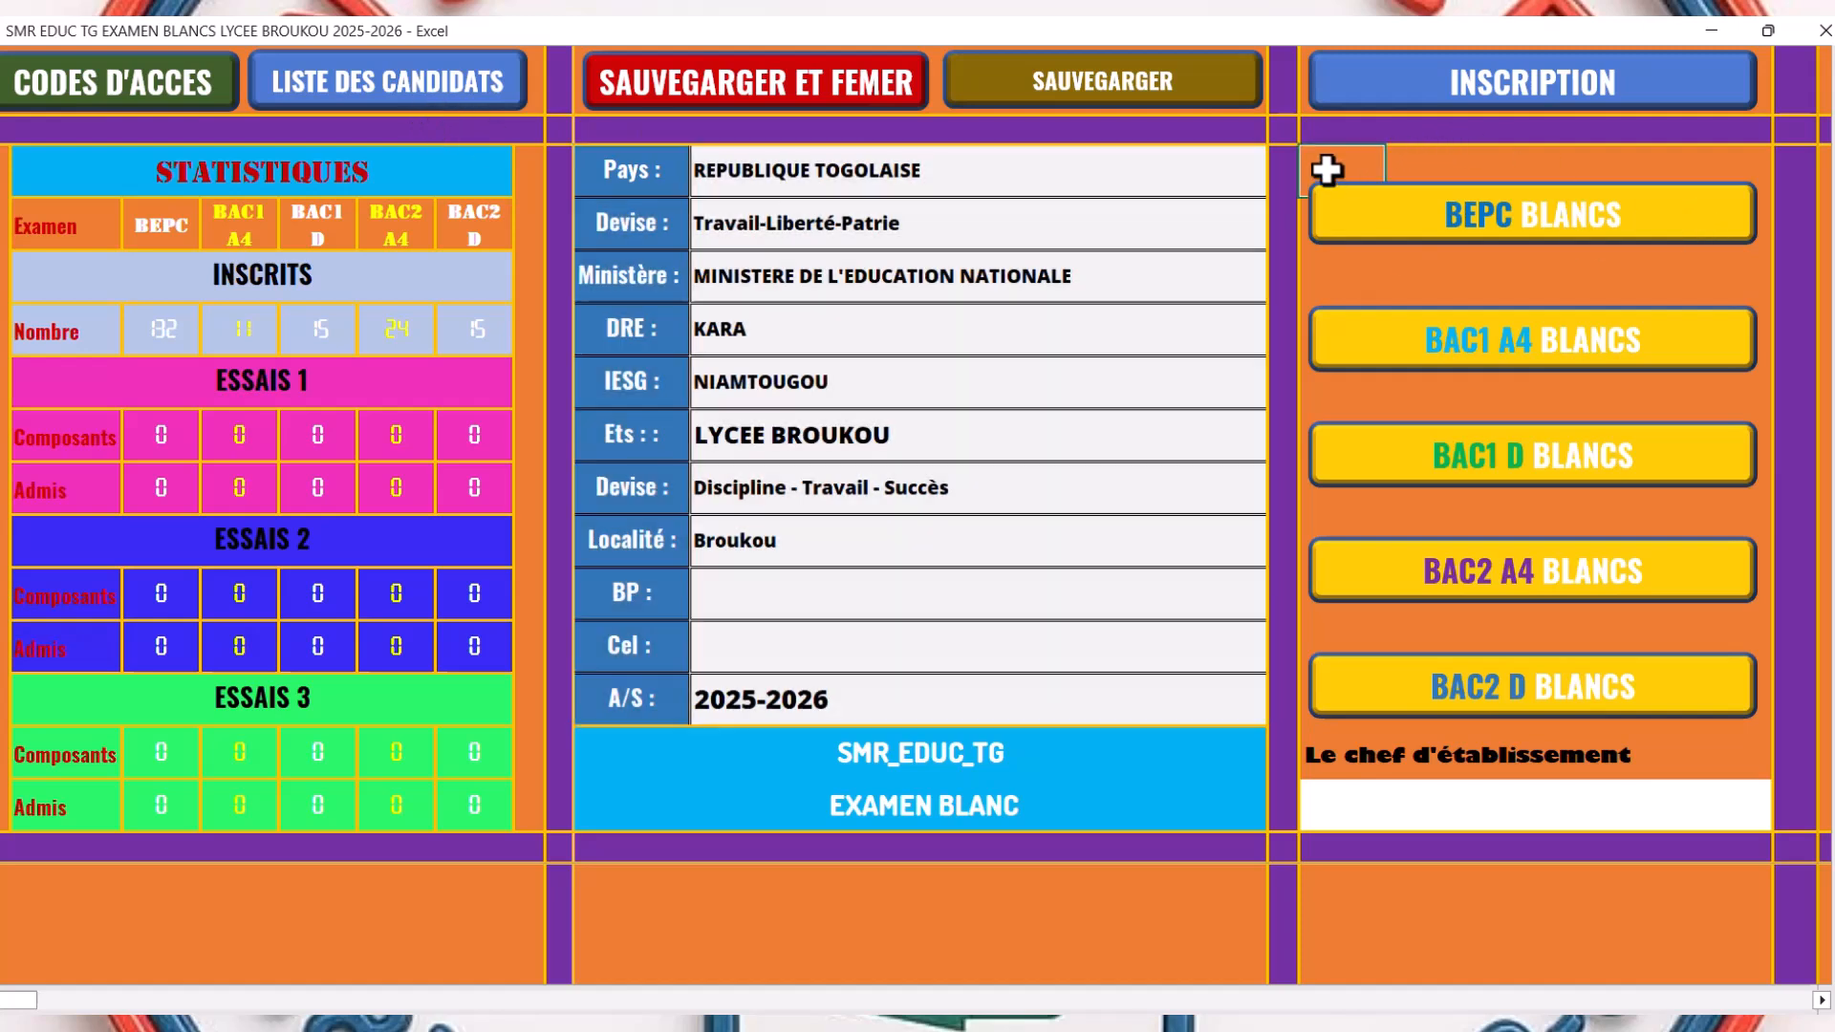
drag(1330, 168, 1747, 723)
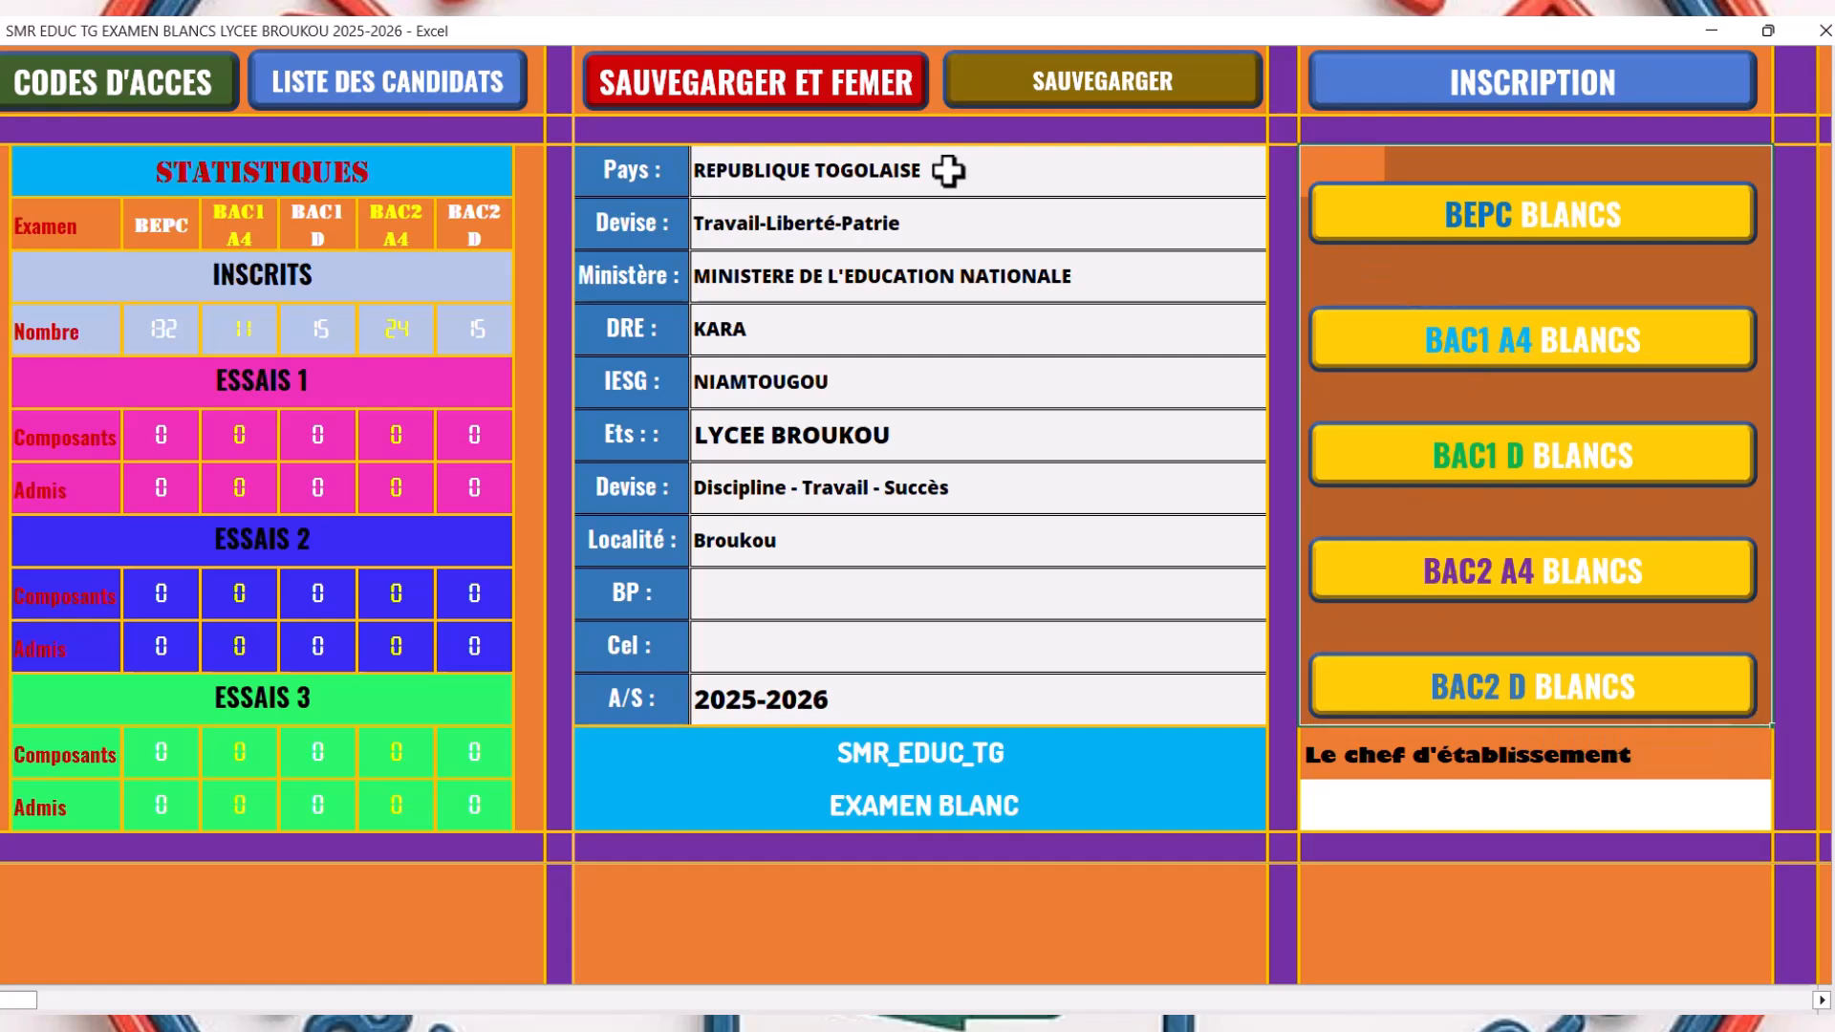
click(593, 238)
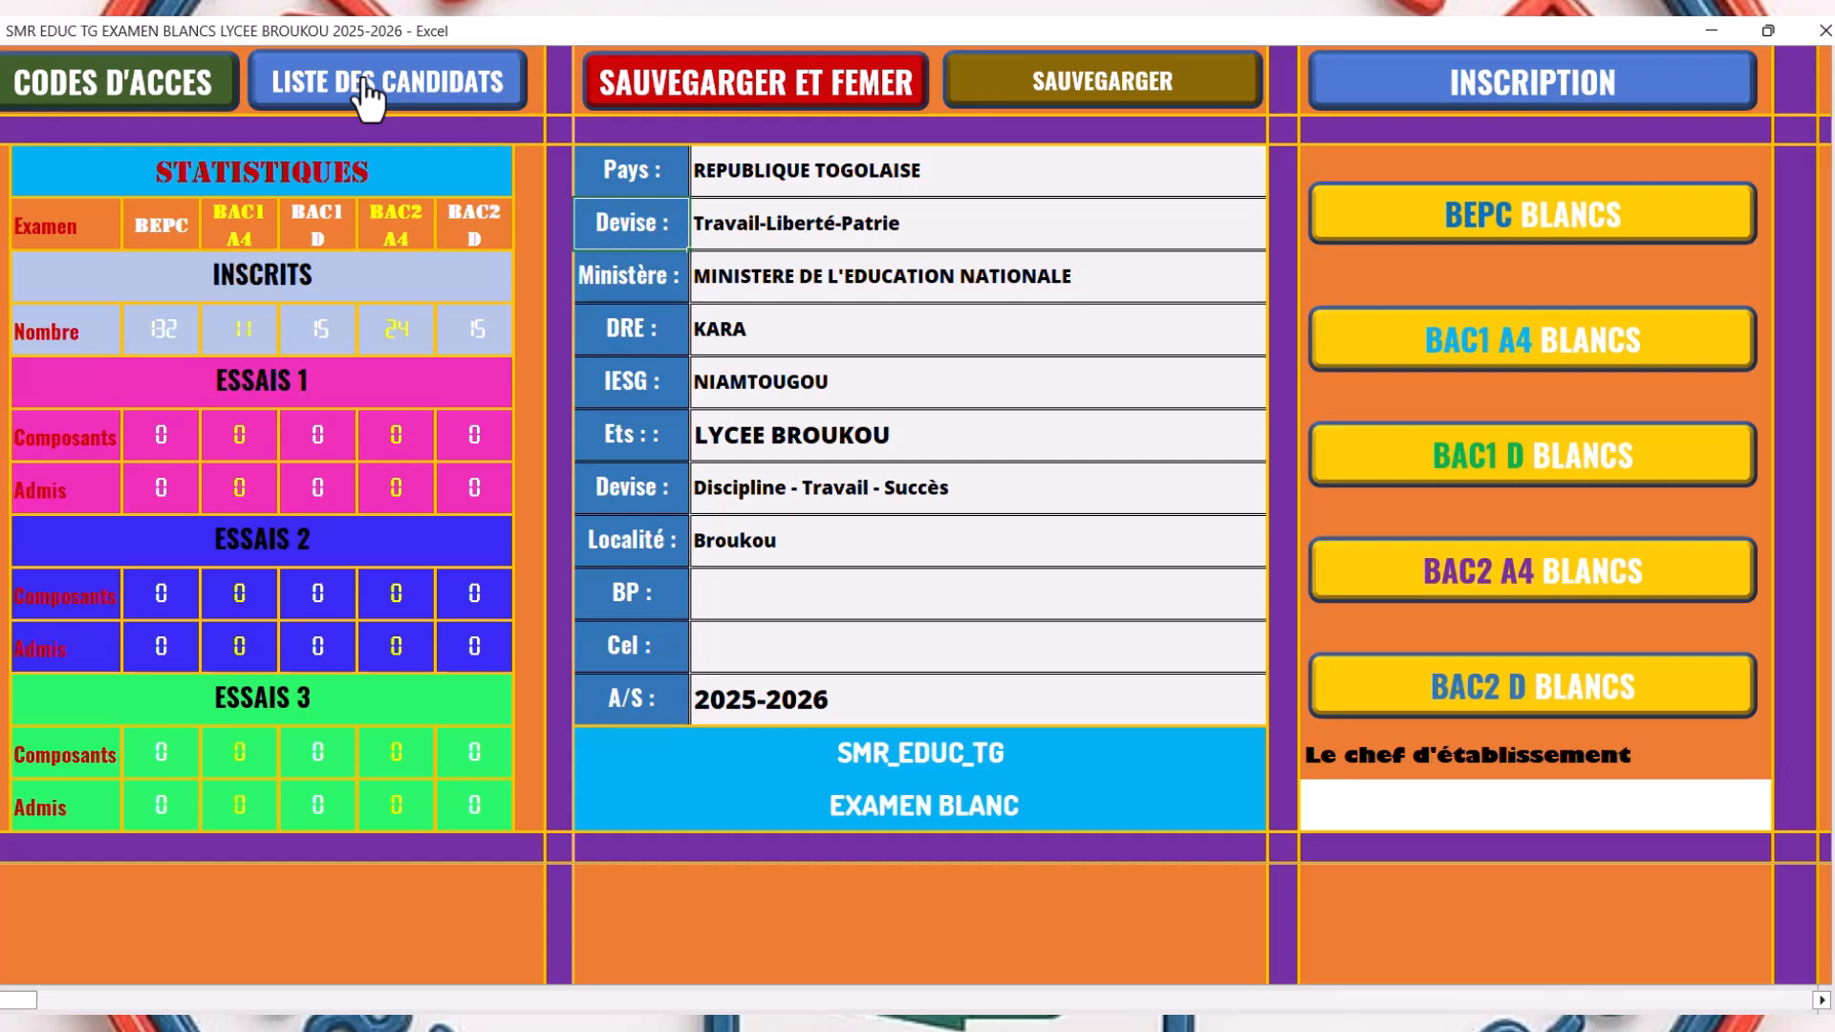
- Export the BAC1-A4 candidate list as a PDF and open the folder where it is saved
click(437, 93)
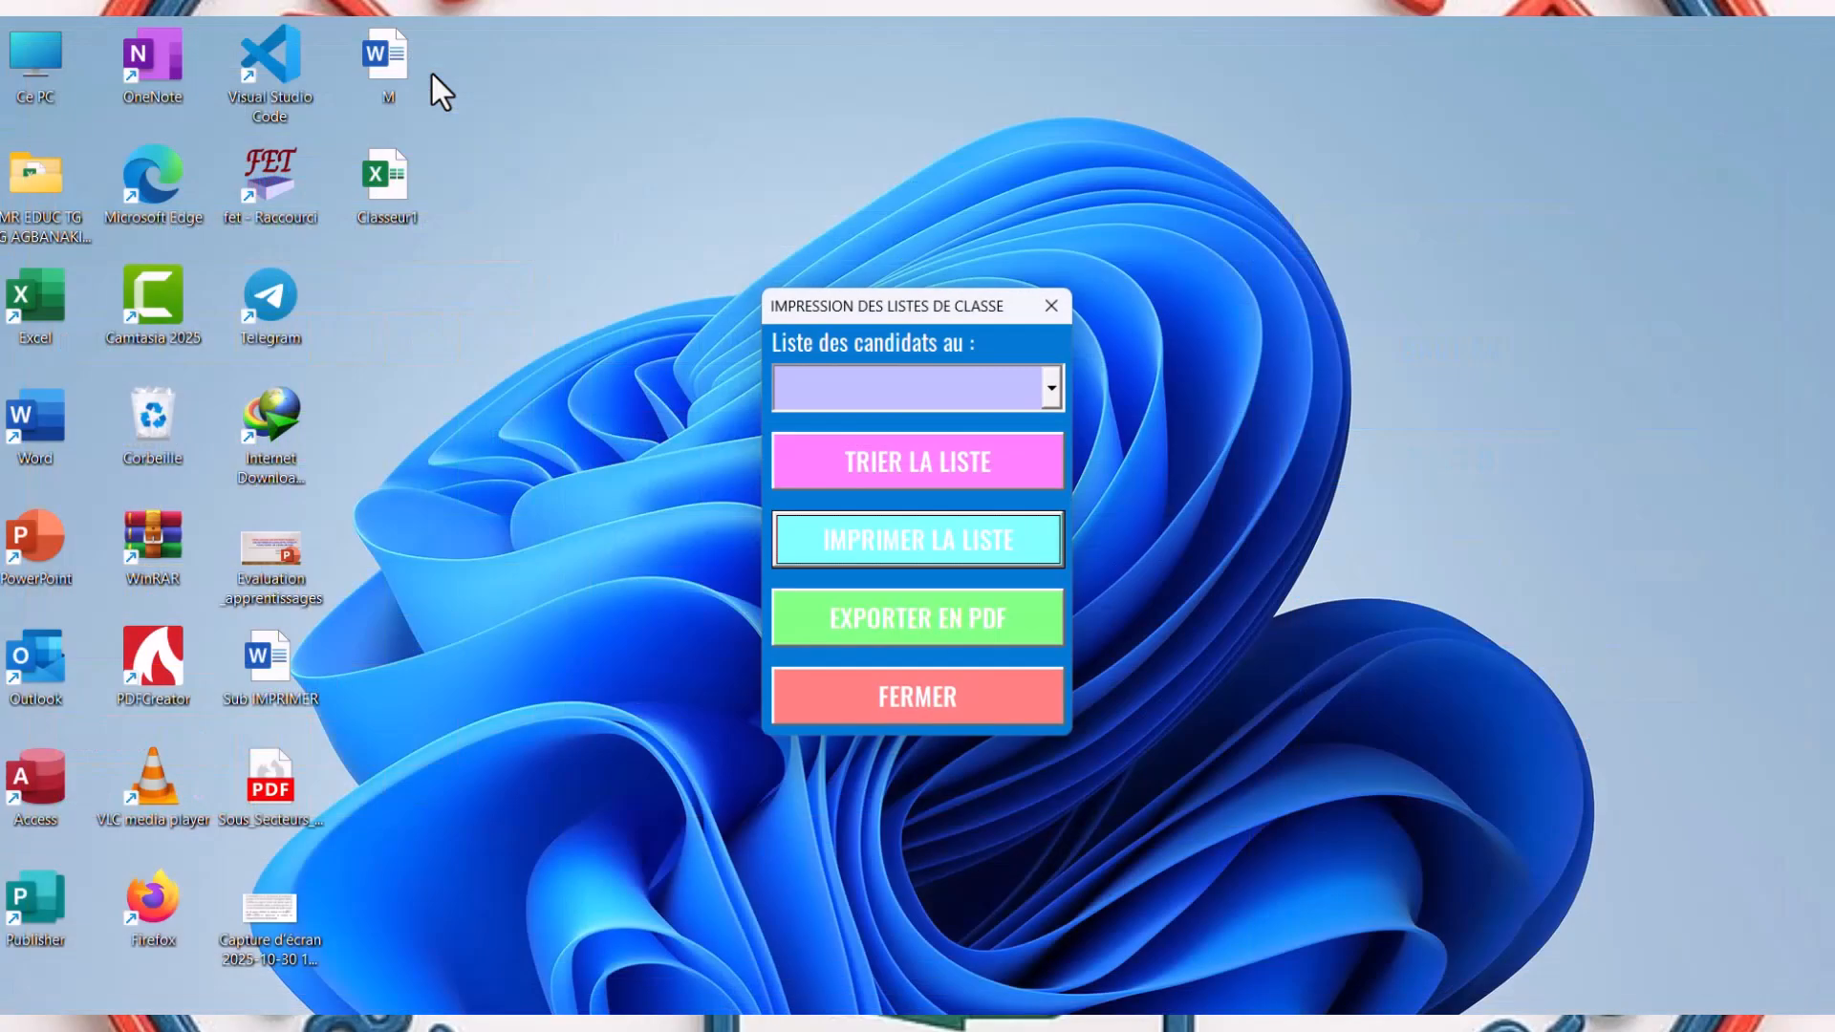
drag(922, 307, 926, 279)
click(1056, 363)
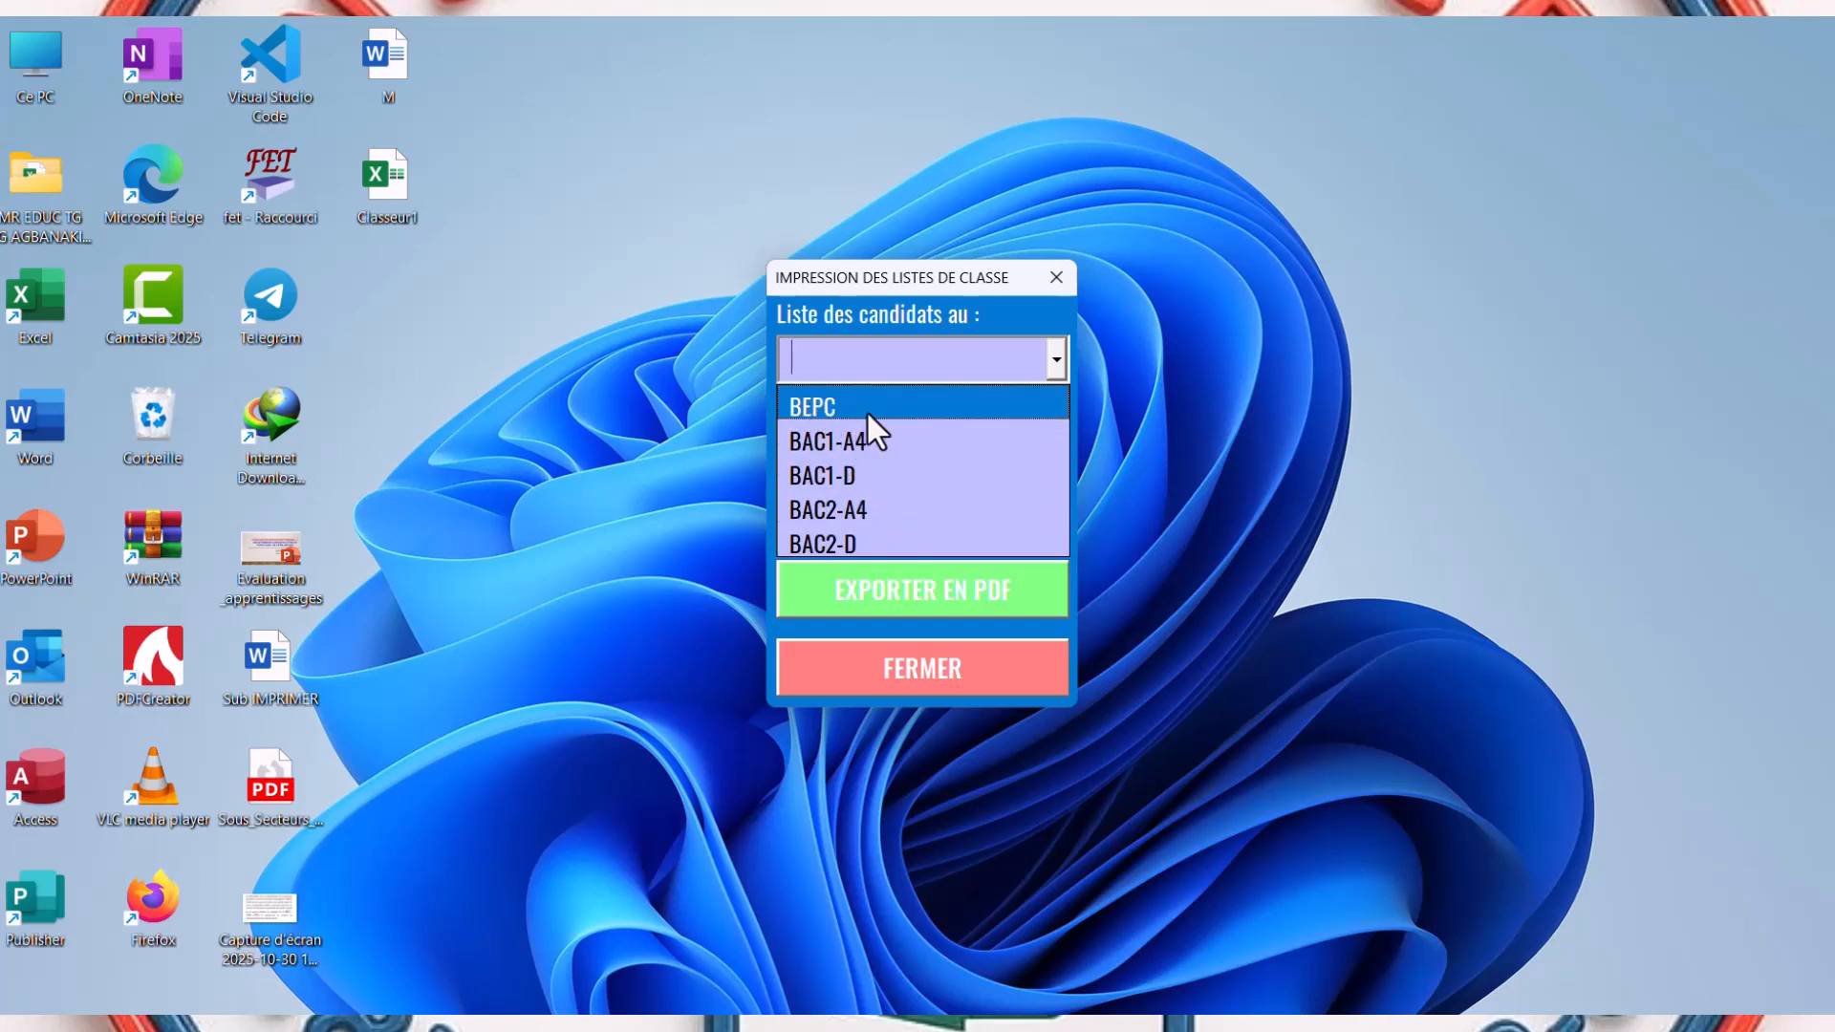
click(845, 440)
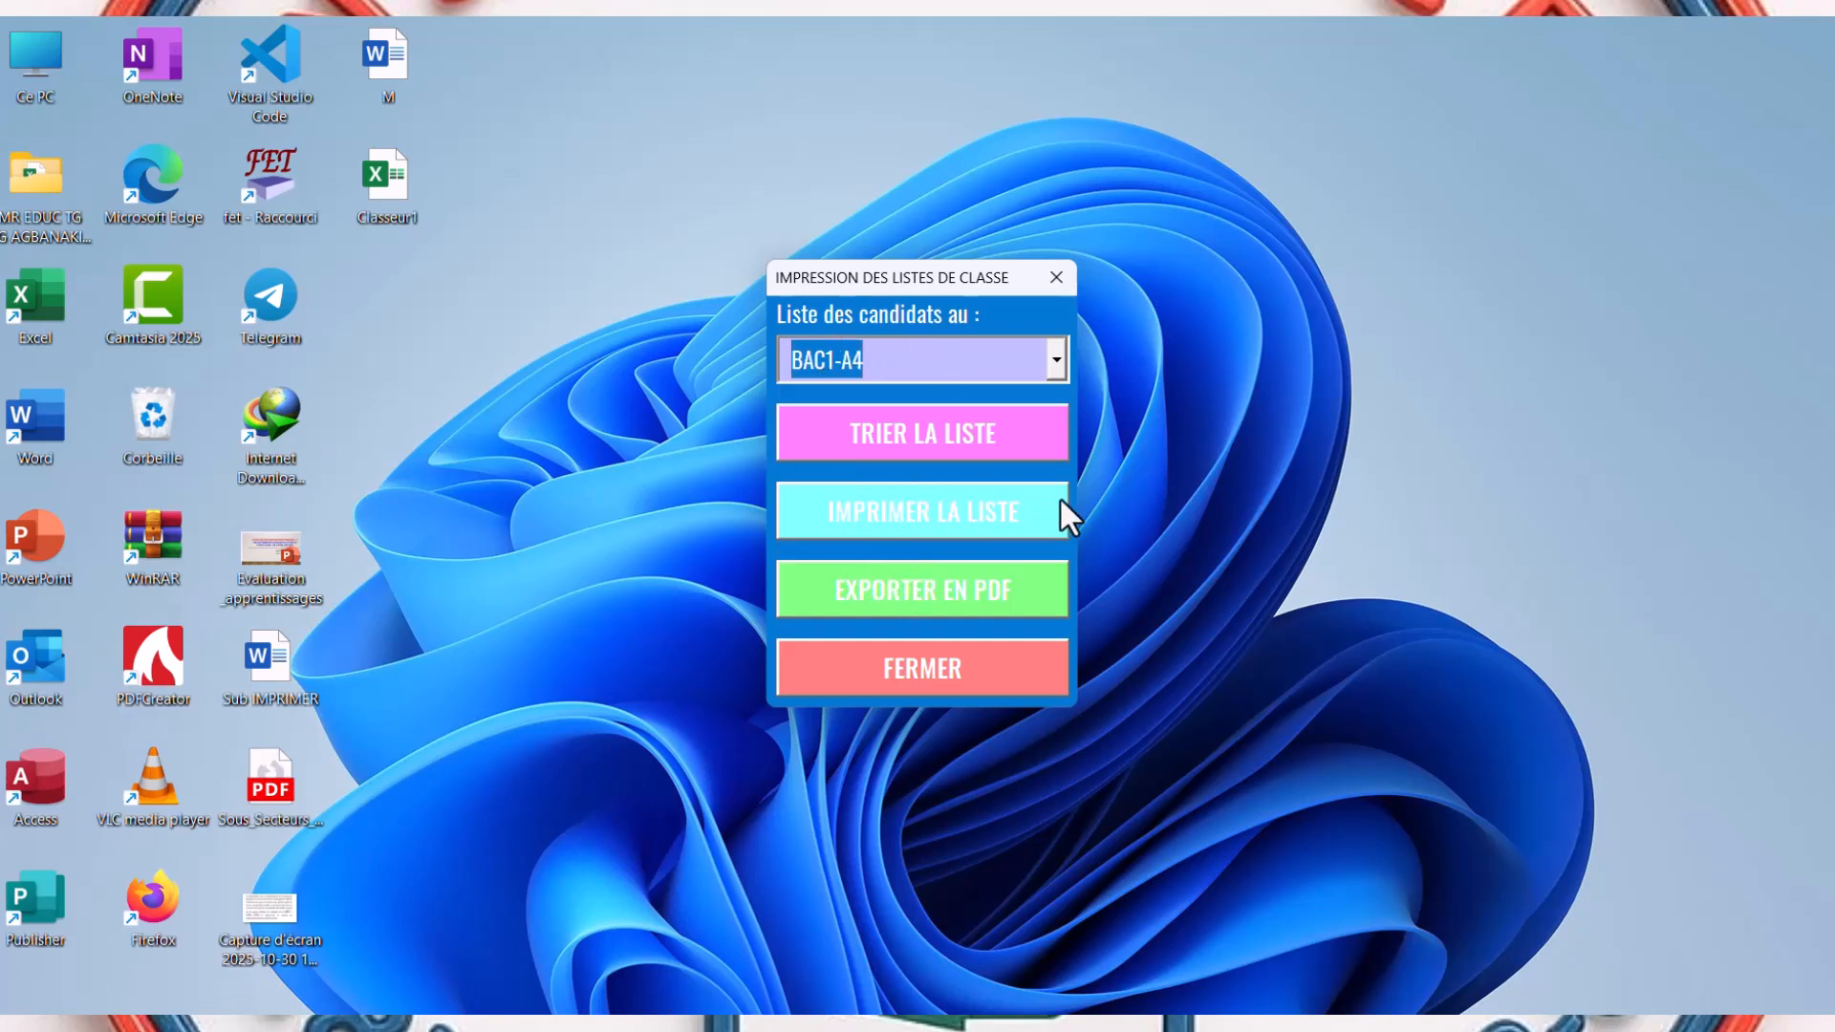
click(910, 581)
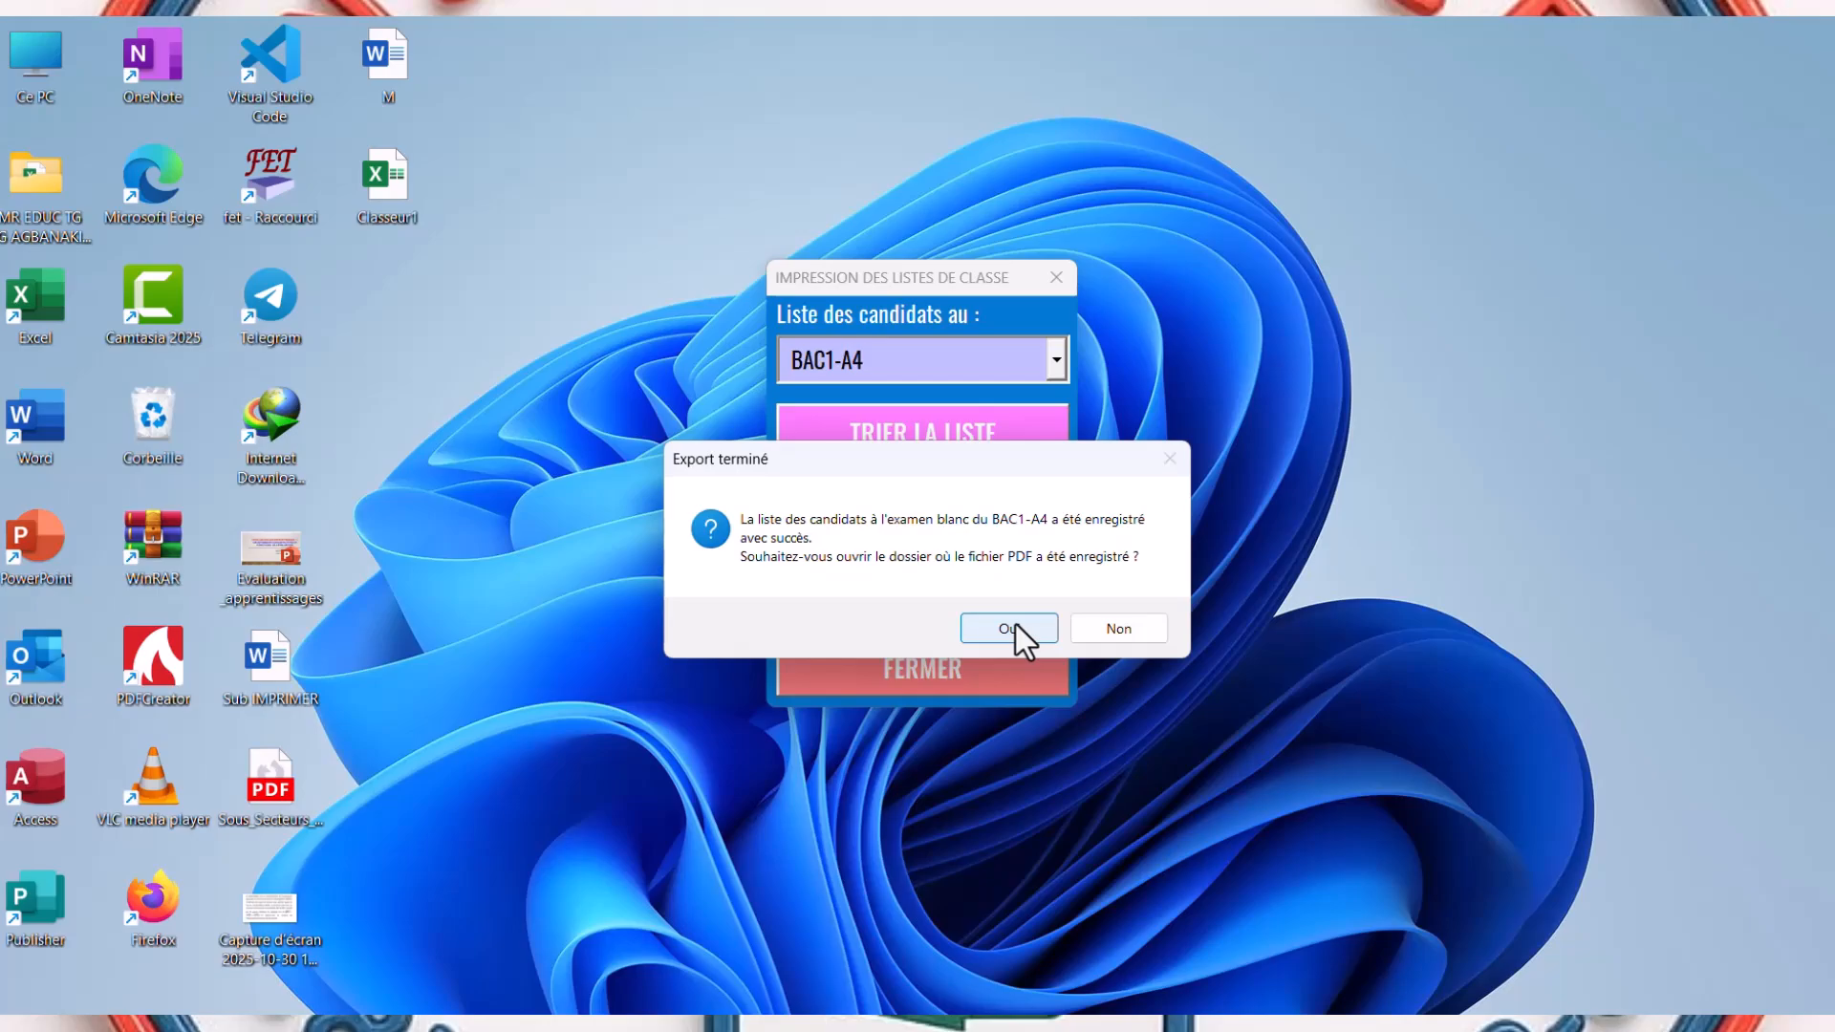
click(1017, 623)
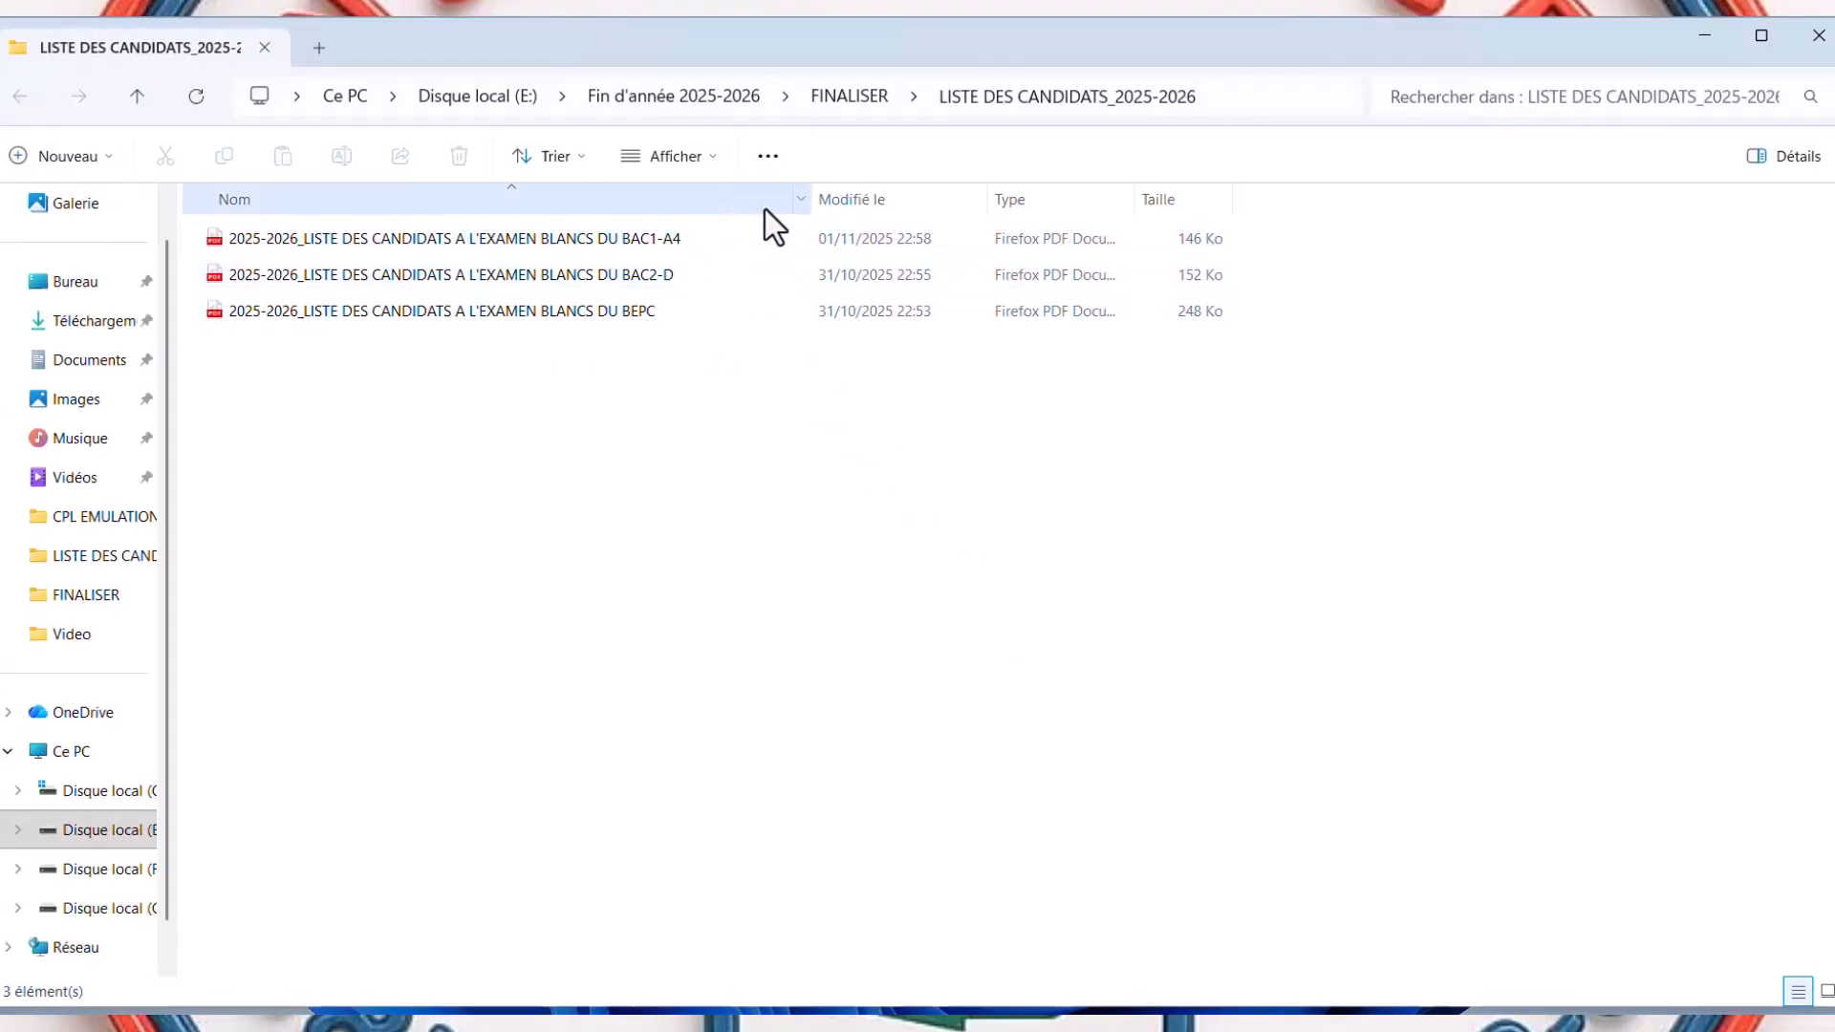
- Open the exported BAC1-A4 candidate list PDF to review it, and close it, its folder and the list printing form
click(646, 243)
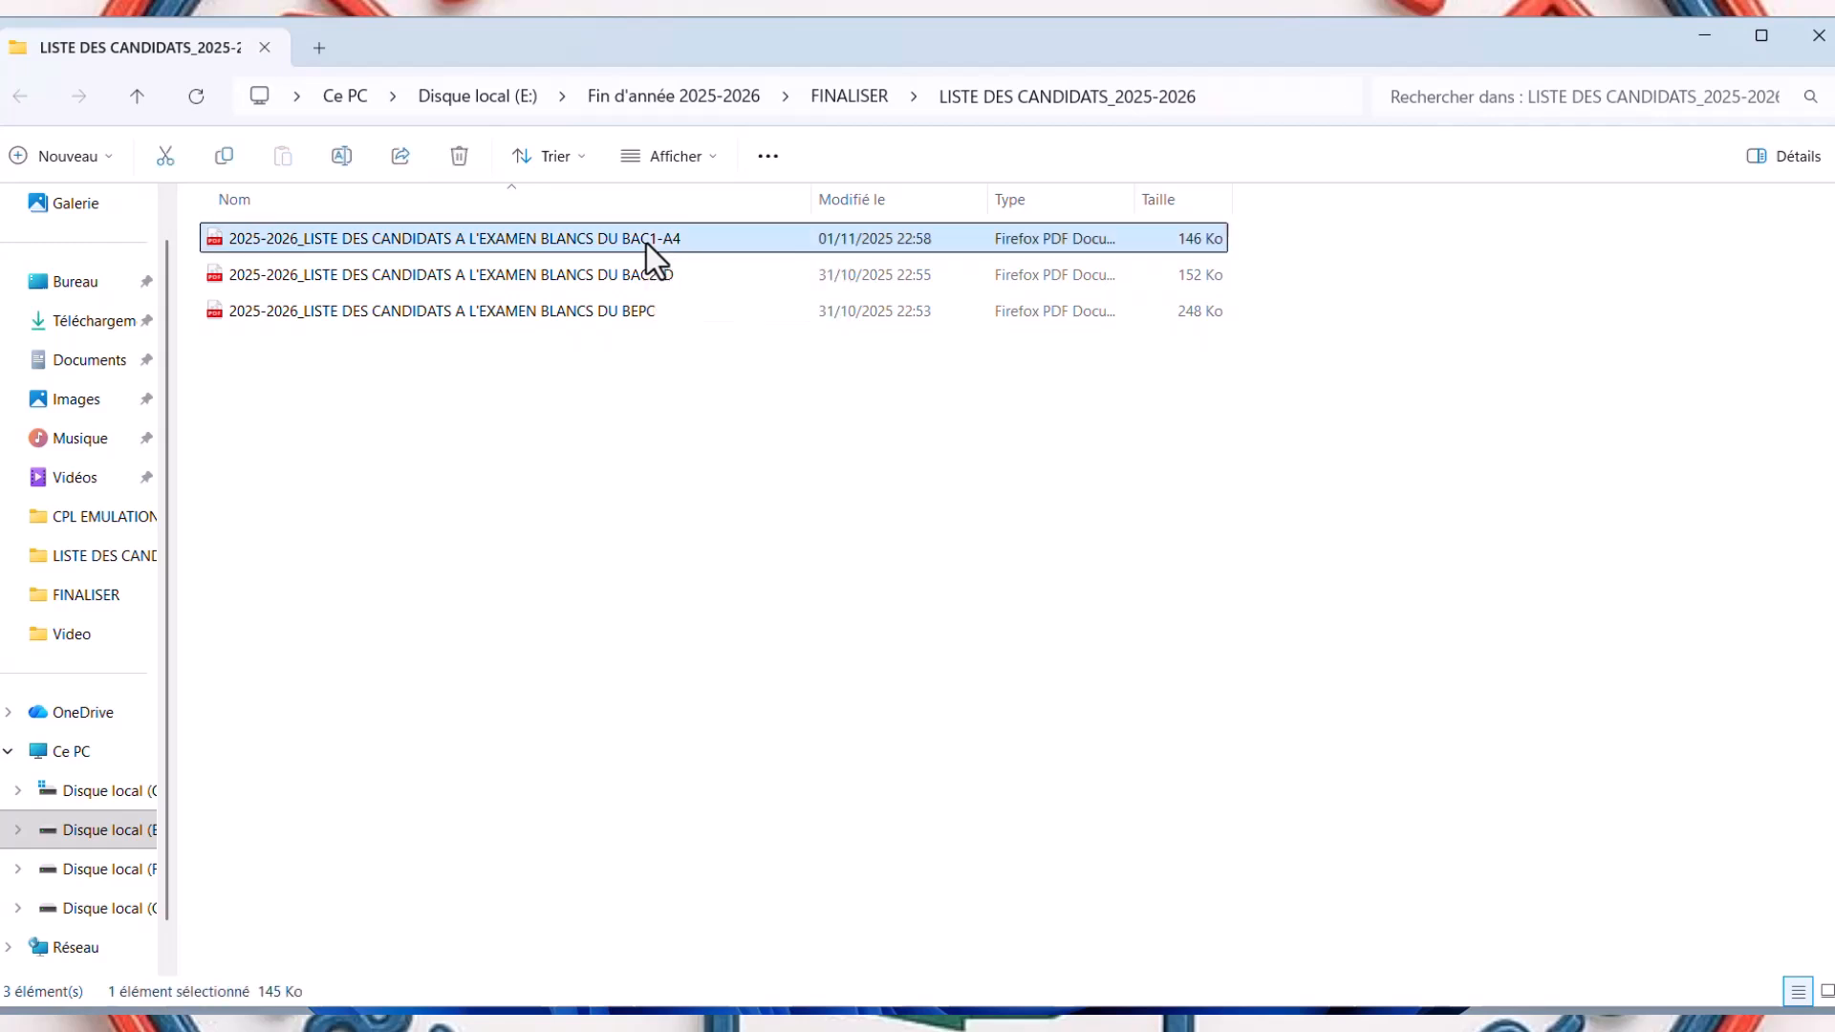
double_click(553, 243)
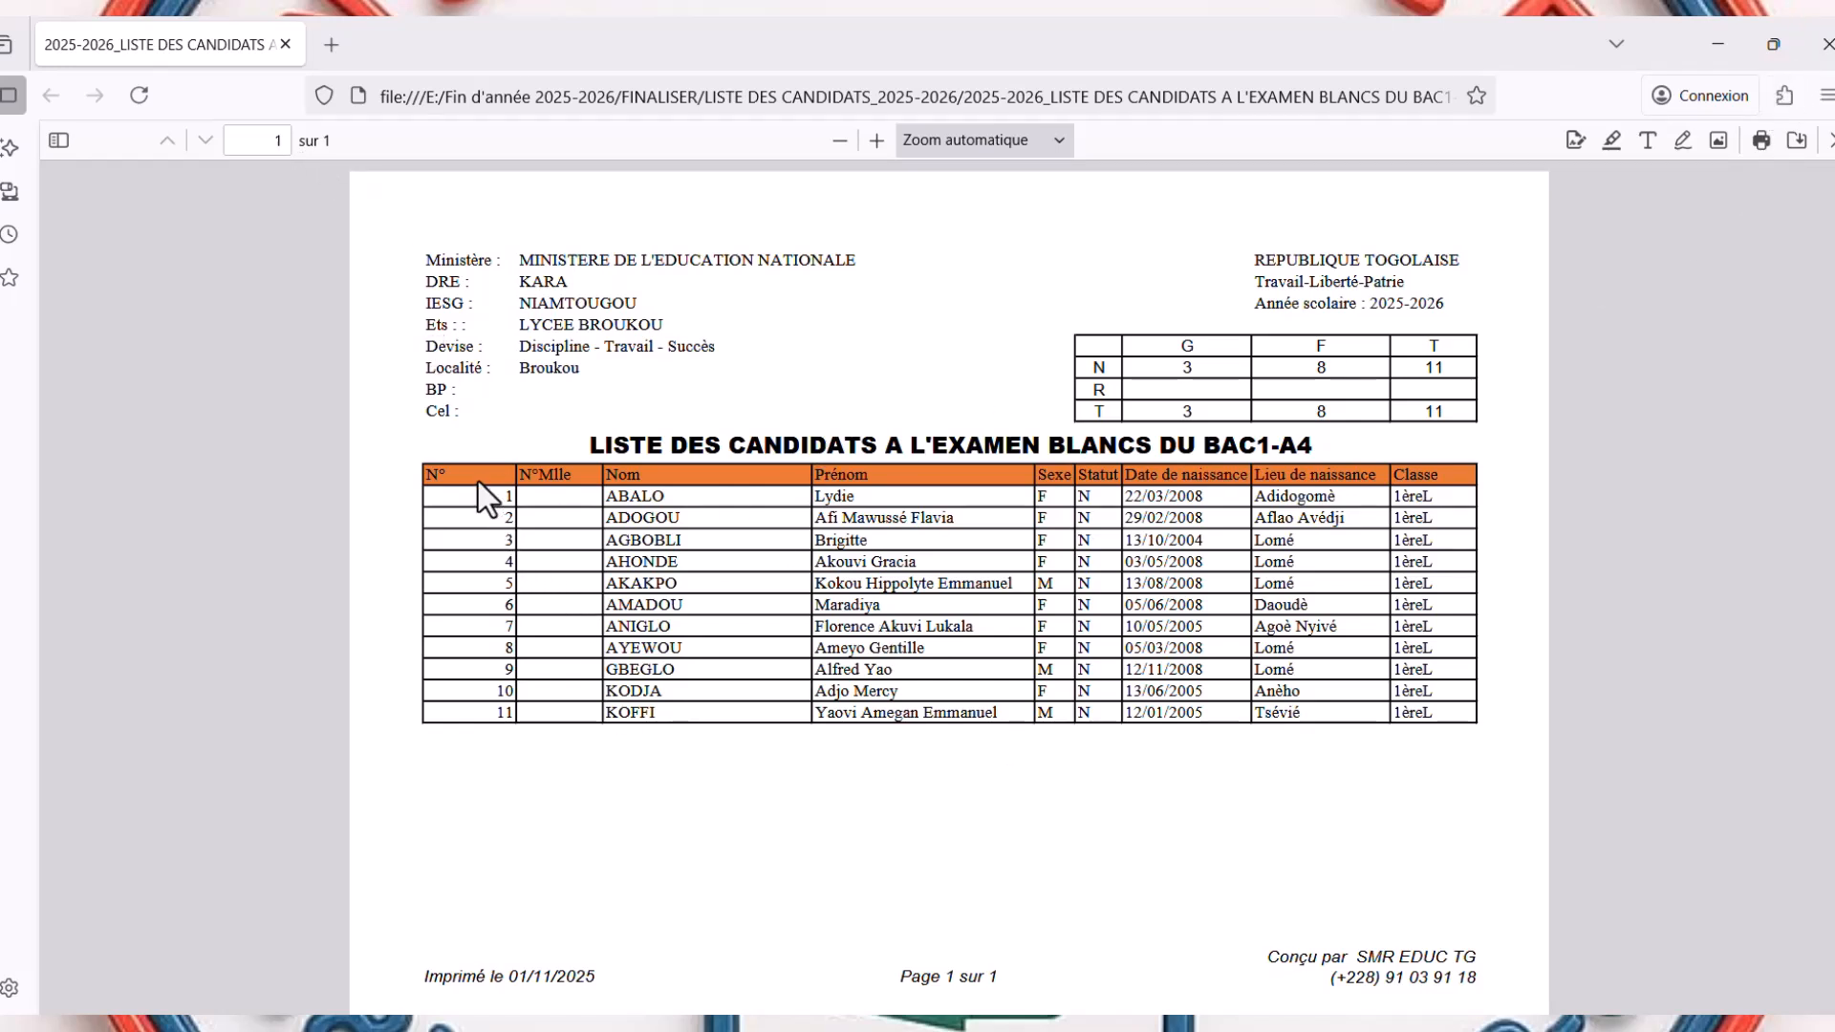
key(ctrl+a)
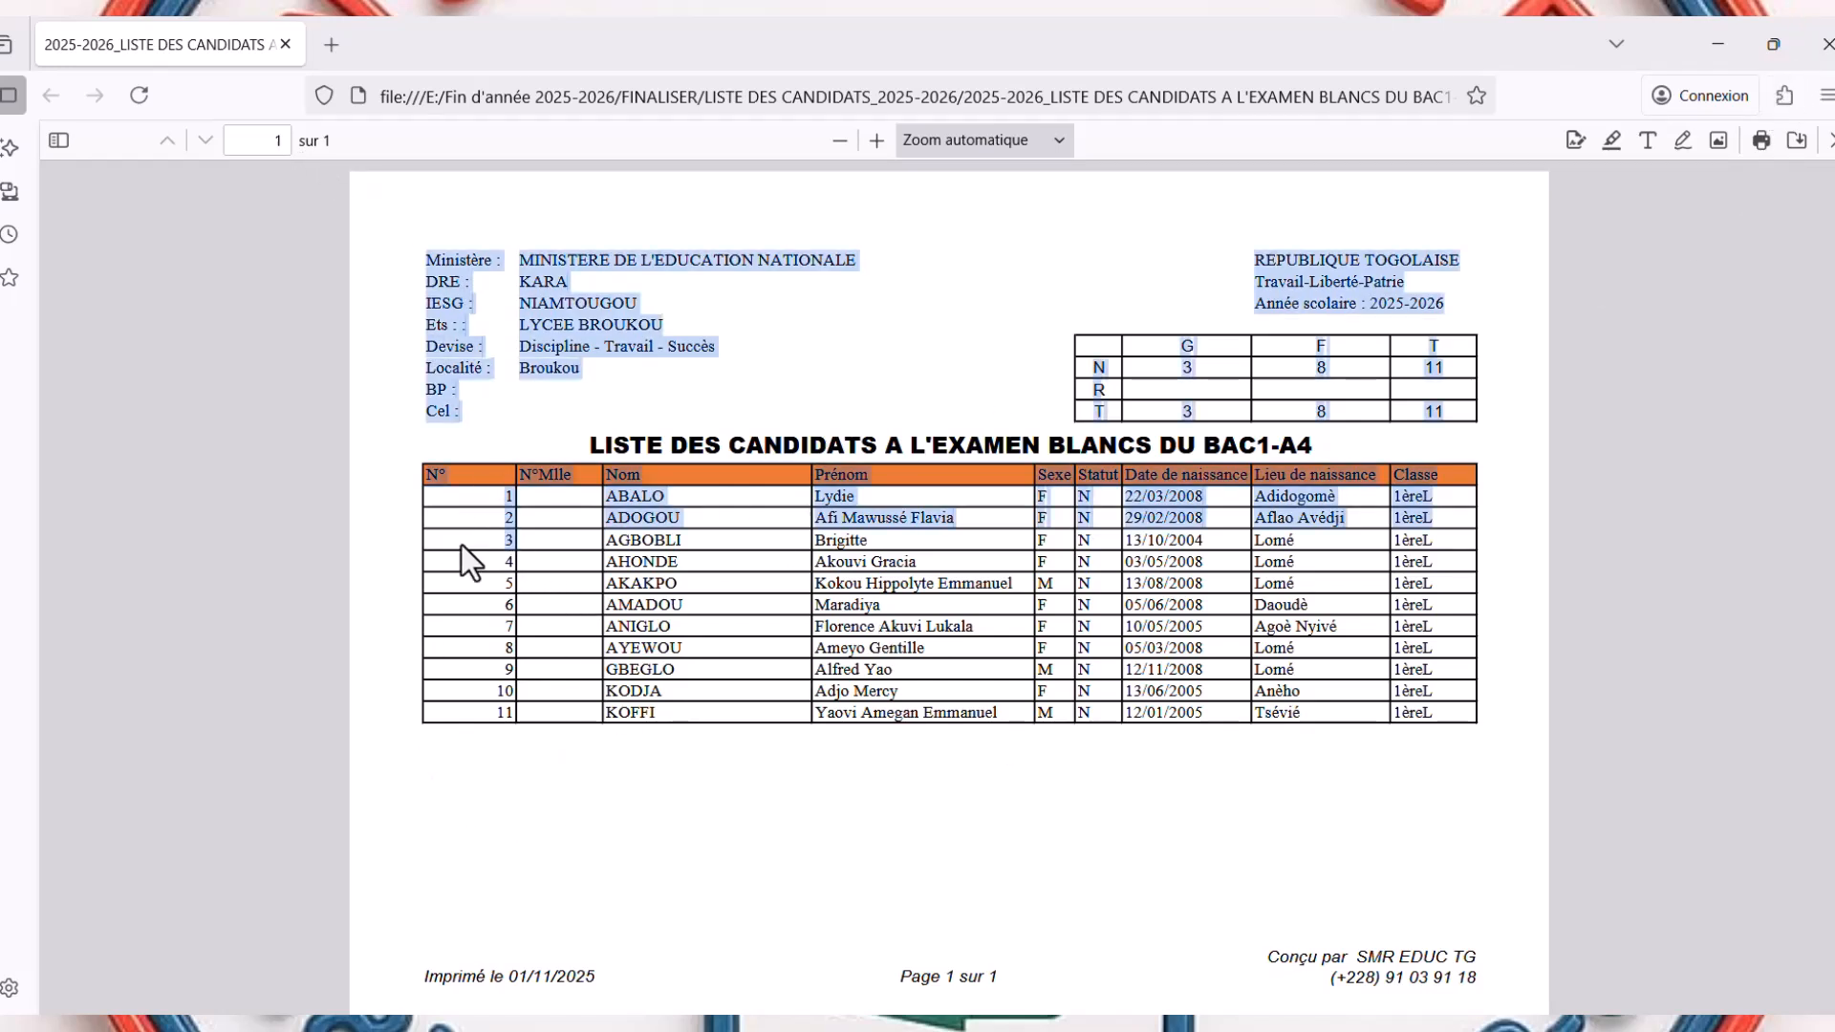
click(1206, 813)
click(1827, 44)
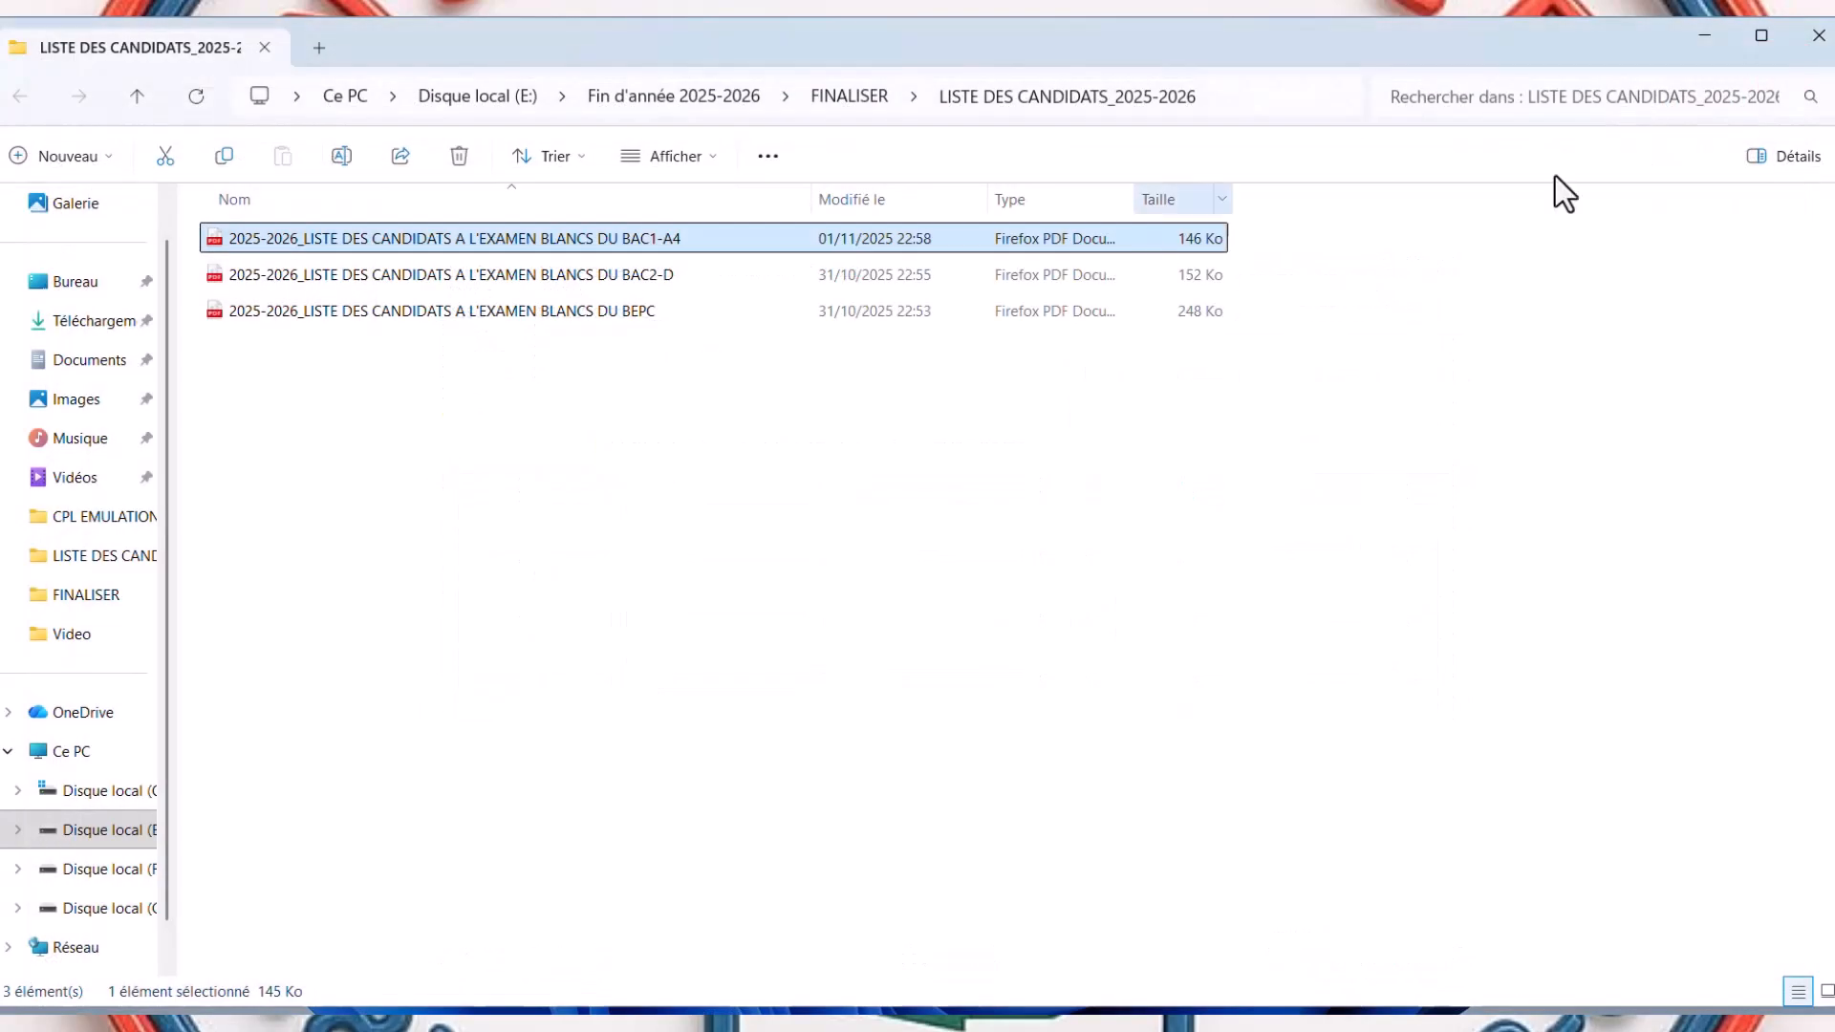
click(1821, 39)
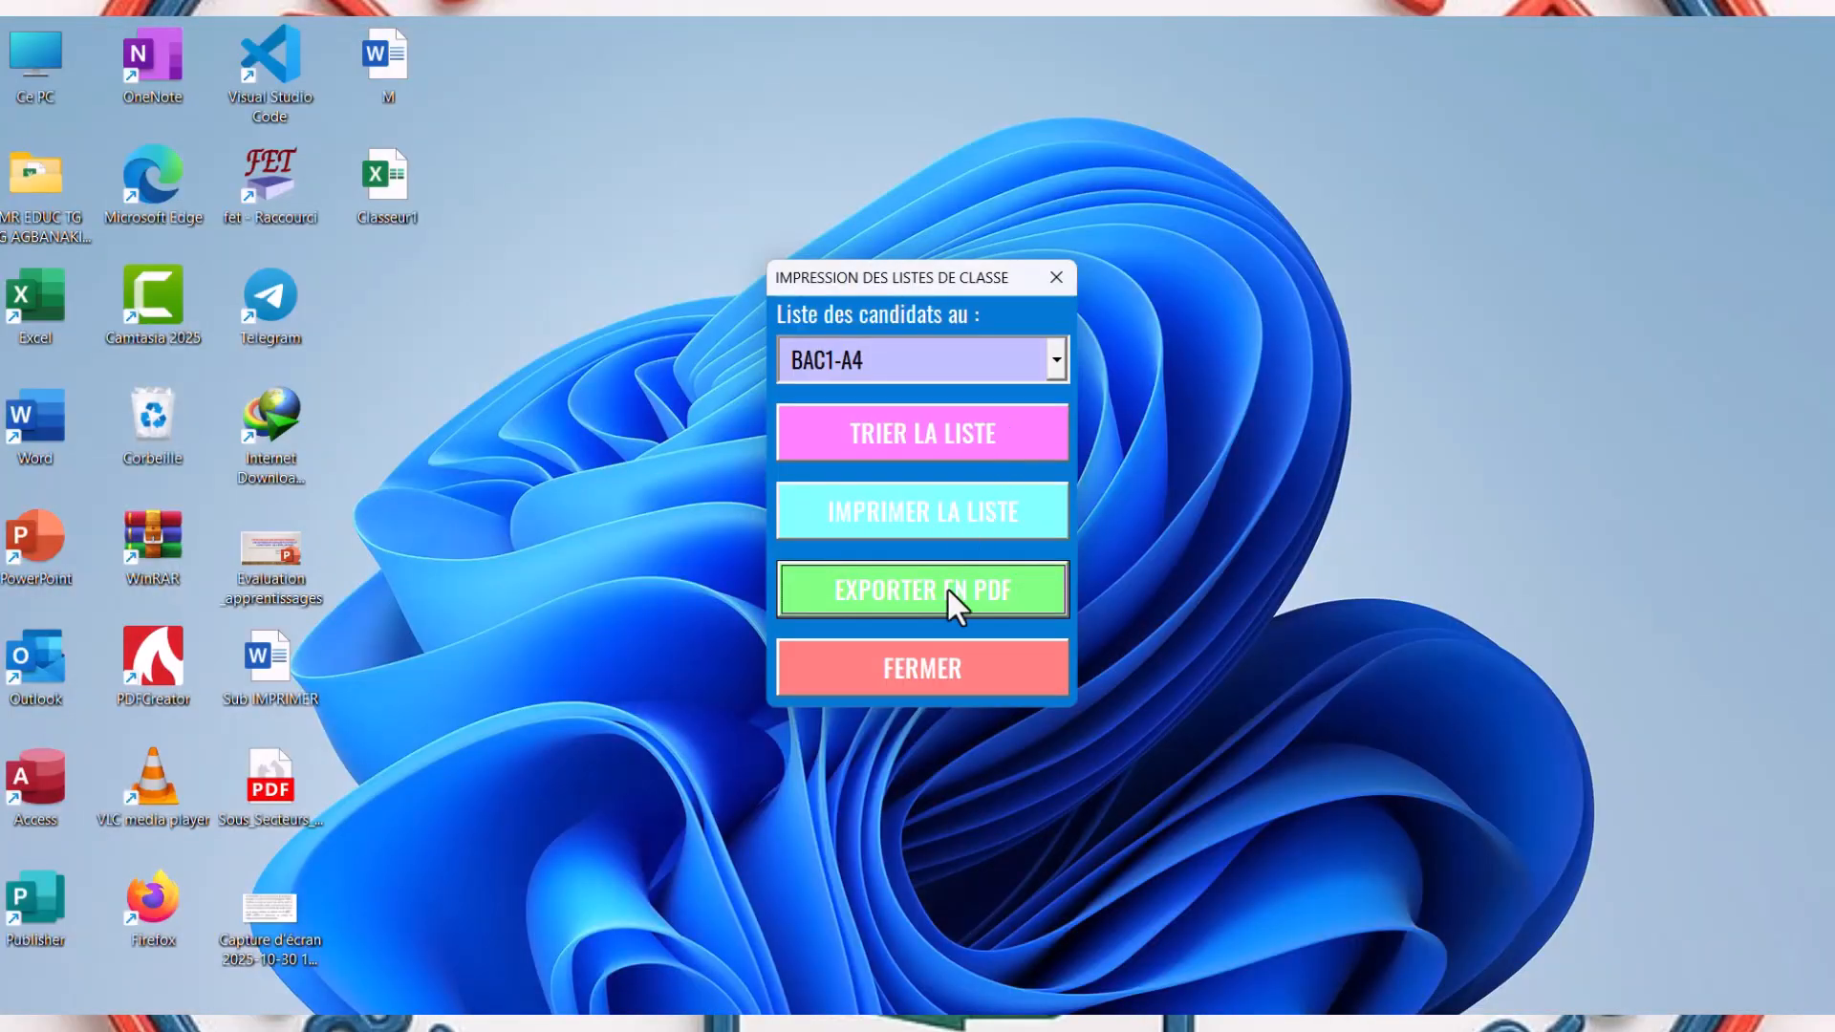
click(944, 675)
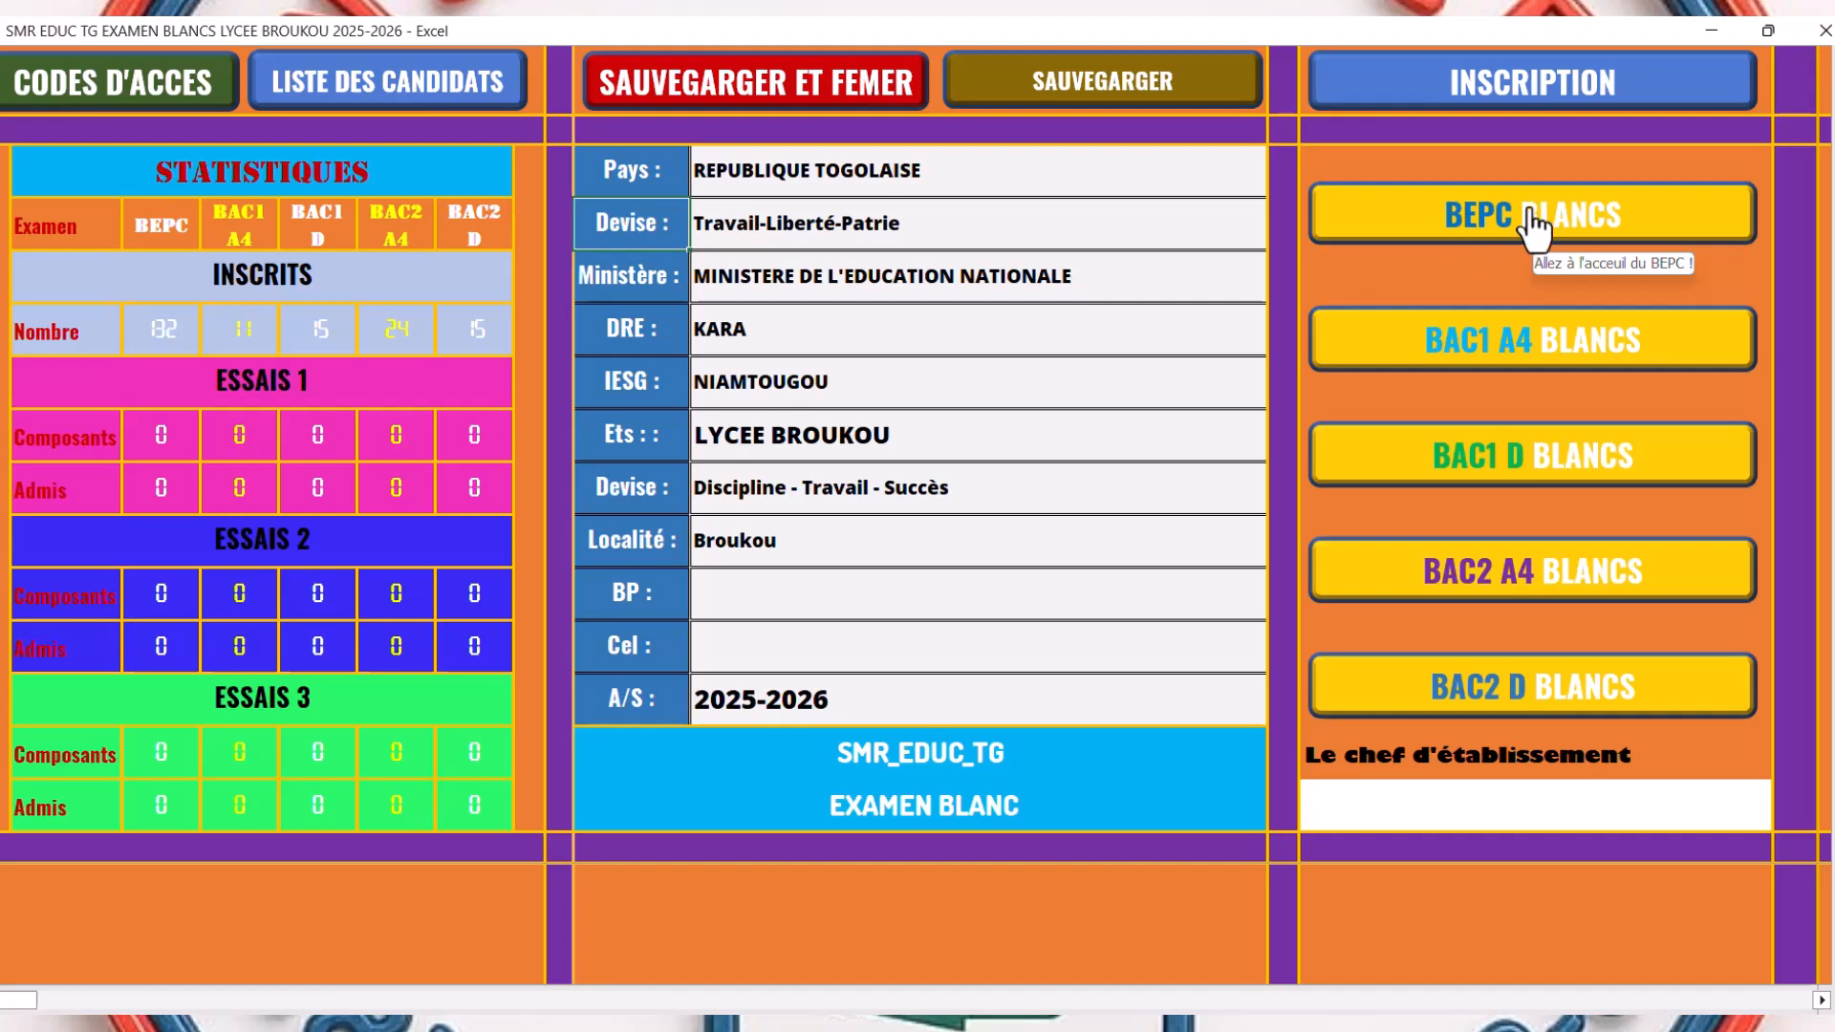
- Open the student registration form and load the records with order numbers 2 and 3 into its fields
click(1548, 93)
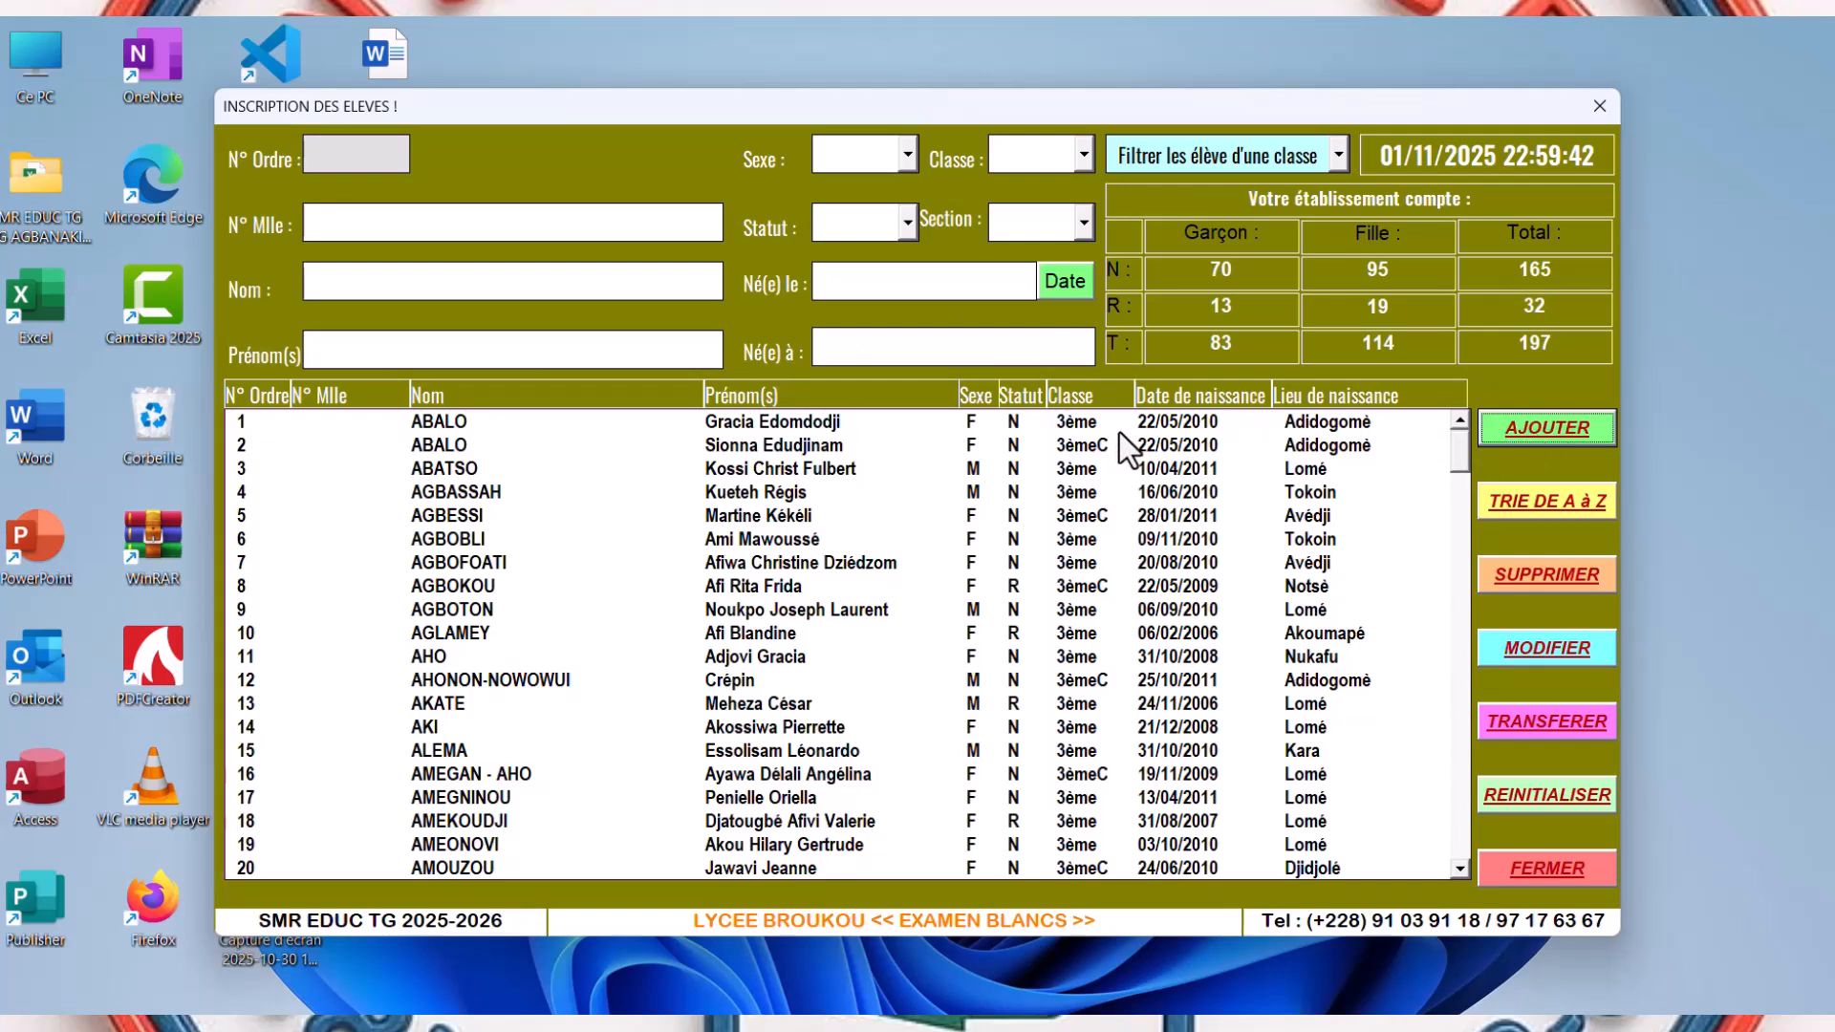
click(1002, 446)
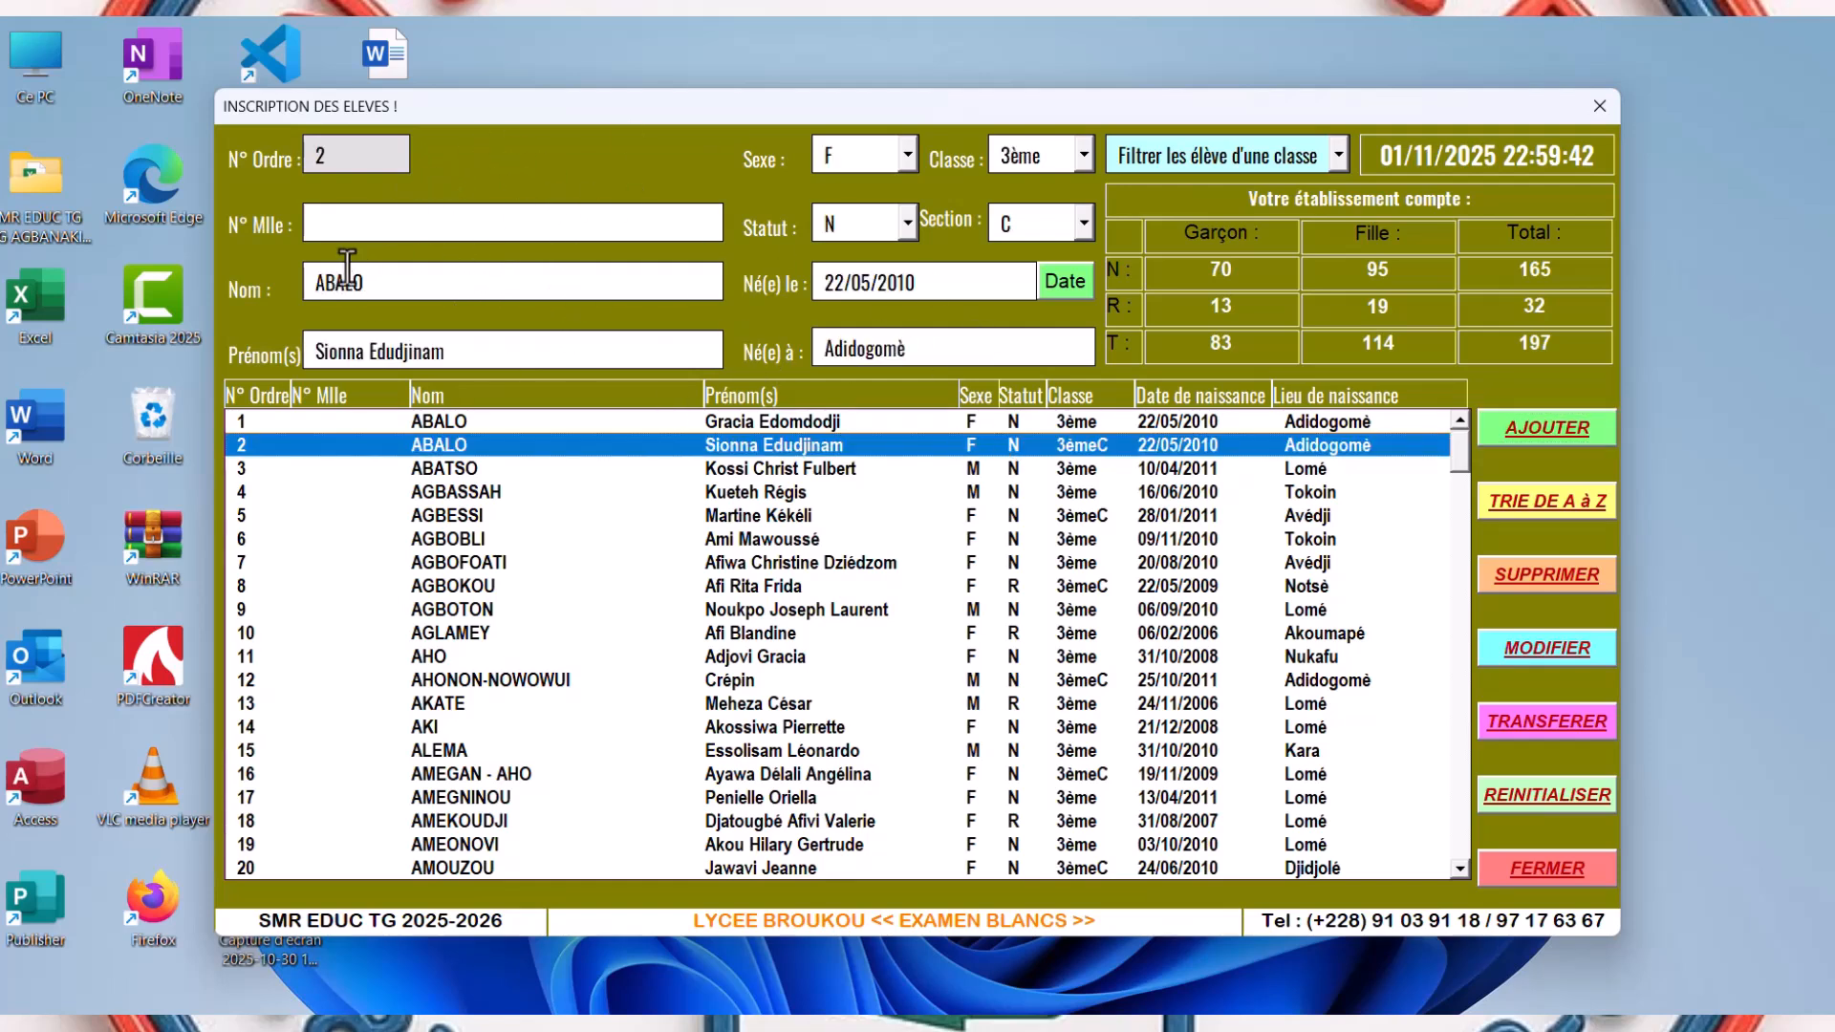
click(372, 280)
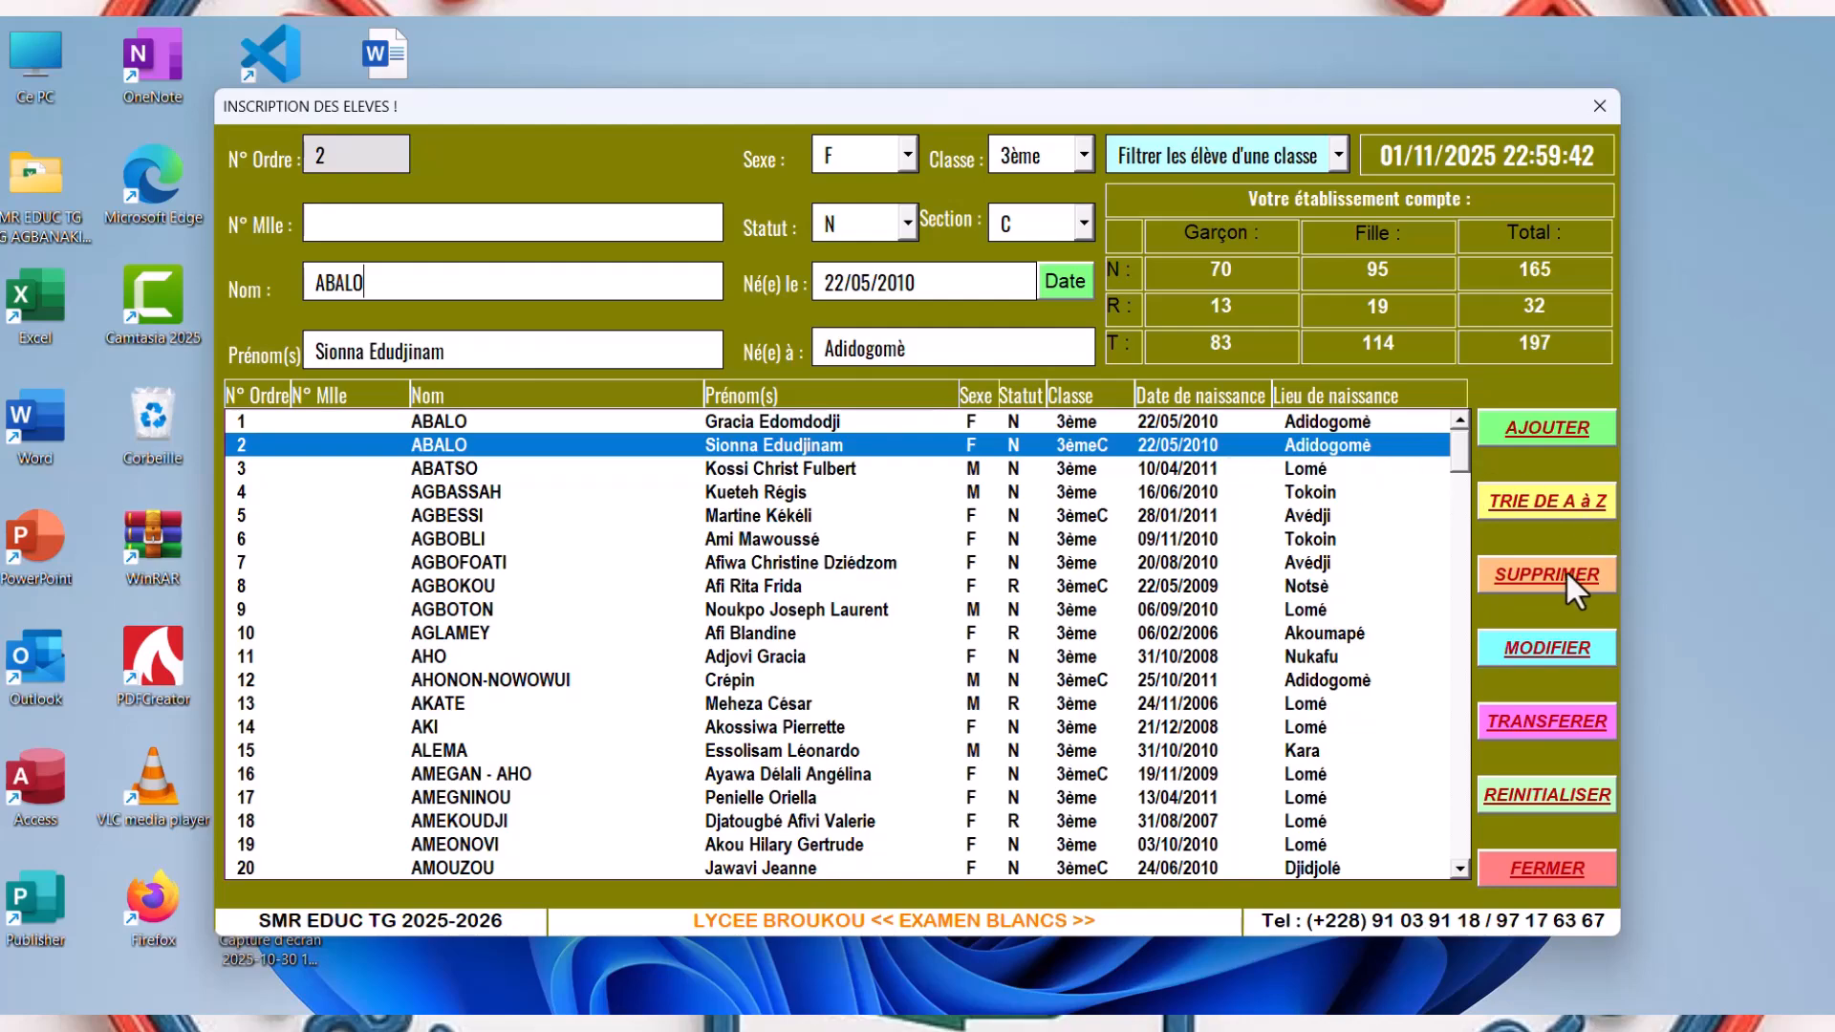
drag(1459, 449, 1409, 437)
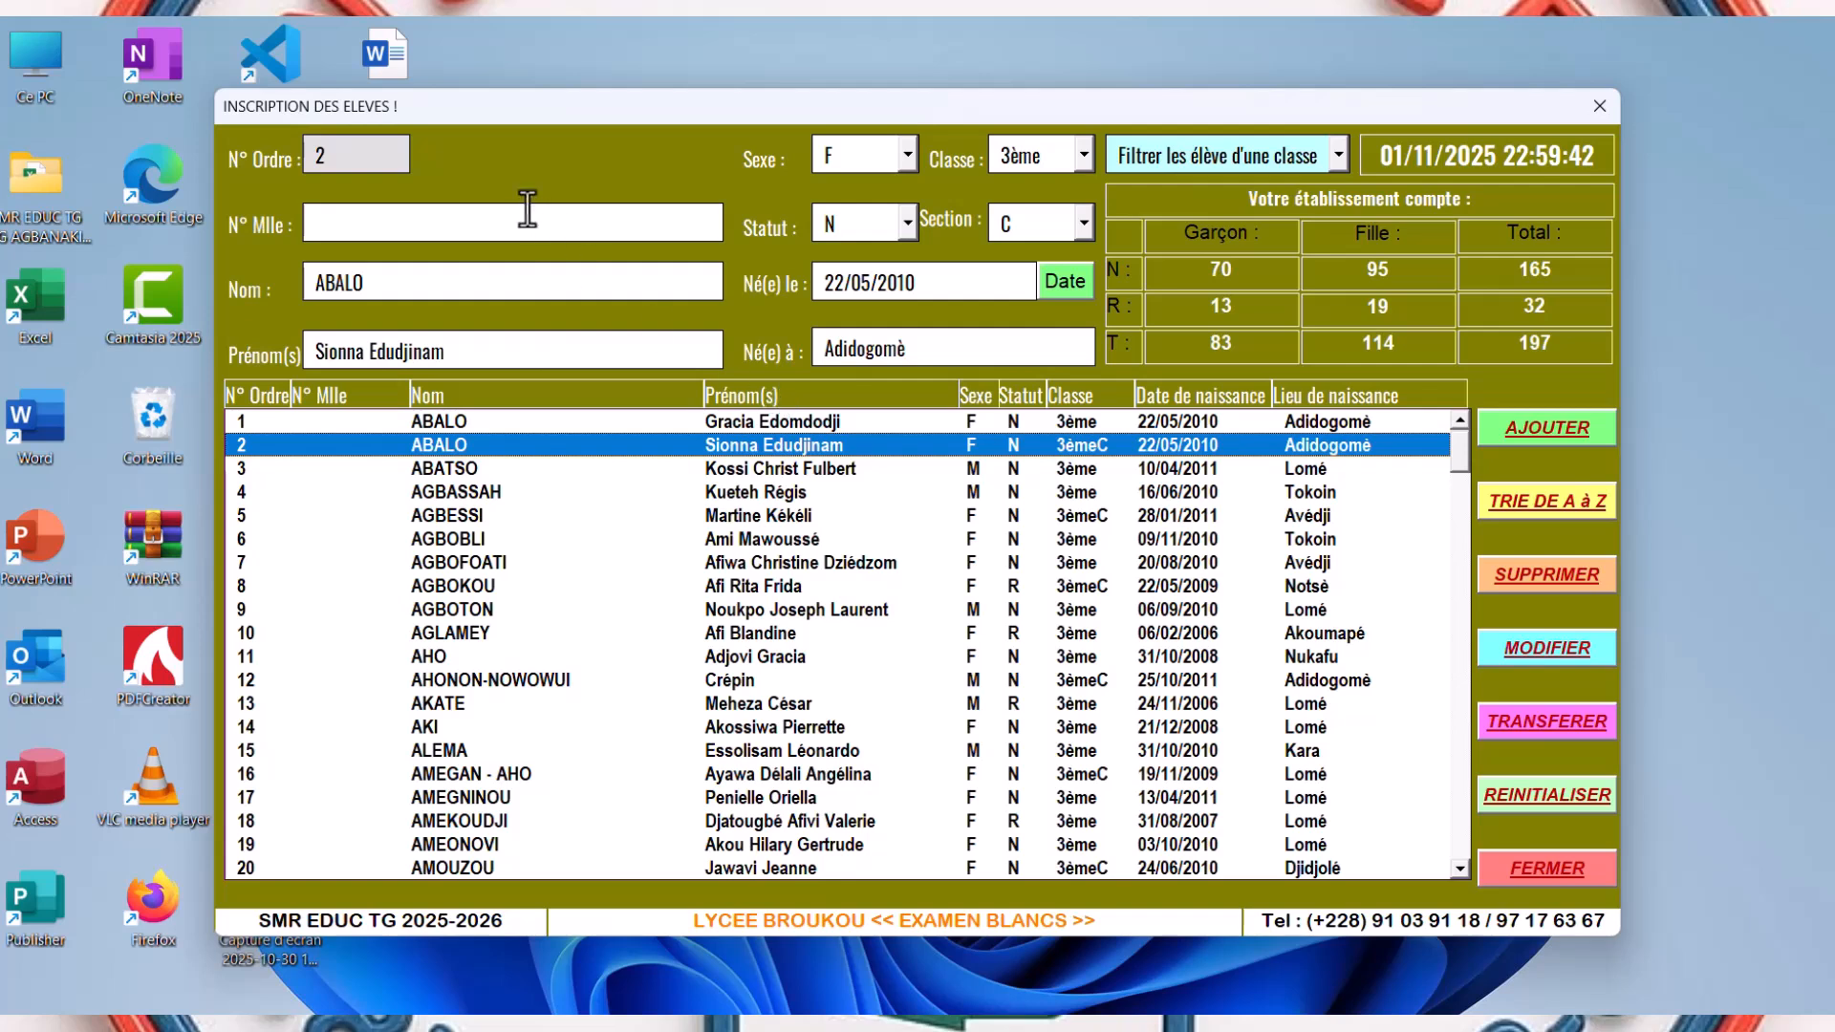
click(748, 471)
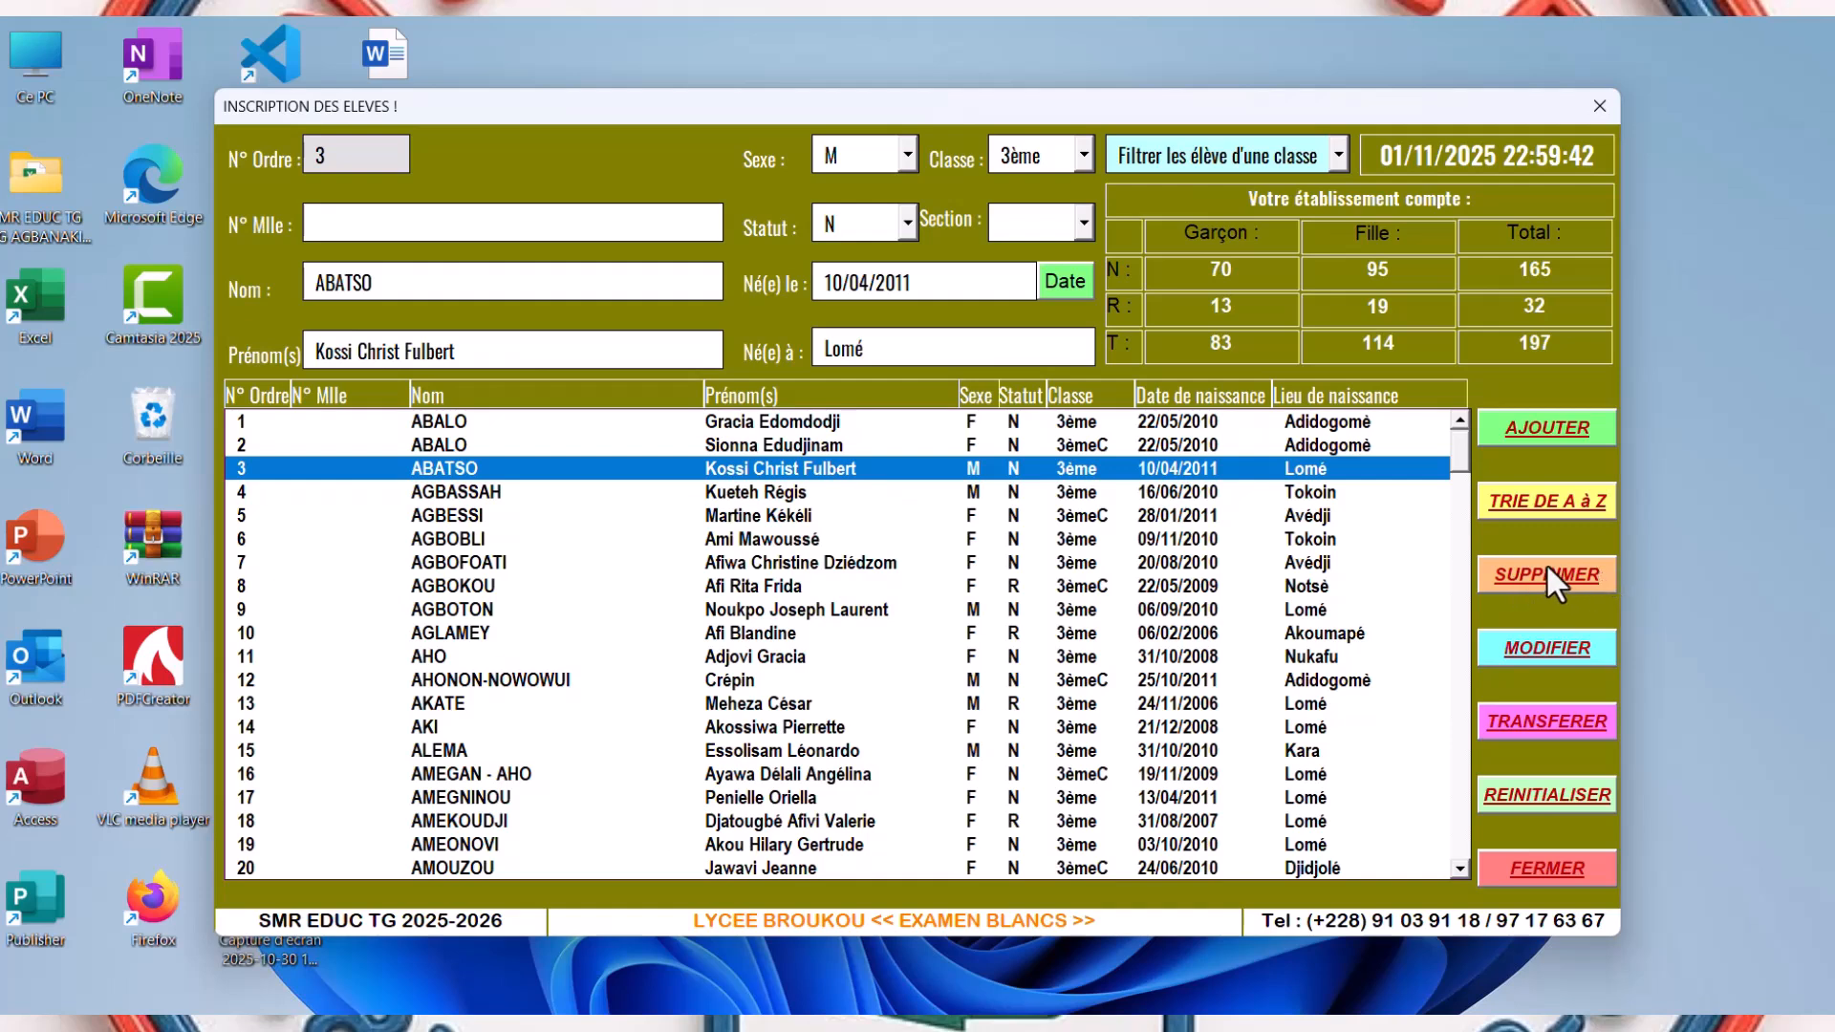
- Sort the student database alphabetically from A to Z and acknowledge the message
click(1552, 497)
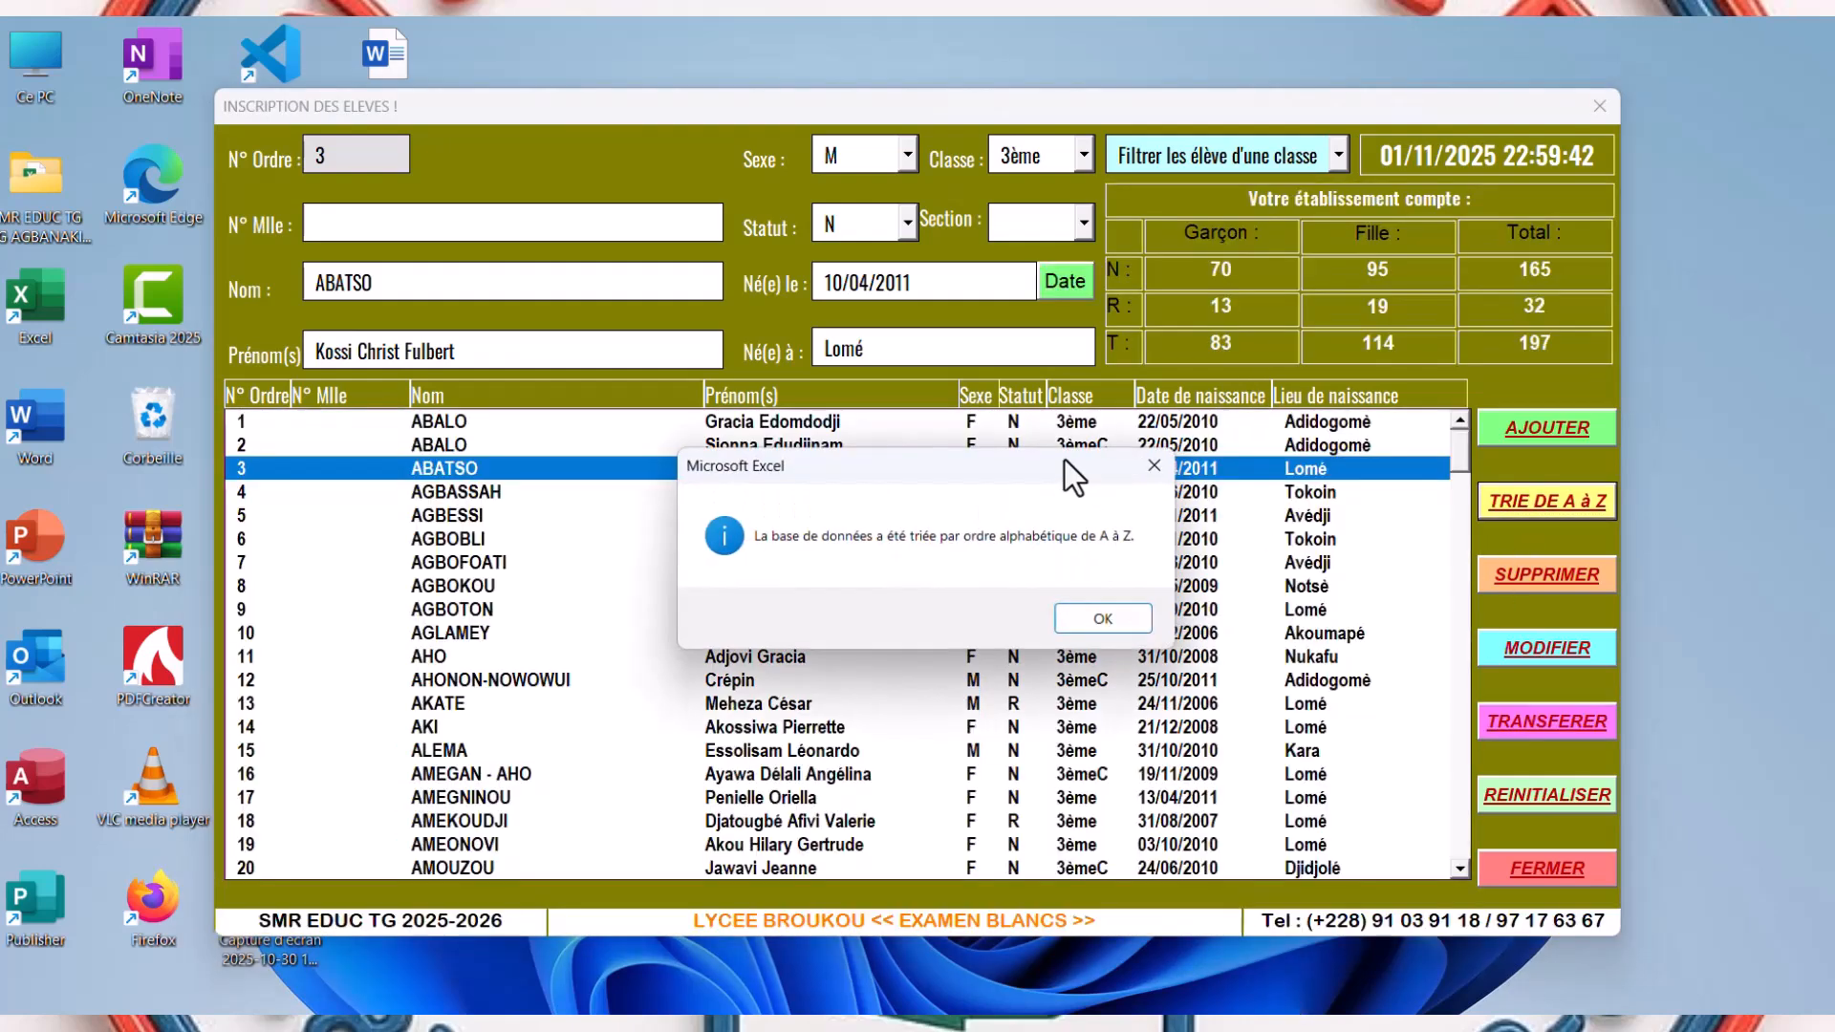
click(1087, 627)
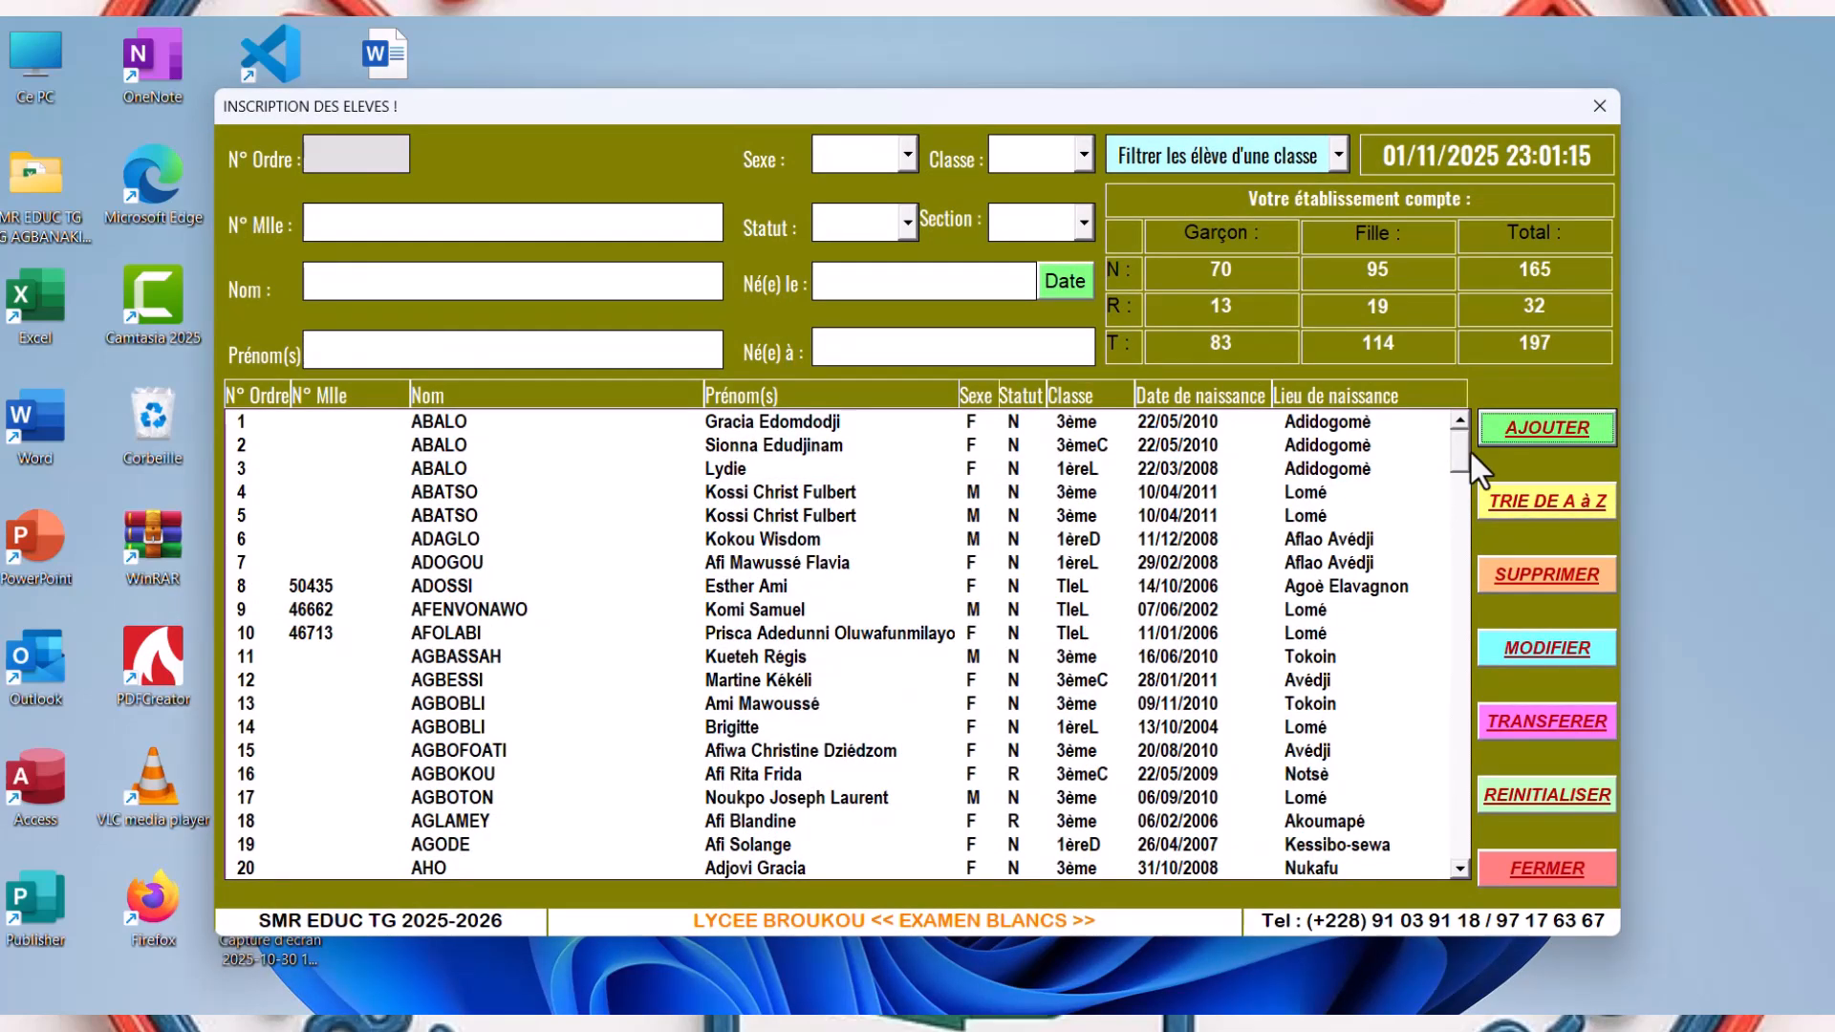
drag(1466, 451, 1424, 417)
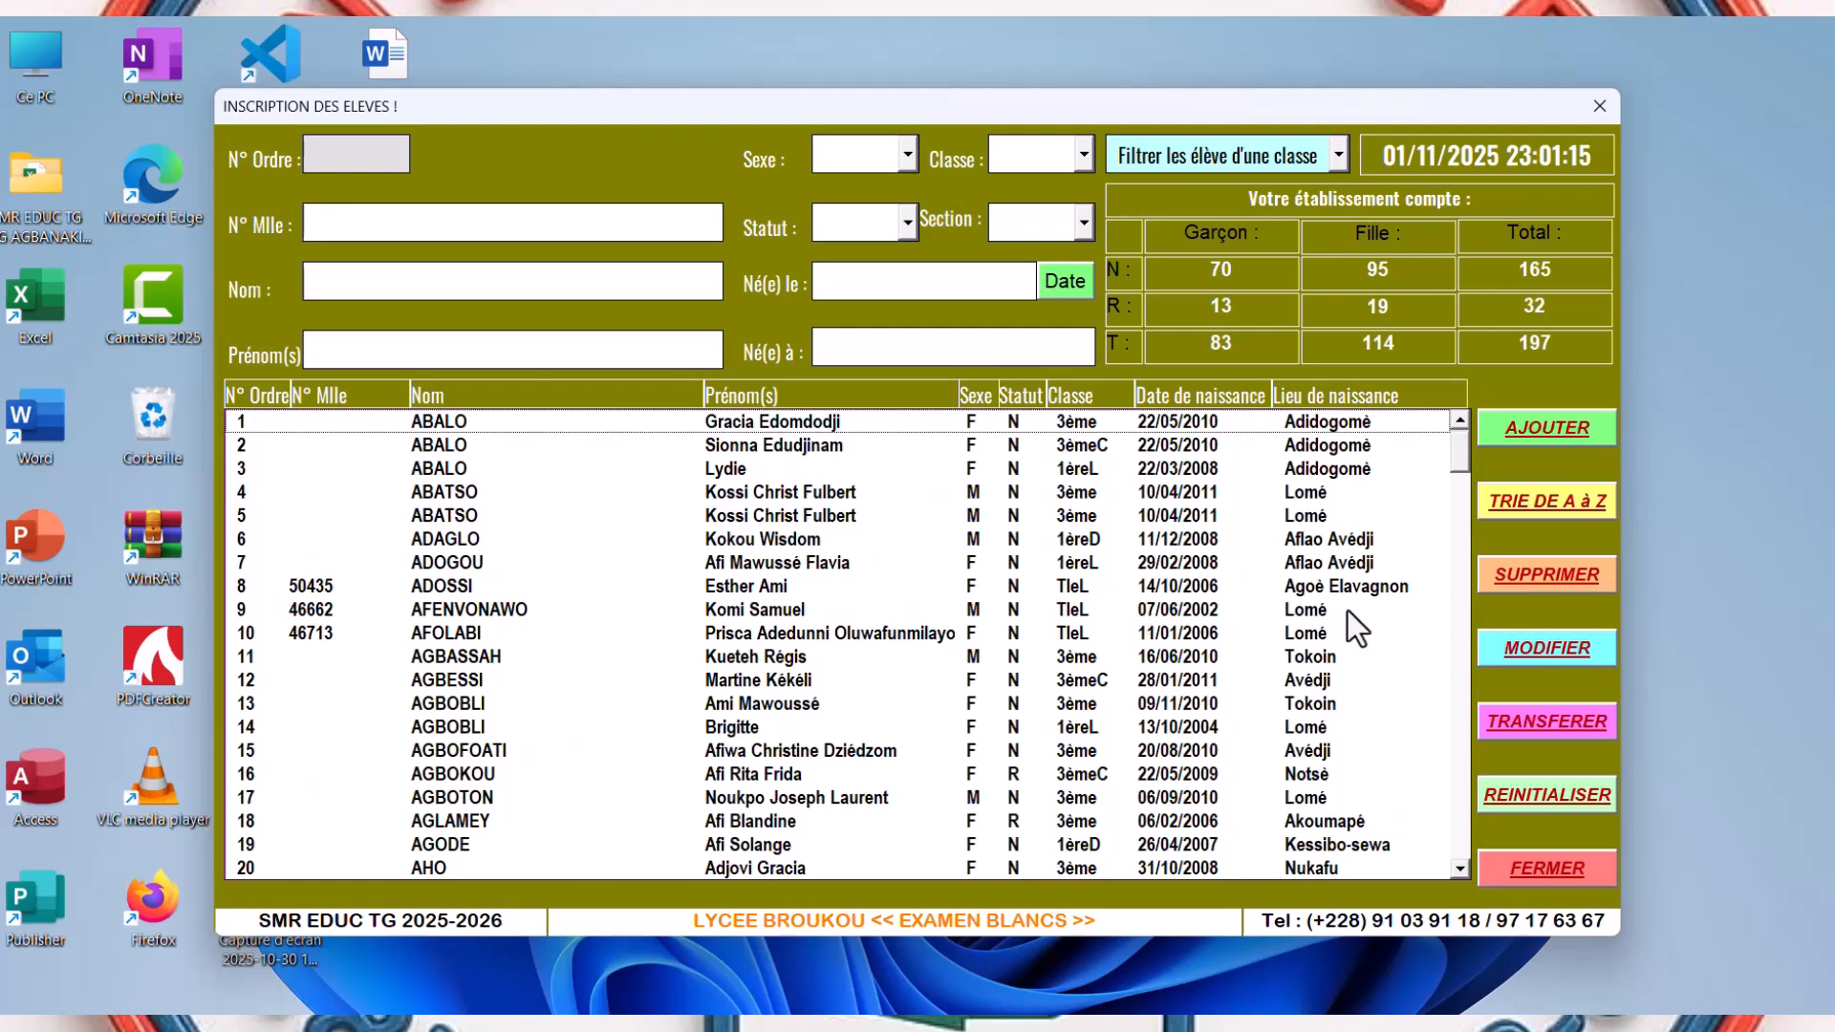
- Delete the student record with order number 159, confirm the deletion, and look through the updated student list
drag(1455, 451, 1462, 784)
click(831, 508)
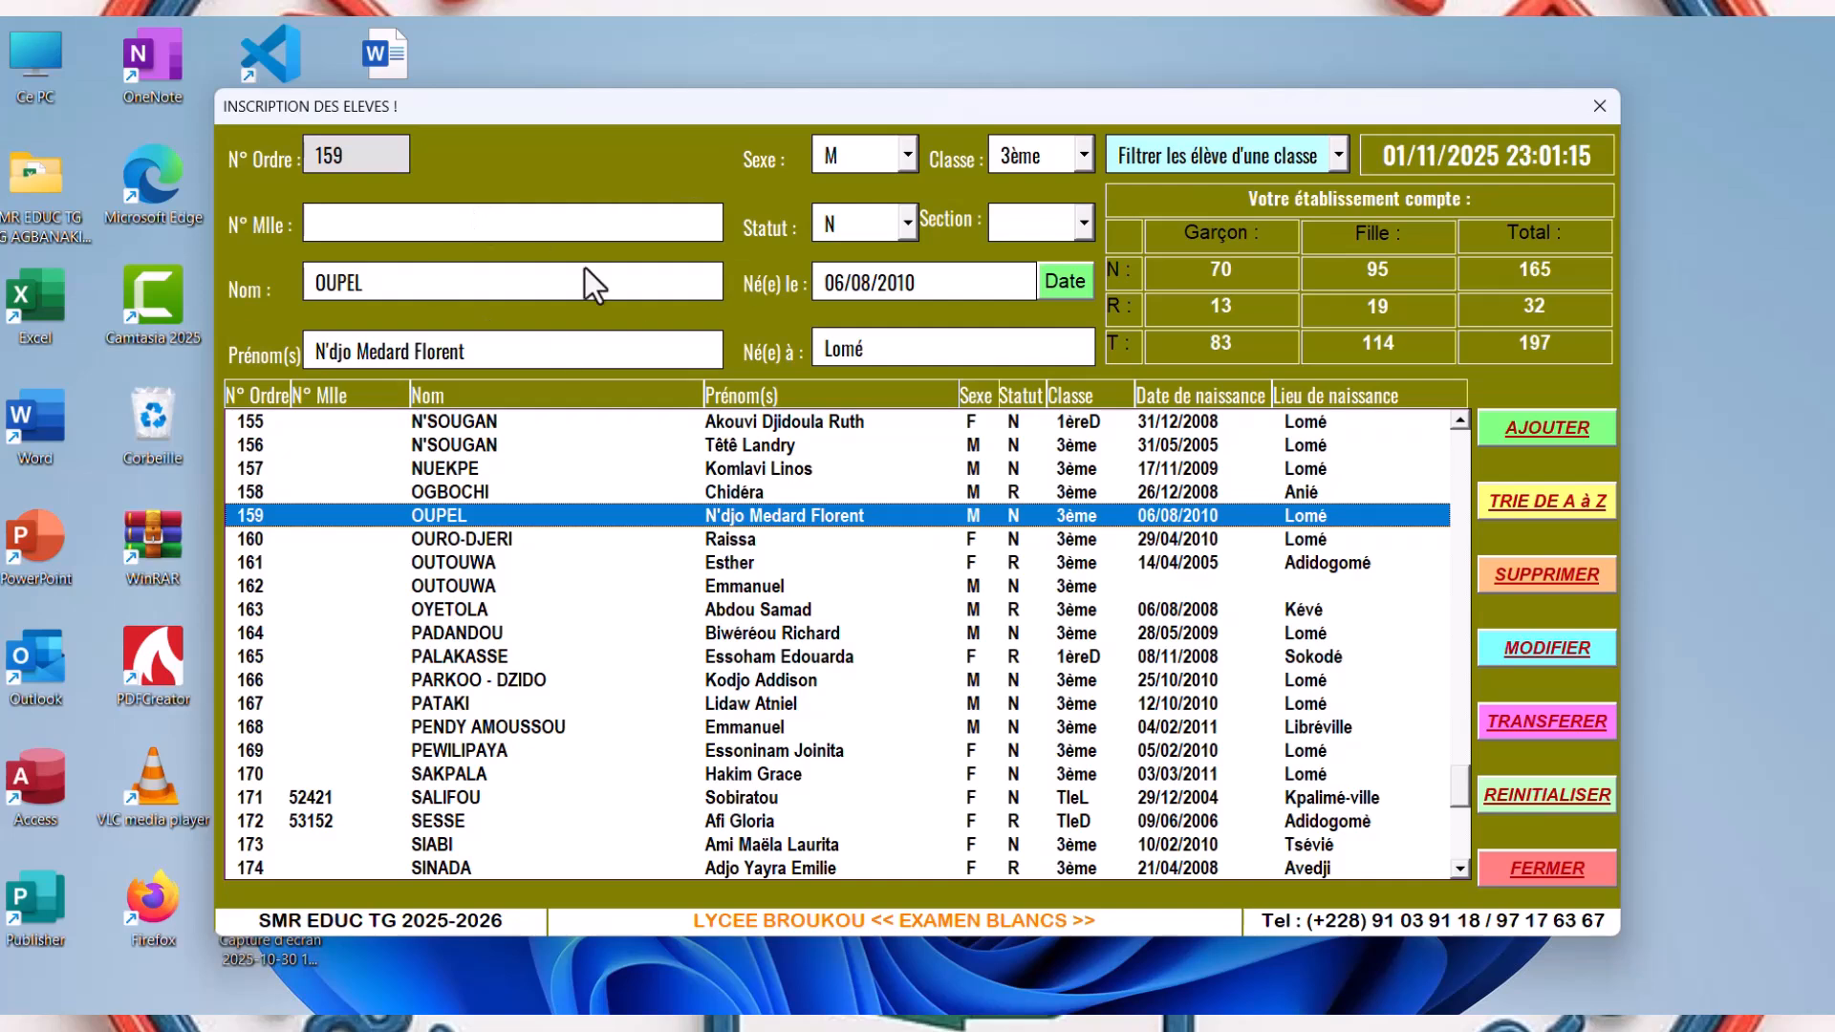
click(1581, 575)
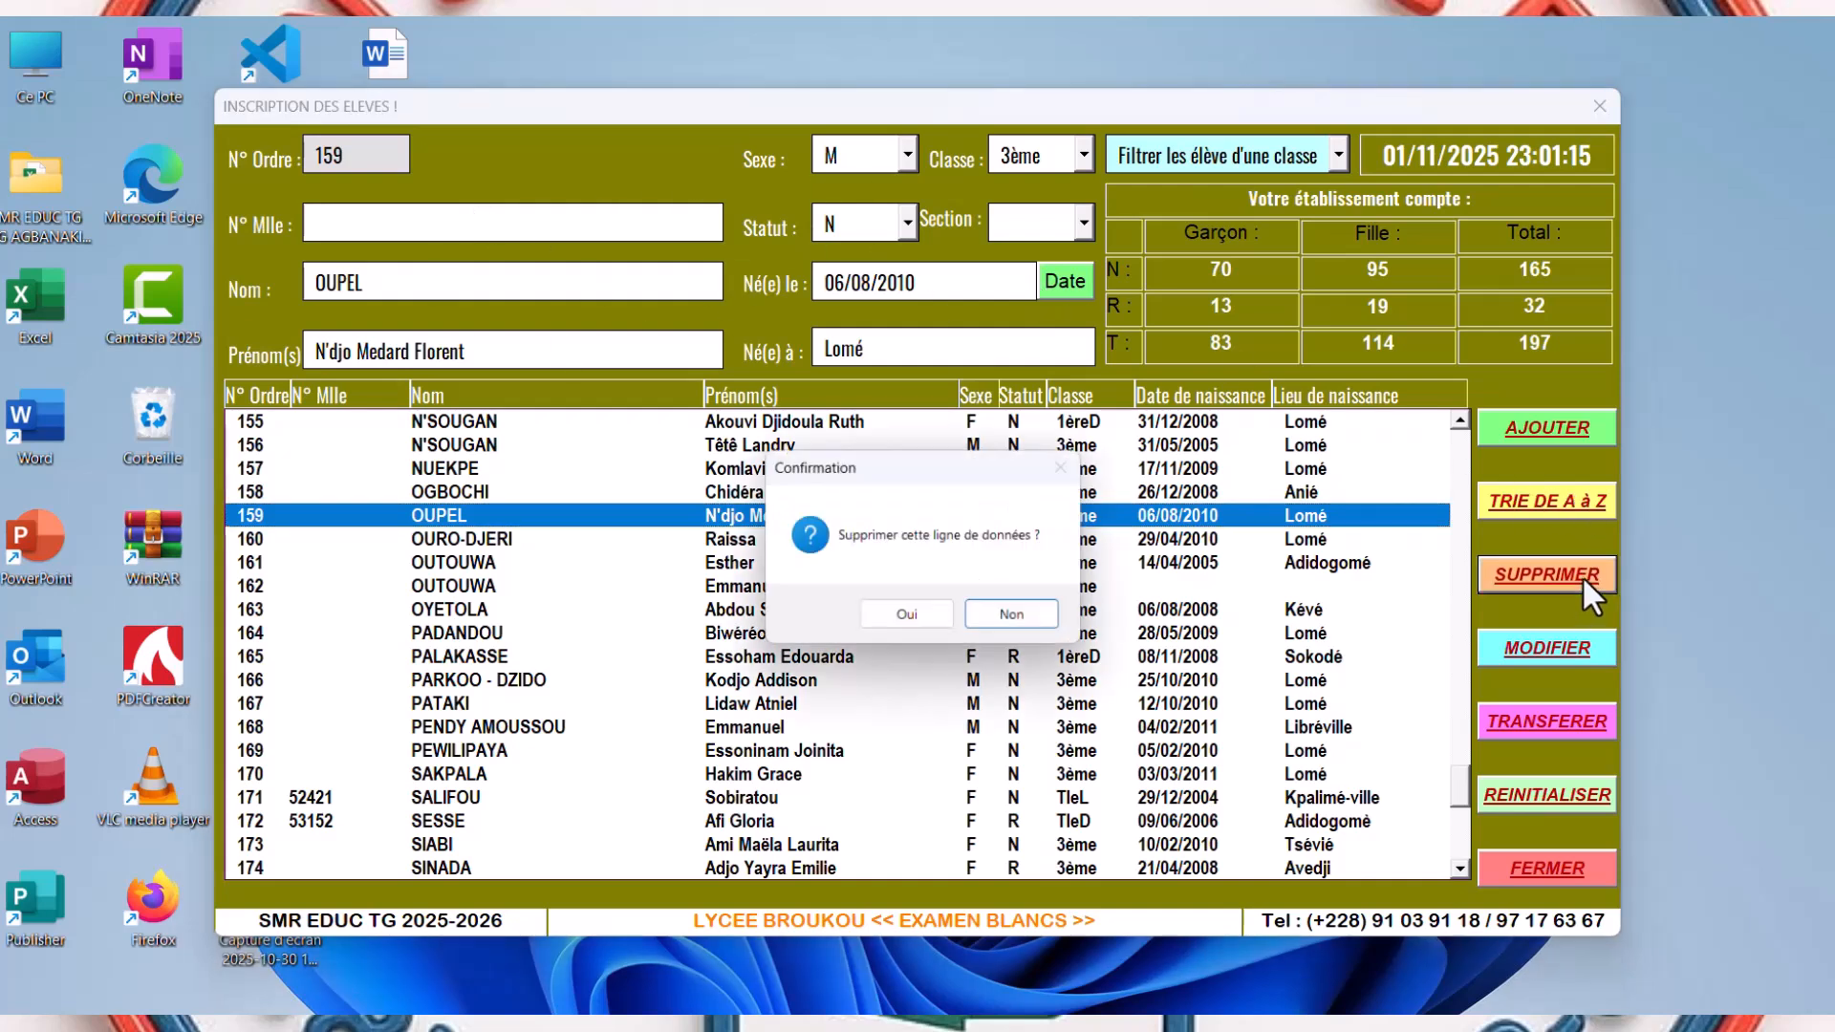
click(910, 620)
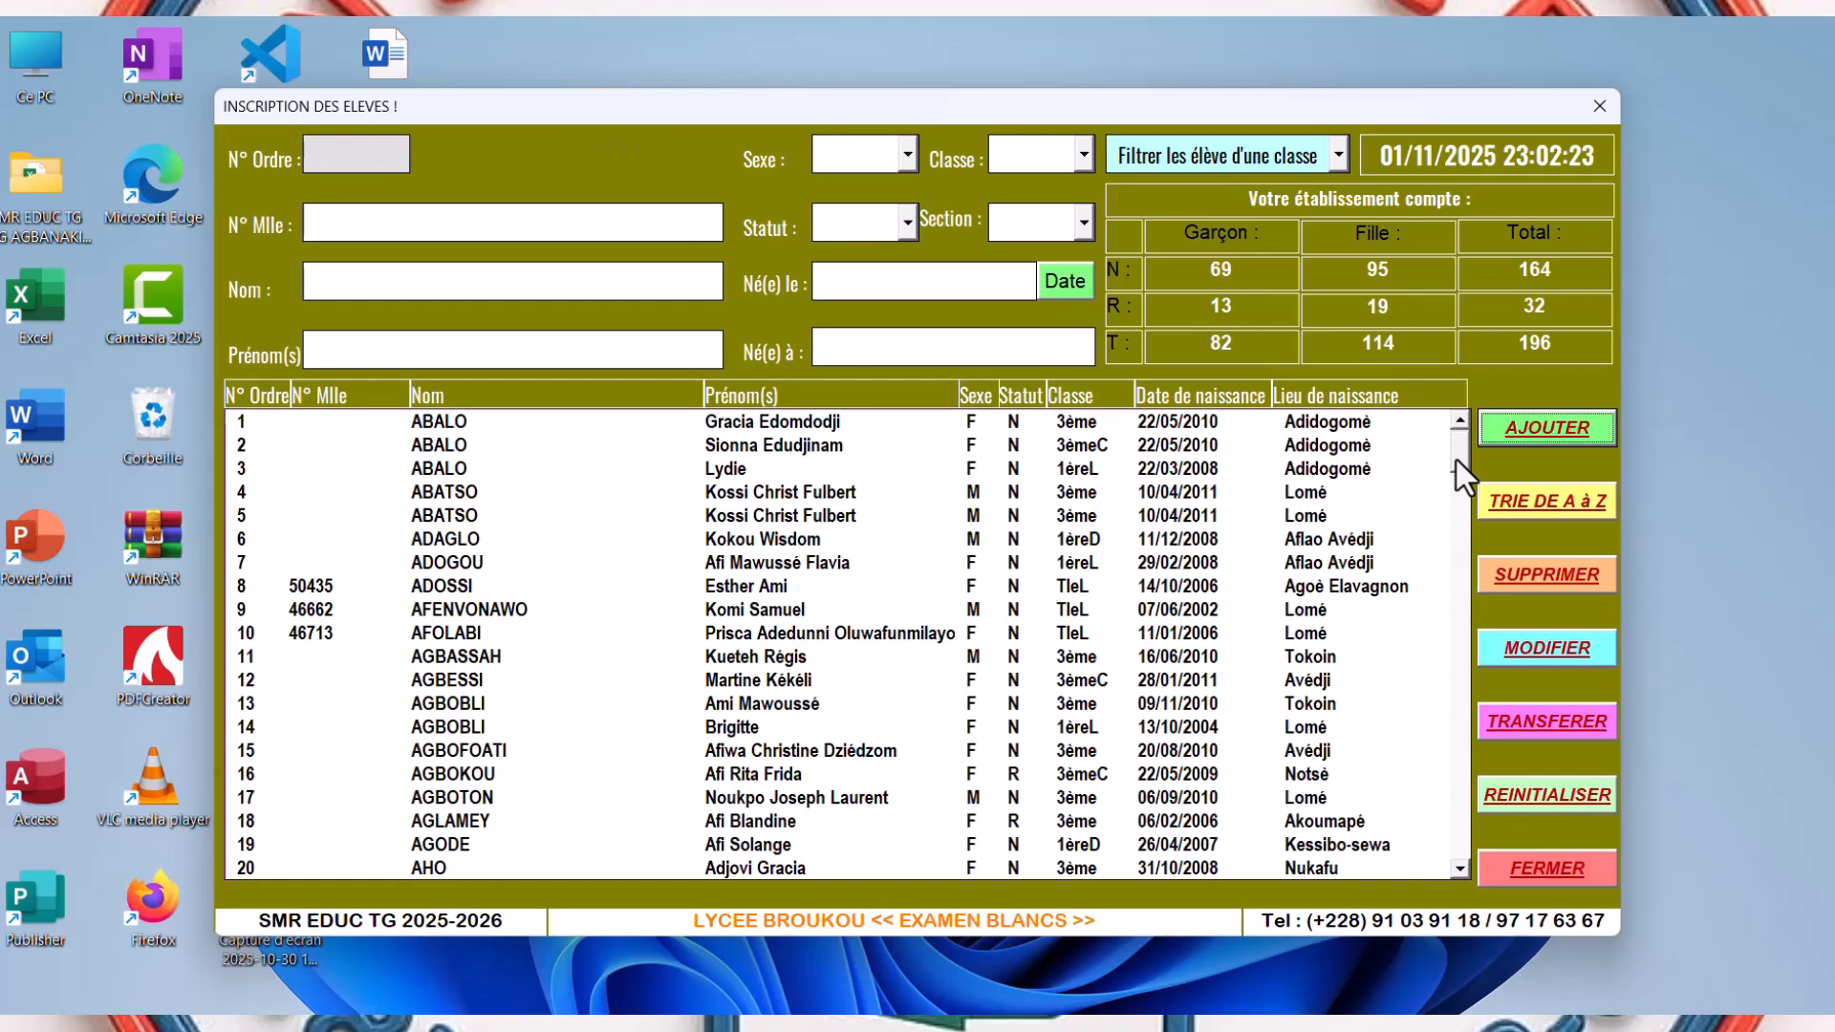
drag(1456, 461, 1460, 835)
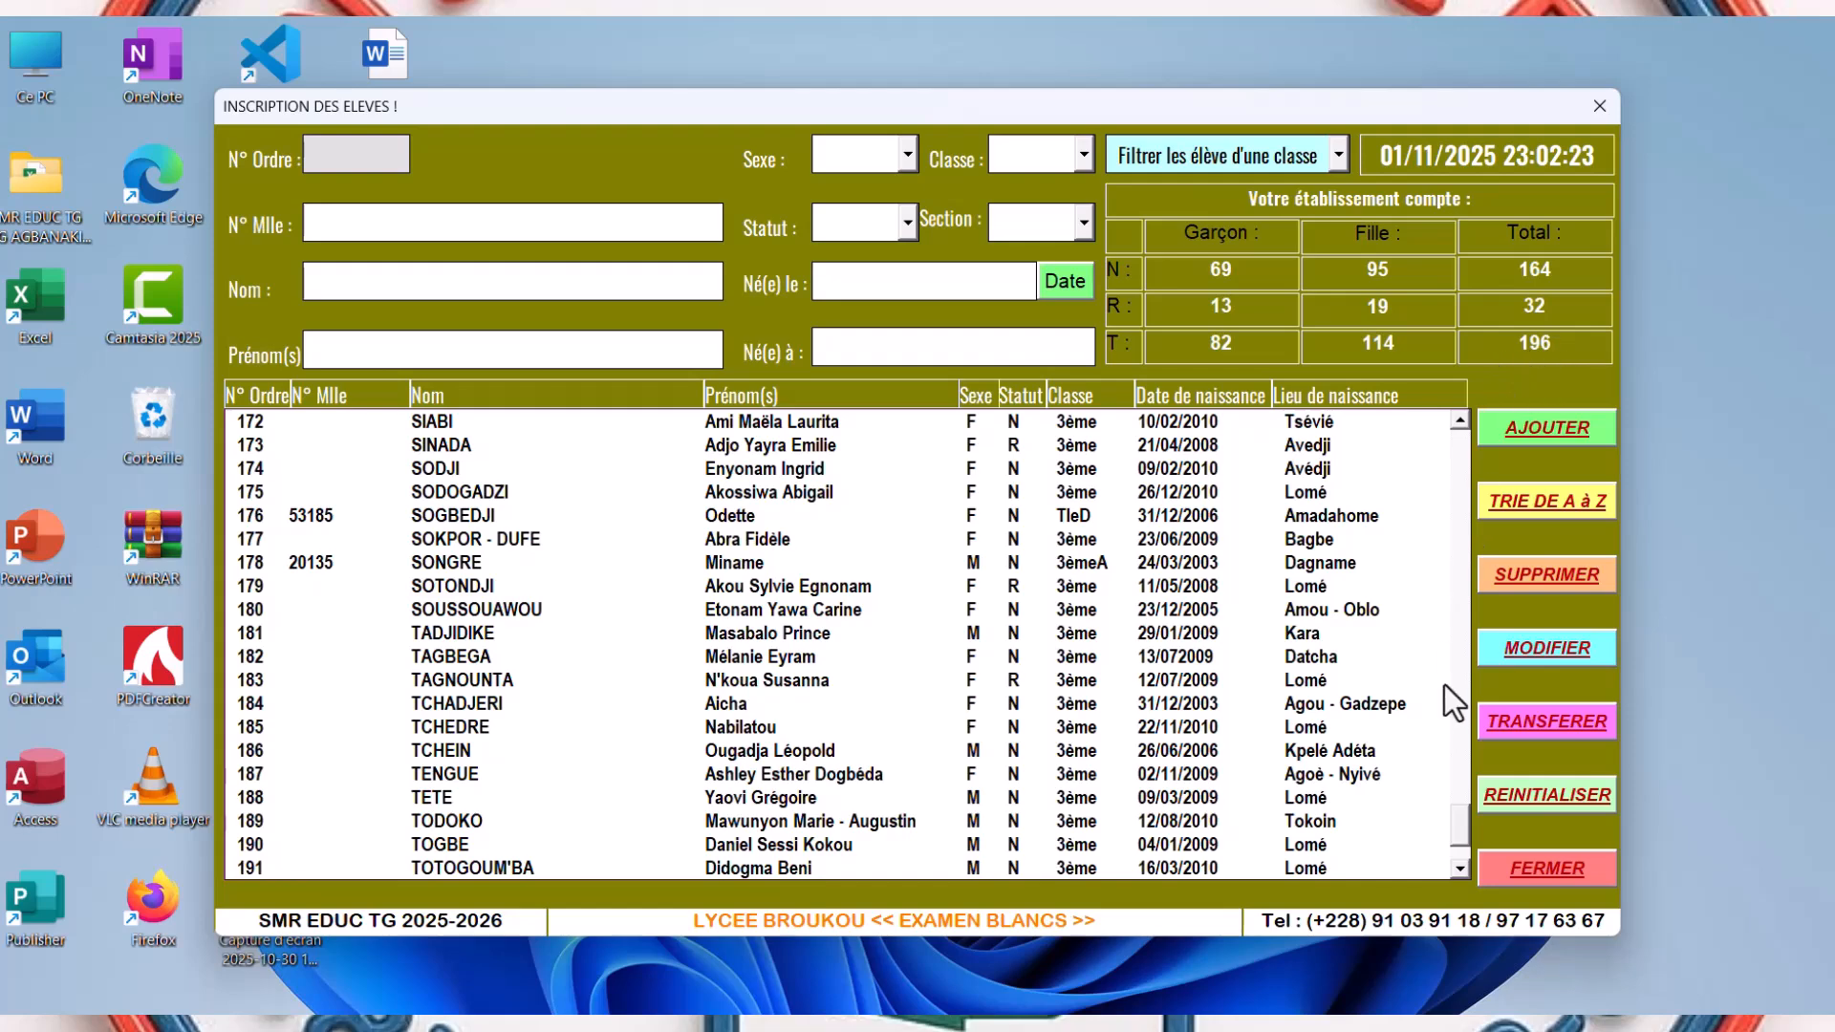
drag(1465, 835, 1522, 331)
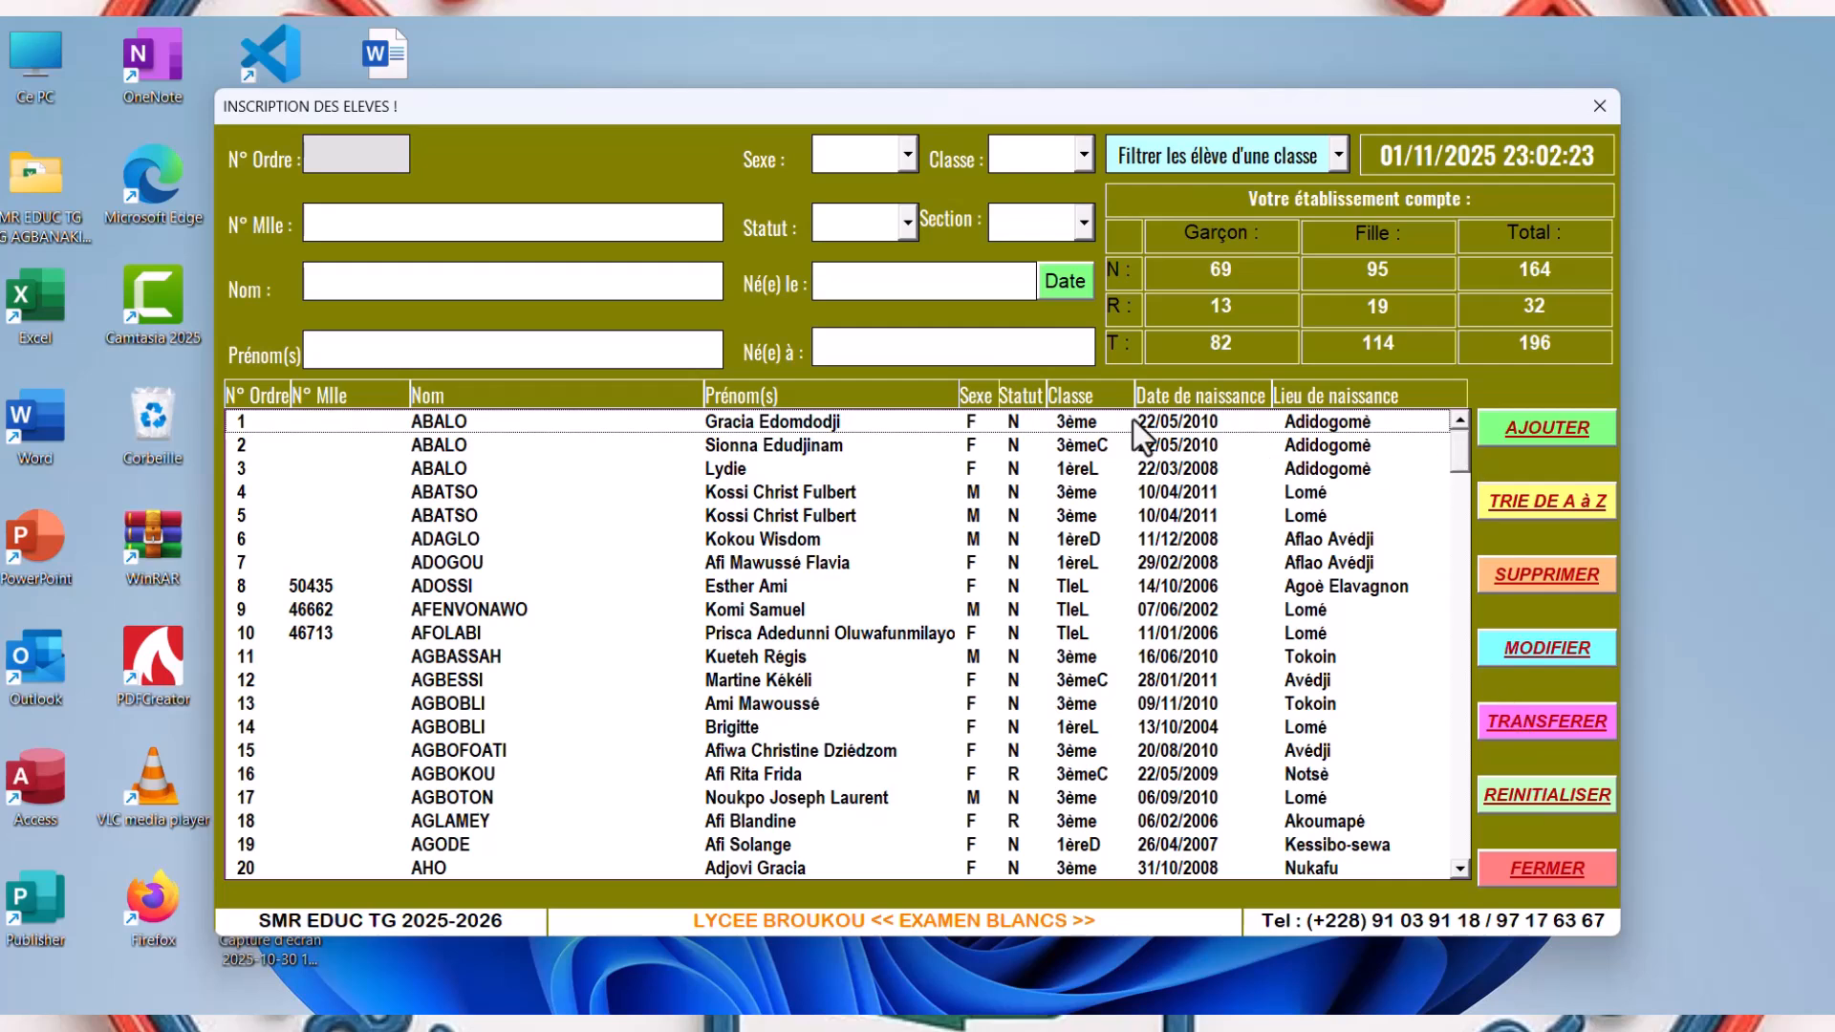
- Select the 3ème students with order numbers 1, 4, 5, 11, 13, 15, 17 and 18 in the student list
click(1101, 422)
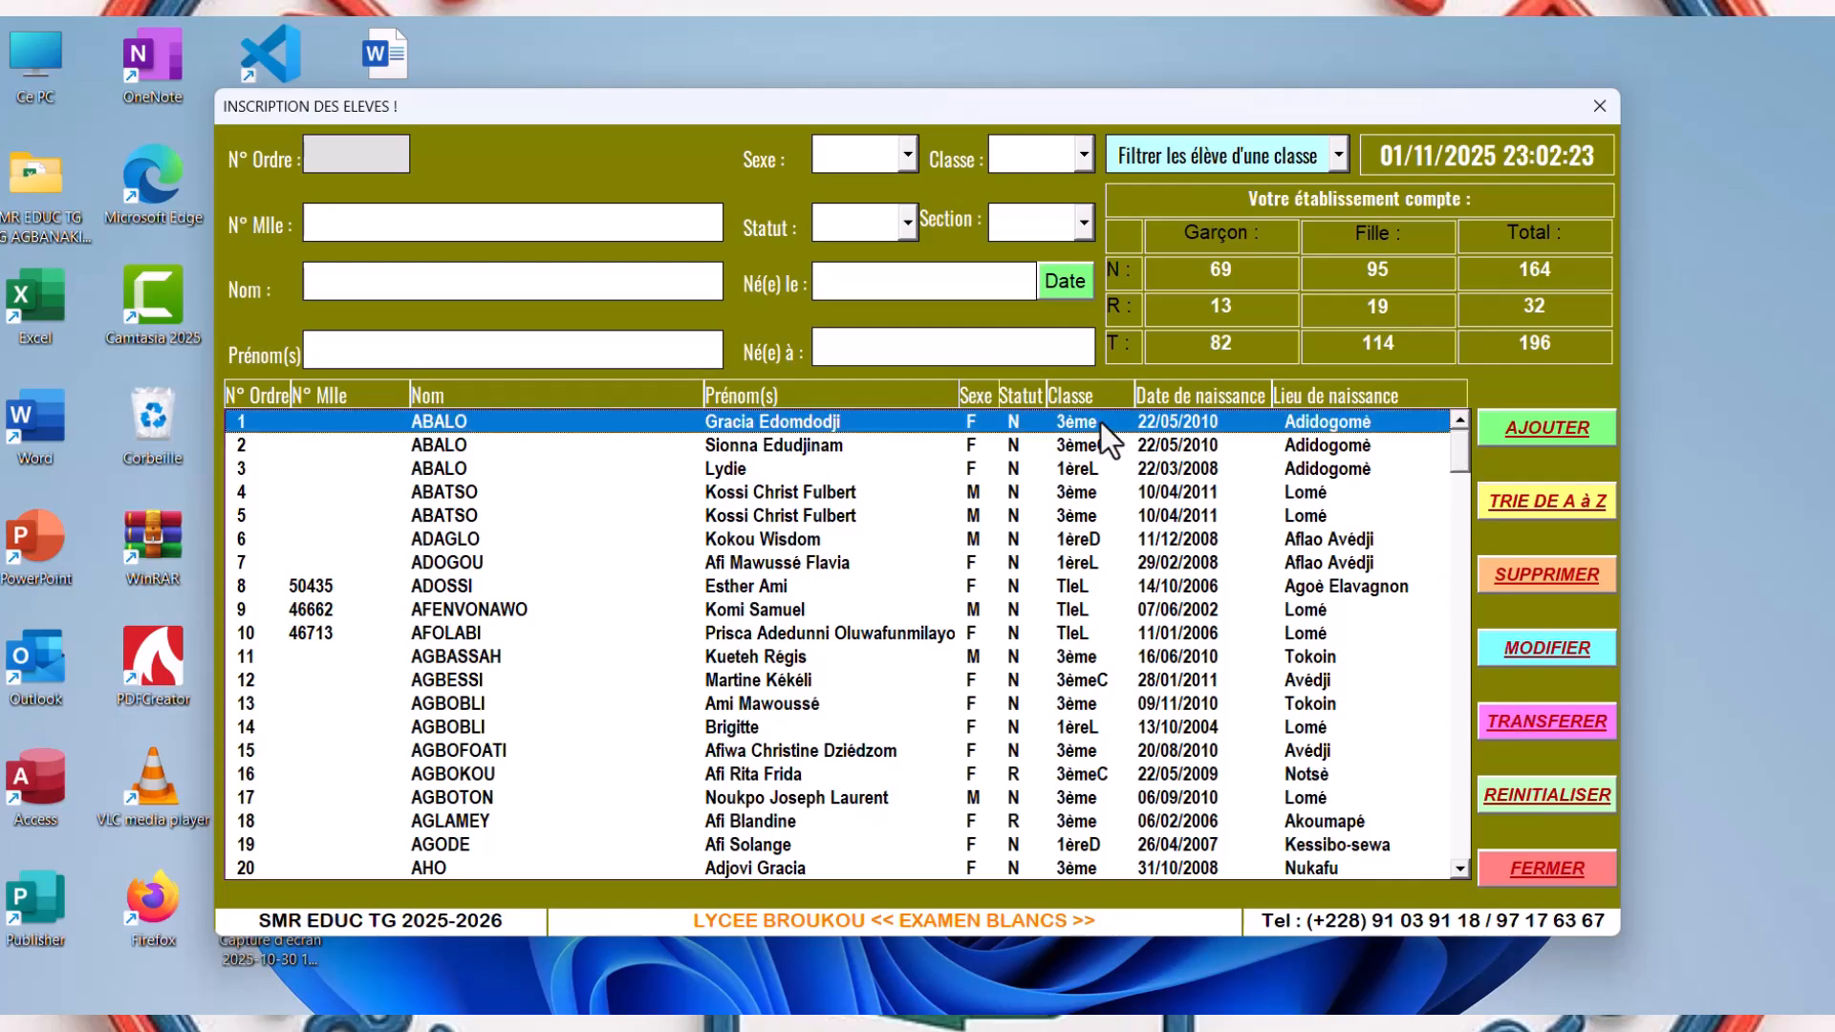
click(1090, 494)
click(1087, 517)
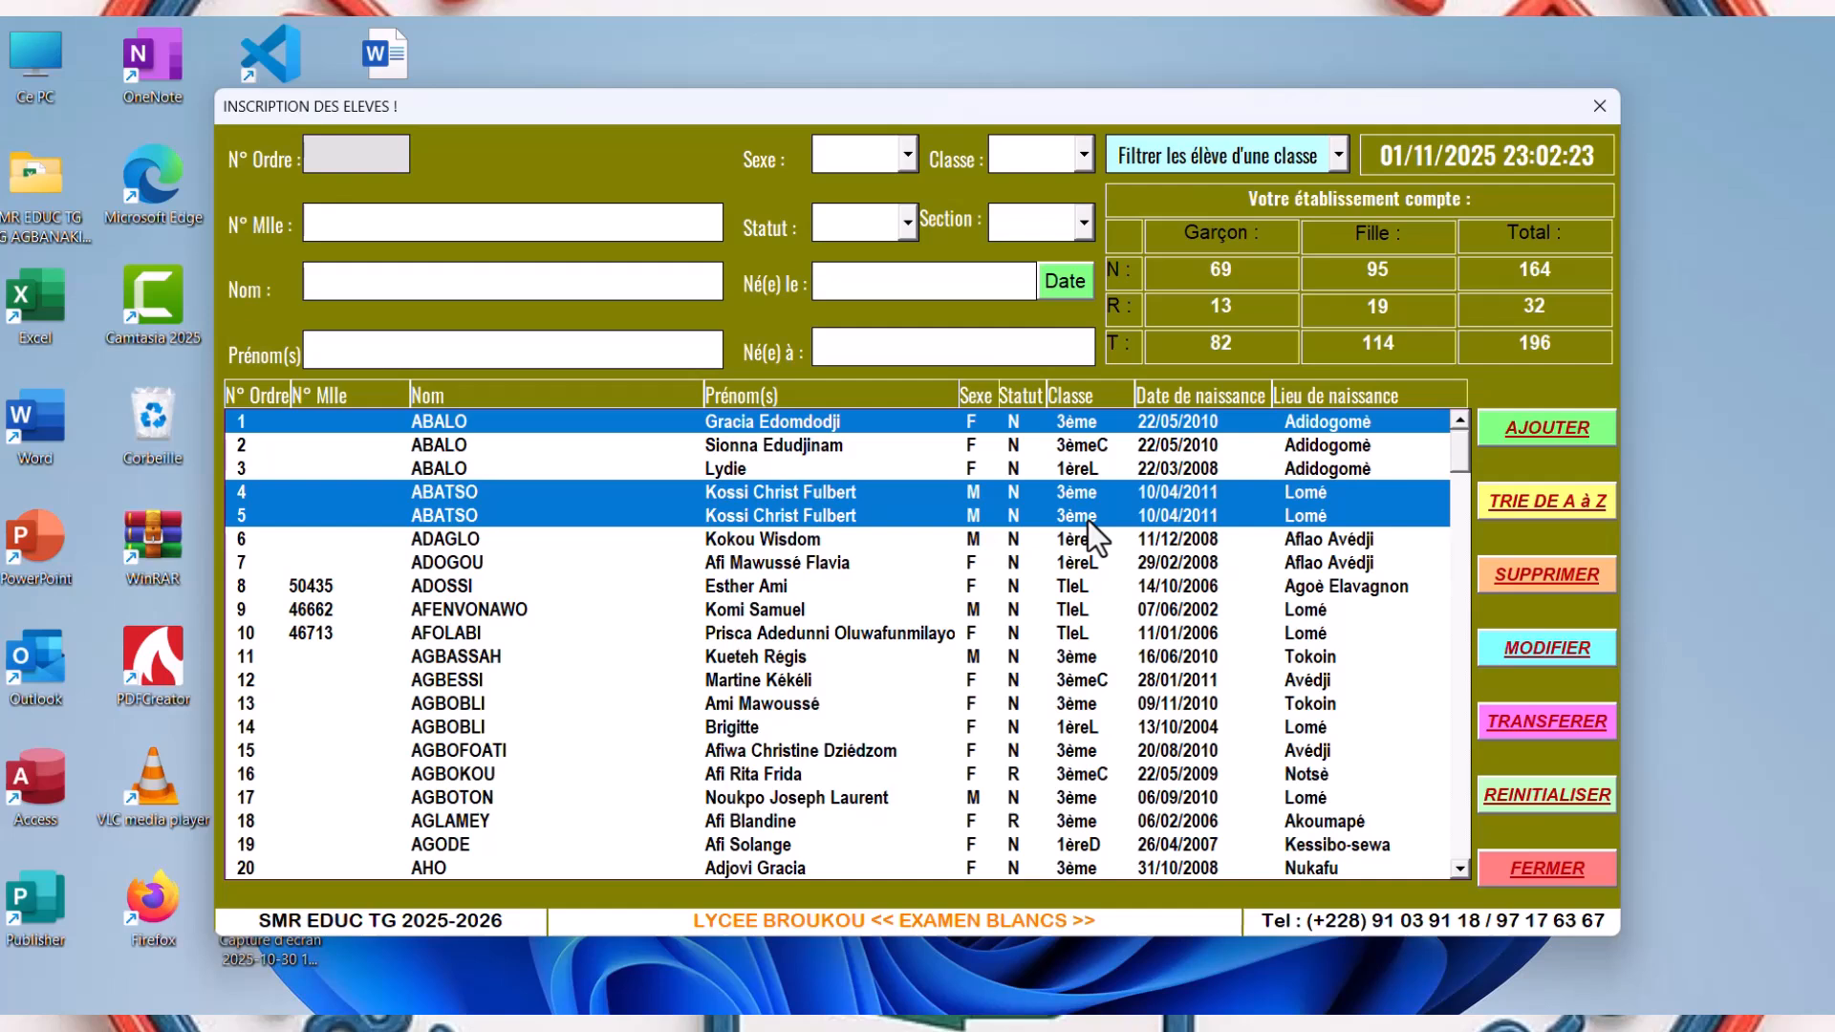
click(1099, 659)
click(1087, 710)
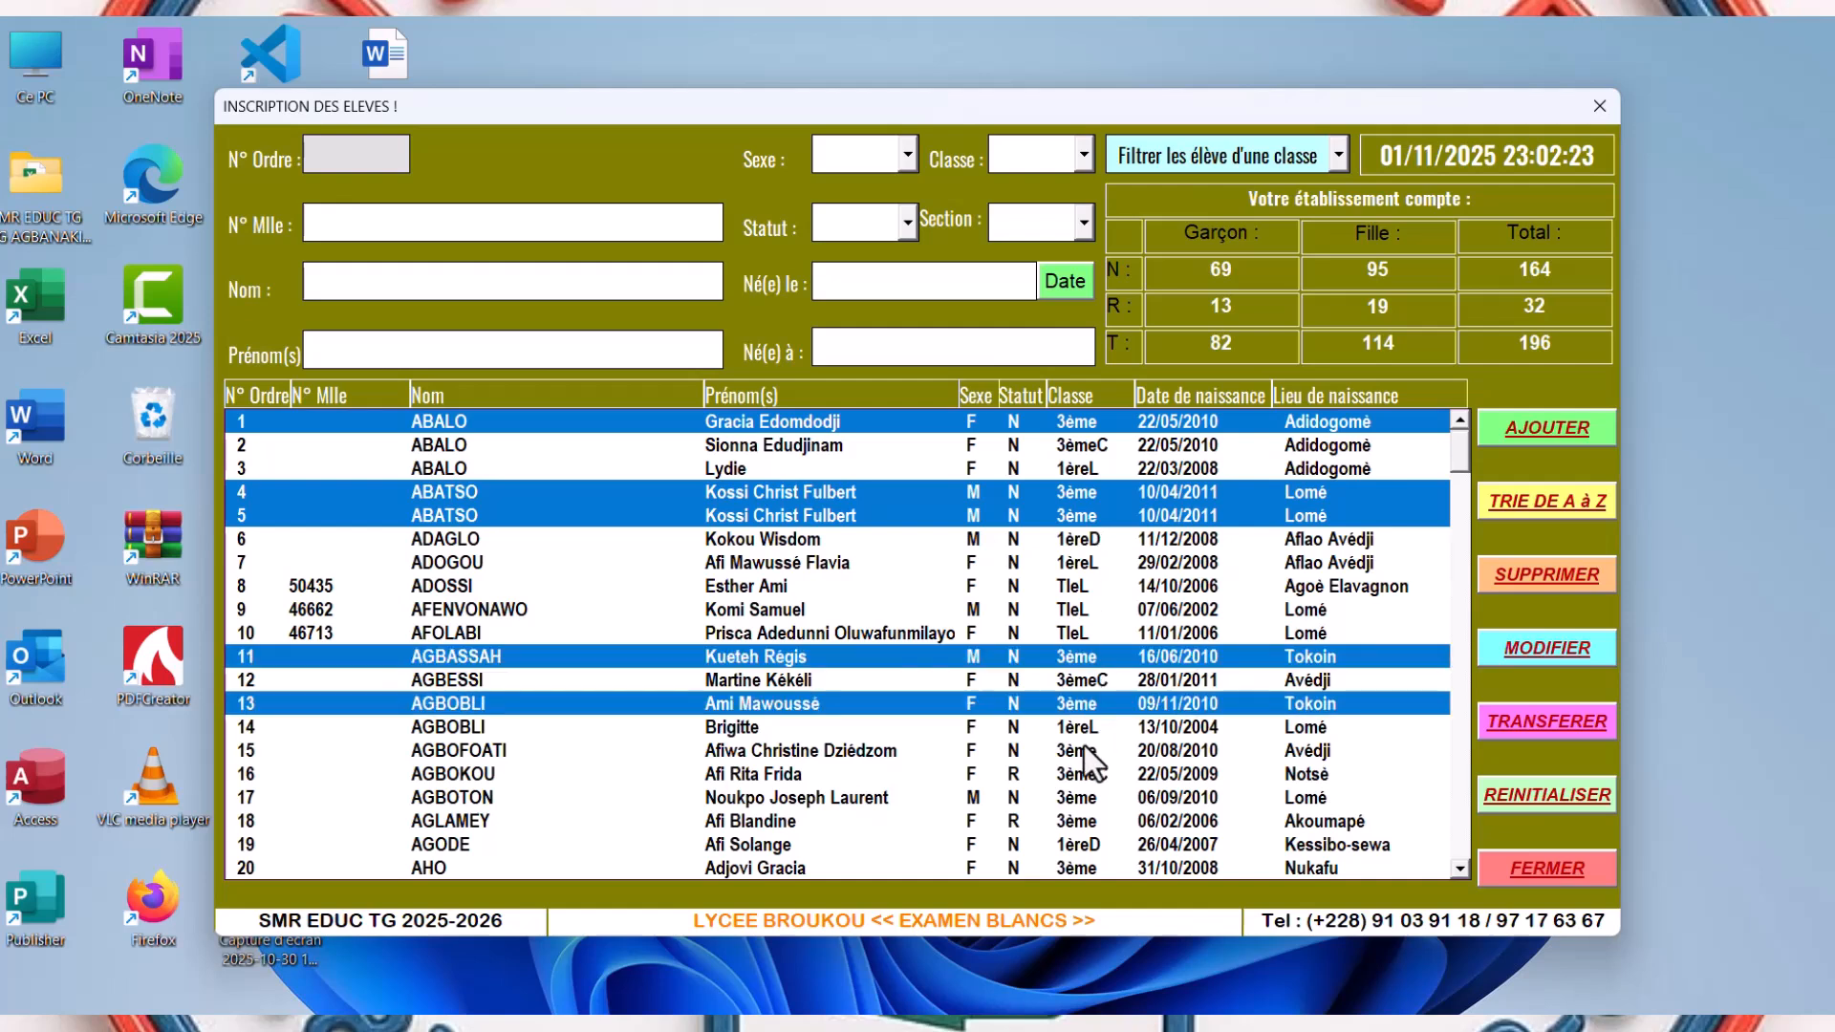
click(1085, 752)
click(1081, 799)
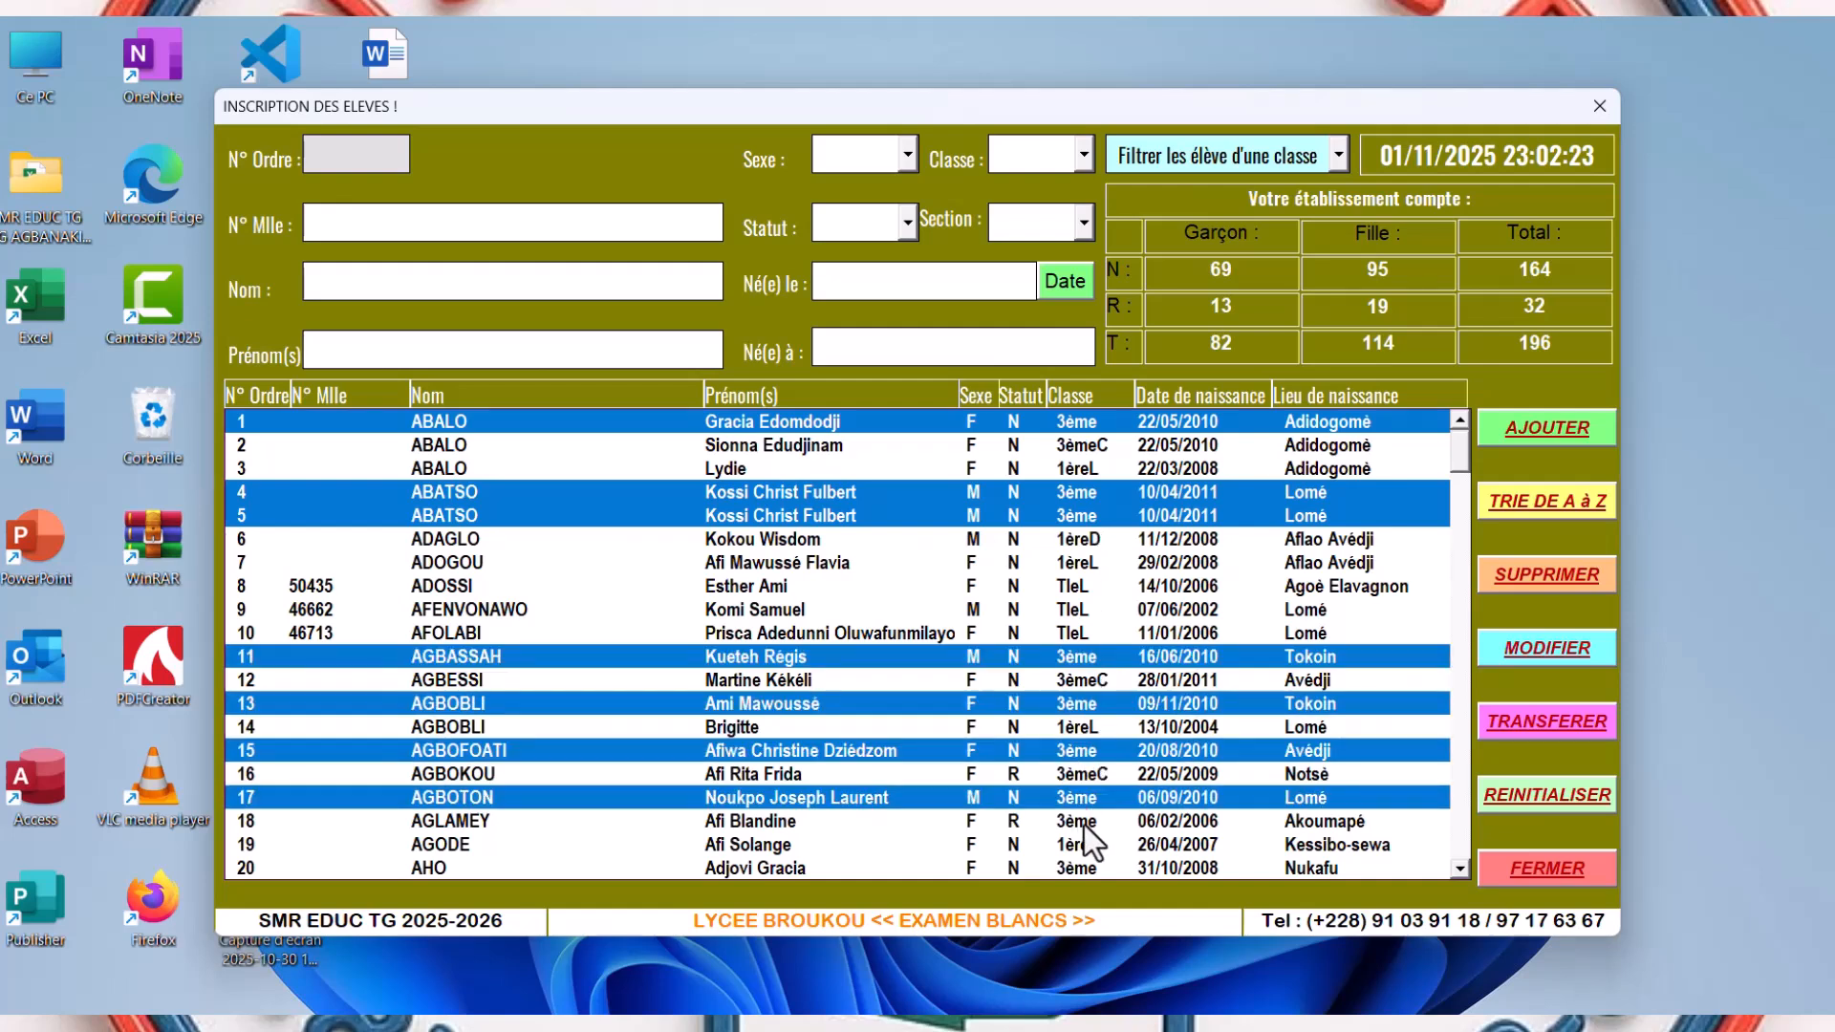
click(1086, 824)
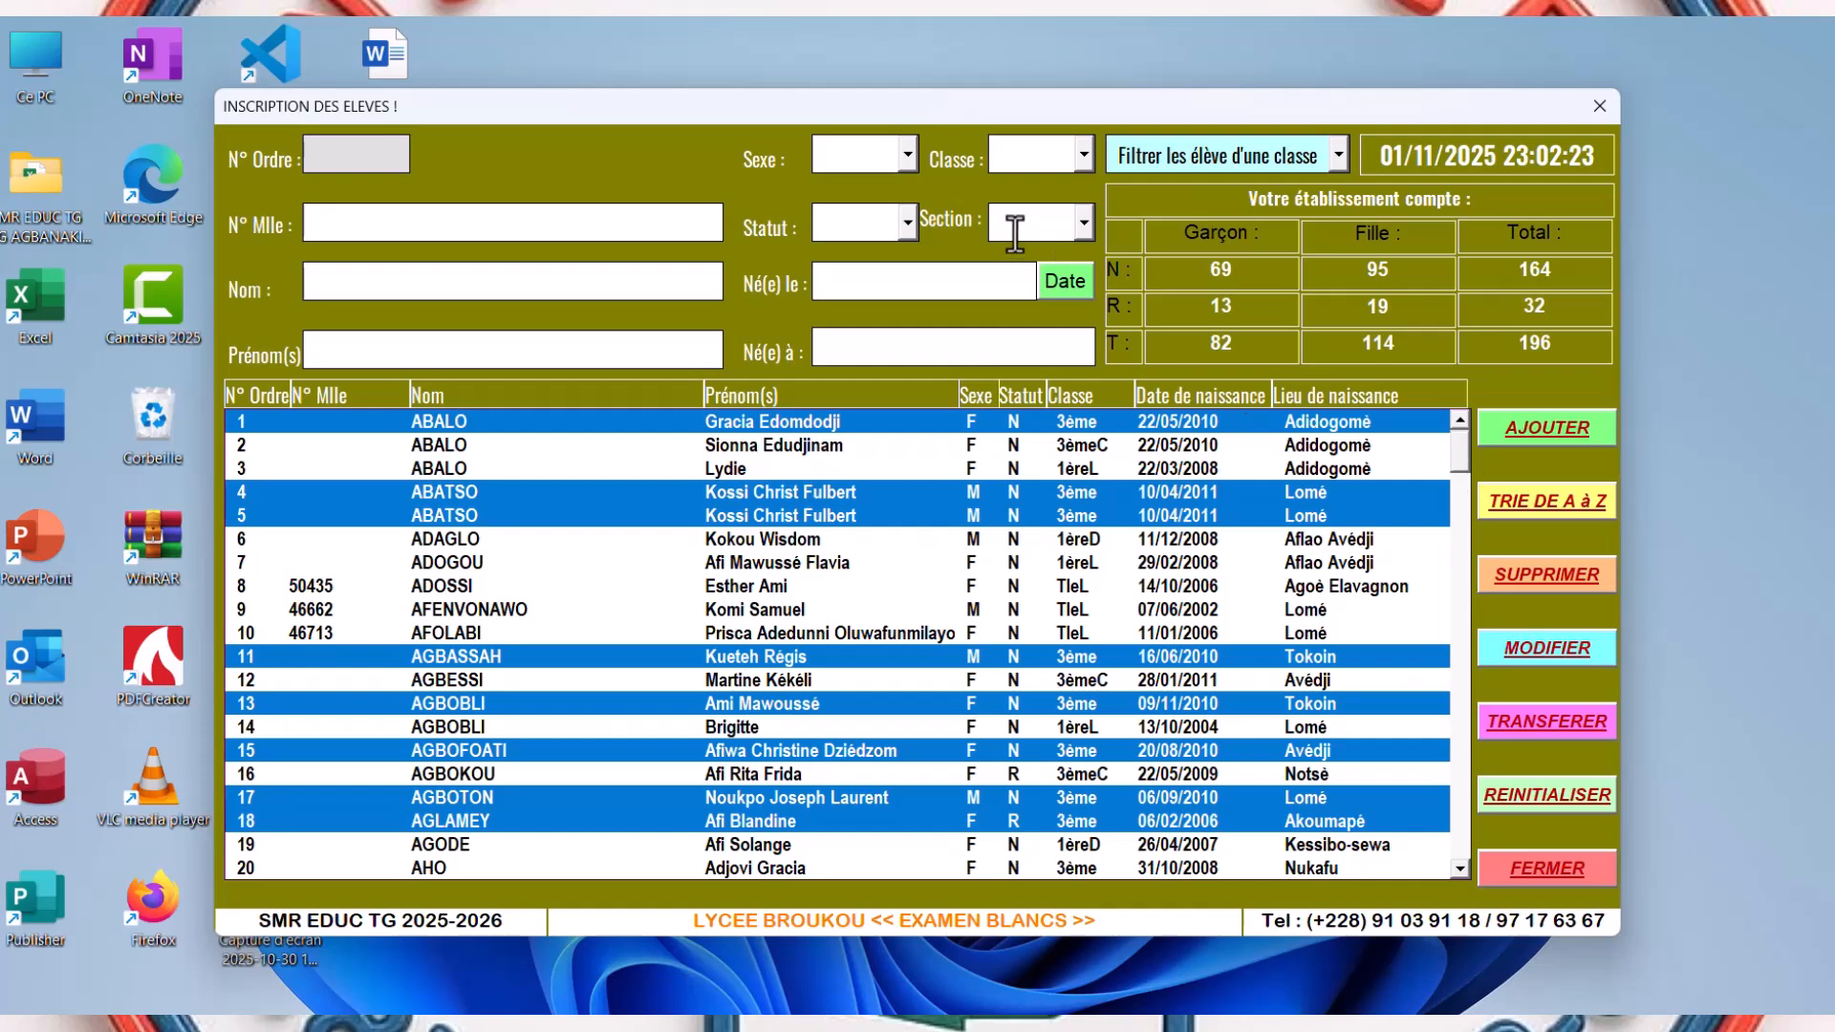
- Transfer the selected students to class 3ème, section A, and acknowledge the message
click(1085, 153)
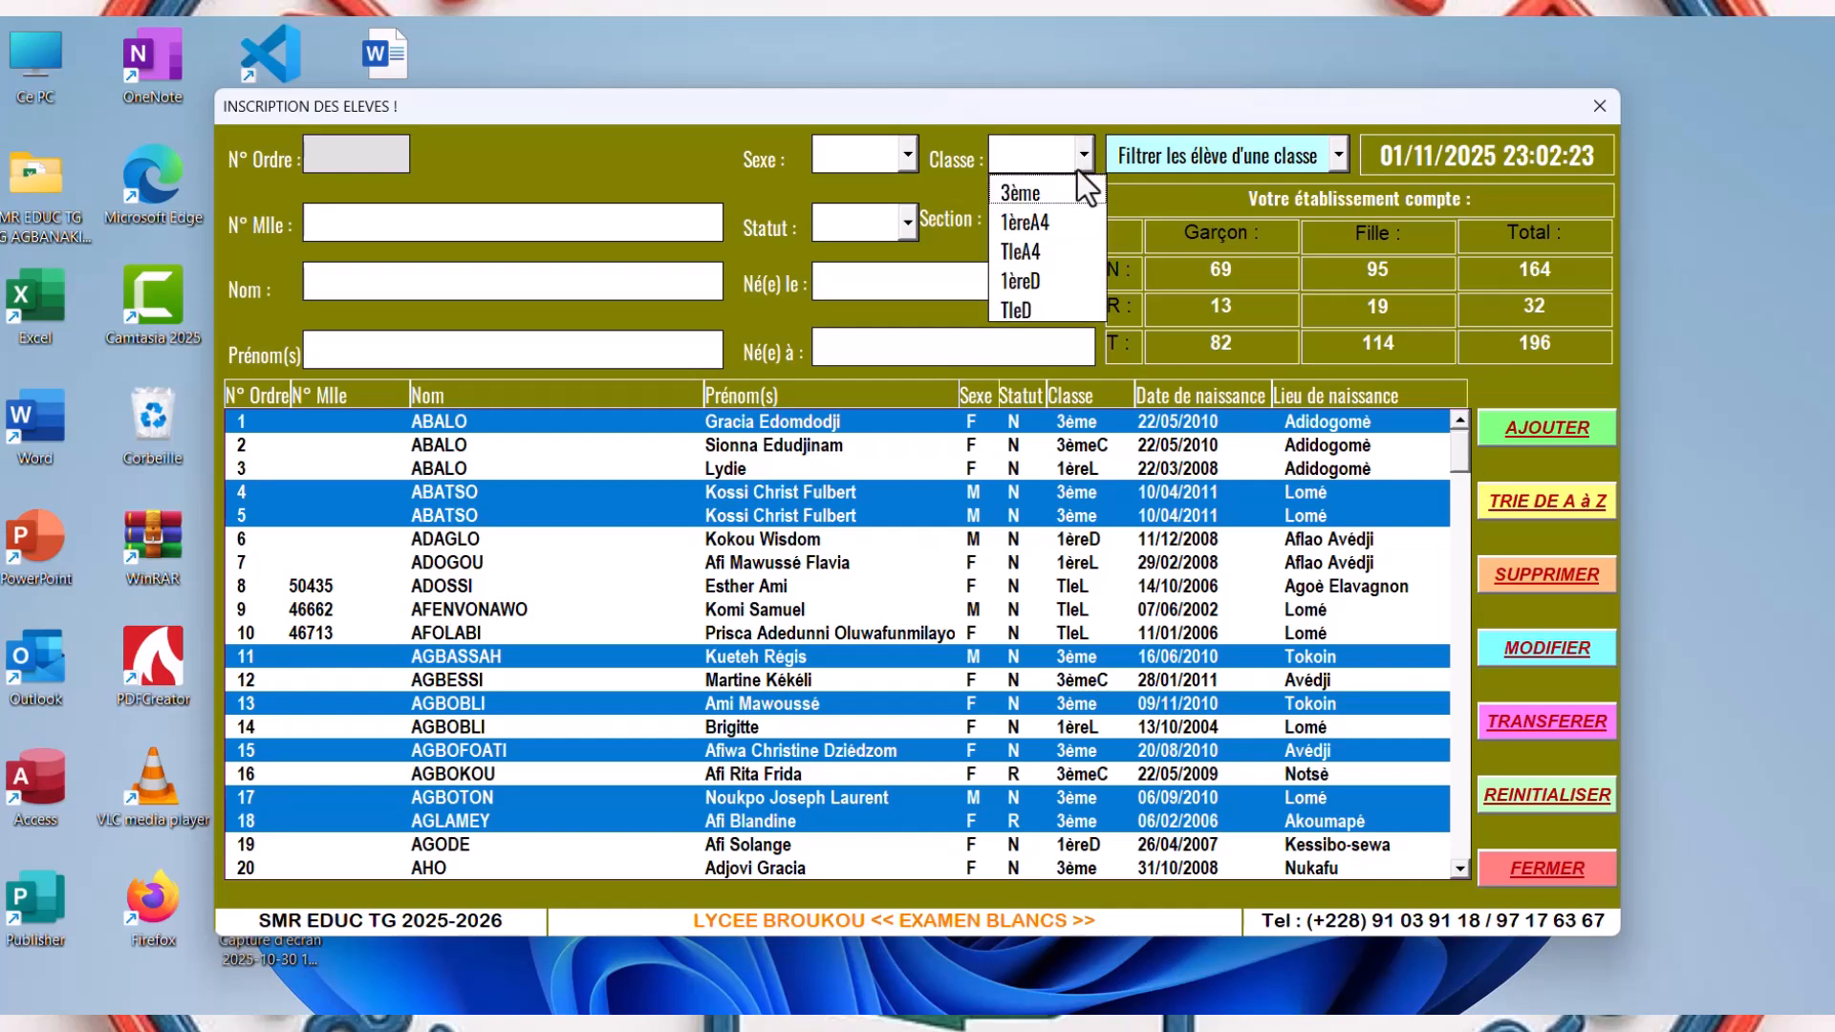
click(1050, 192)
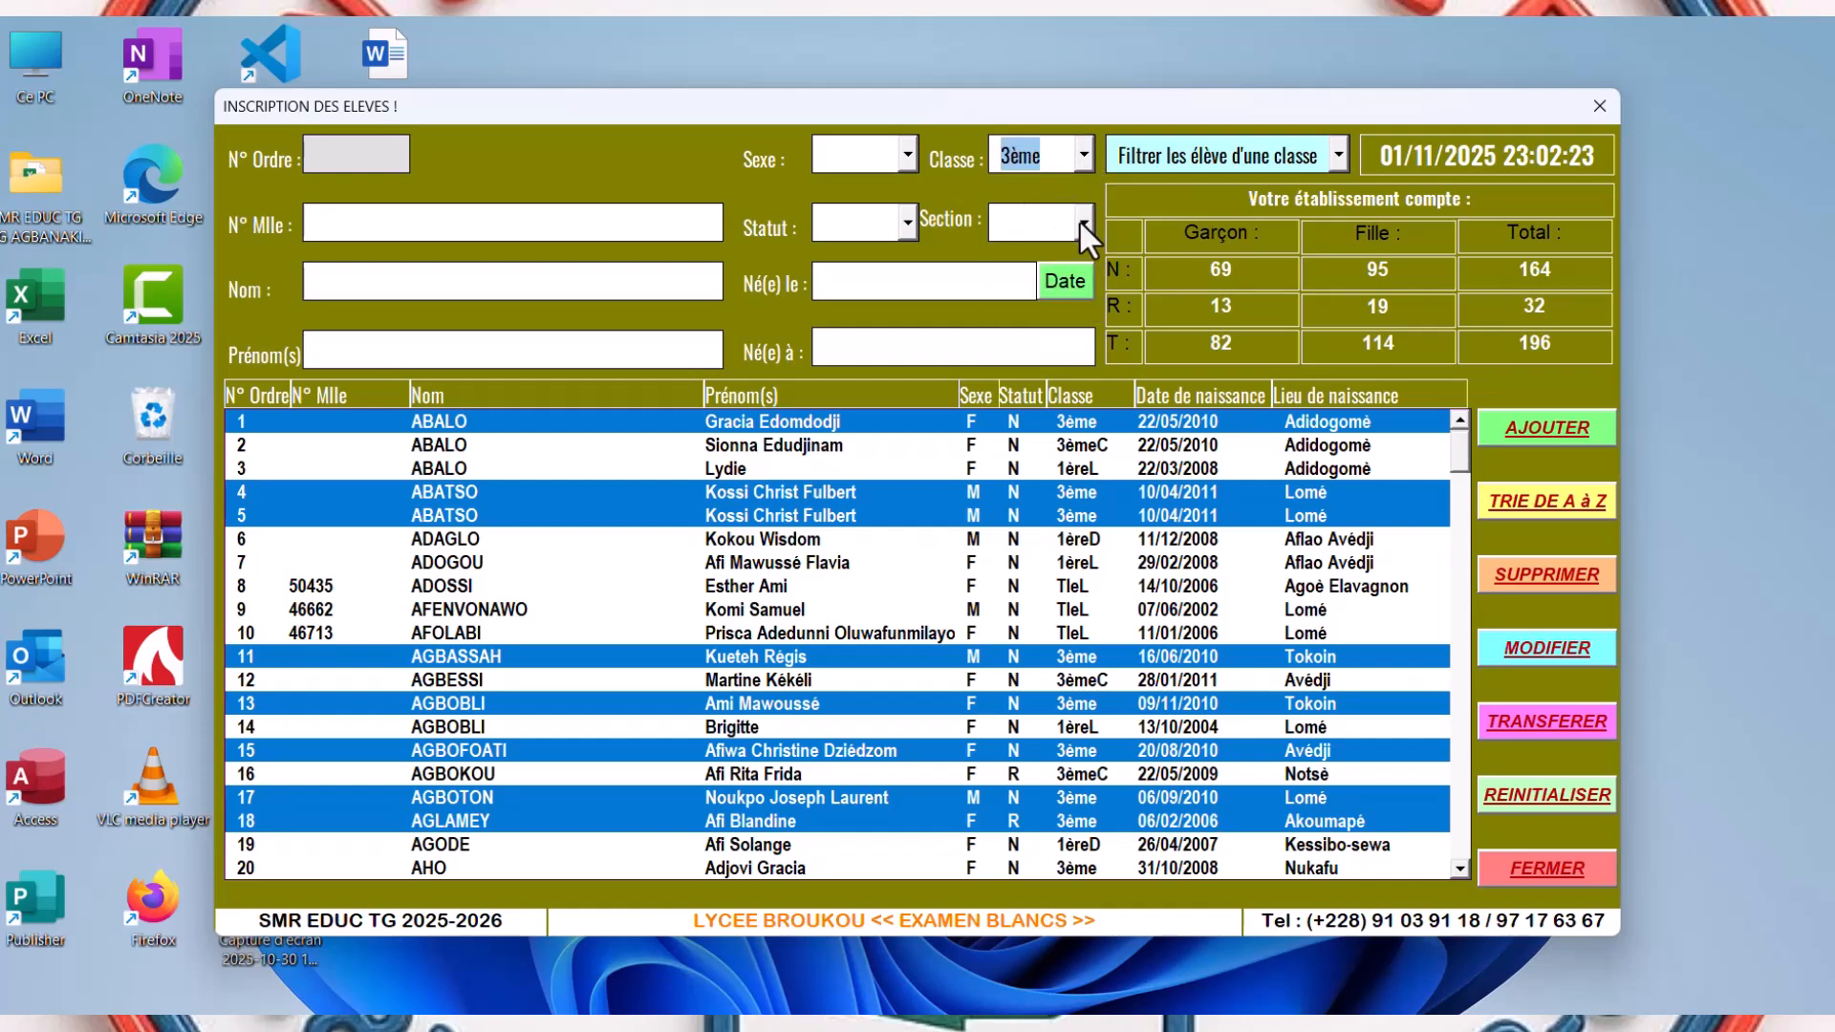
click(1082, 222)
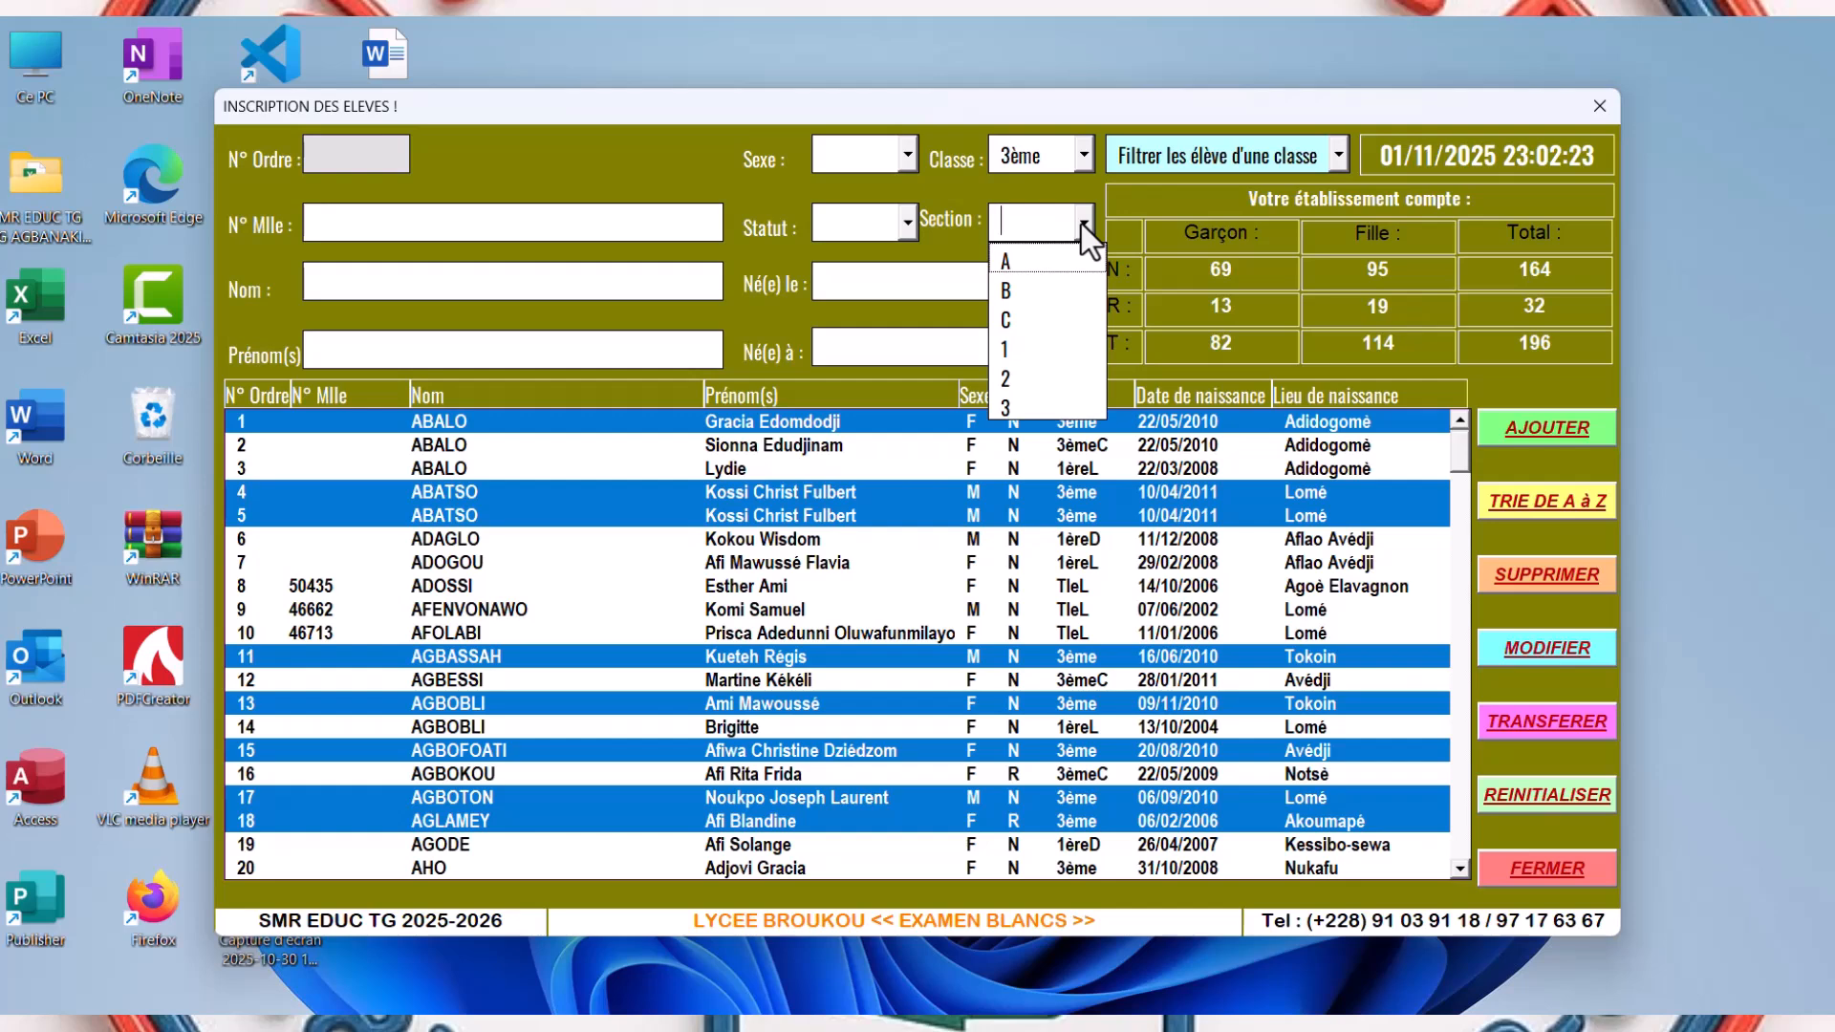
click(1040, 258)
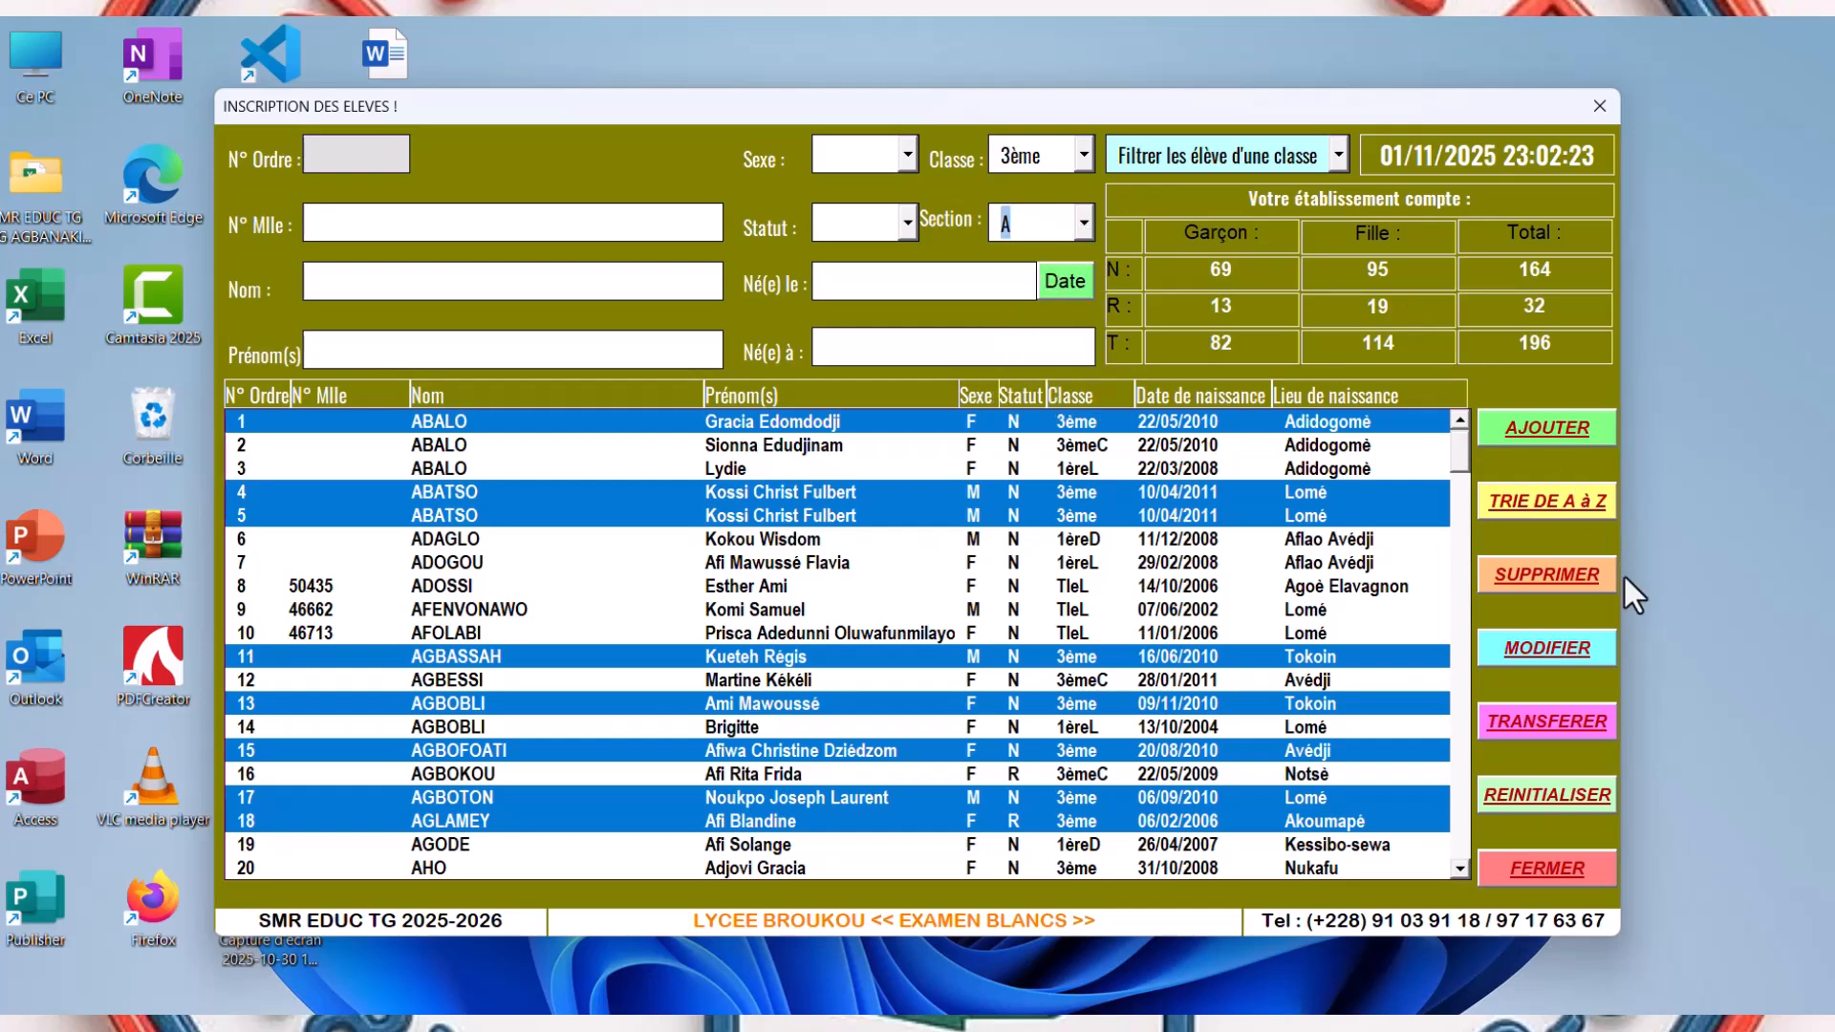
click(1543, 719)
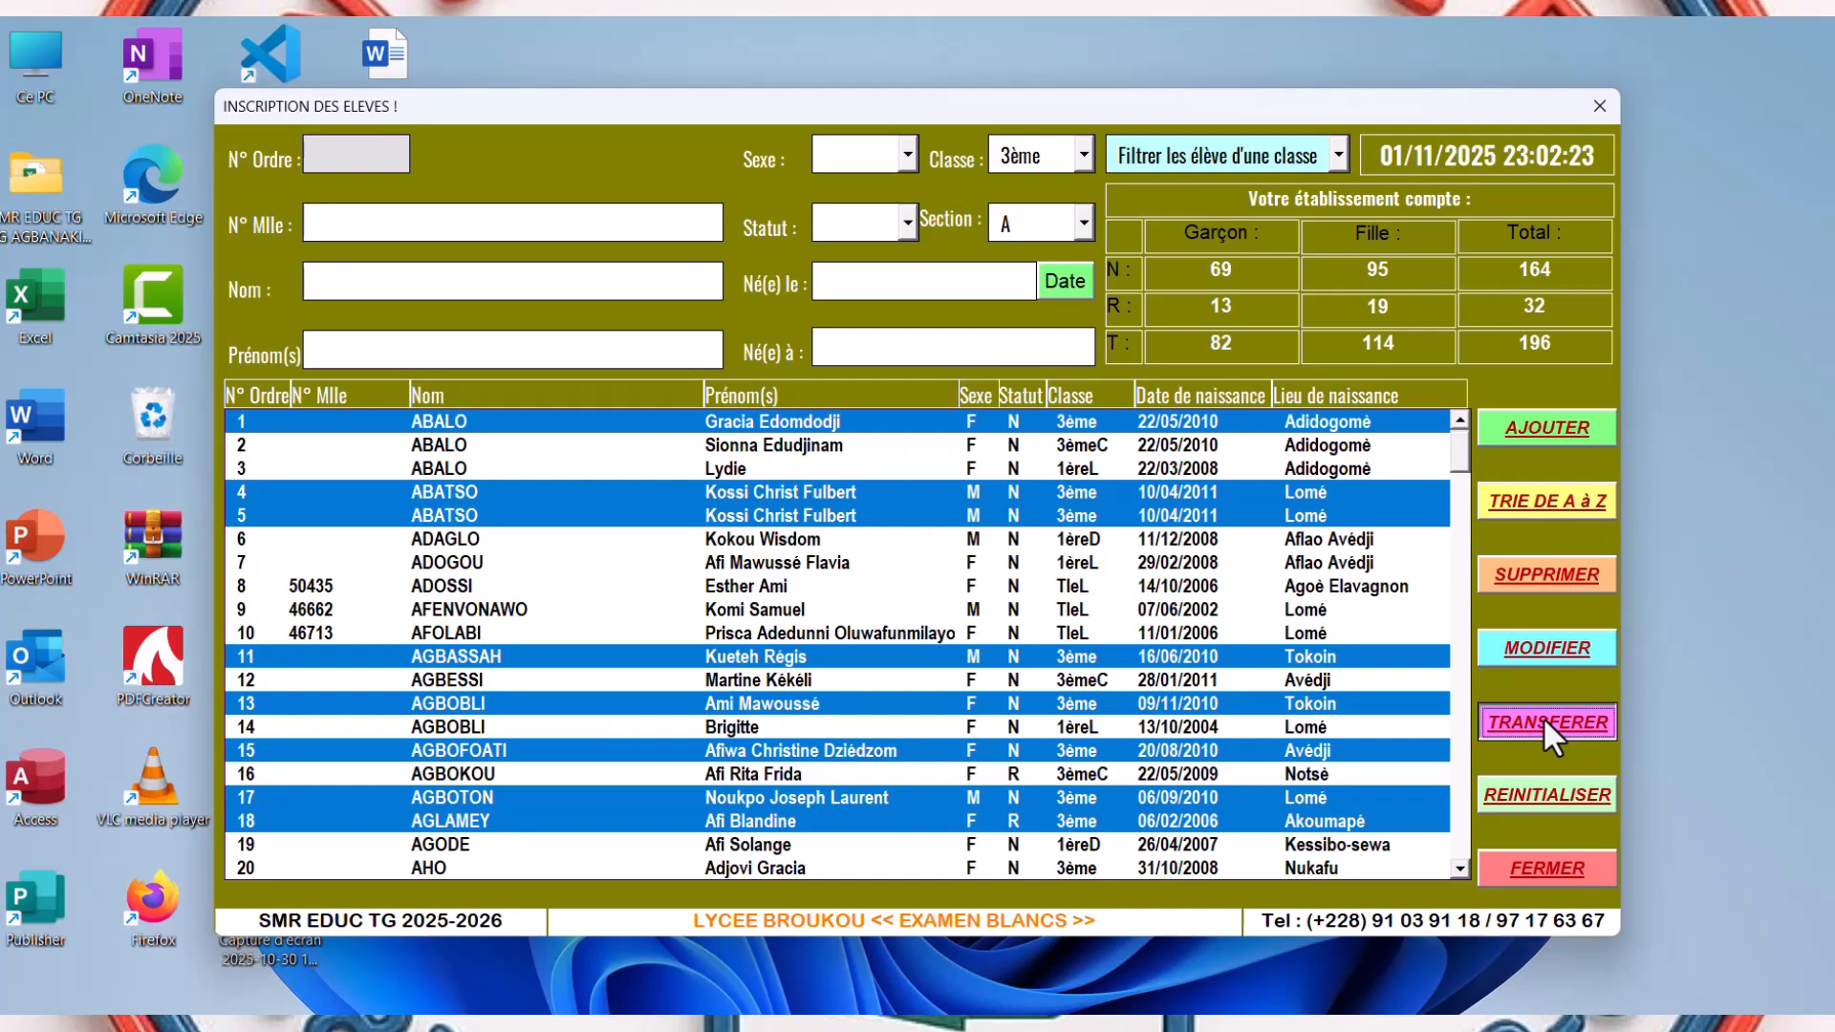
click(1542, 714)
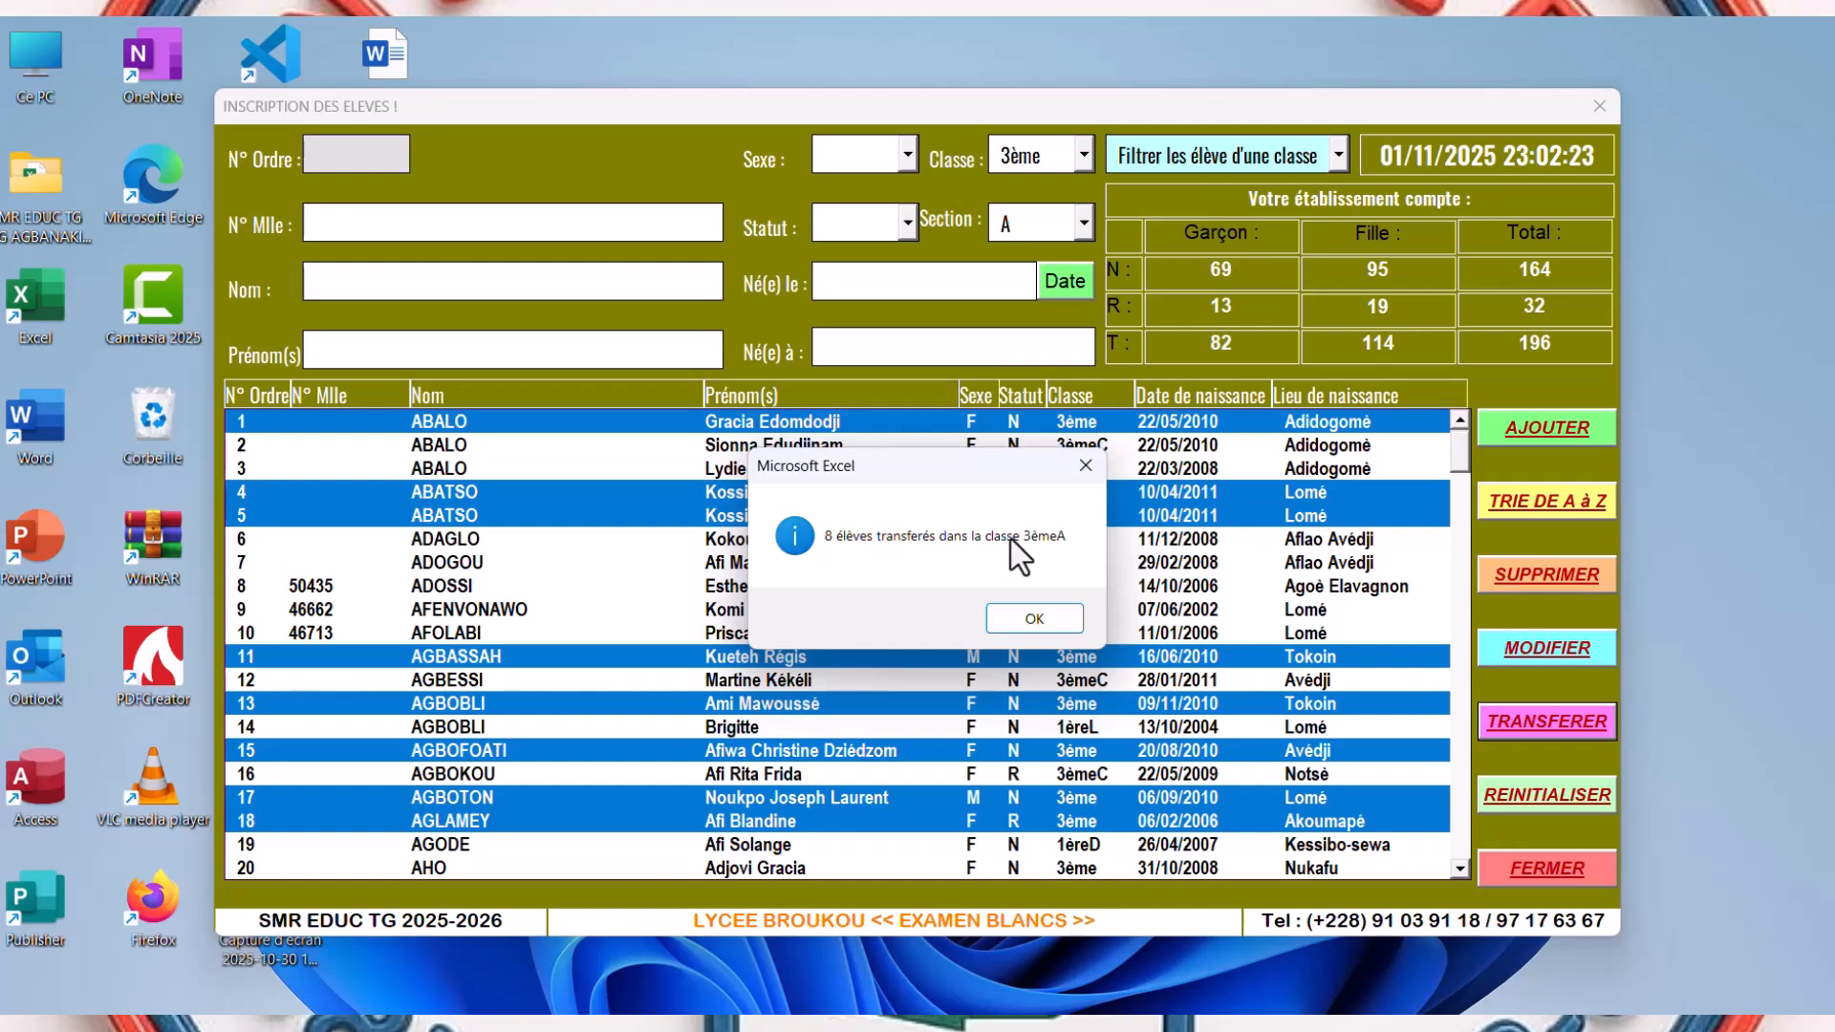
click(1029, 629)
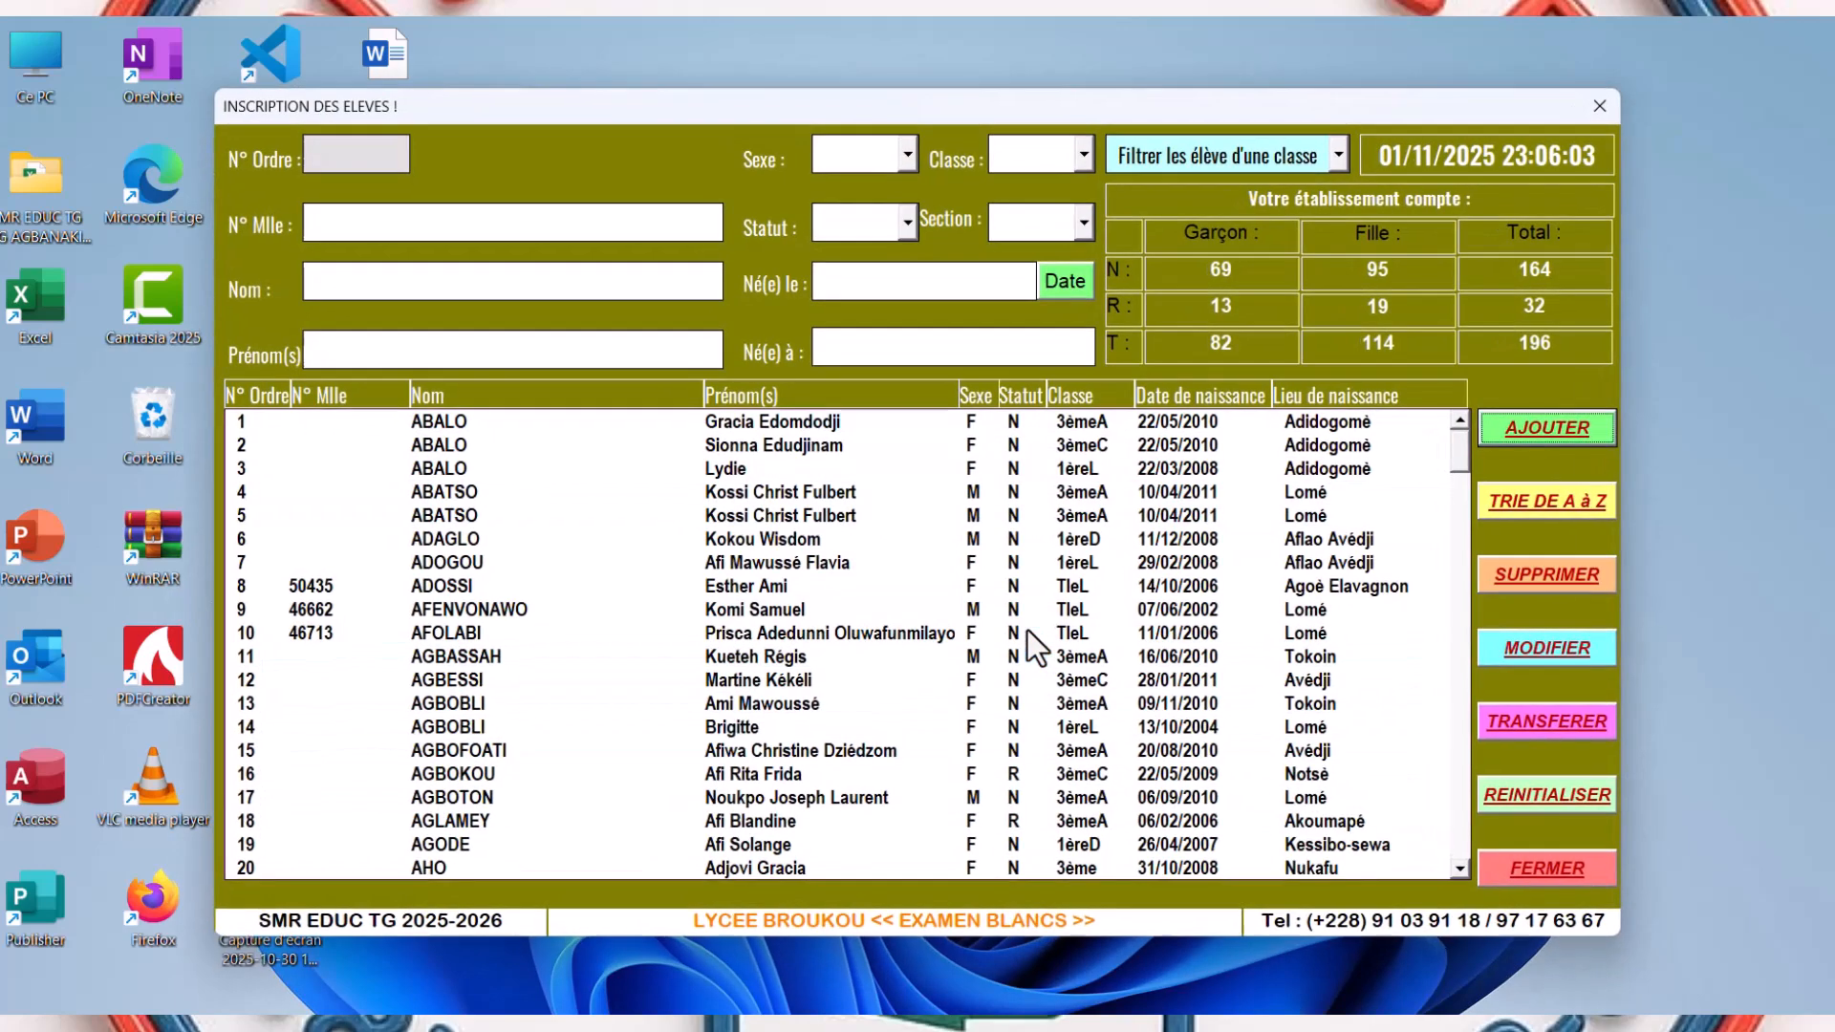
- Review the transferred students by filtering the student list by class 3èmeA, 3èmeB and 3èmeC in turn
click(1084, 427)
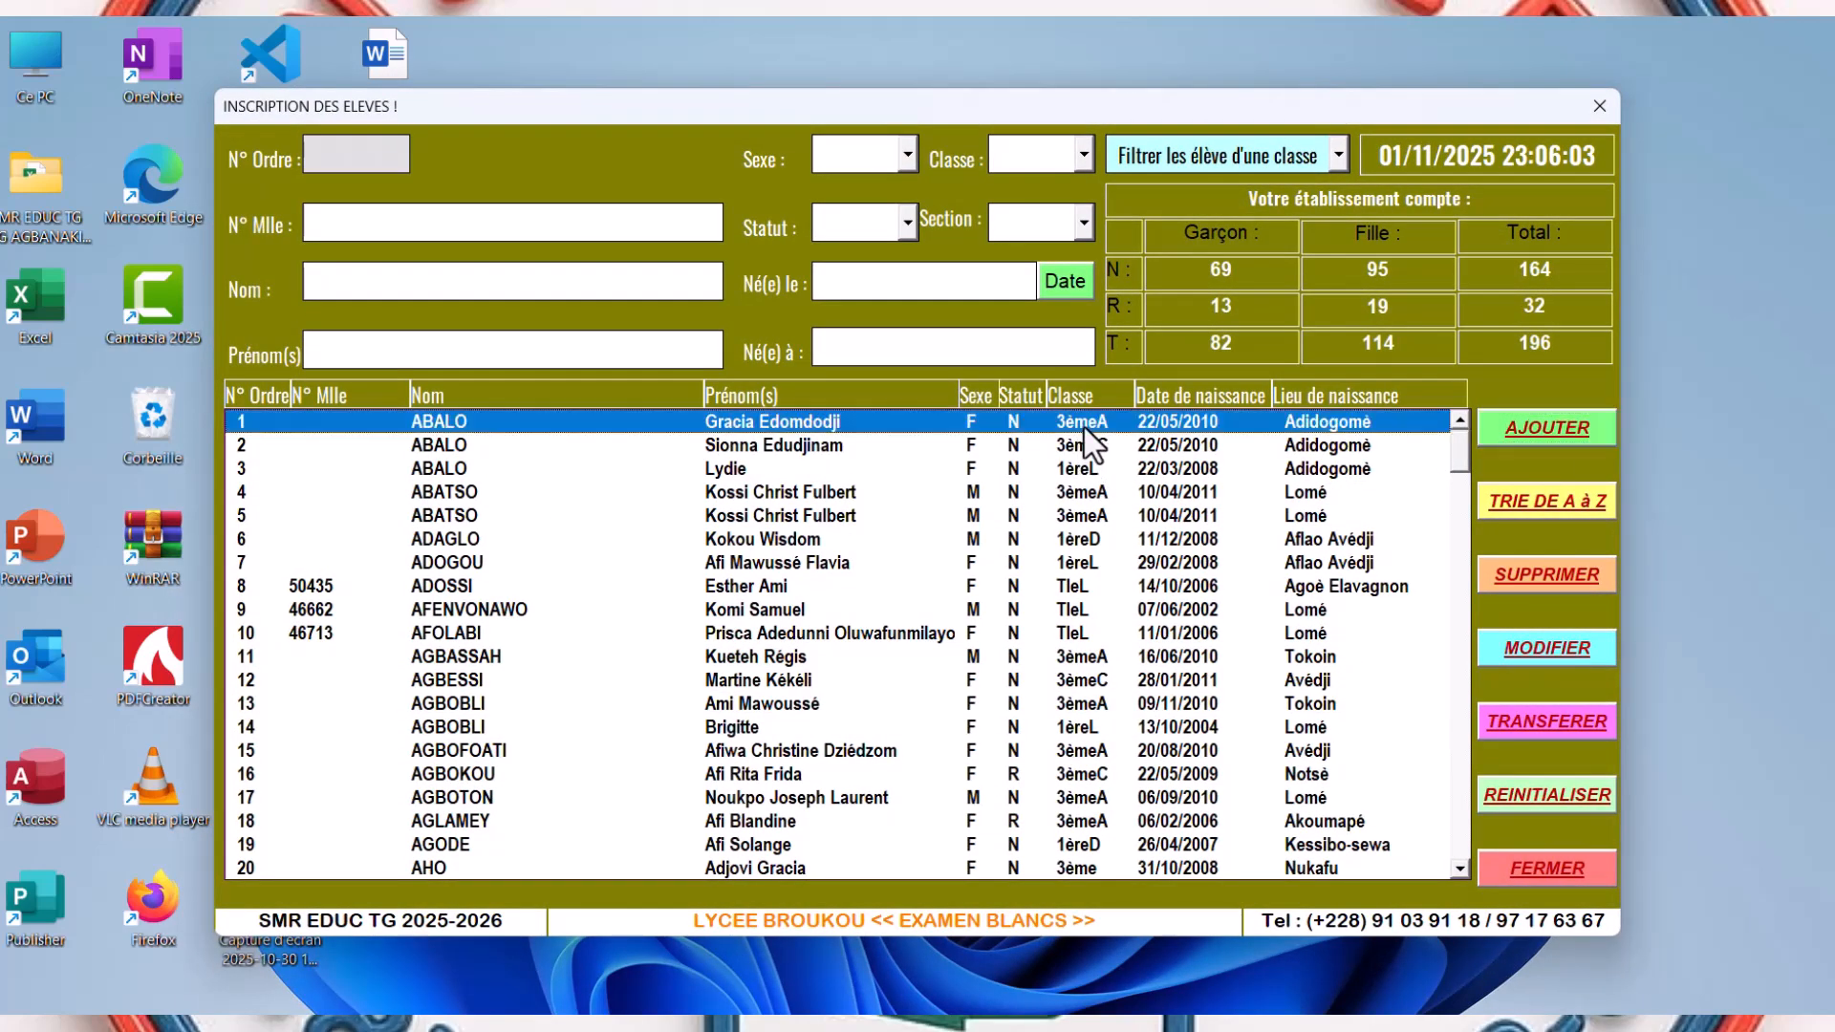
click(1338, 155)
click(1242, 198)
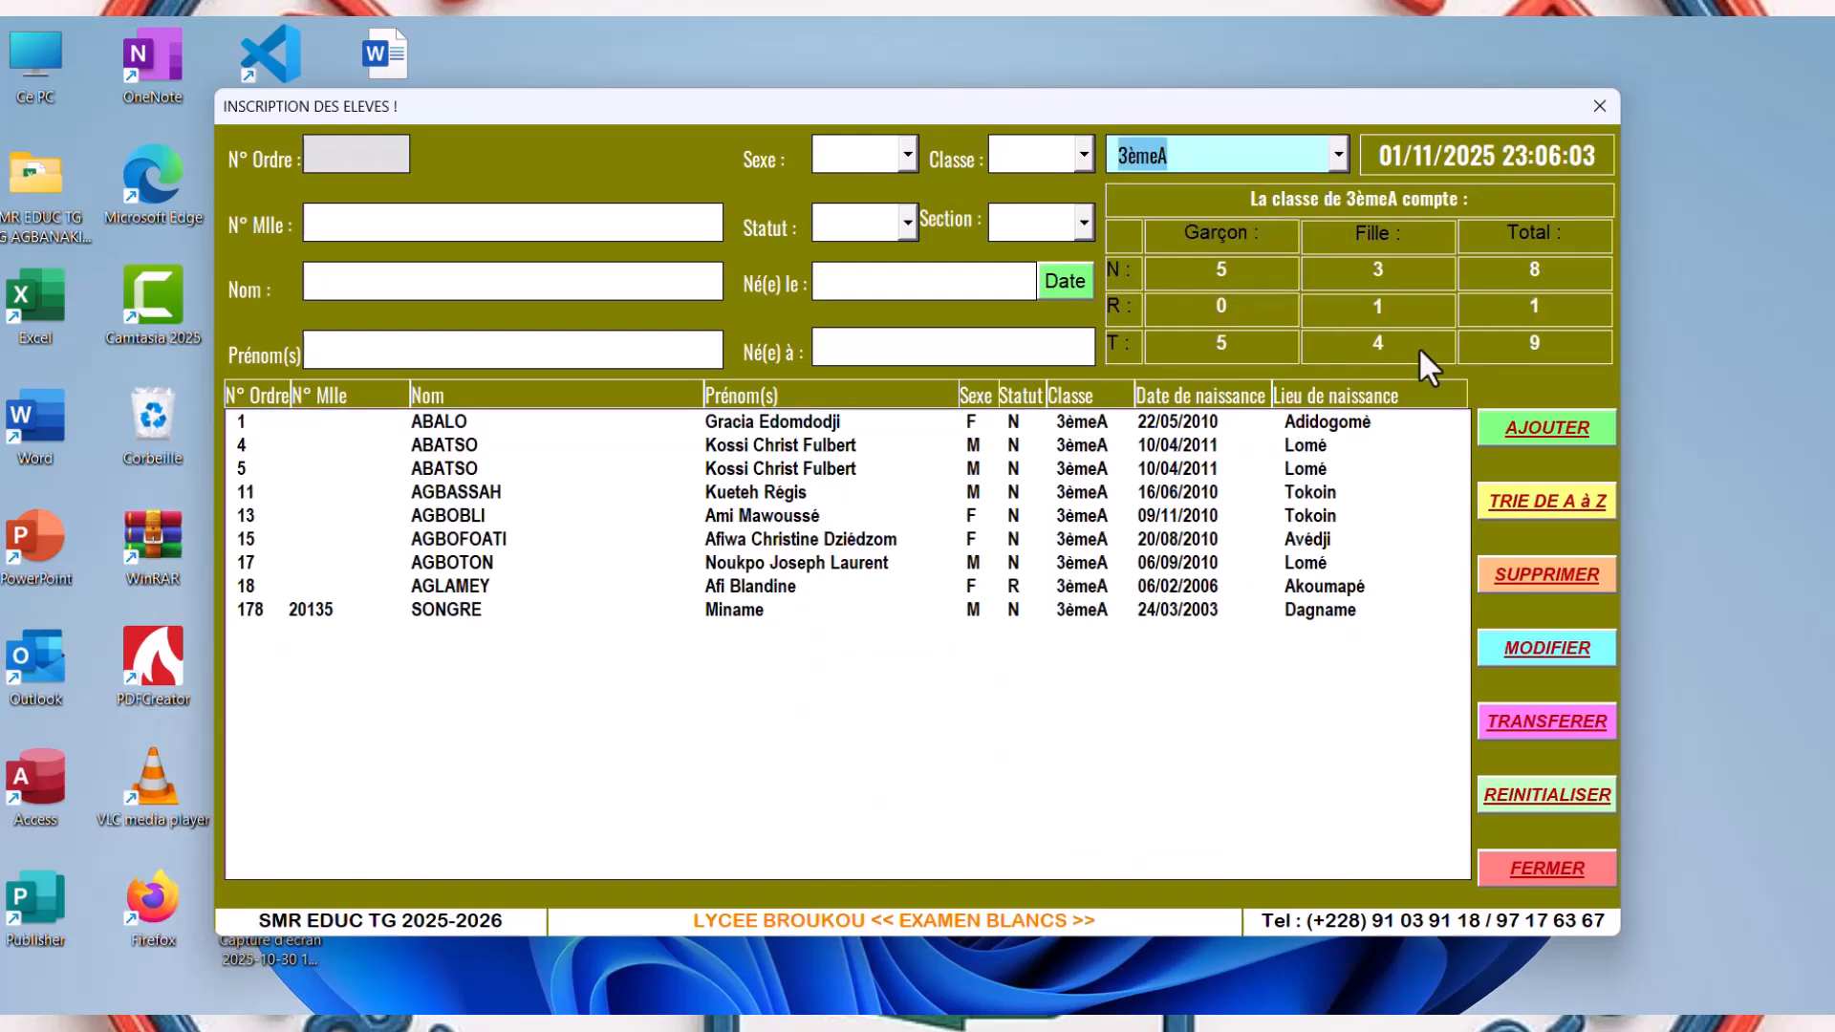
click(942, 612)
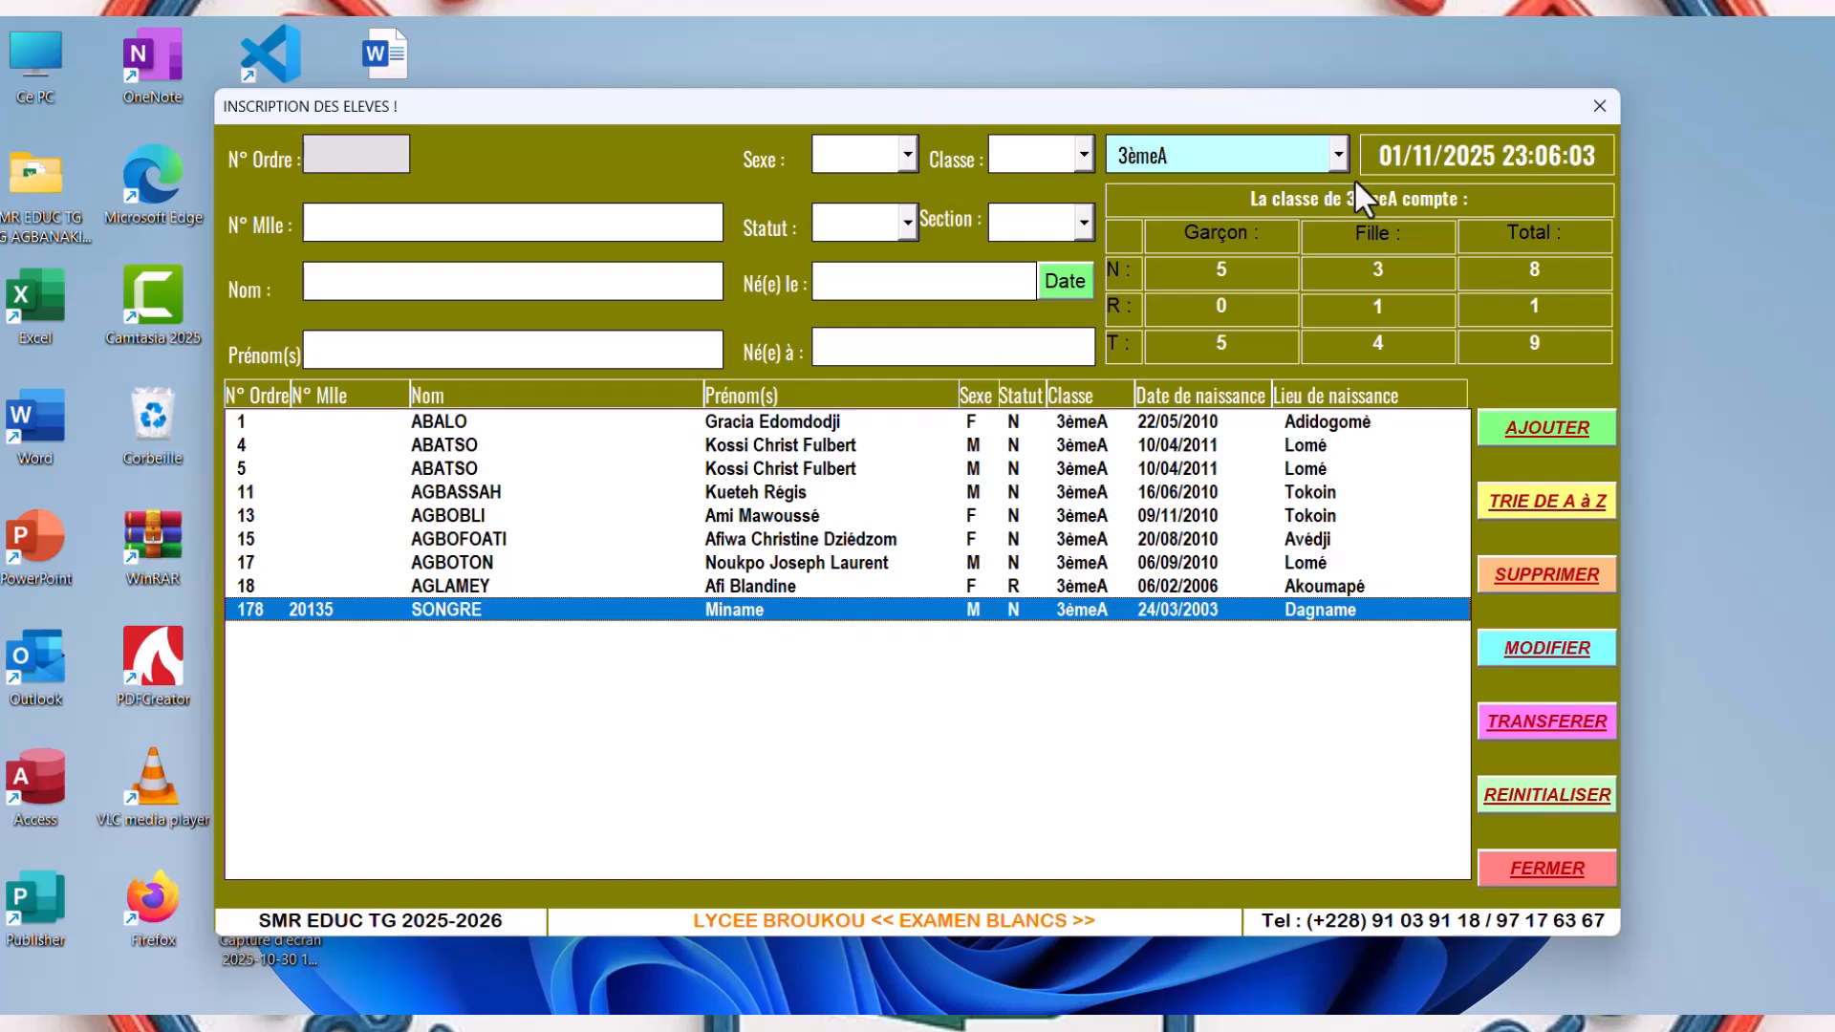
click(1339, 152)
click(1246, 216)
click(1340, 153)
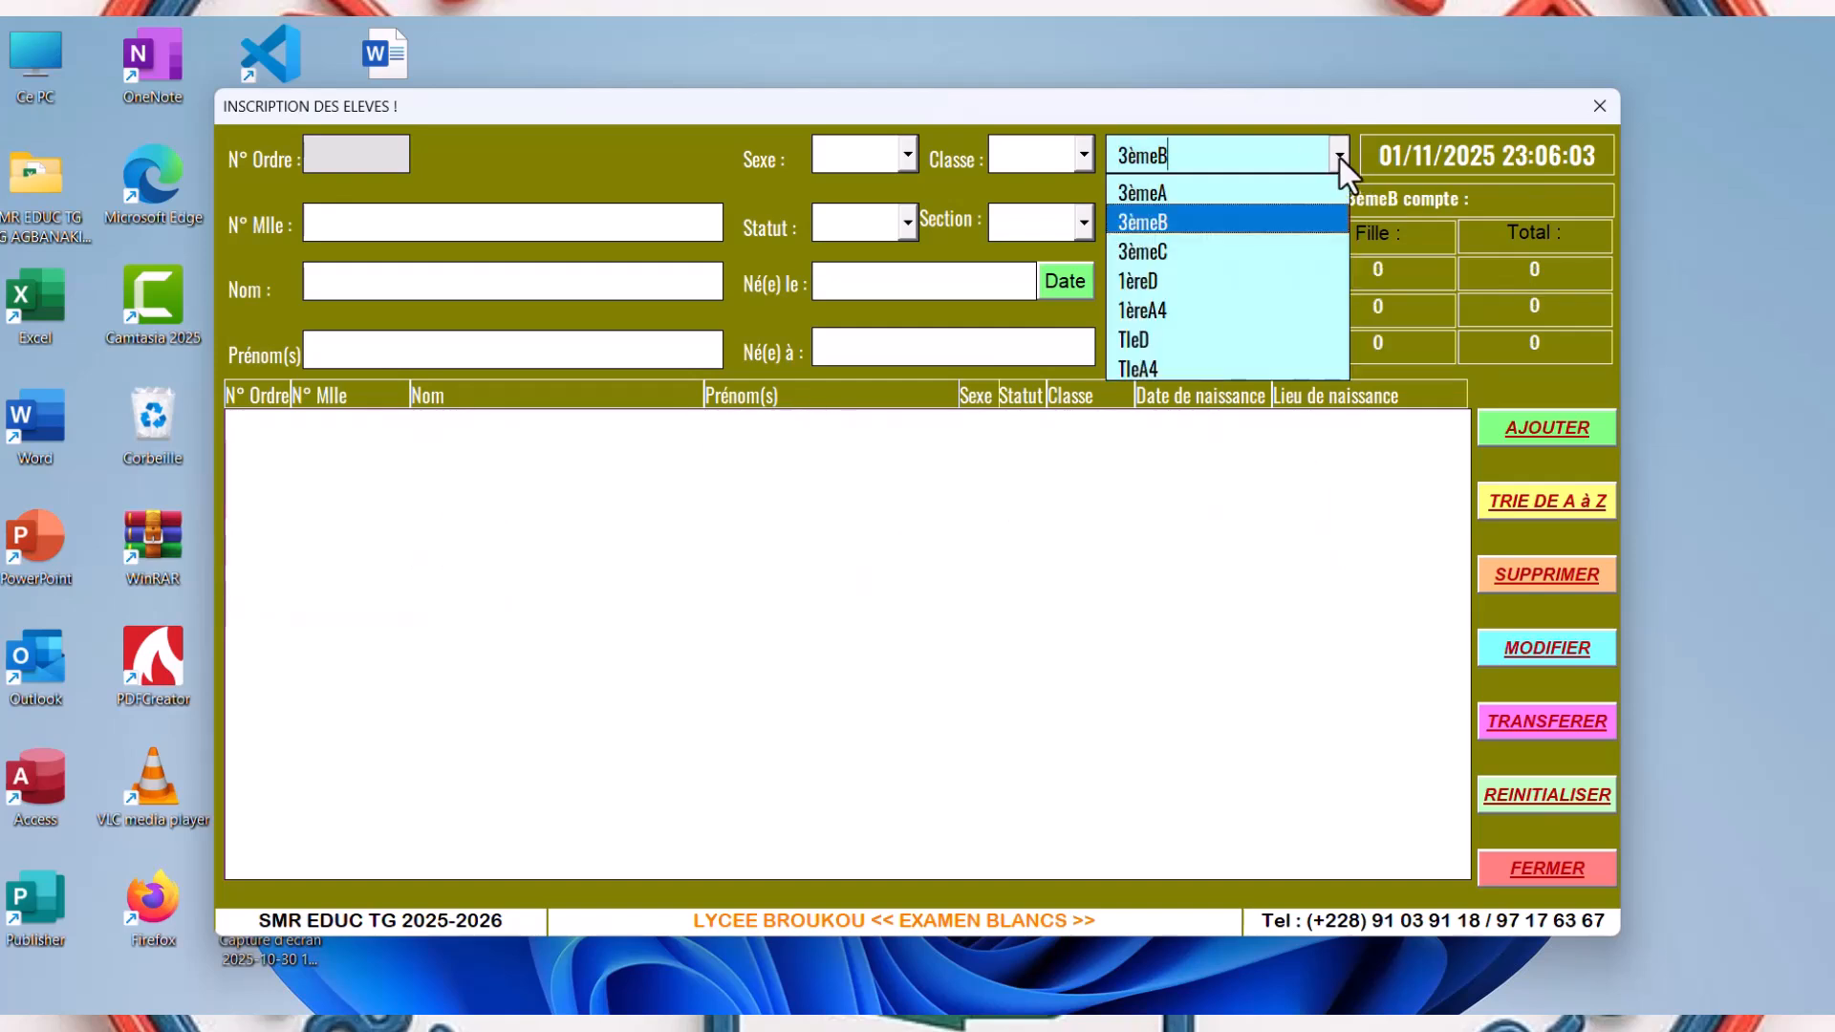
click(1184, 251)
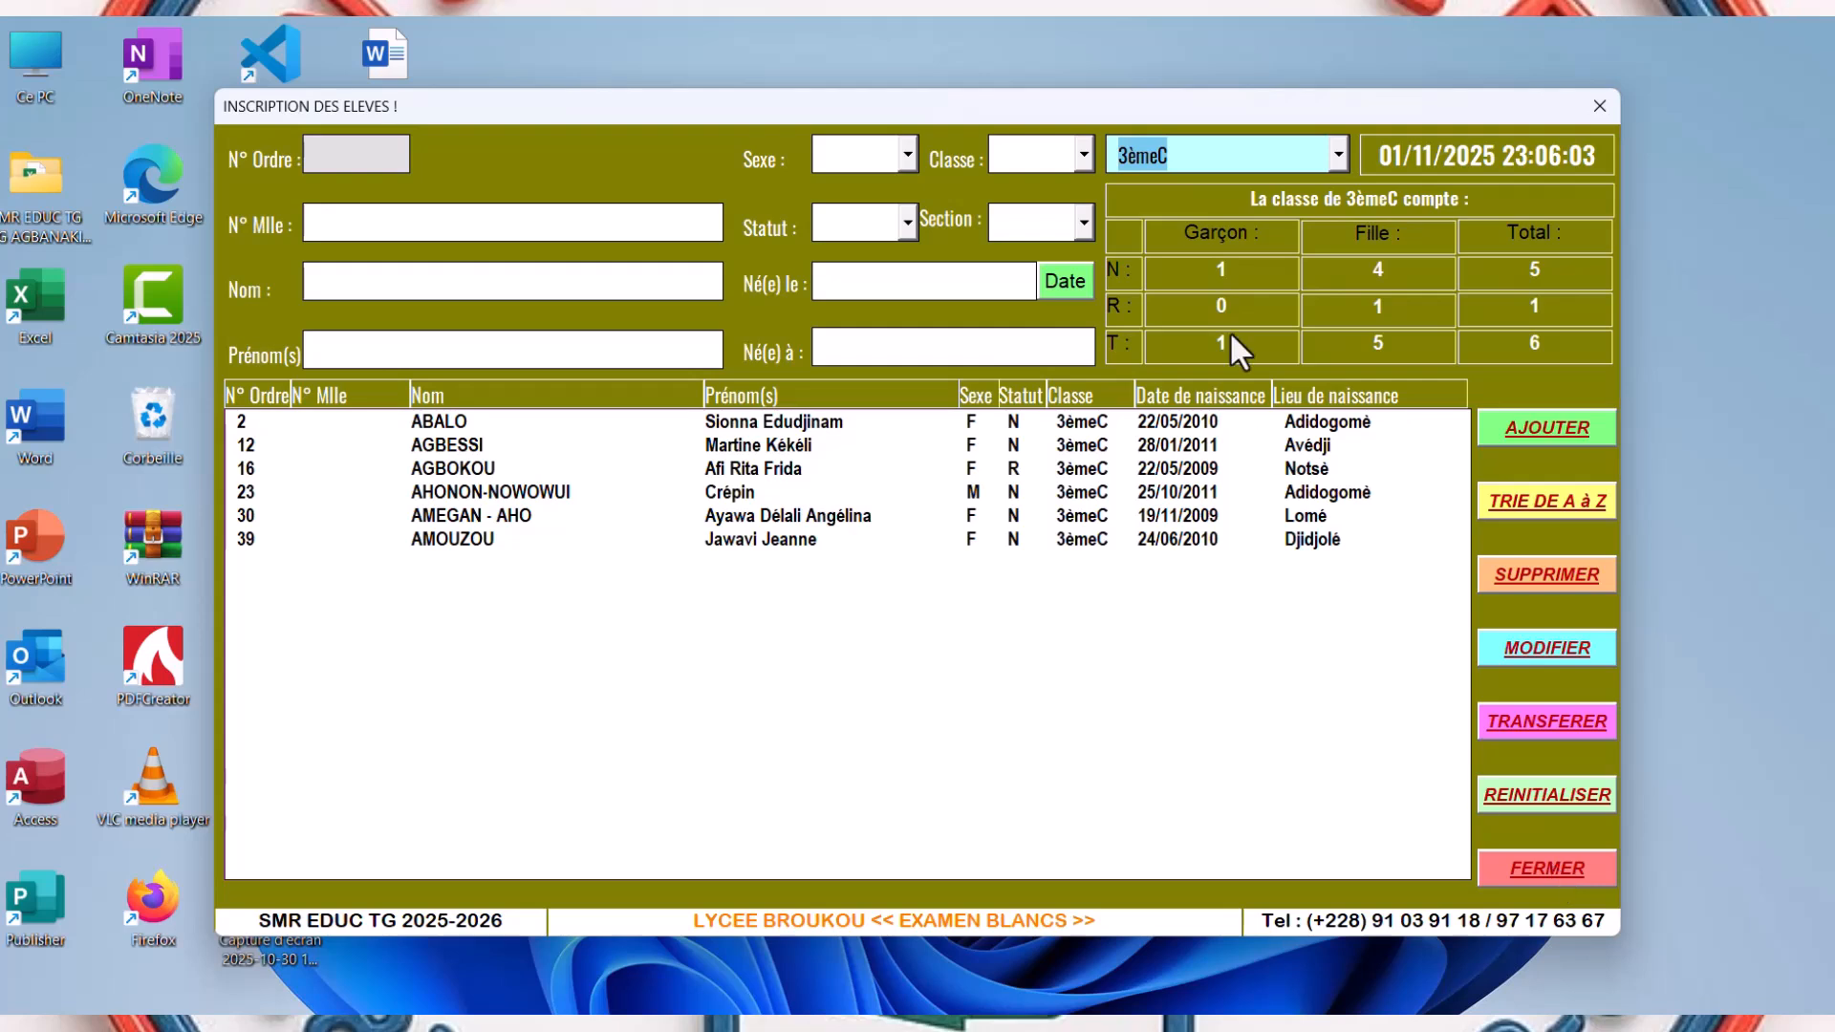
- Fill in the student's date of birth by choosing the year, month and day in the calendar and validating it
click(1061, 280)
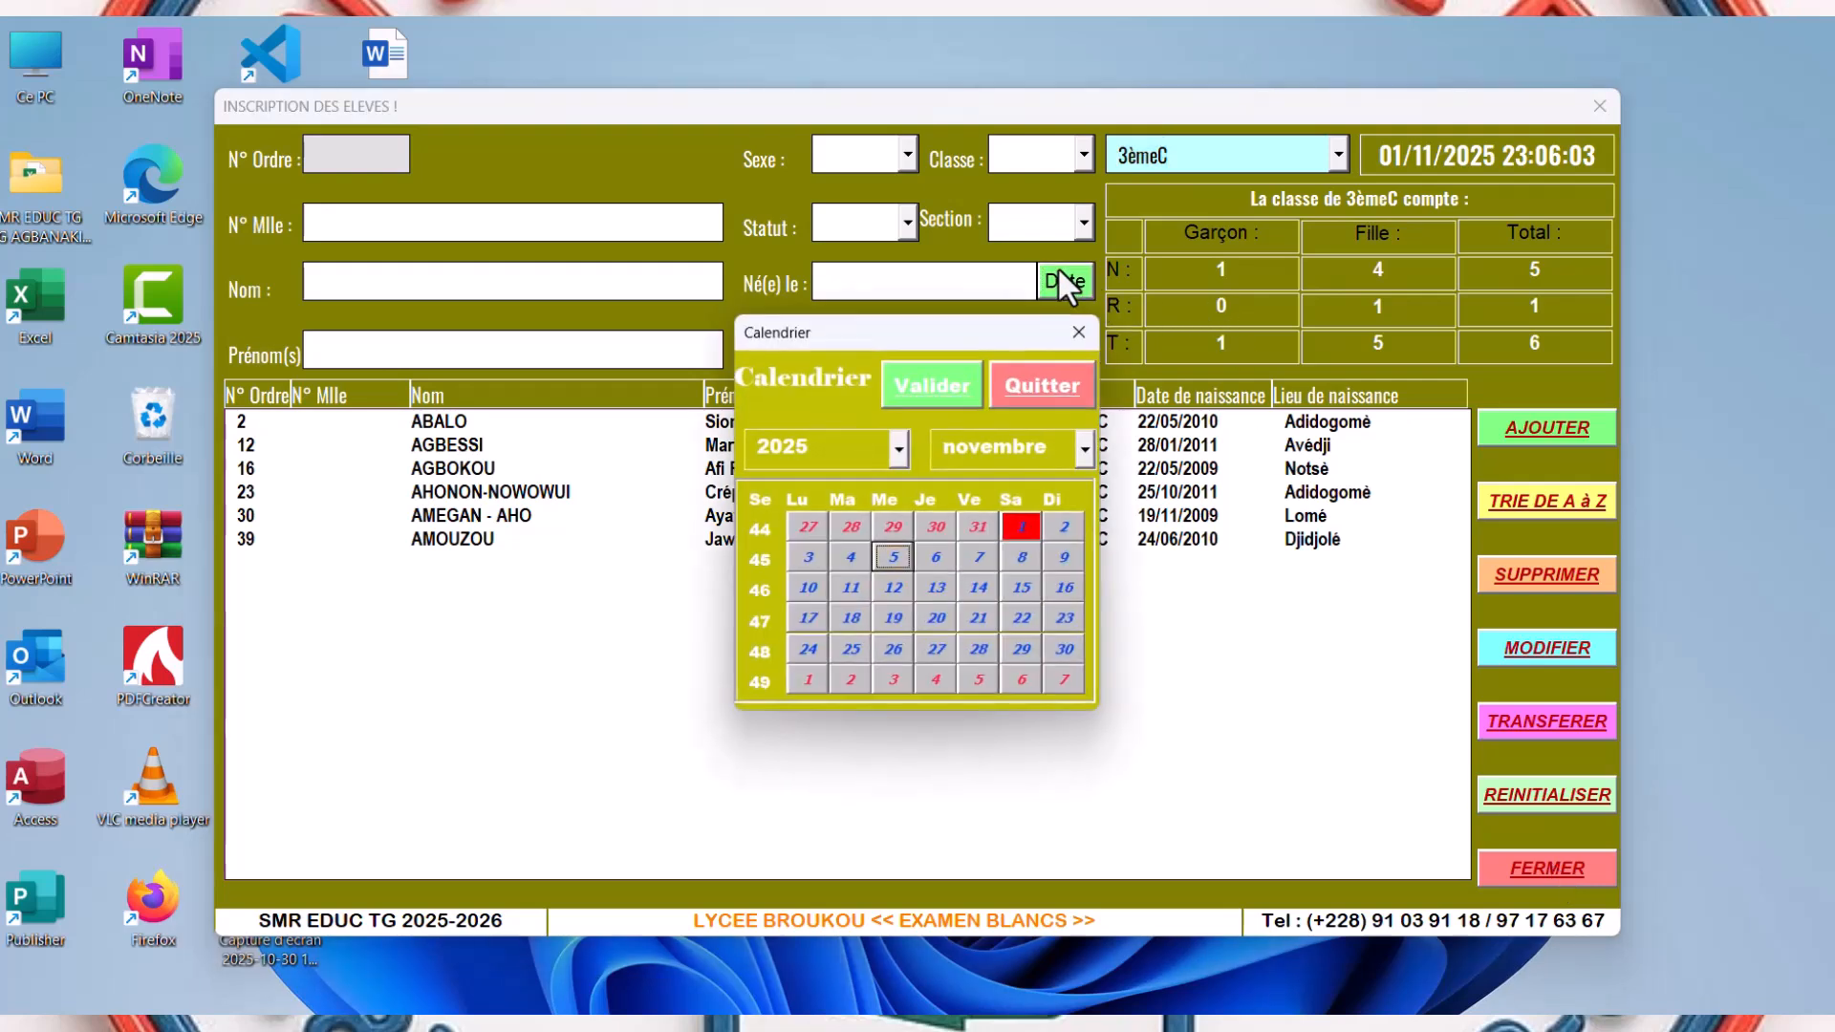
click(903, 449)
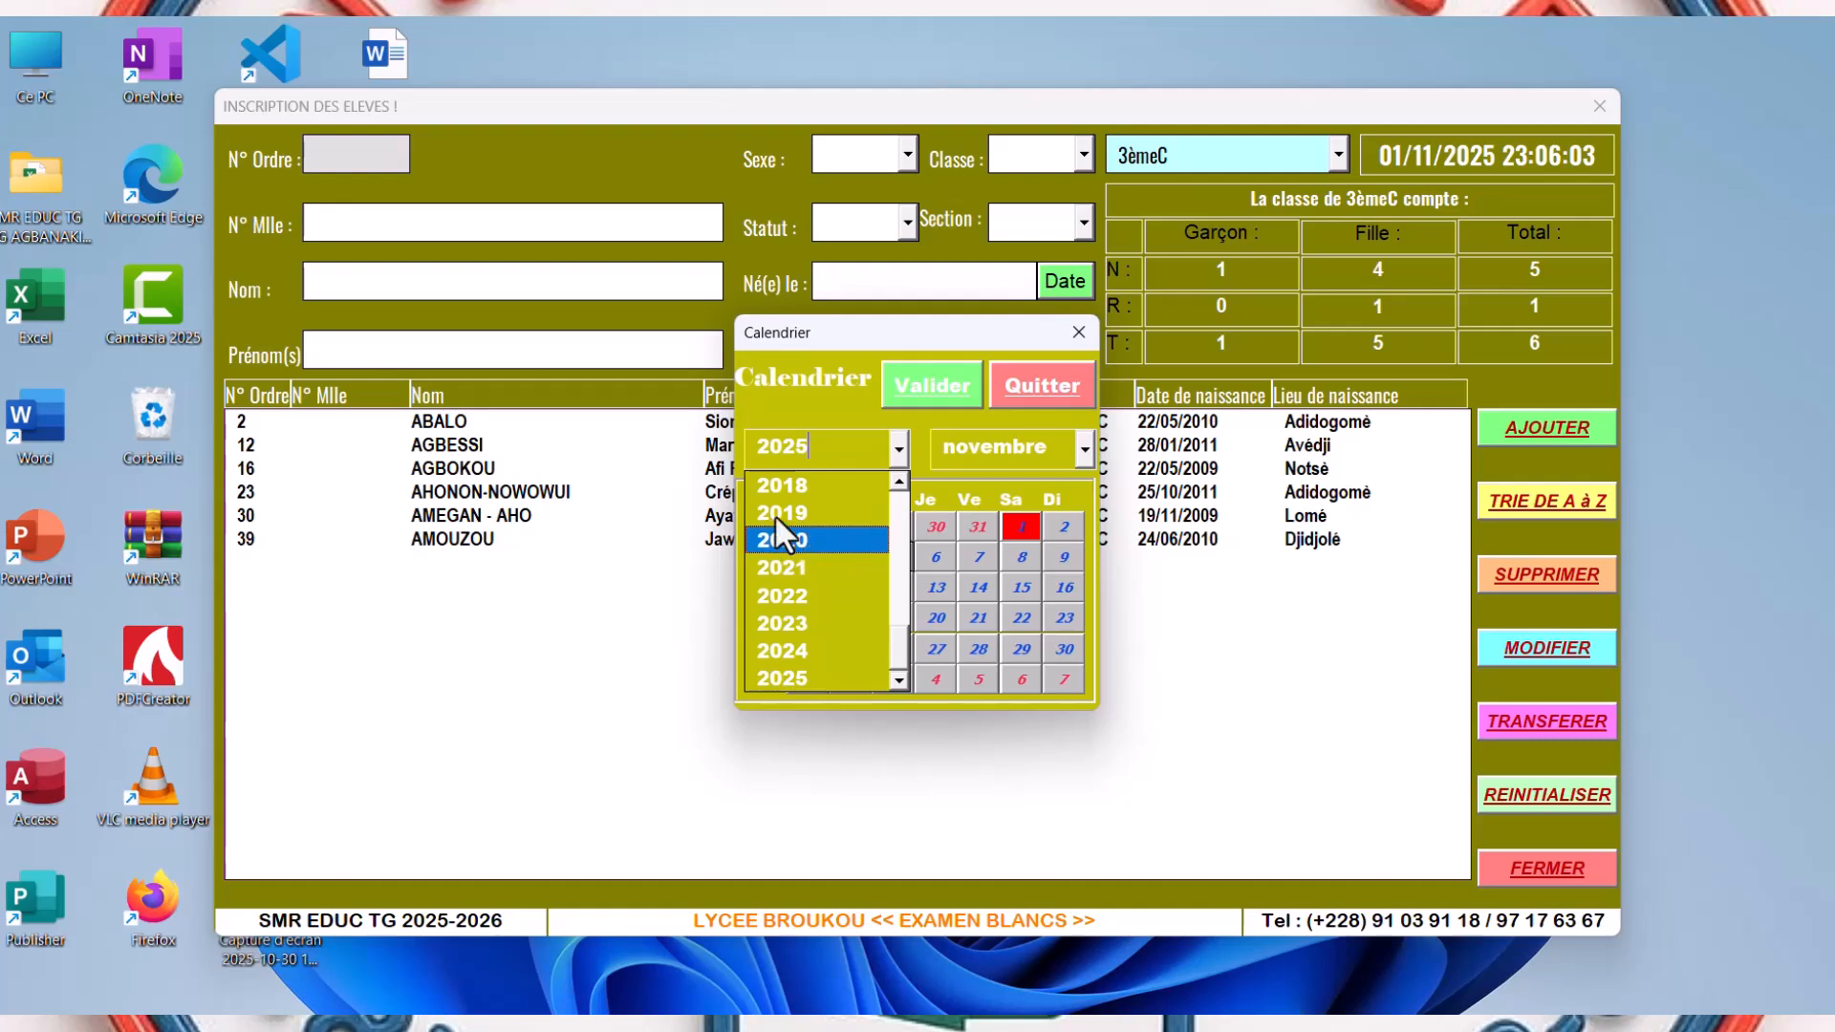
click(900, 483)
click(902, 483)
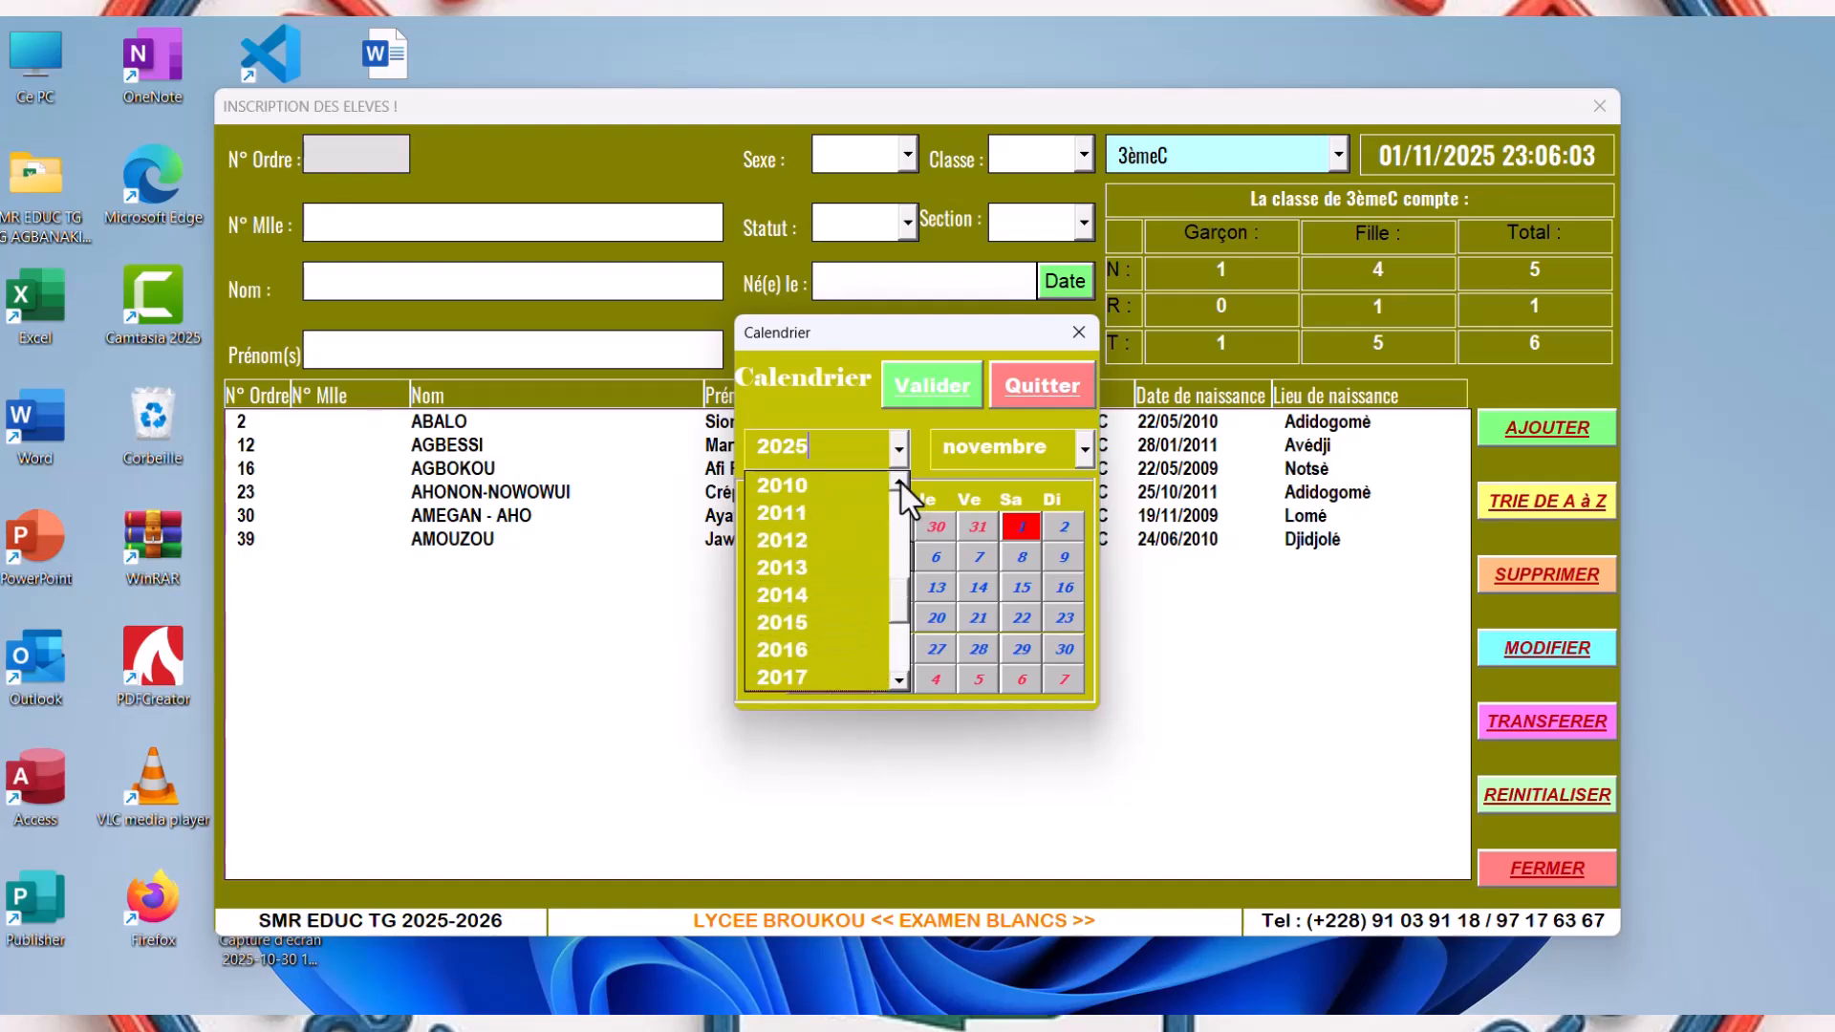
click(783, 495)
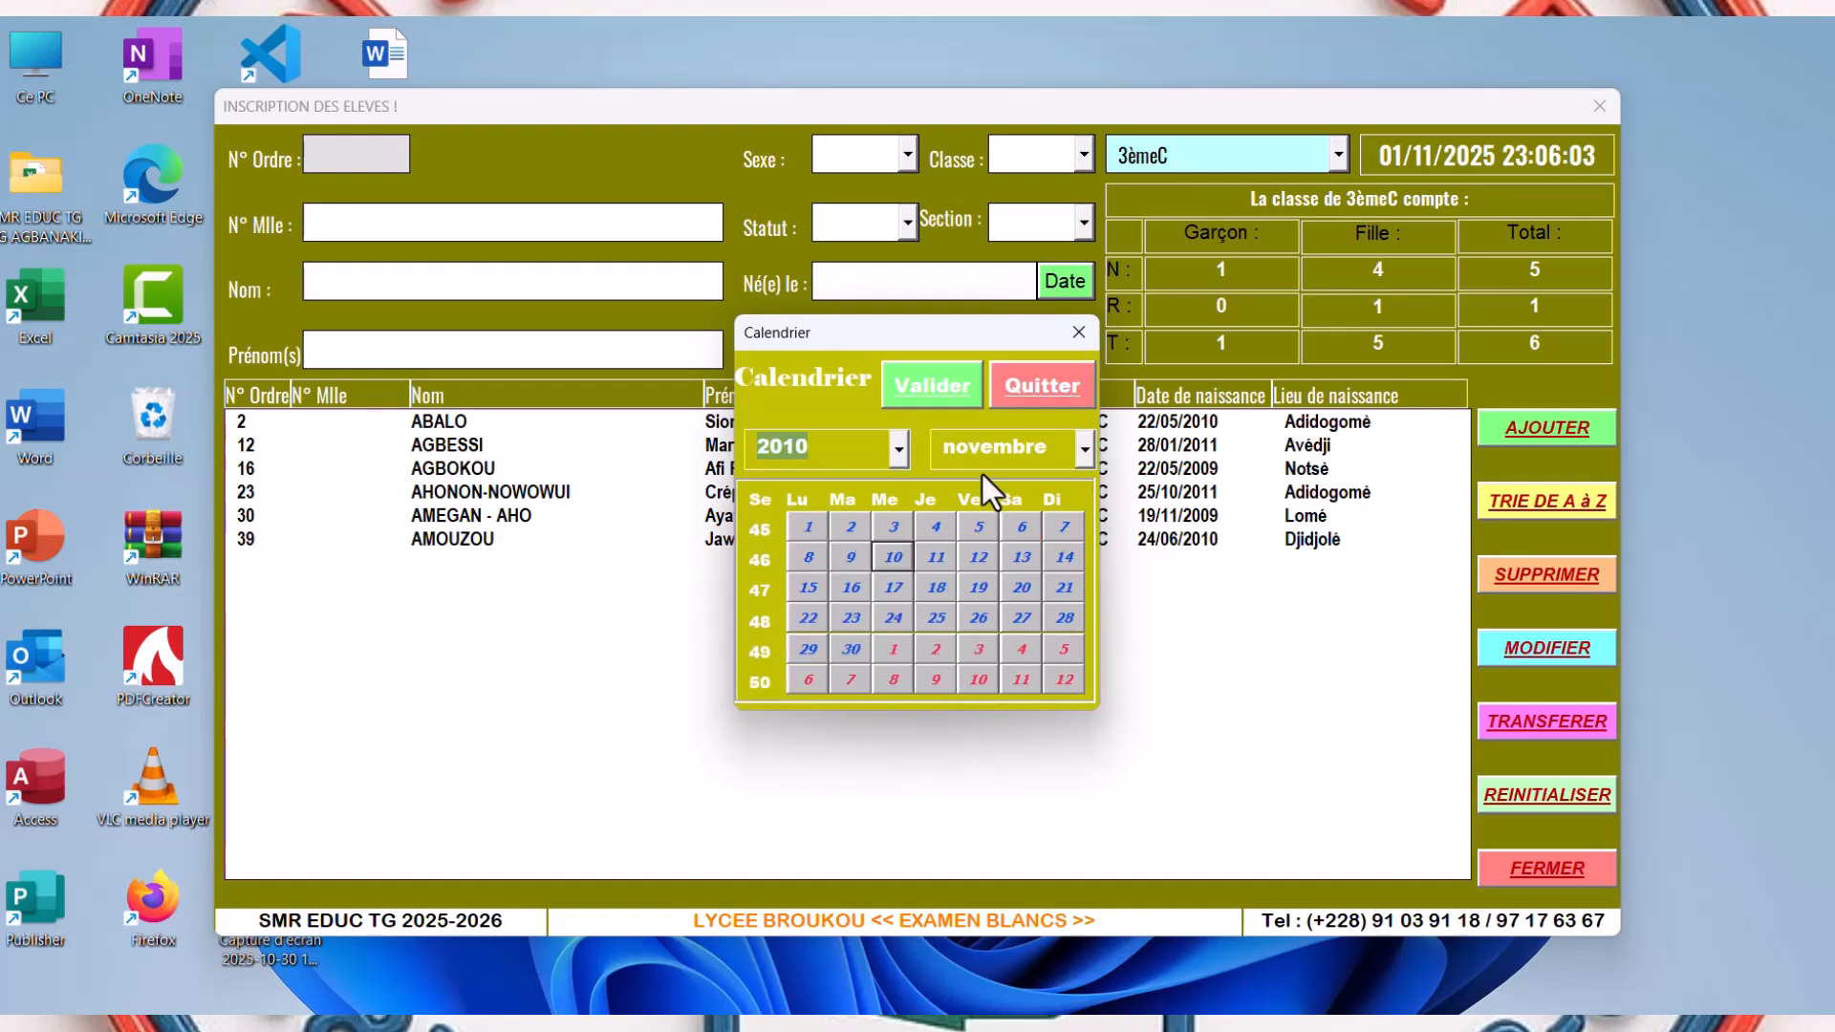
click(1084, 445)
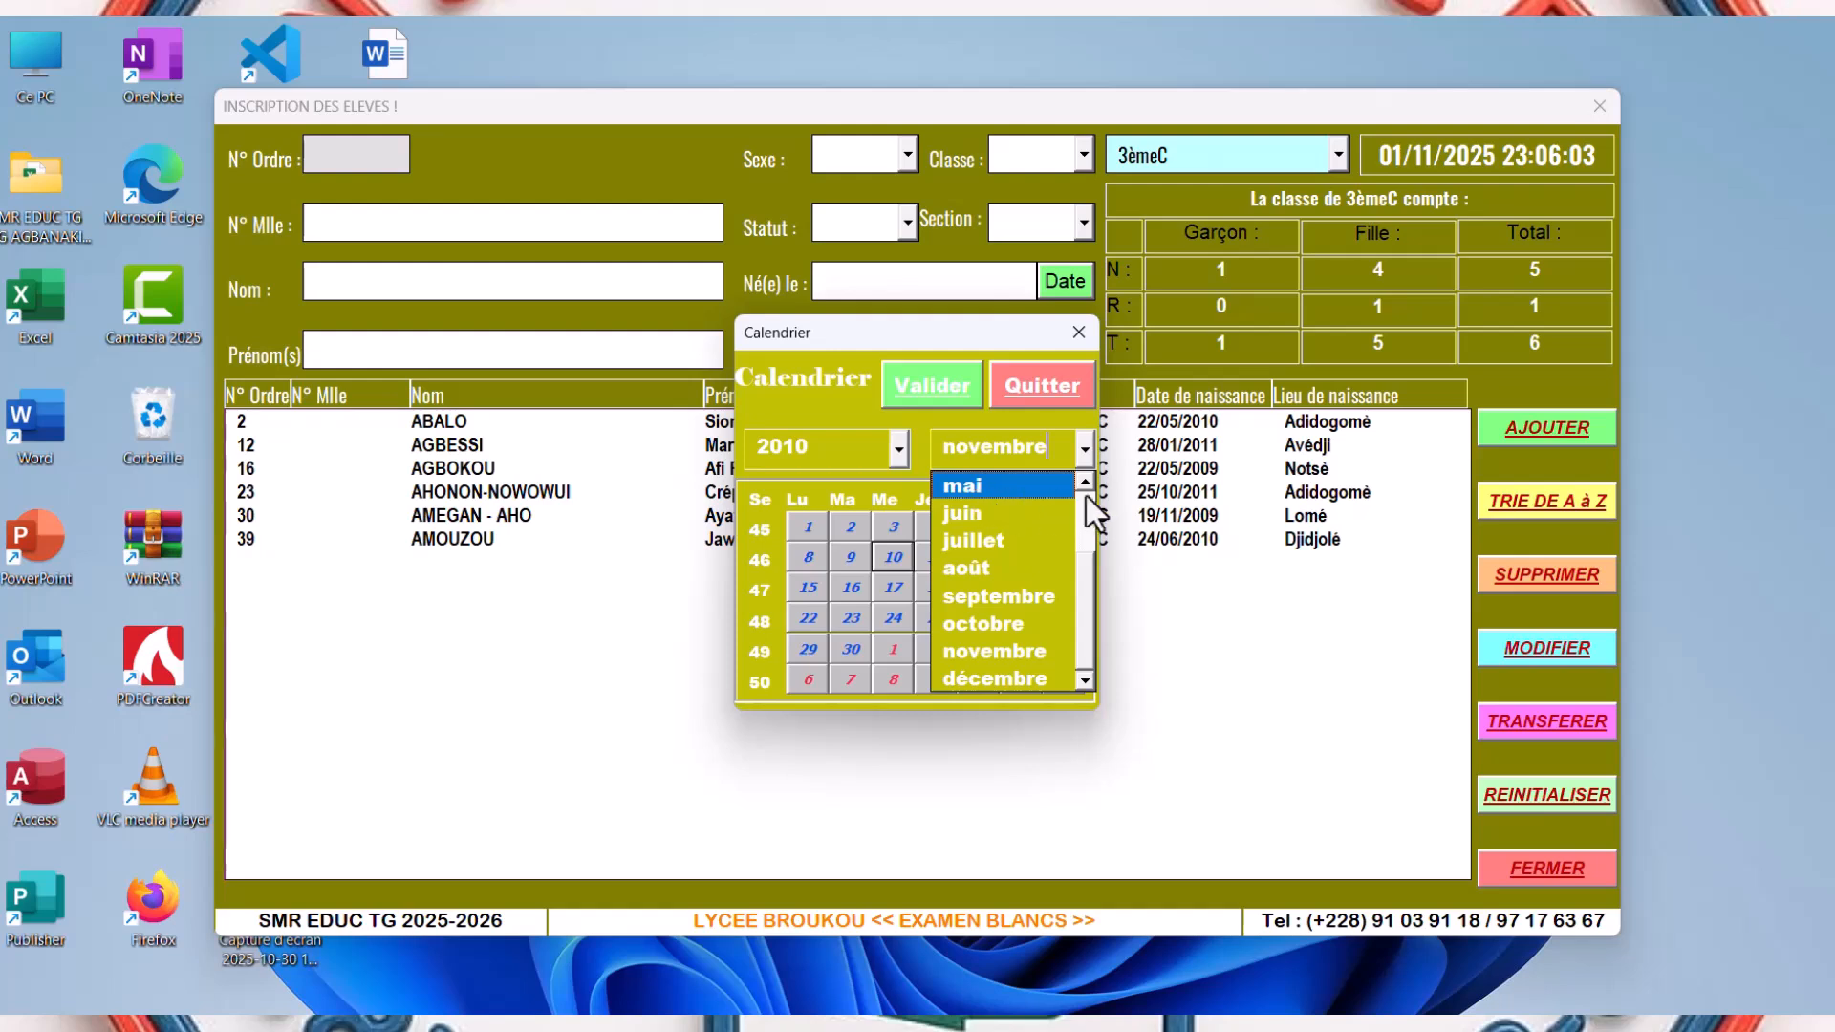
click(1093, 492)
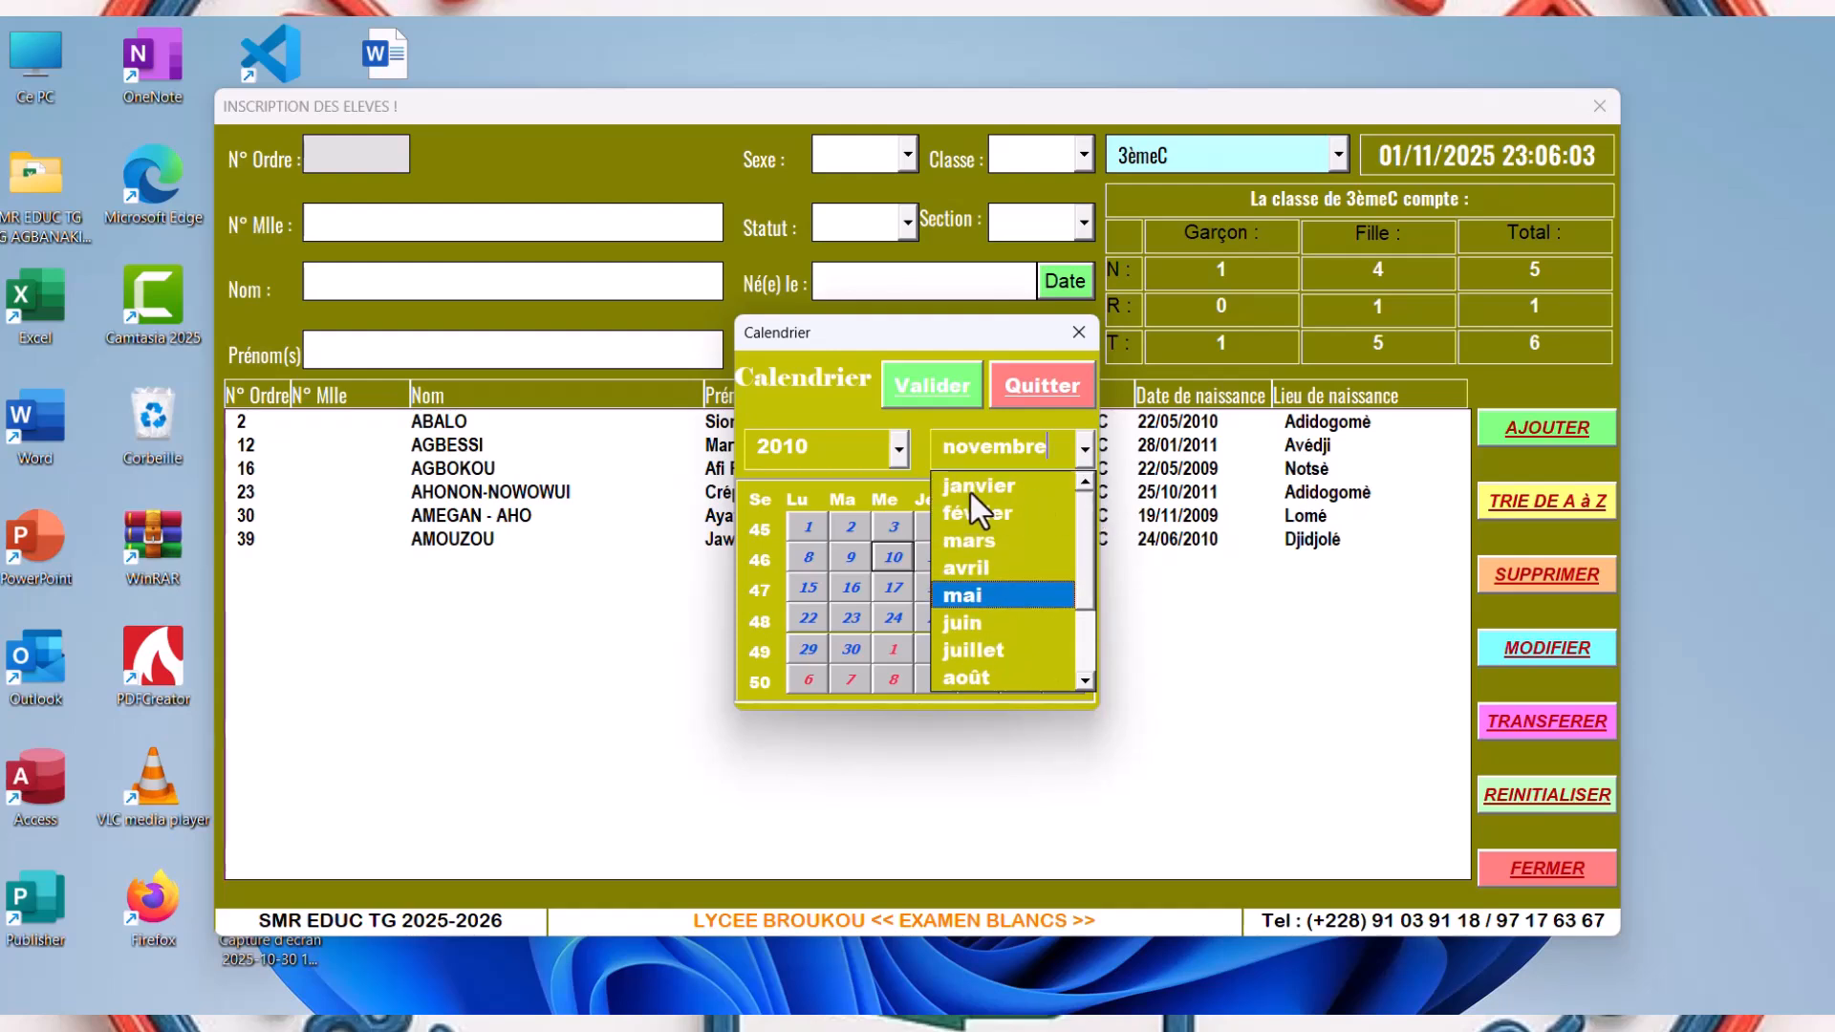
click(971, 490)
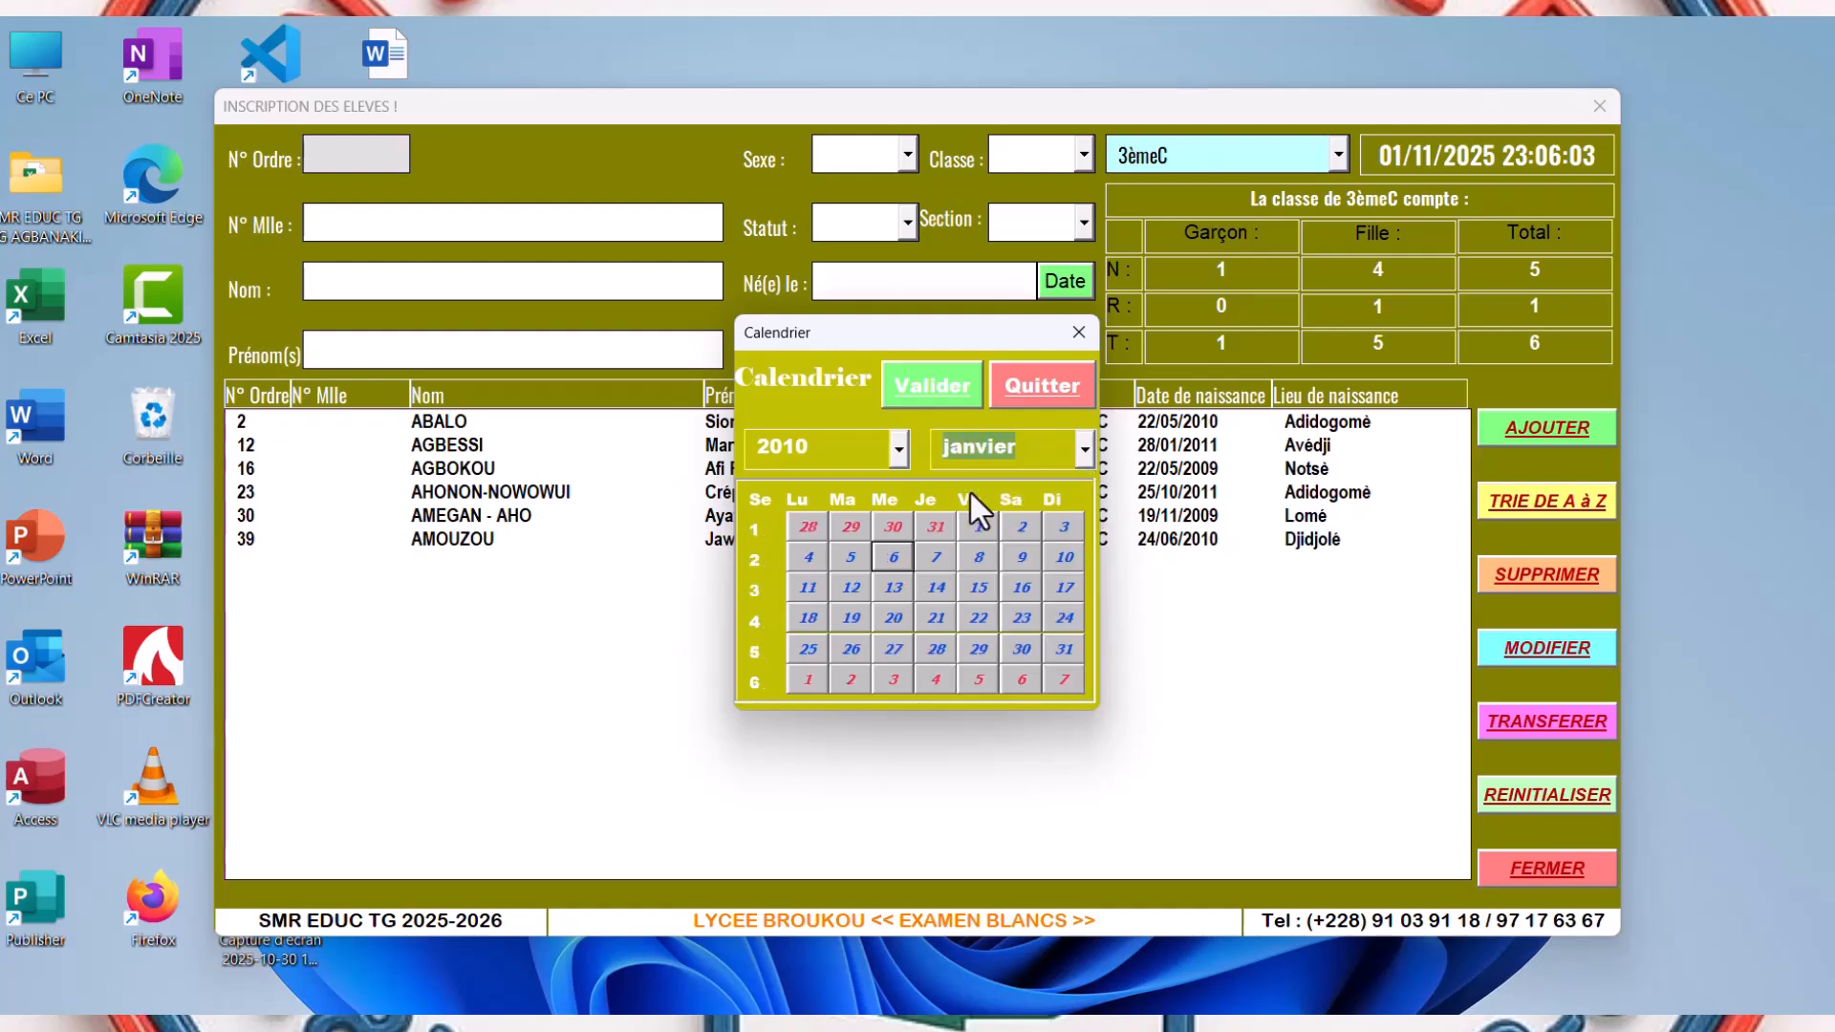
click(996, 627)
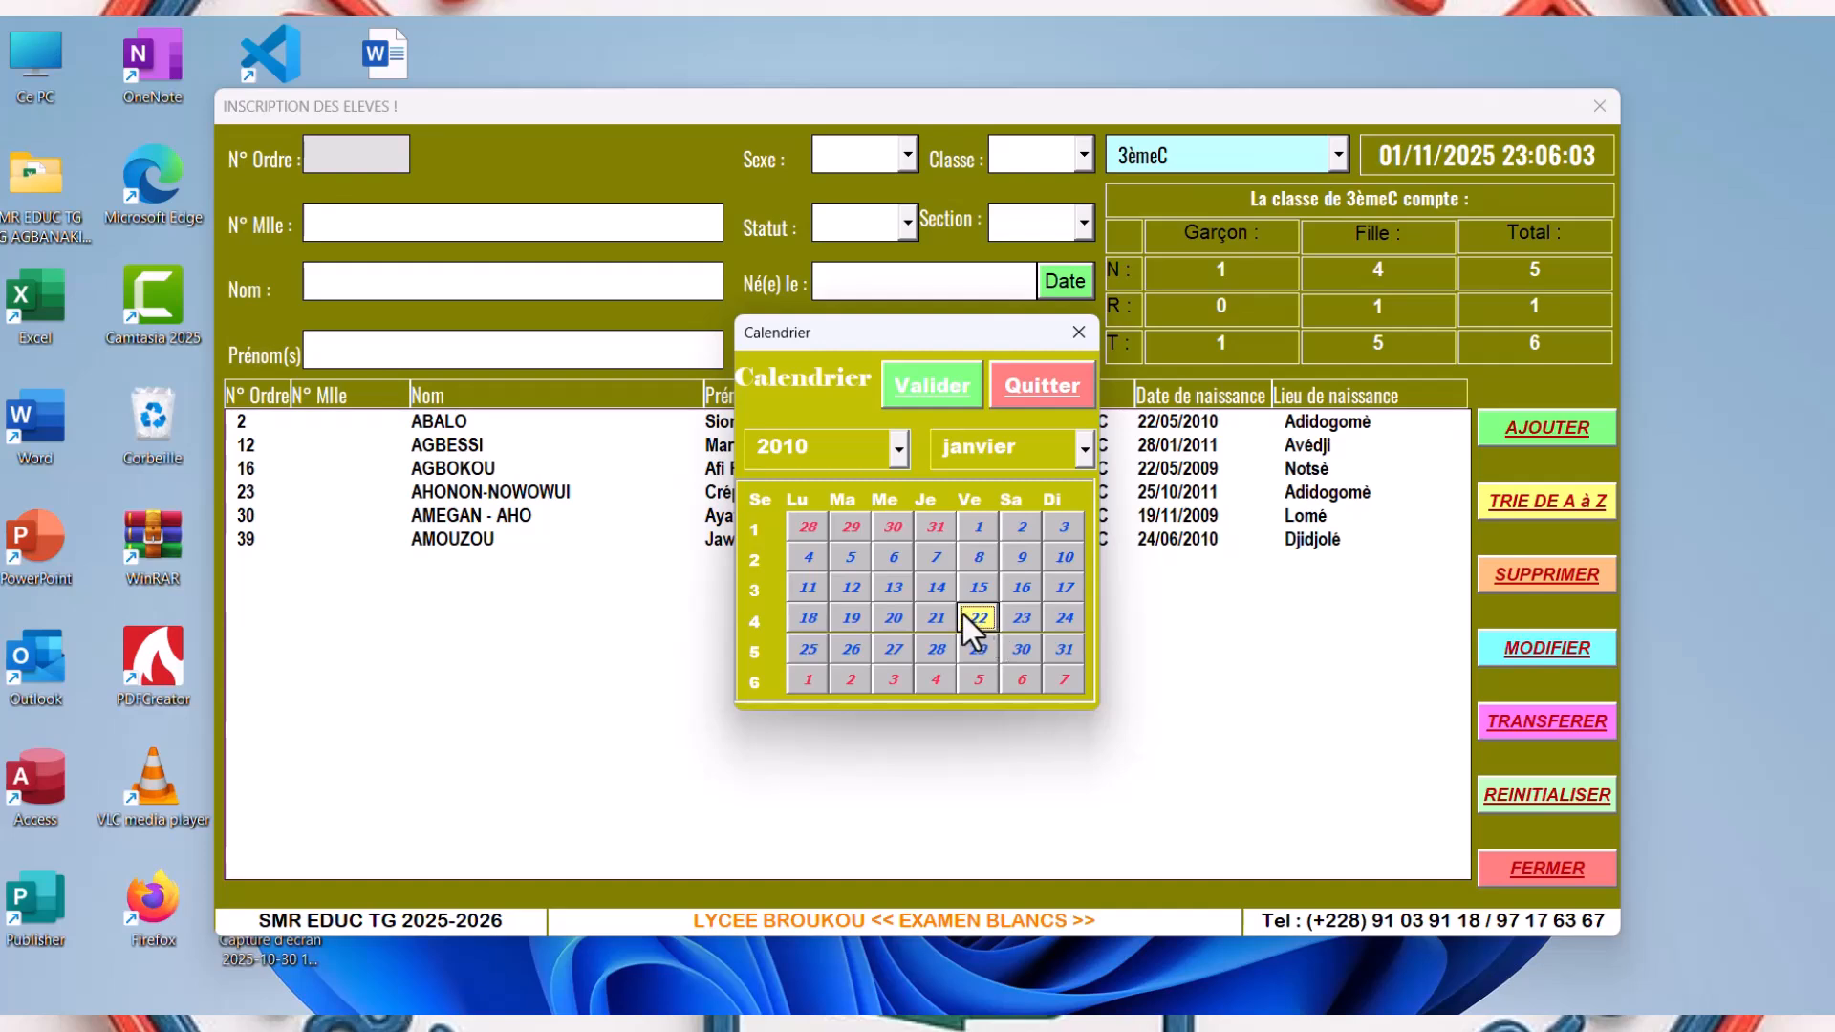
click(944, 398)
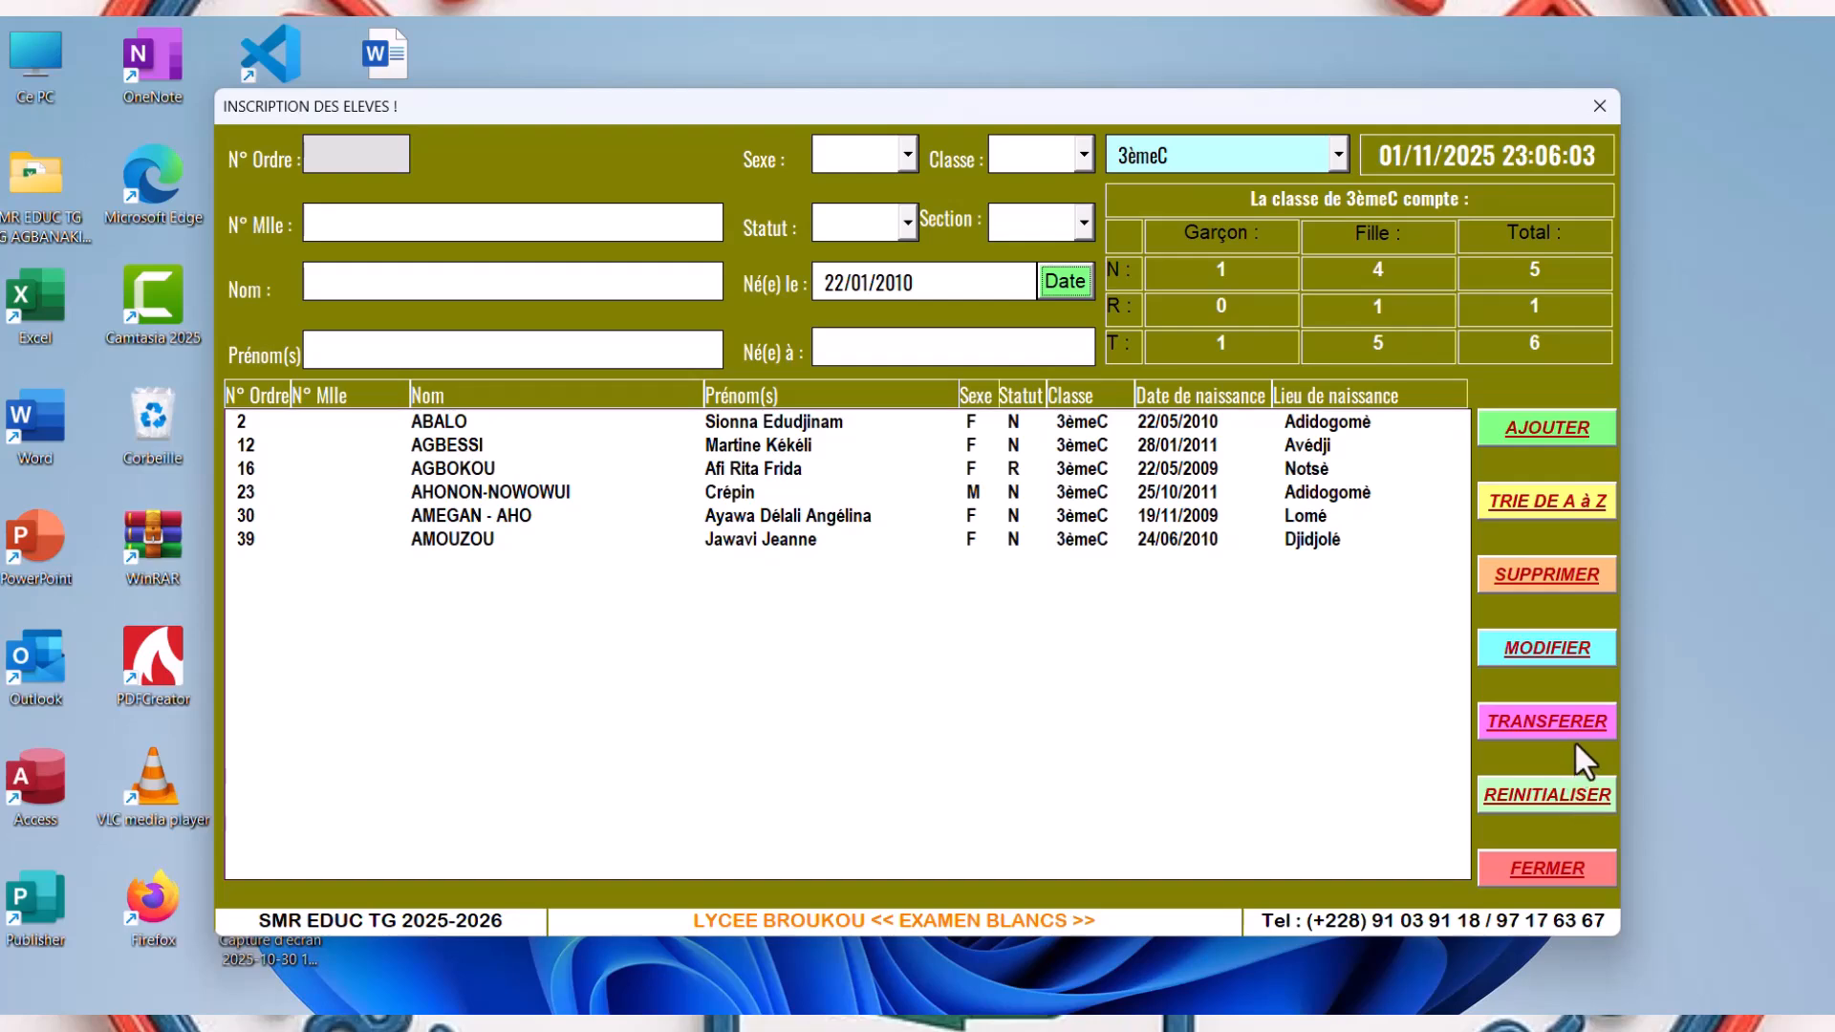
- Reset the student registration form, clearing its fields and the class filter, and close it
click(1566, 793)
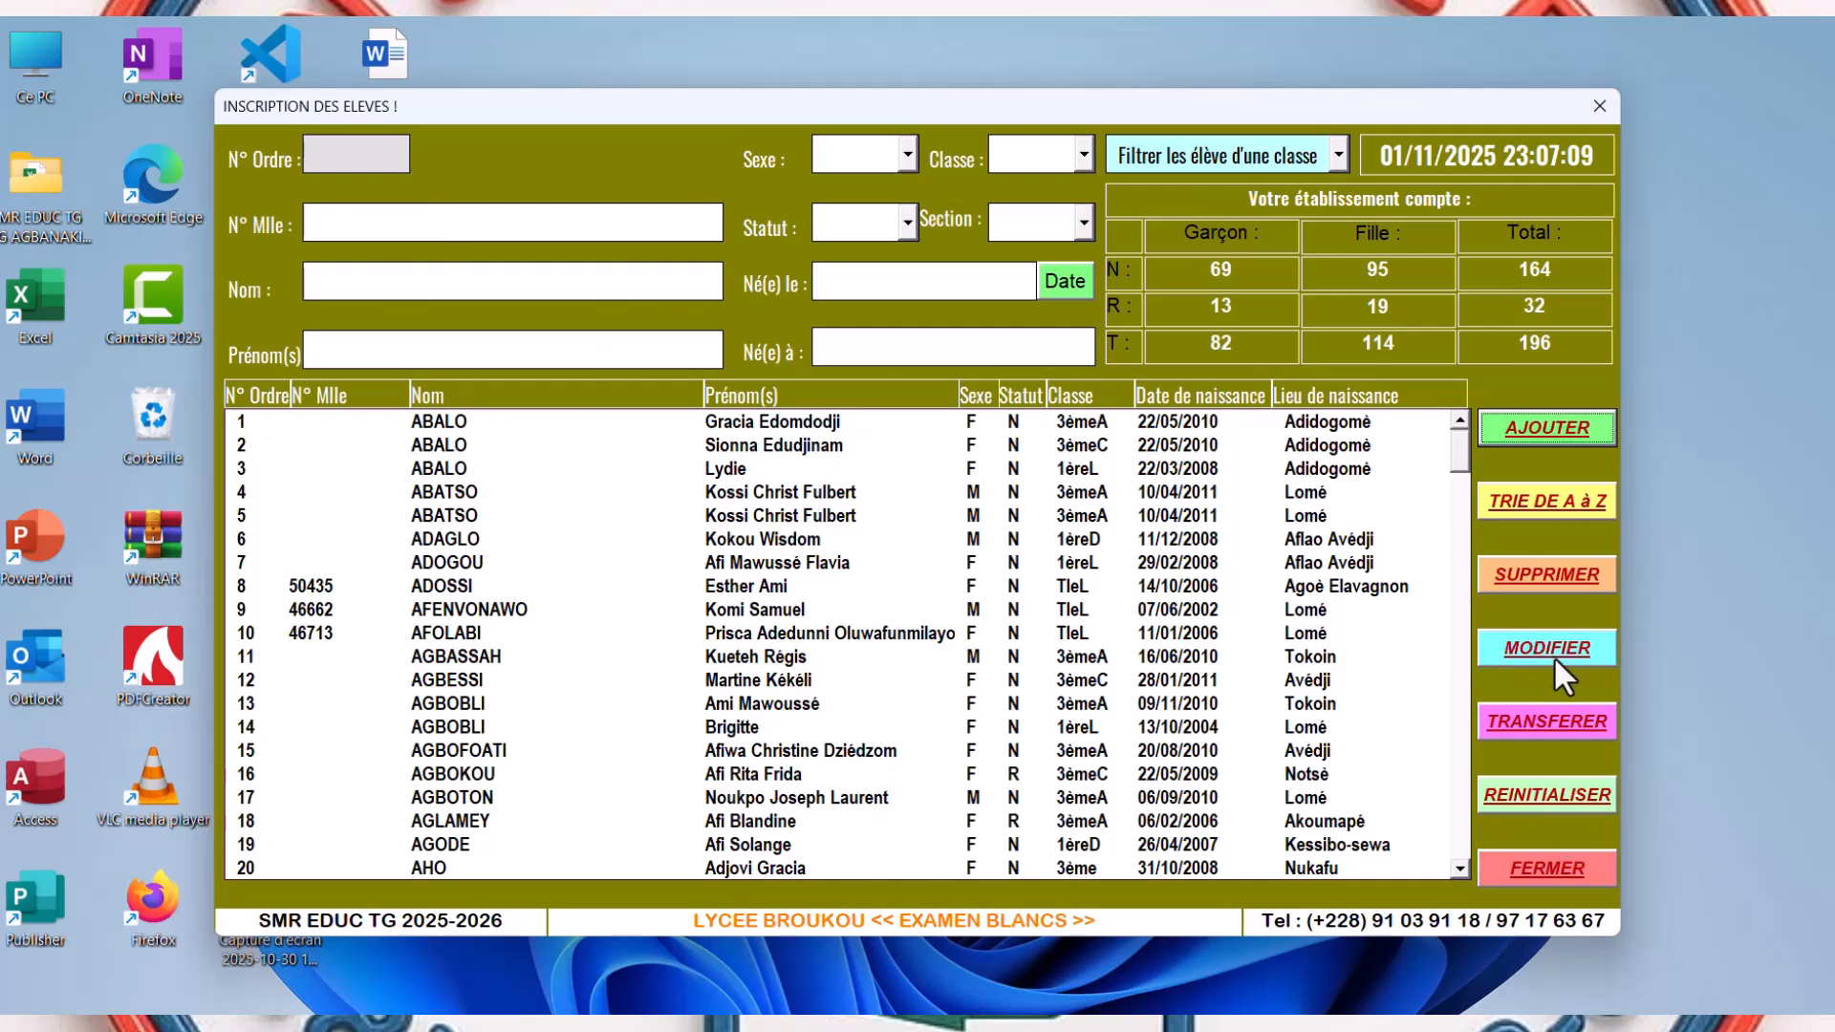
click(1546, 885)
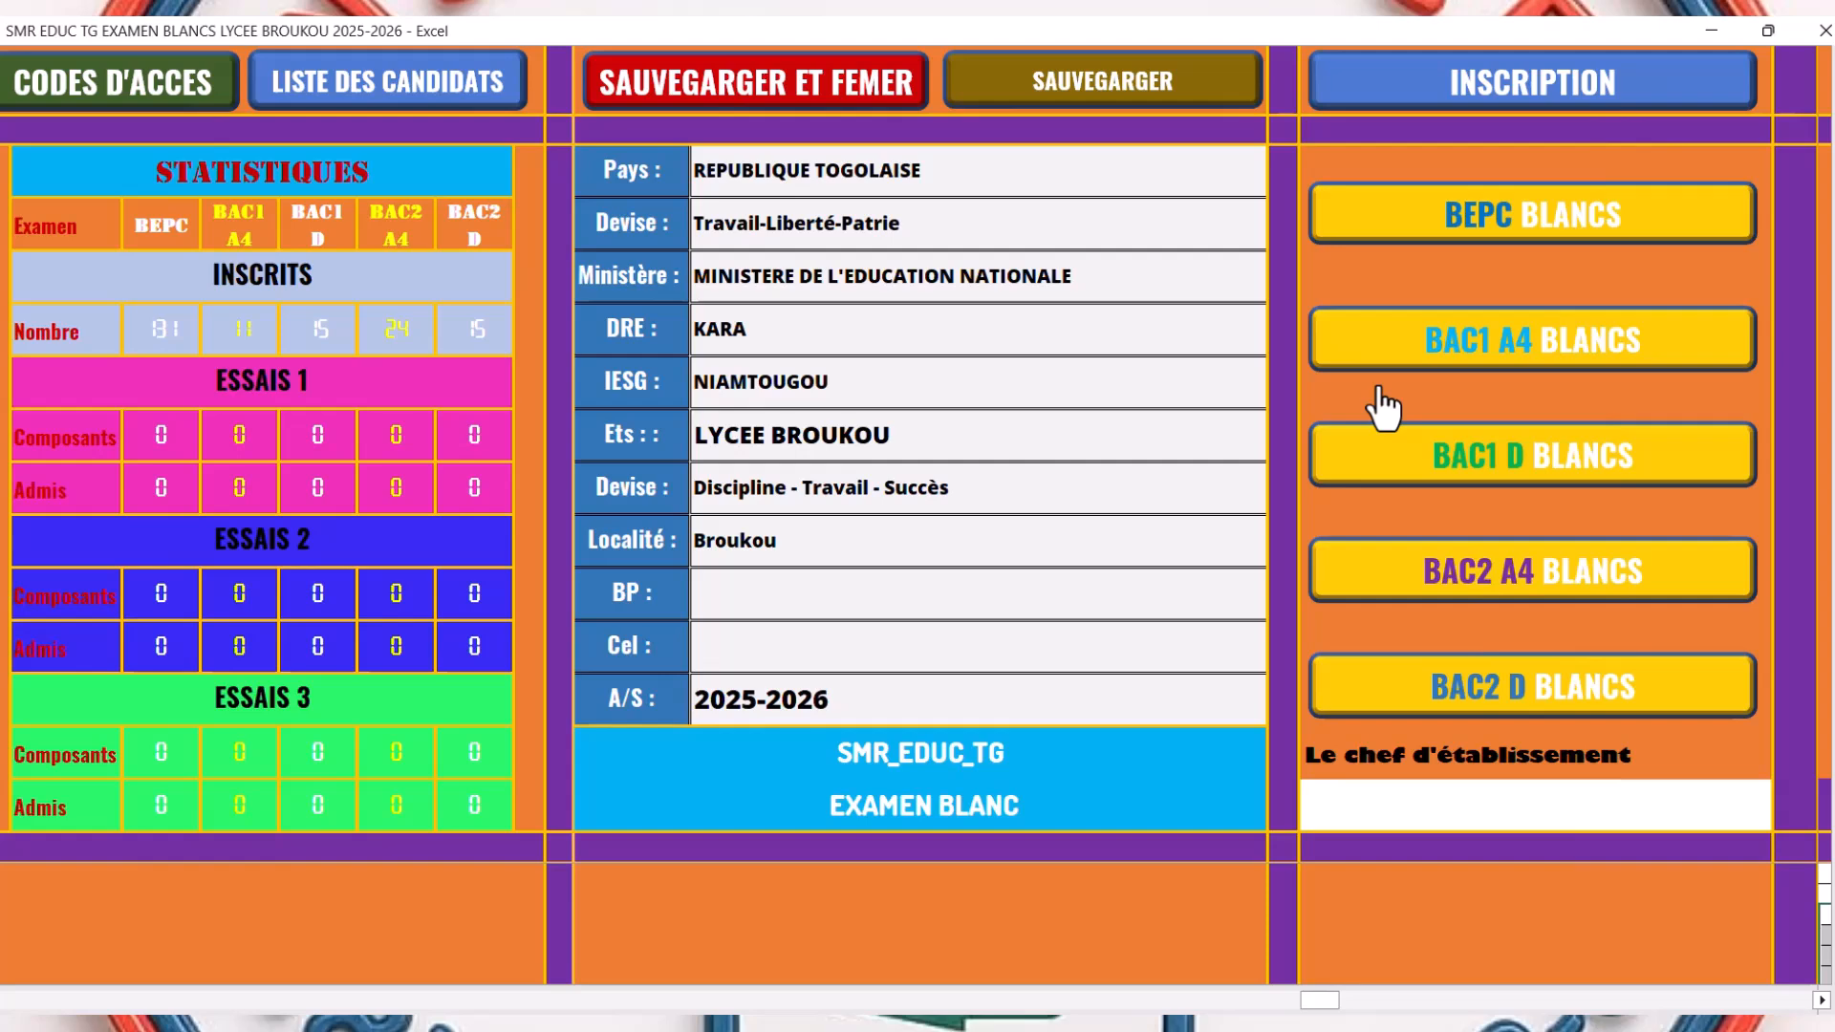
- Open the BEPC Blanc 1 page of the BEPC mock exams and view its grade sheet
click(1541, 224)
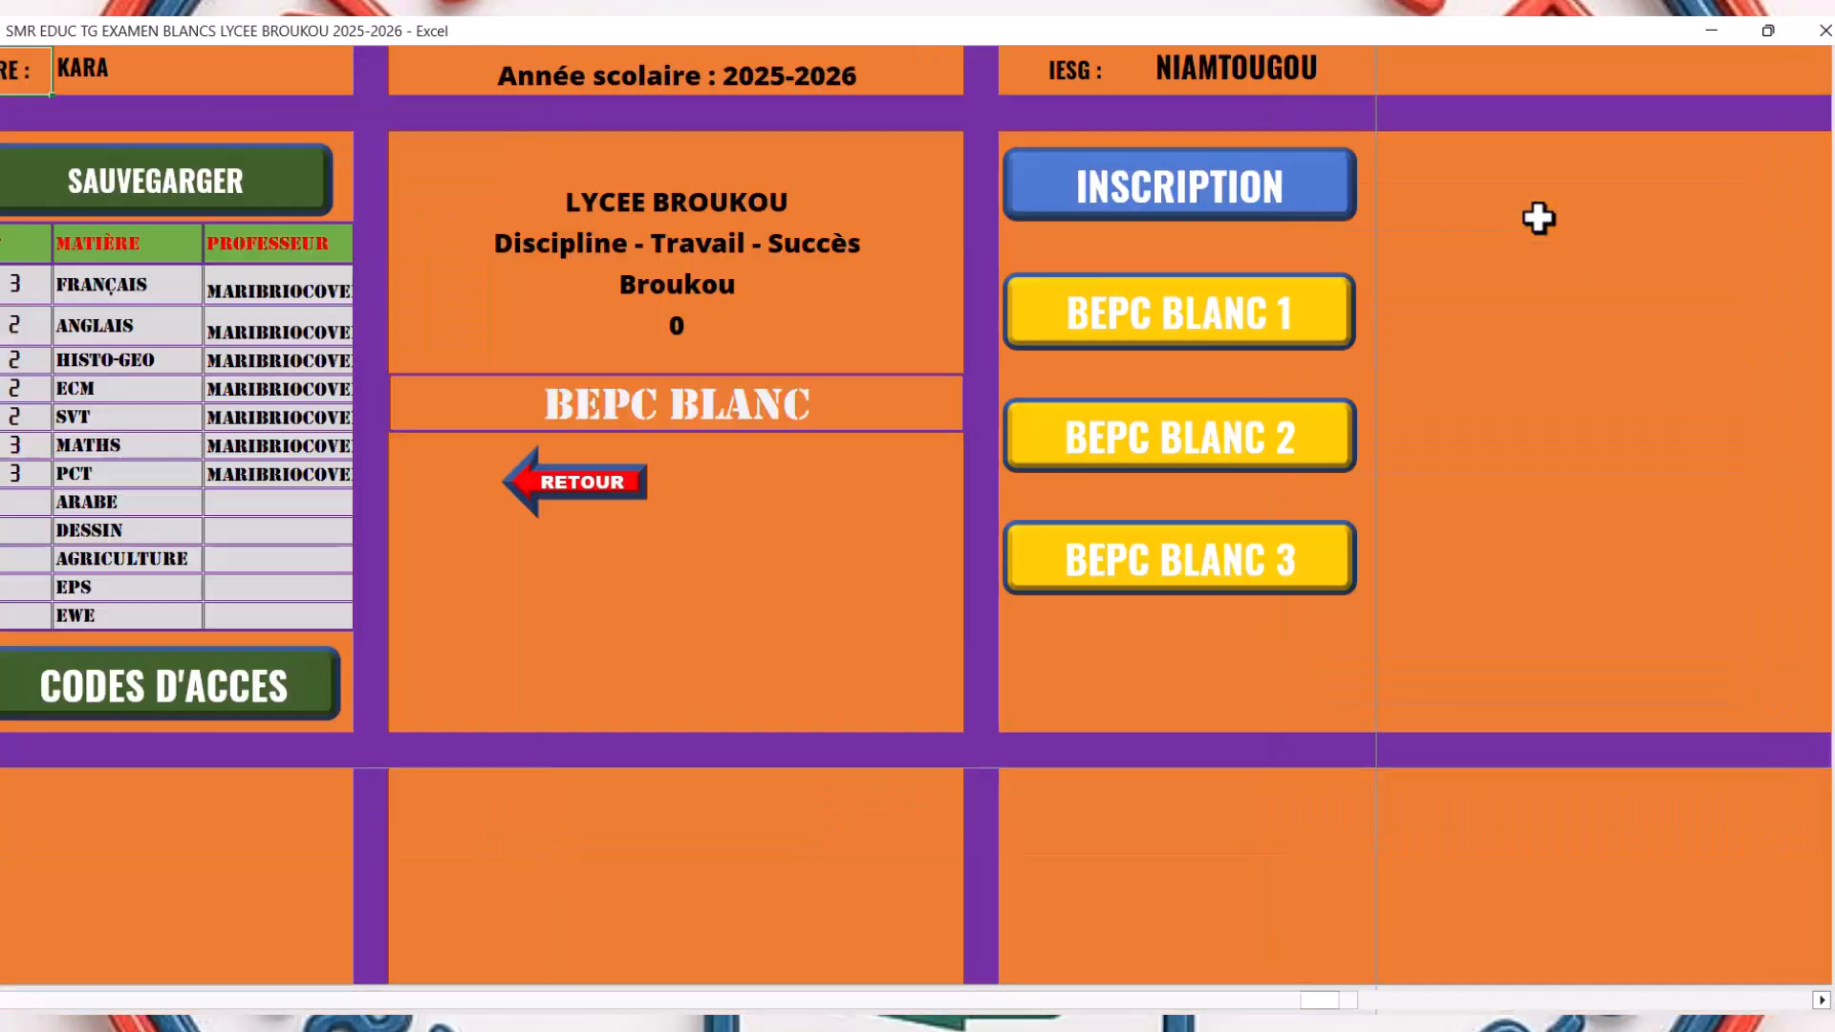
click(1126, 340)
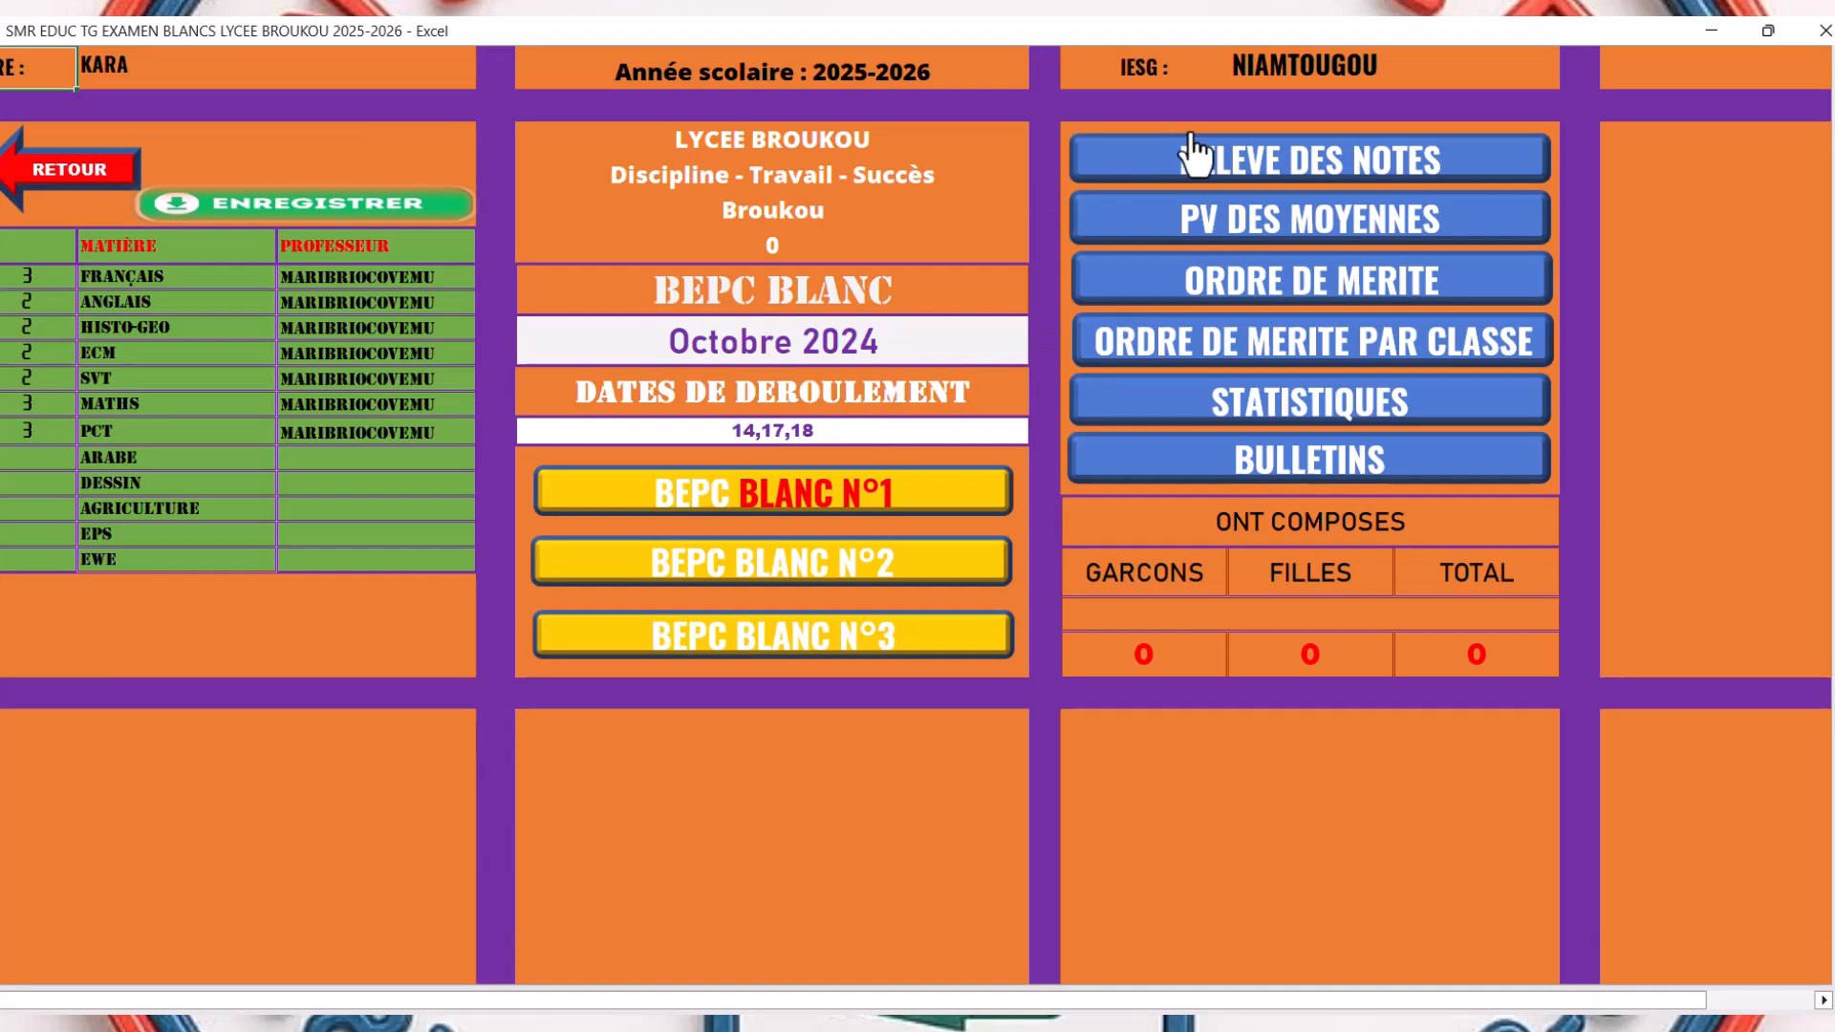
click(1331, 174)
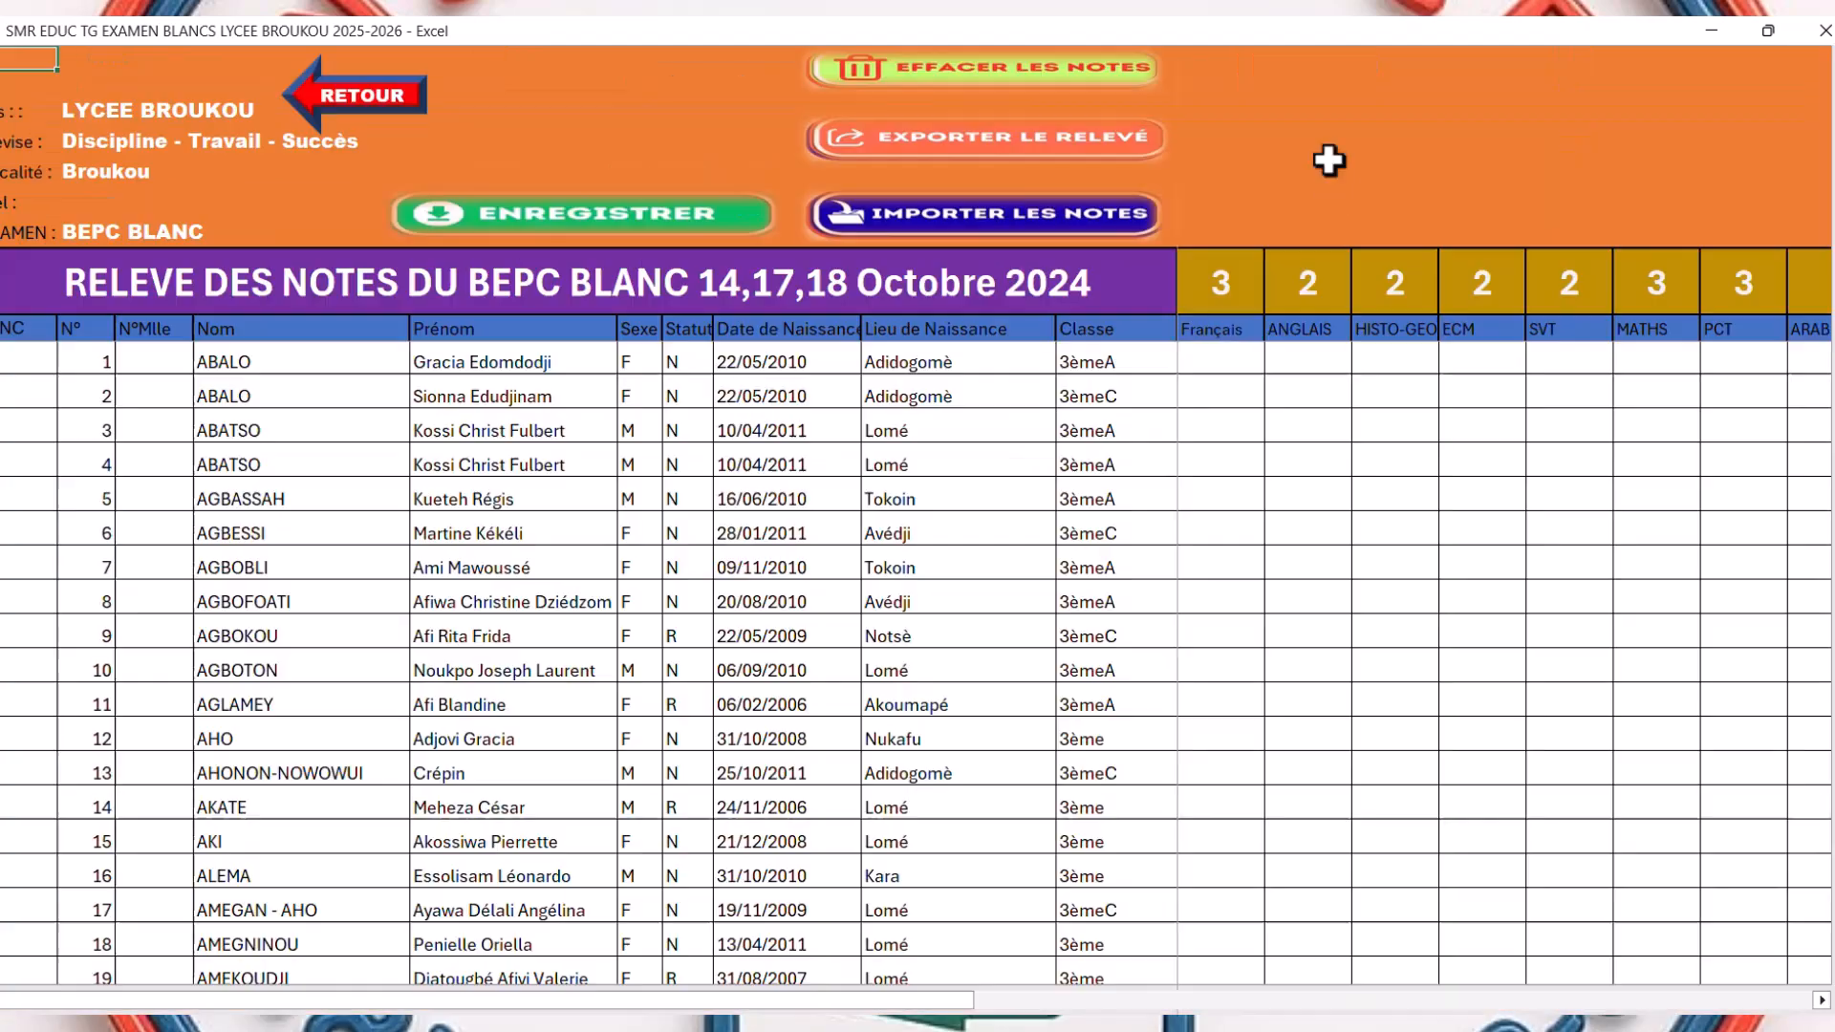
- Return from the BEPC Blanc 1 grade sheet to the home page and reopen the BEPC mock exams page
click(361, 107)
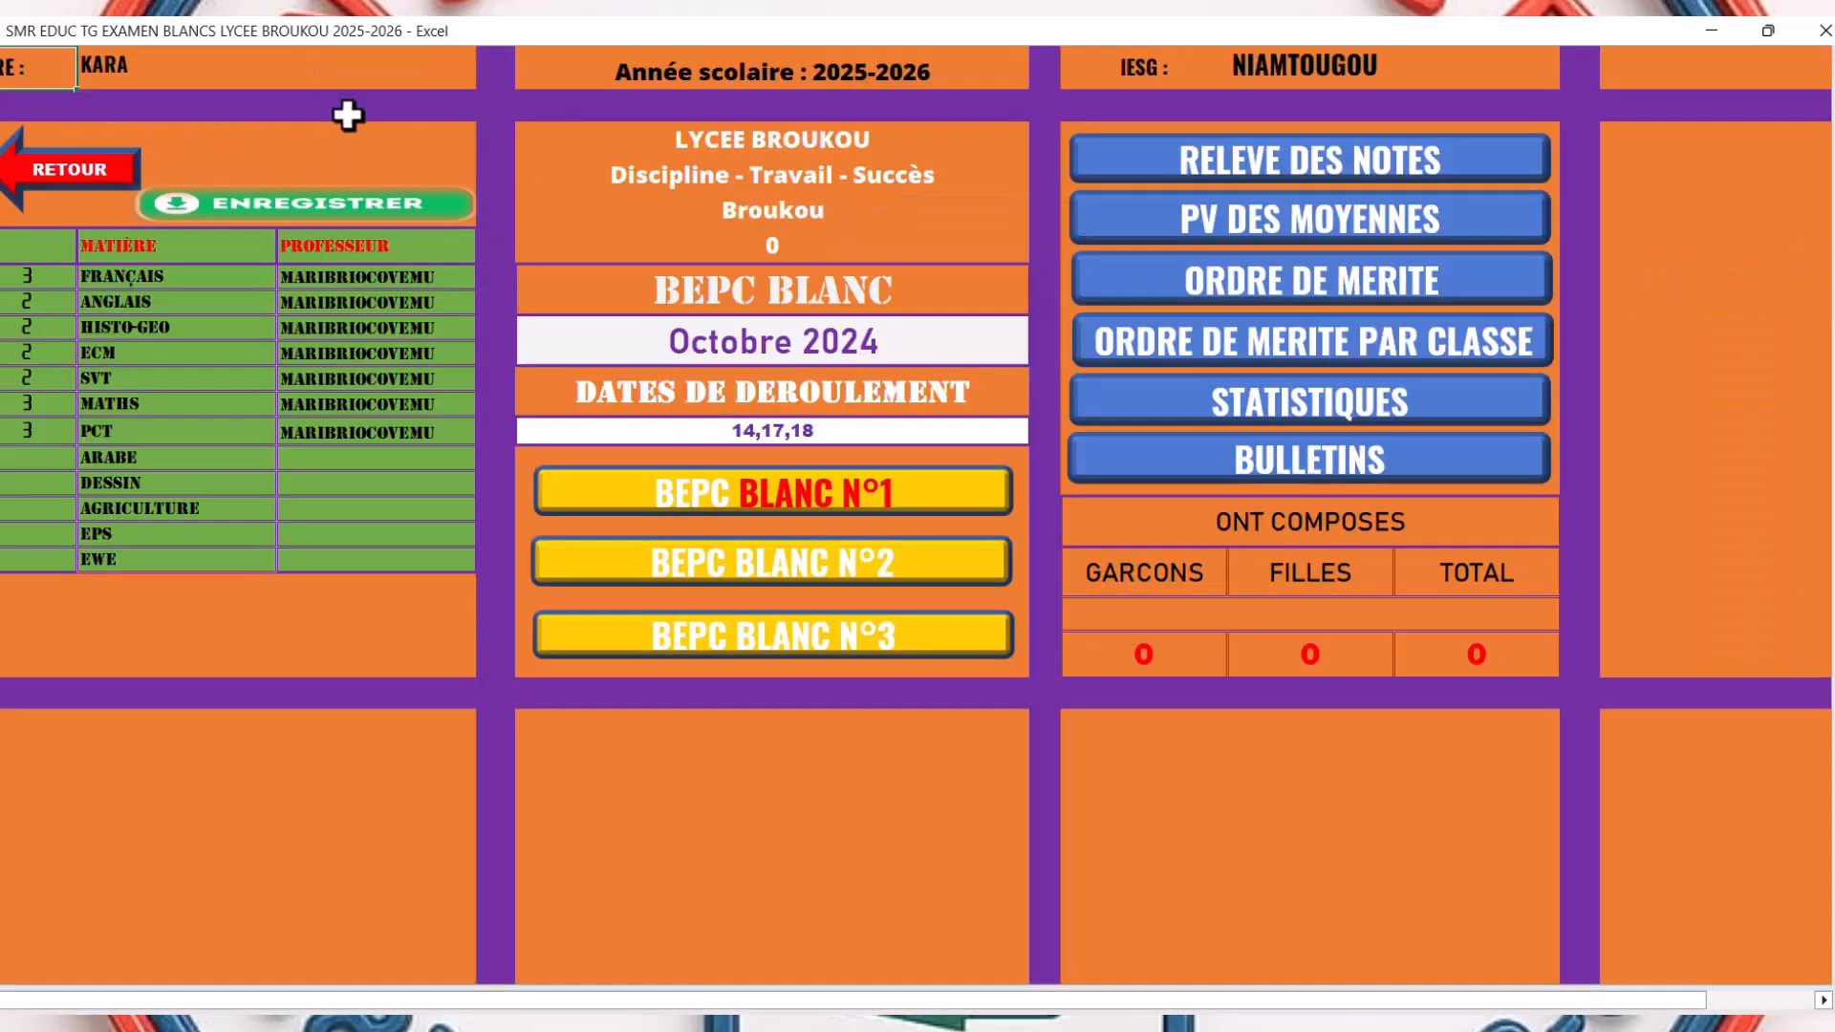
click(115, 184)
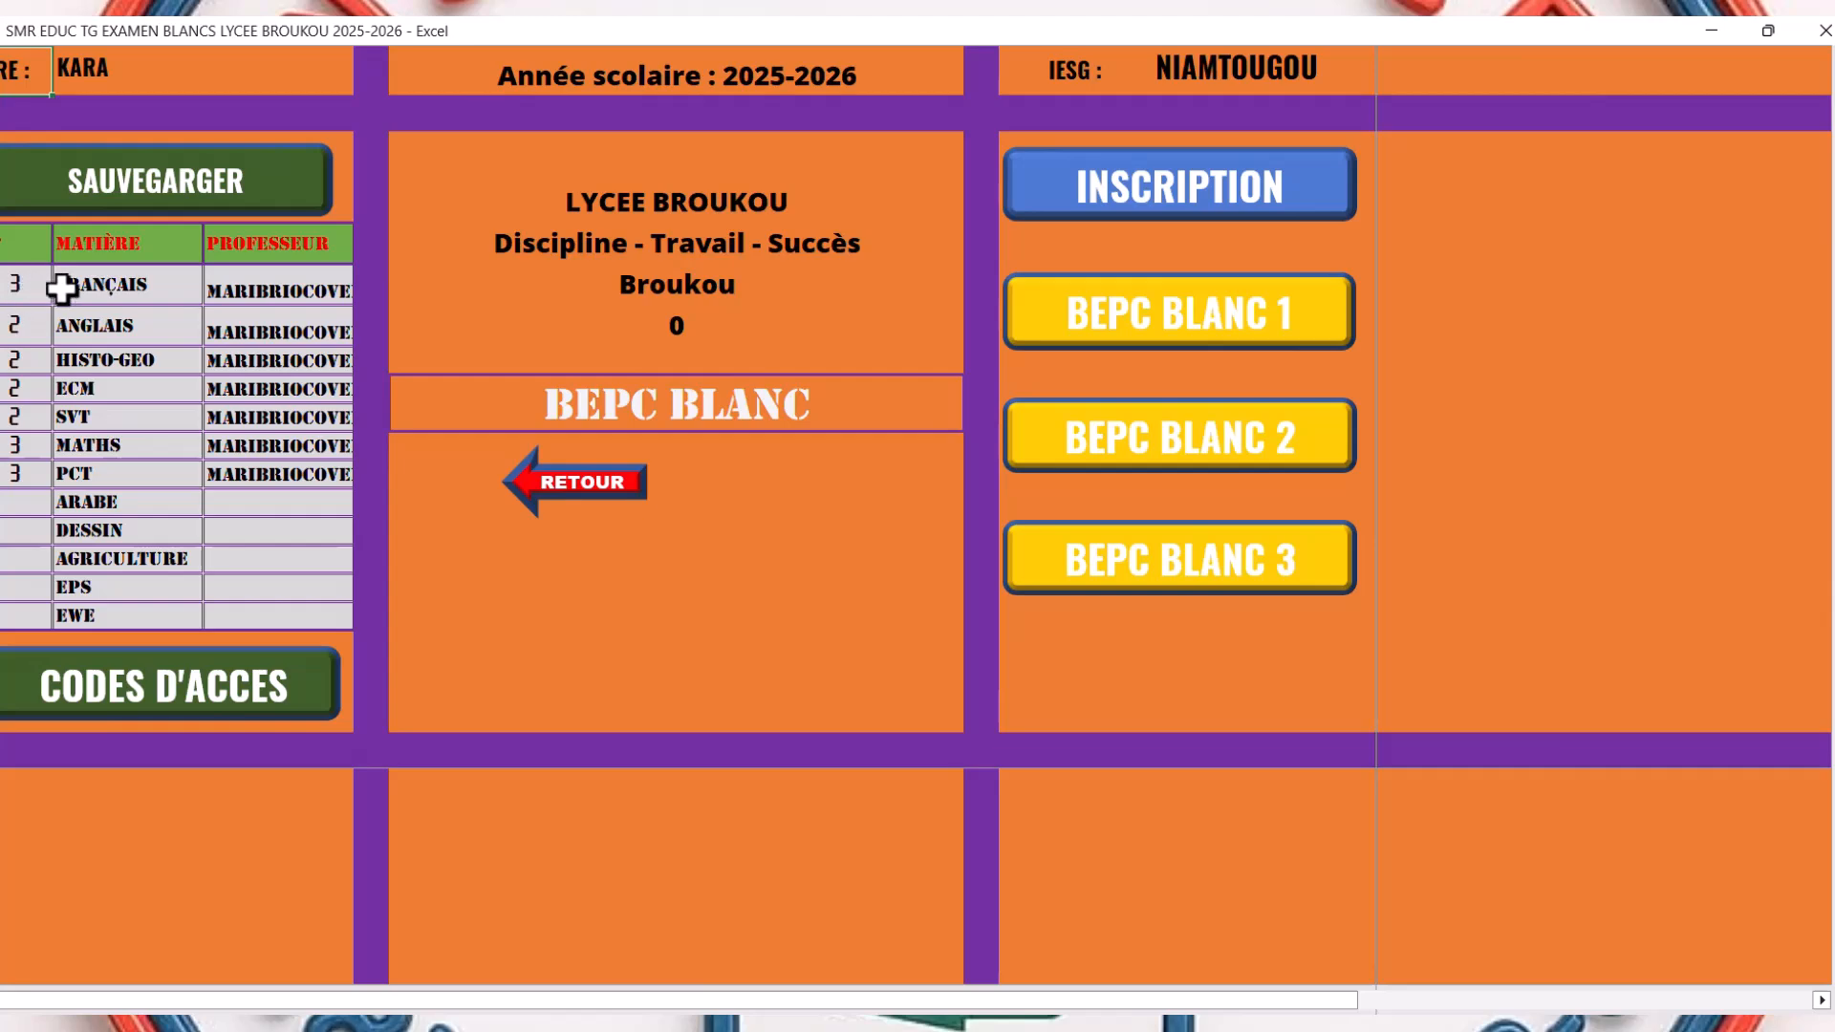
click(537, 483)
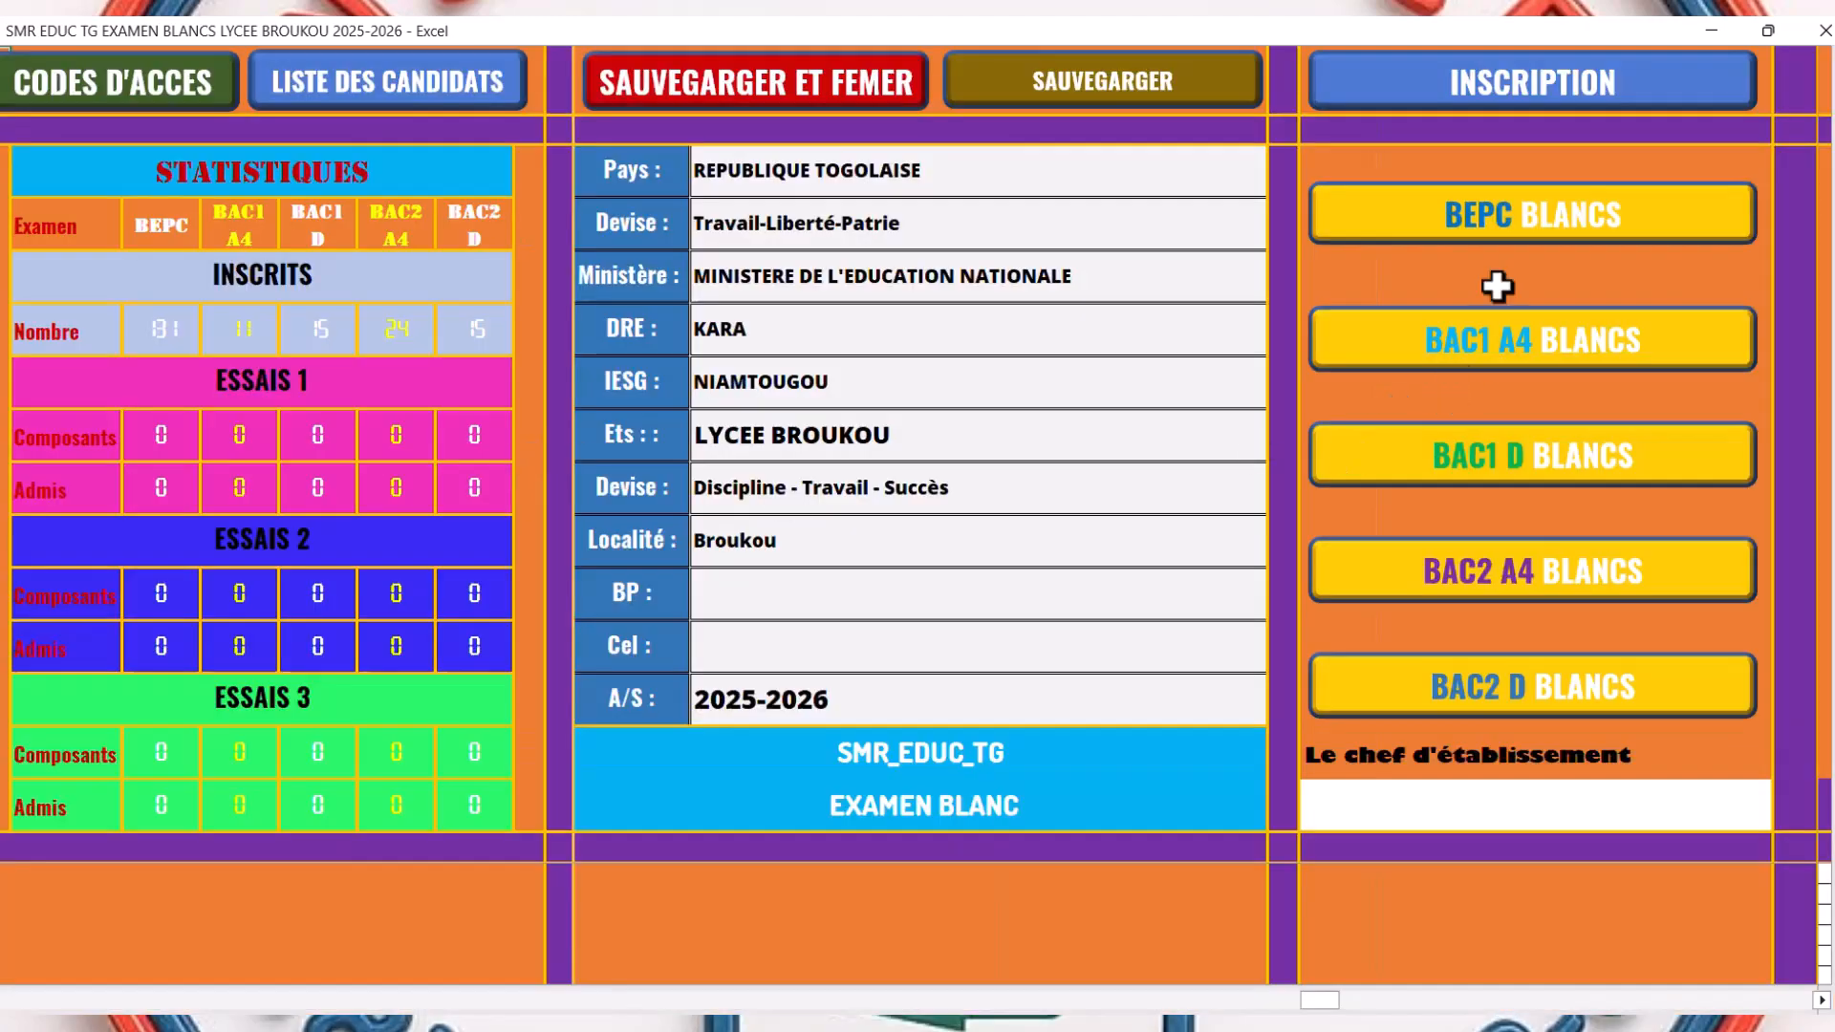
click(1530, 230)
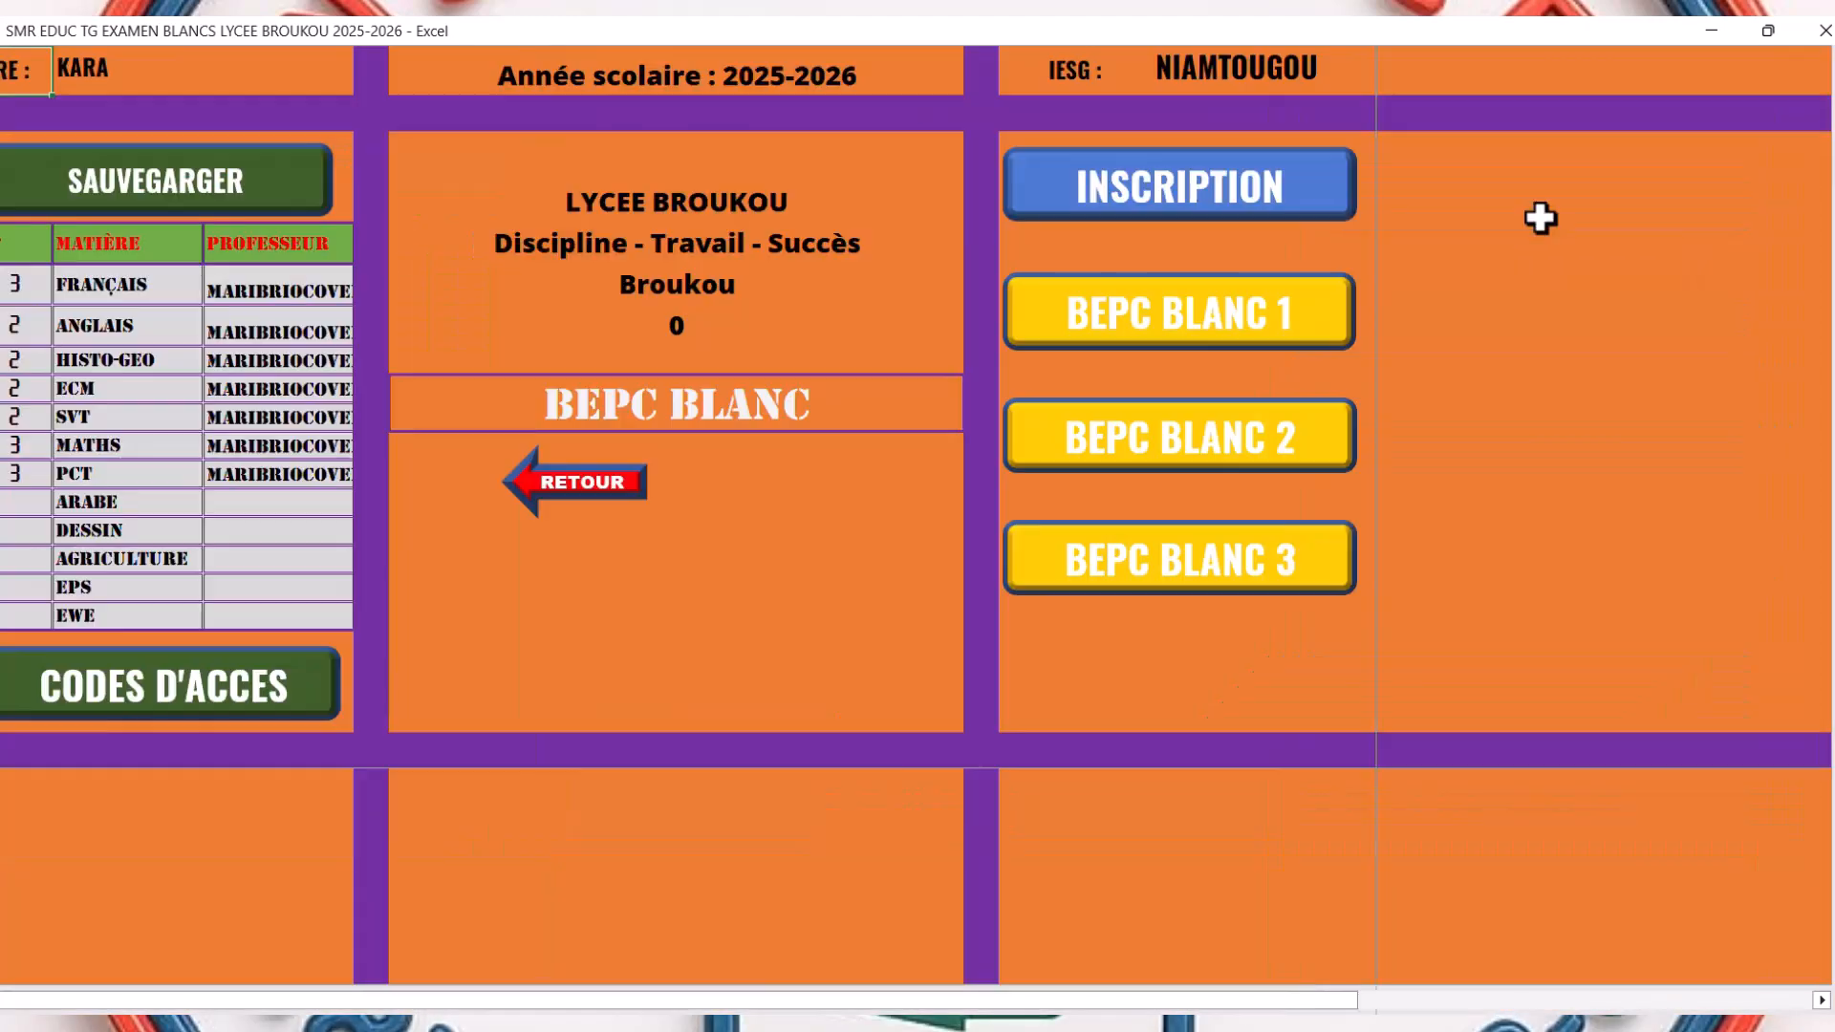
click(26, 293)
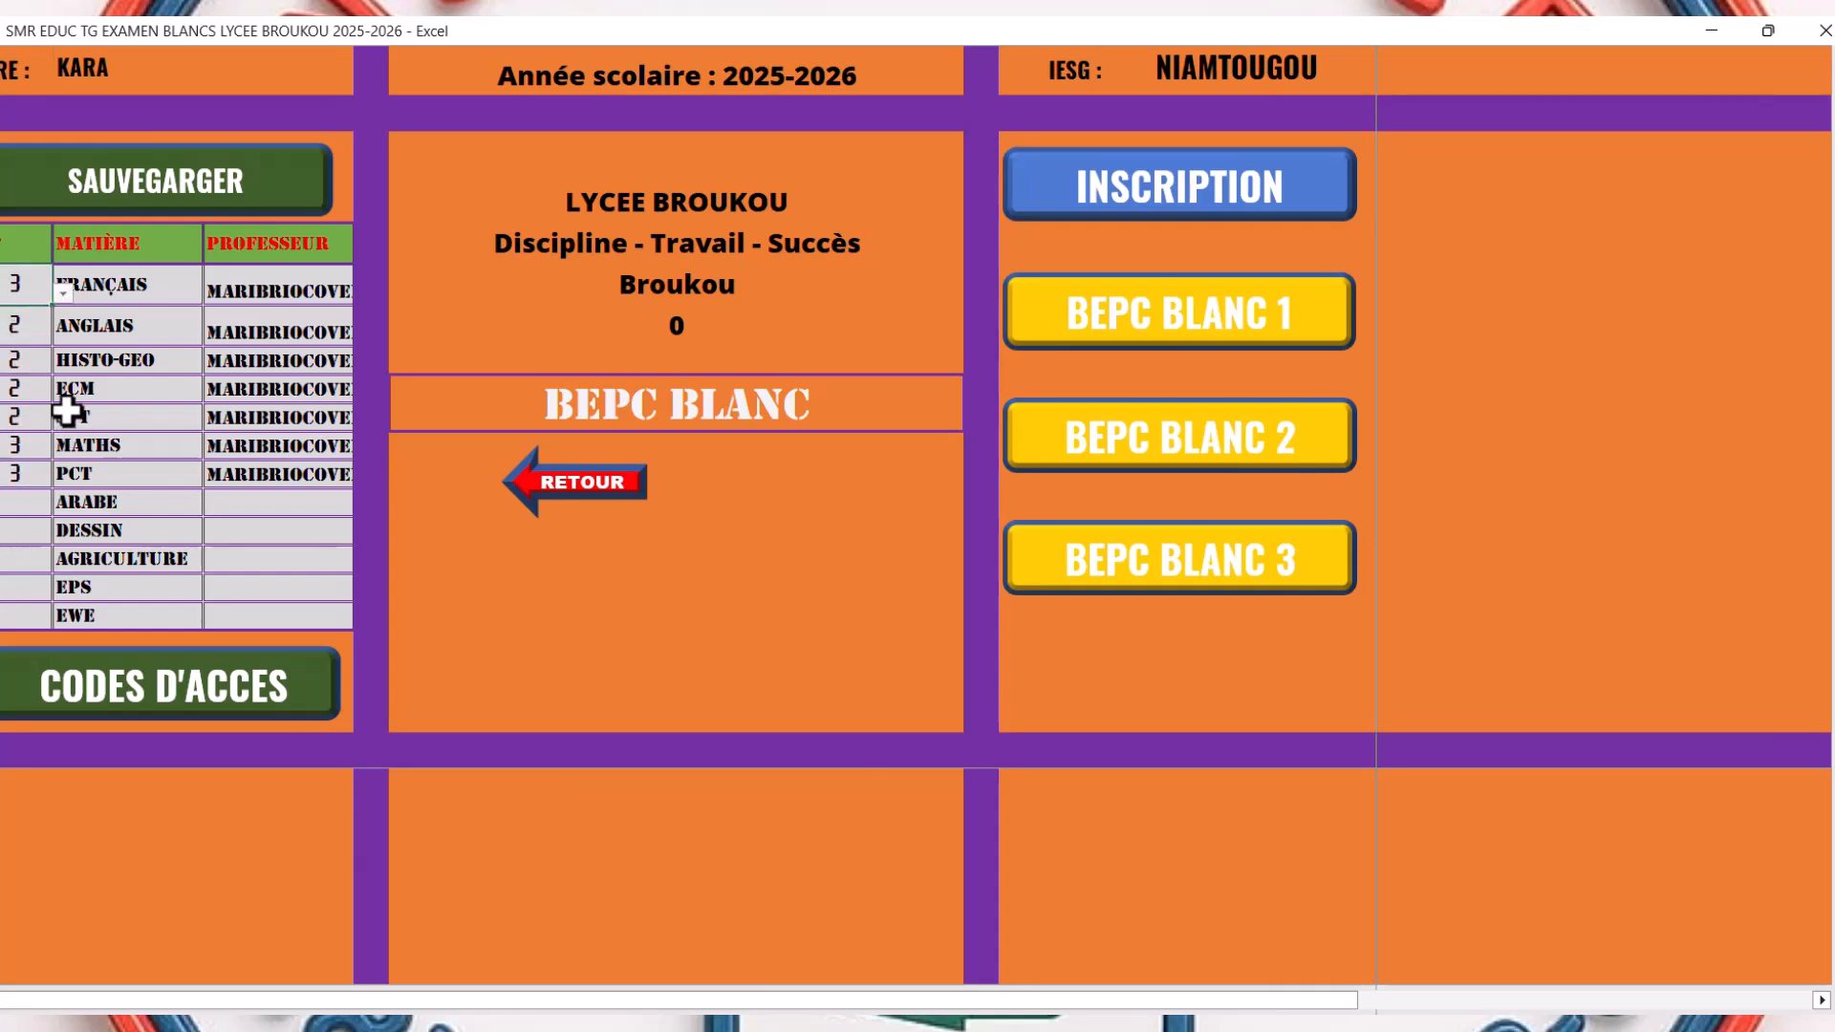
click(59, 297)
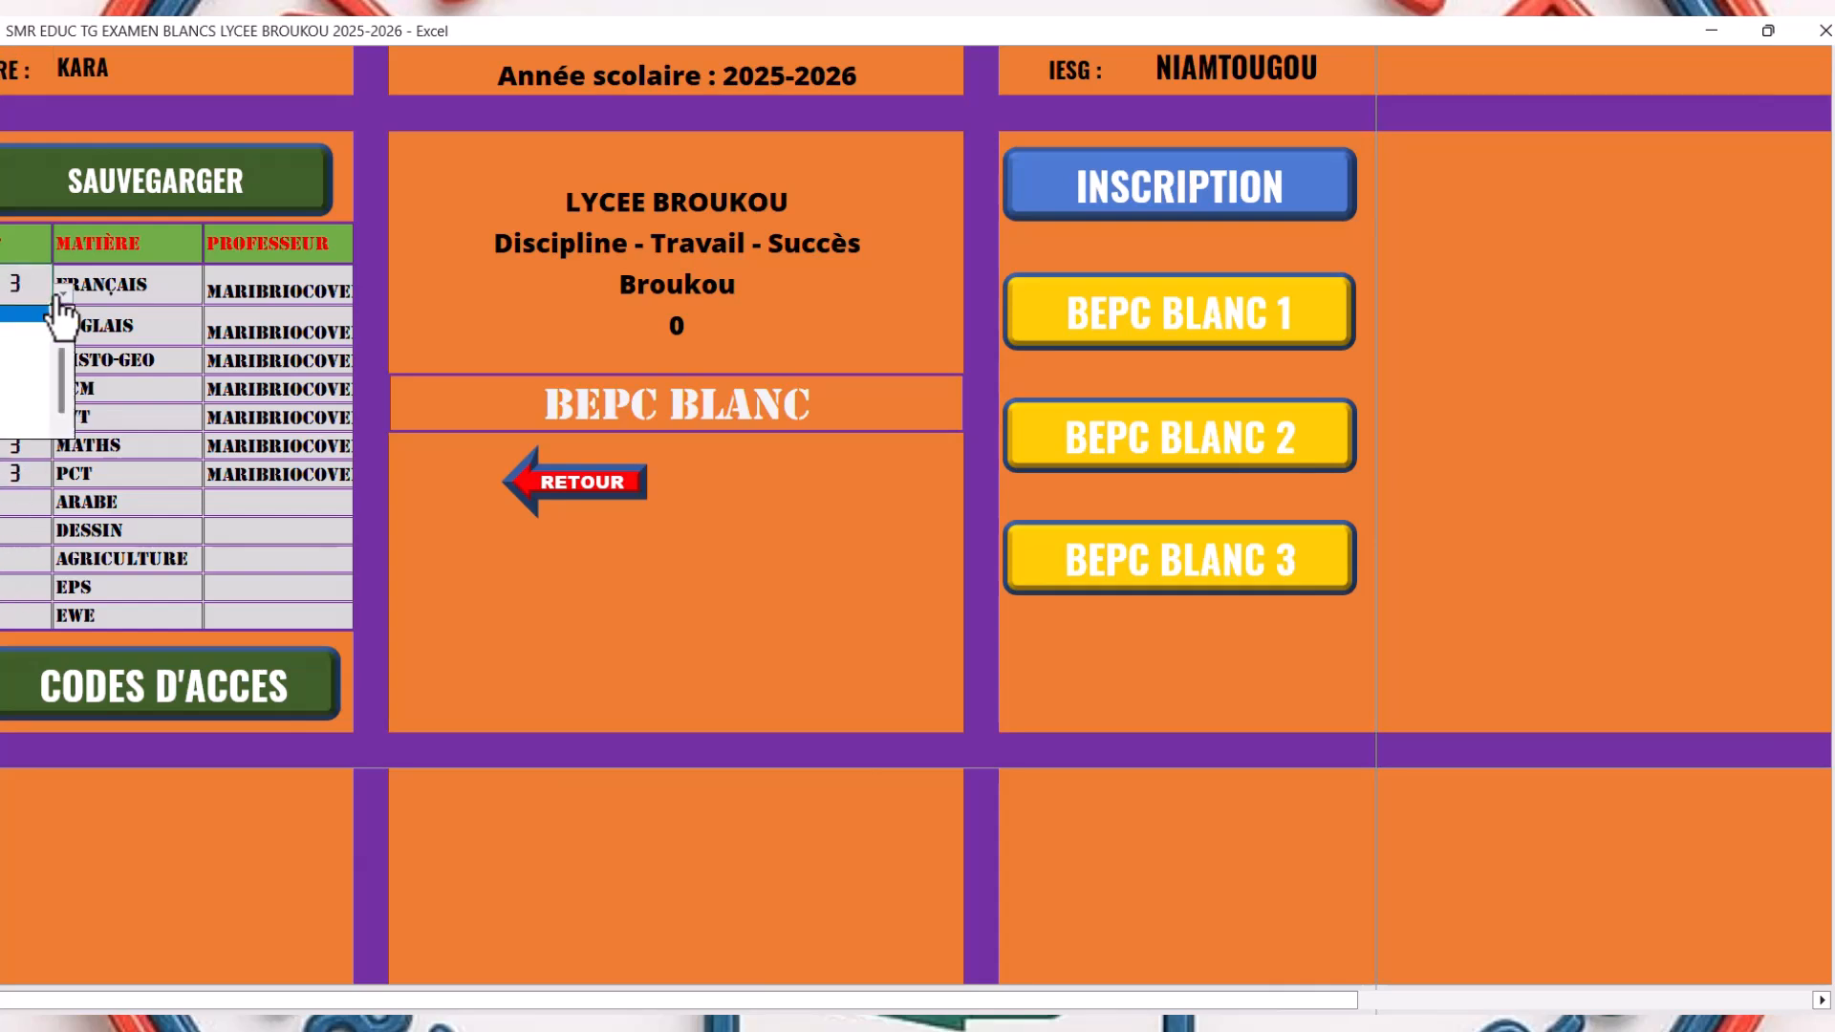
click(54, 294)
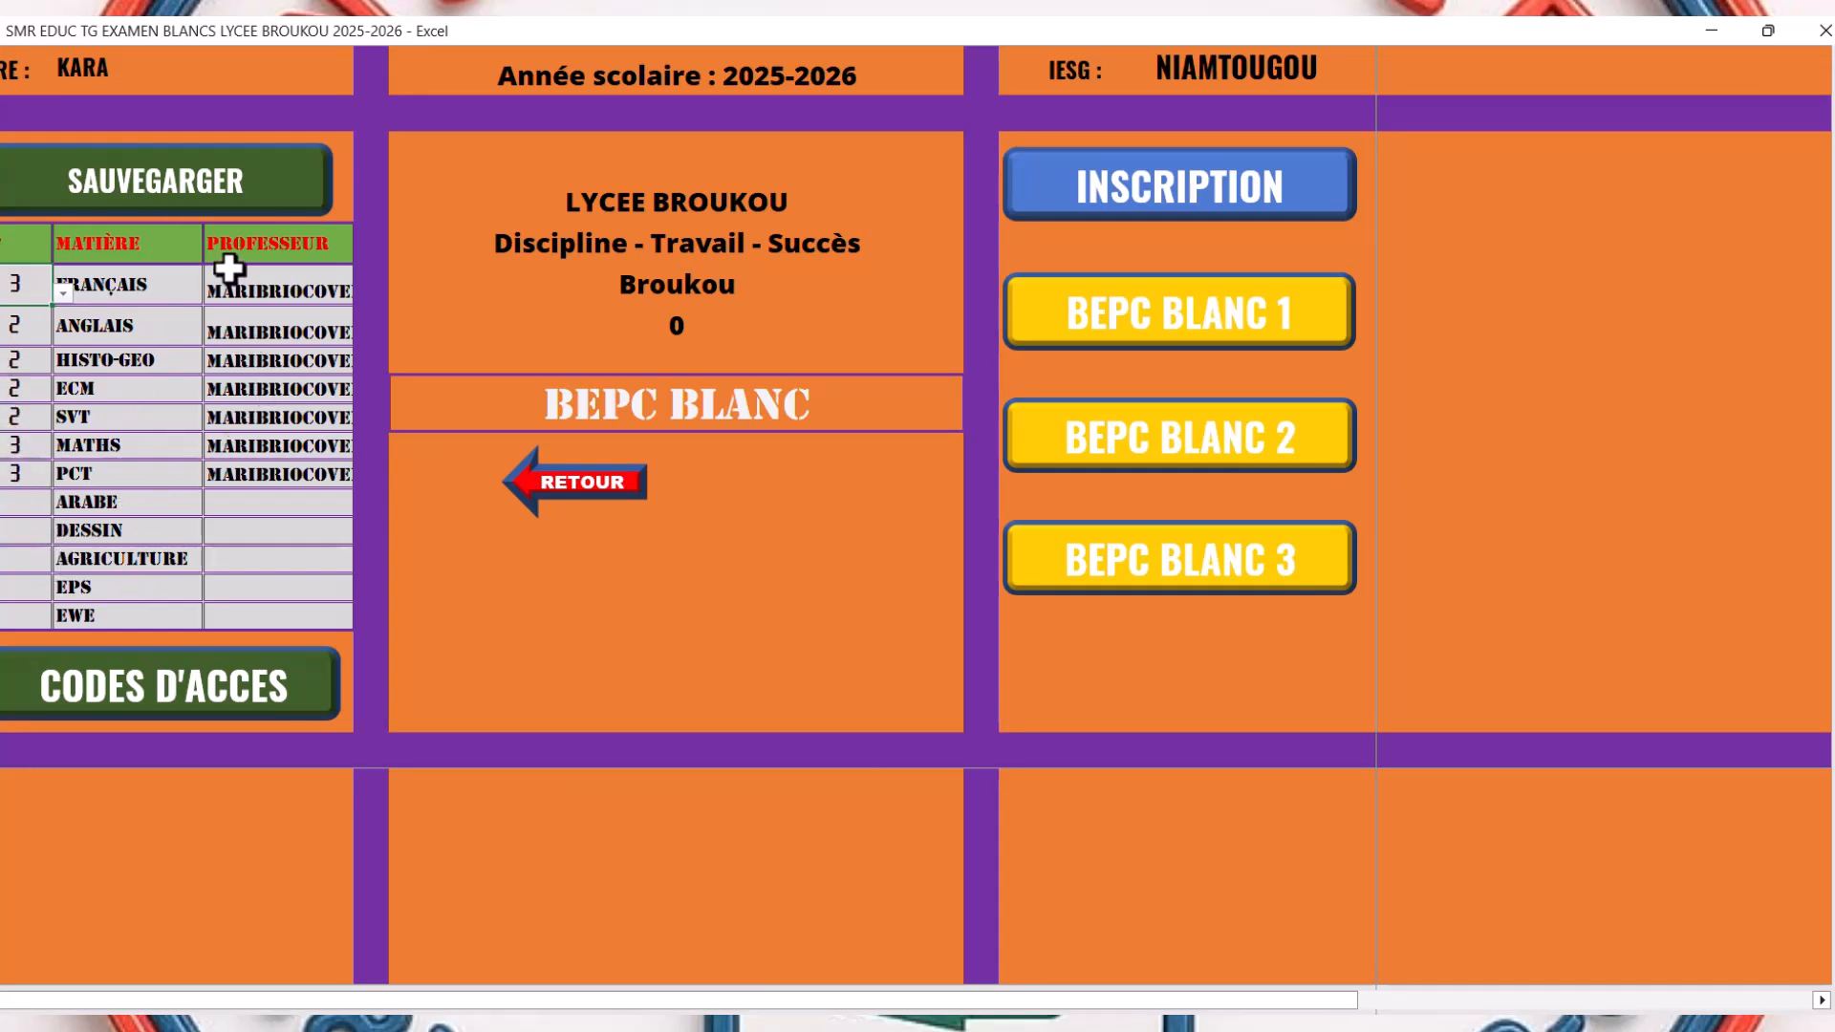
- Clear the teacher names in the Professeur column for the subjects from Français to PCT
drag(223, 279, 315, 475)
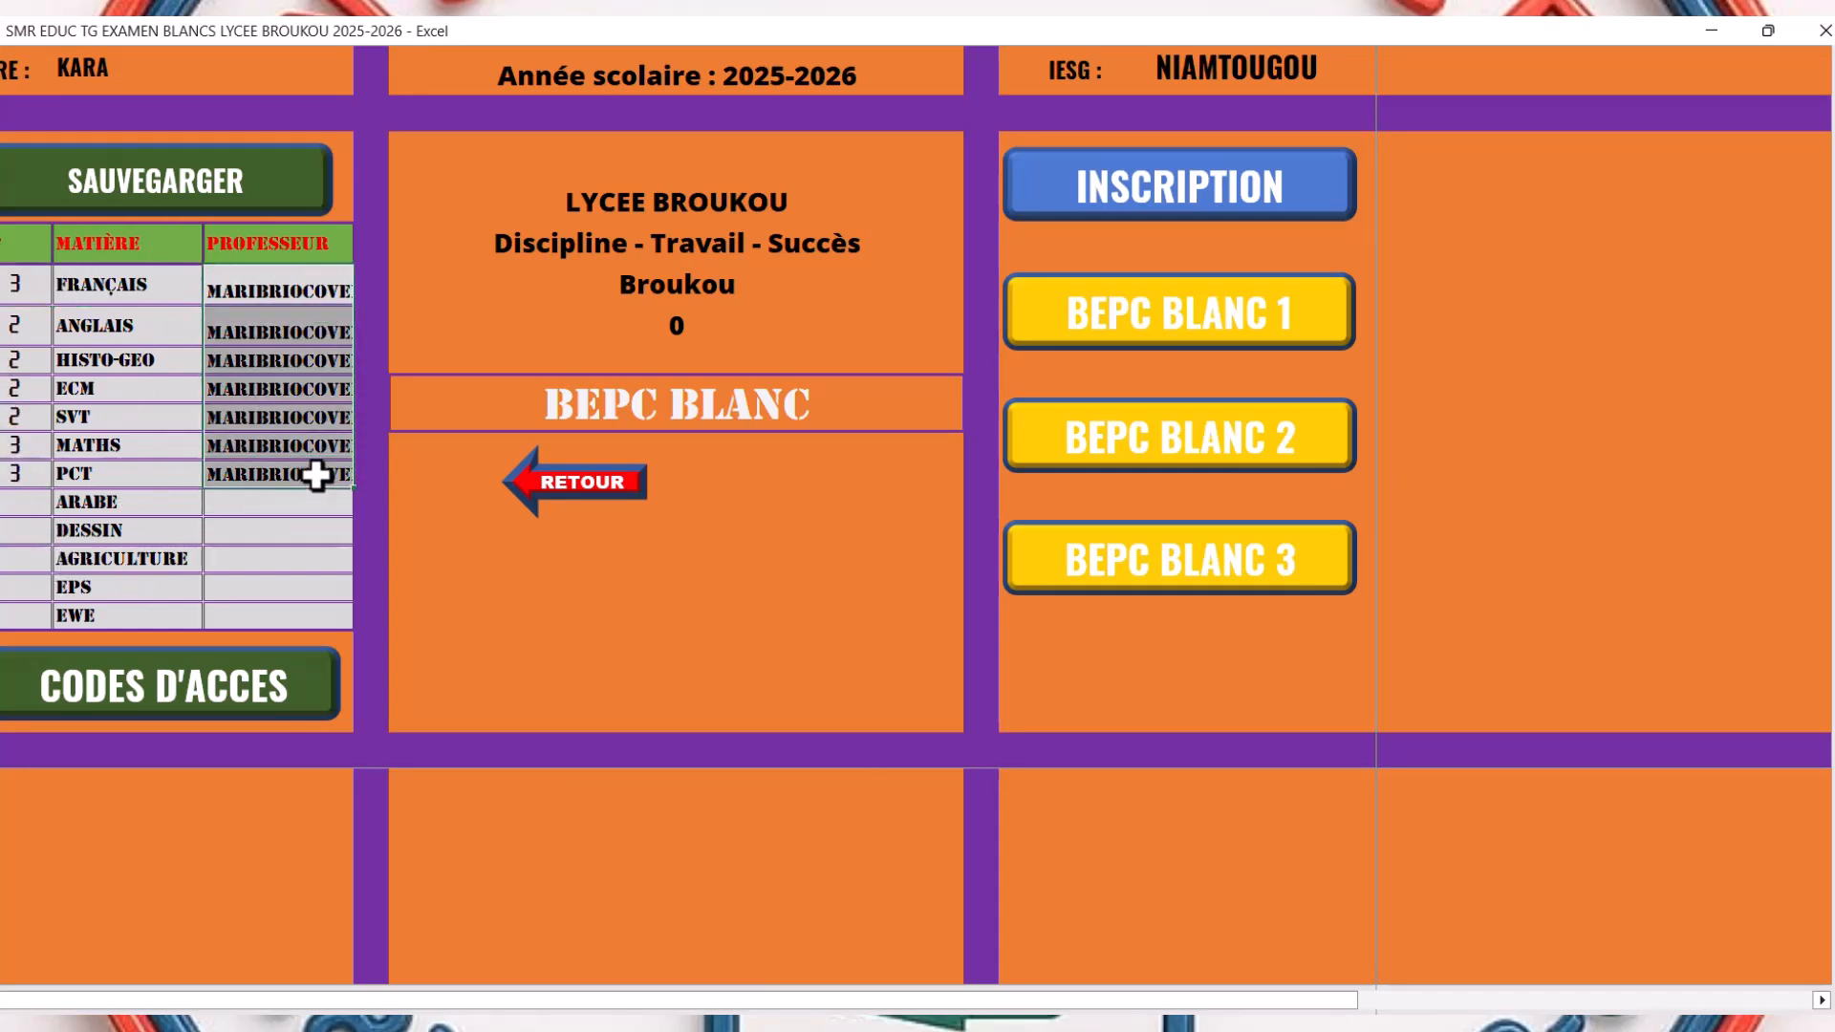
right_click(316, 475)
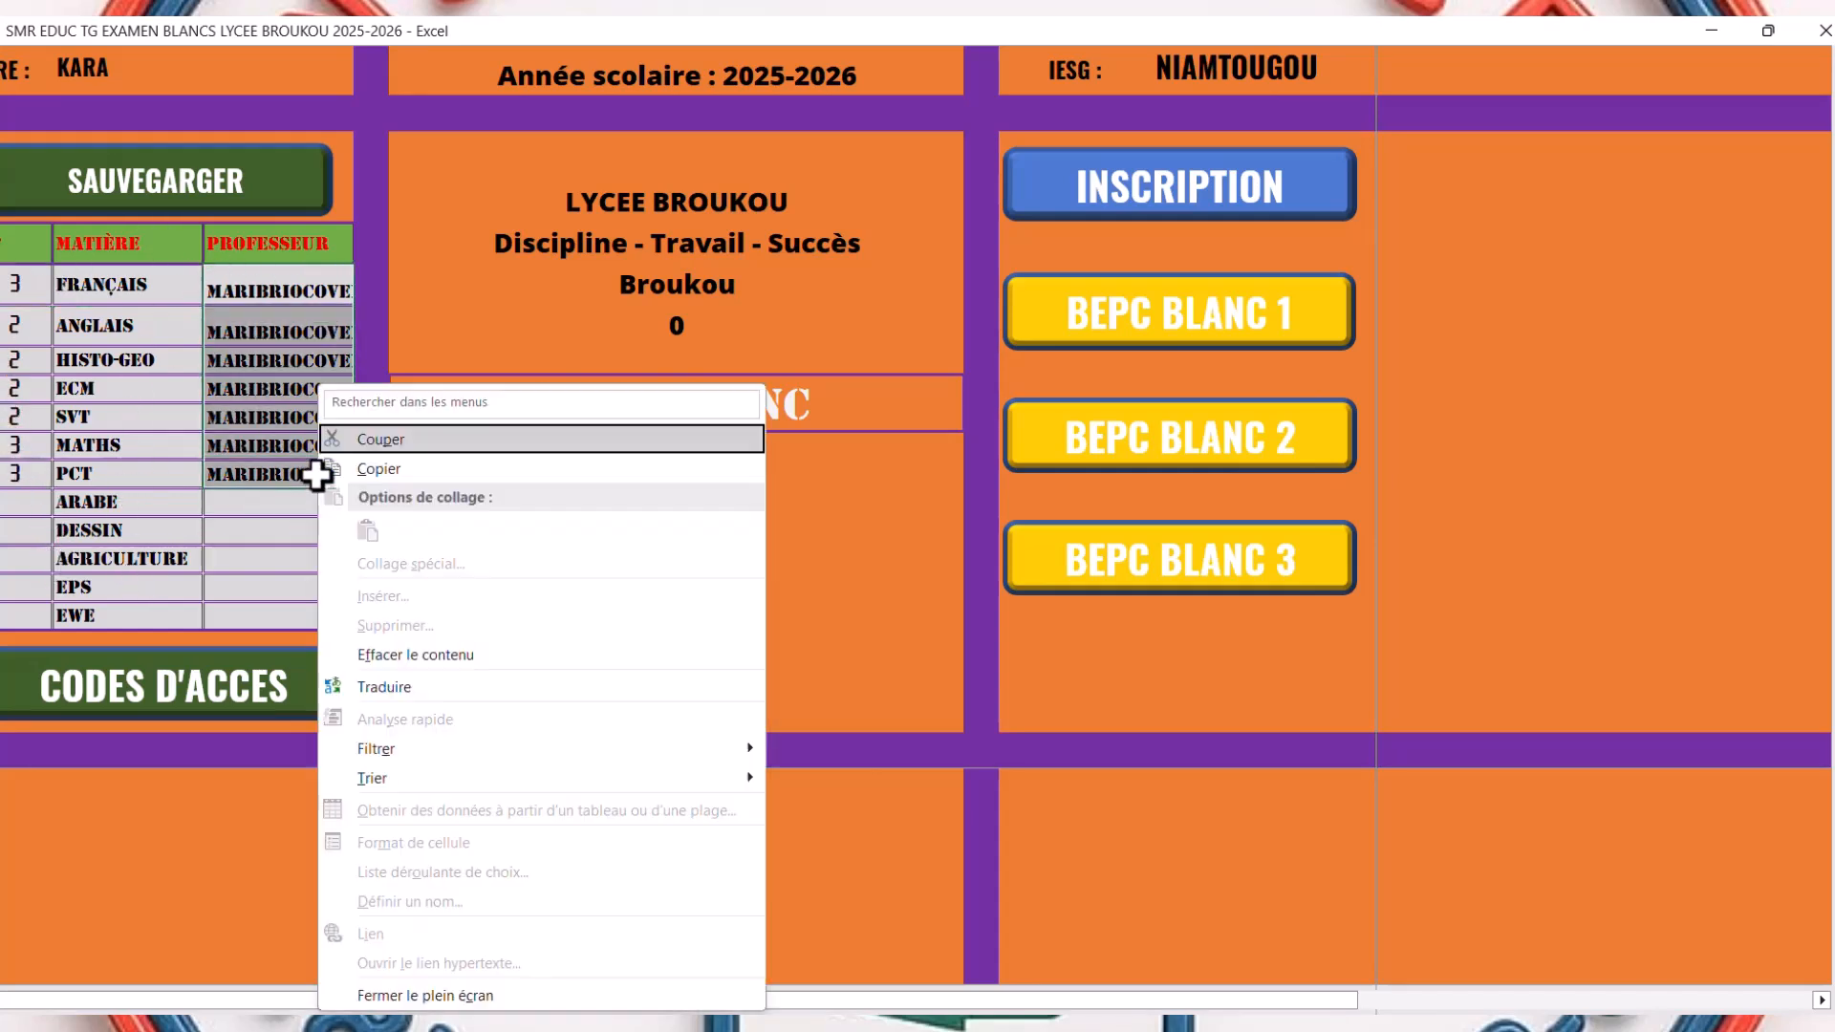
click(386, 652)
click(598, 612)
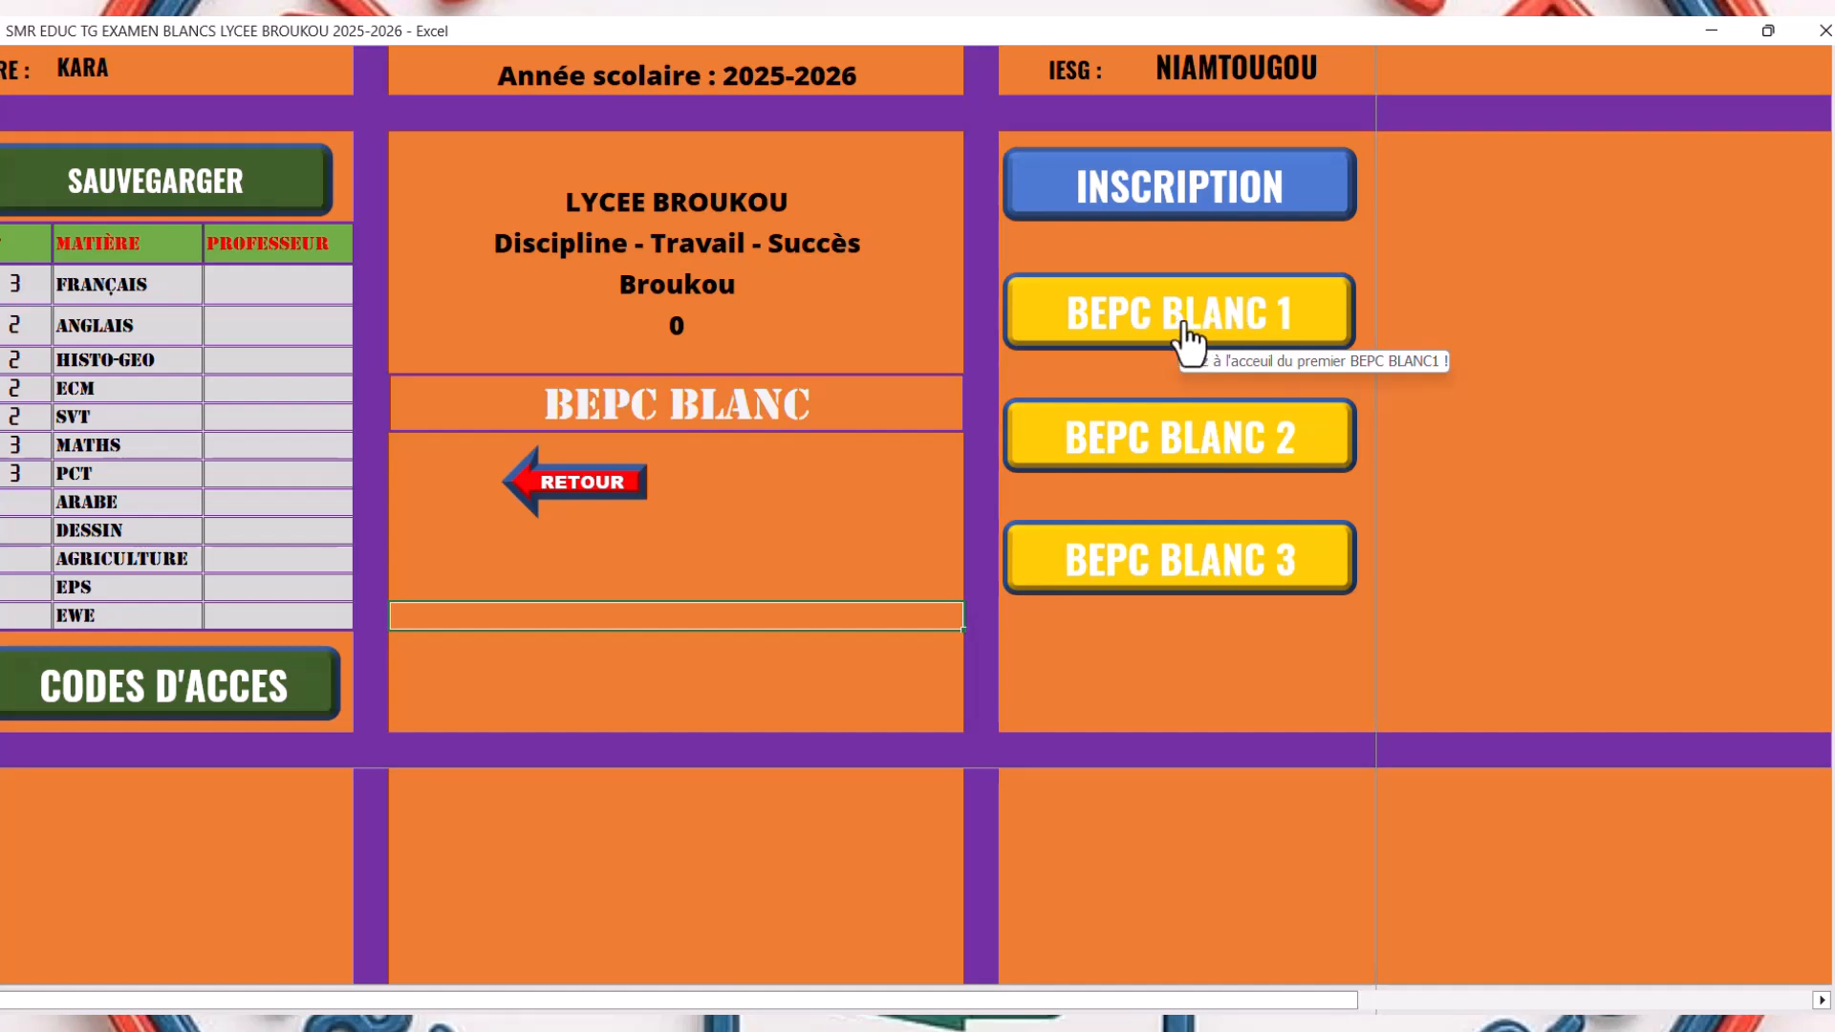
- Open the BEPC Blanc 1 grade sheet and select the first candidate's Français grade cell
click(1297, 336)
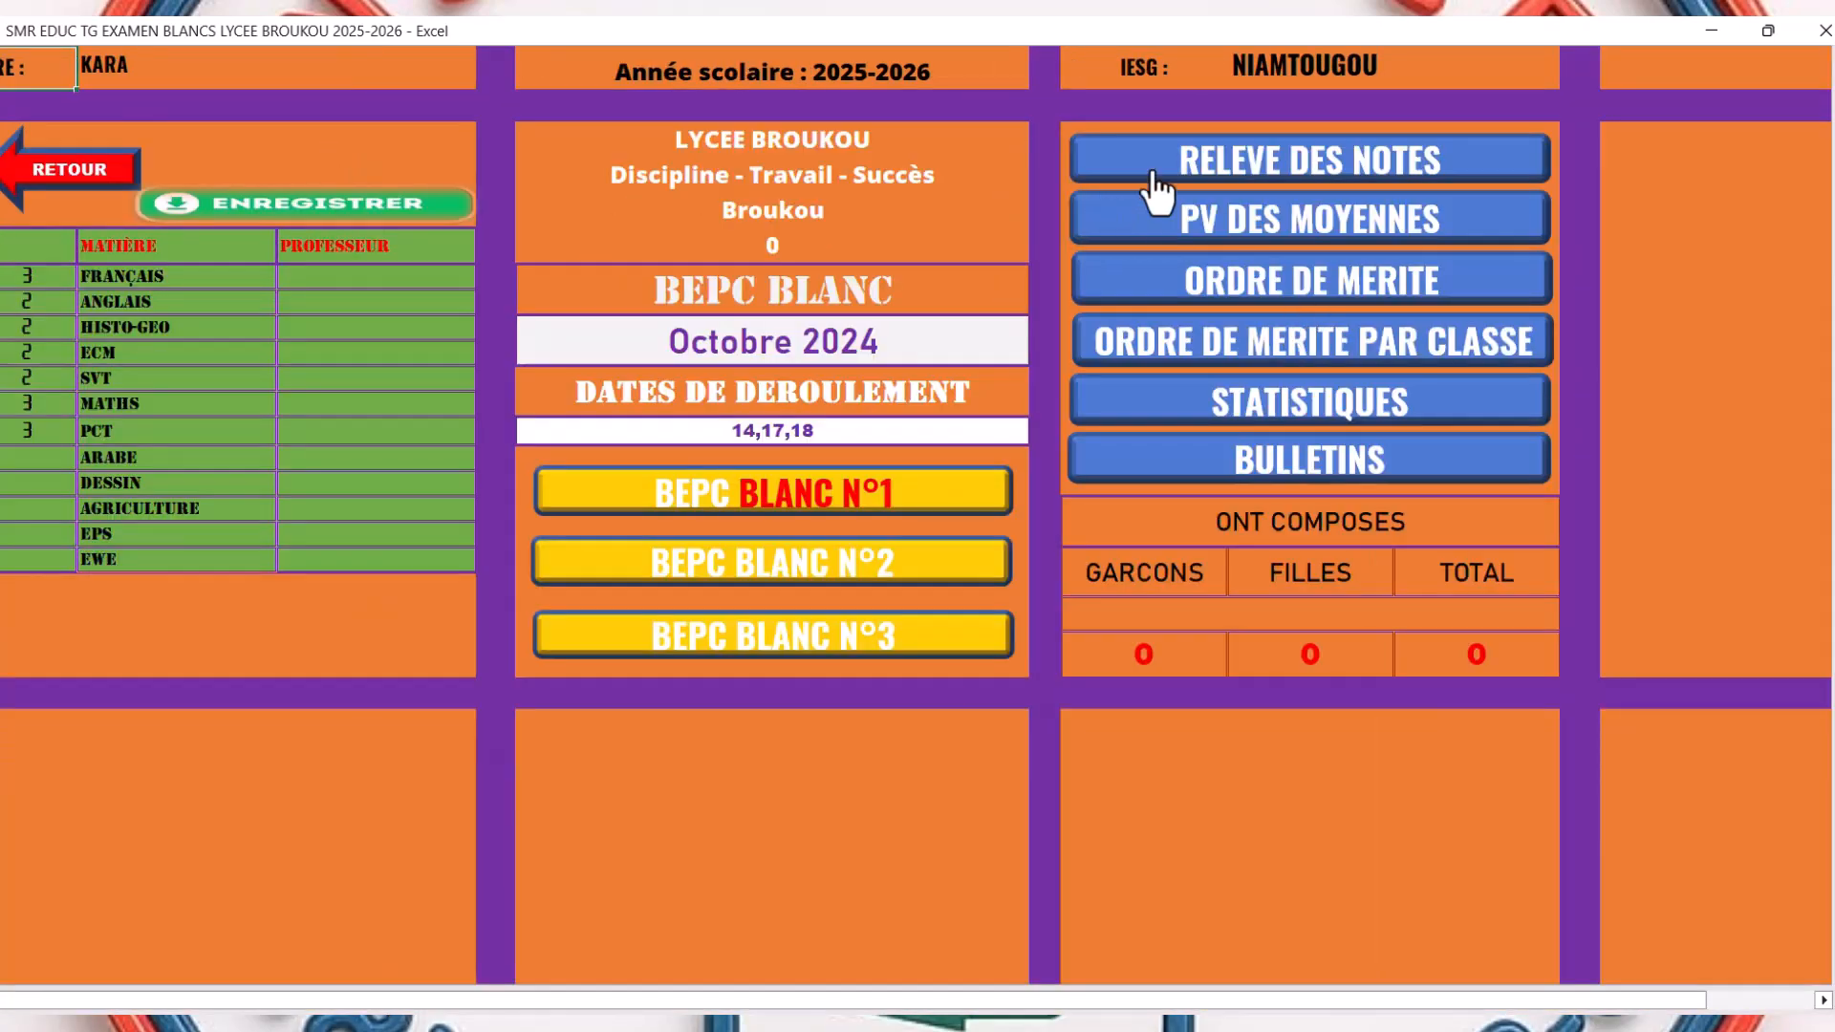
click(1306, 177)
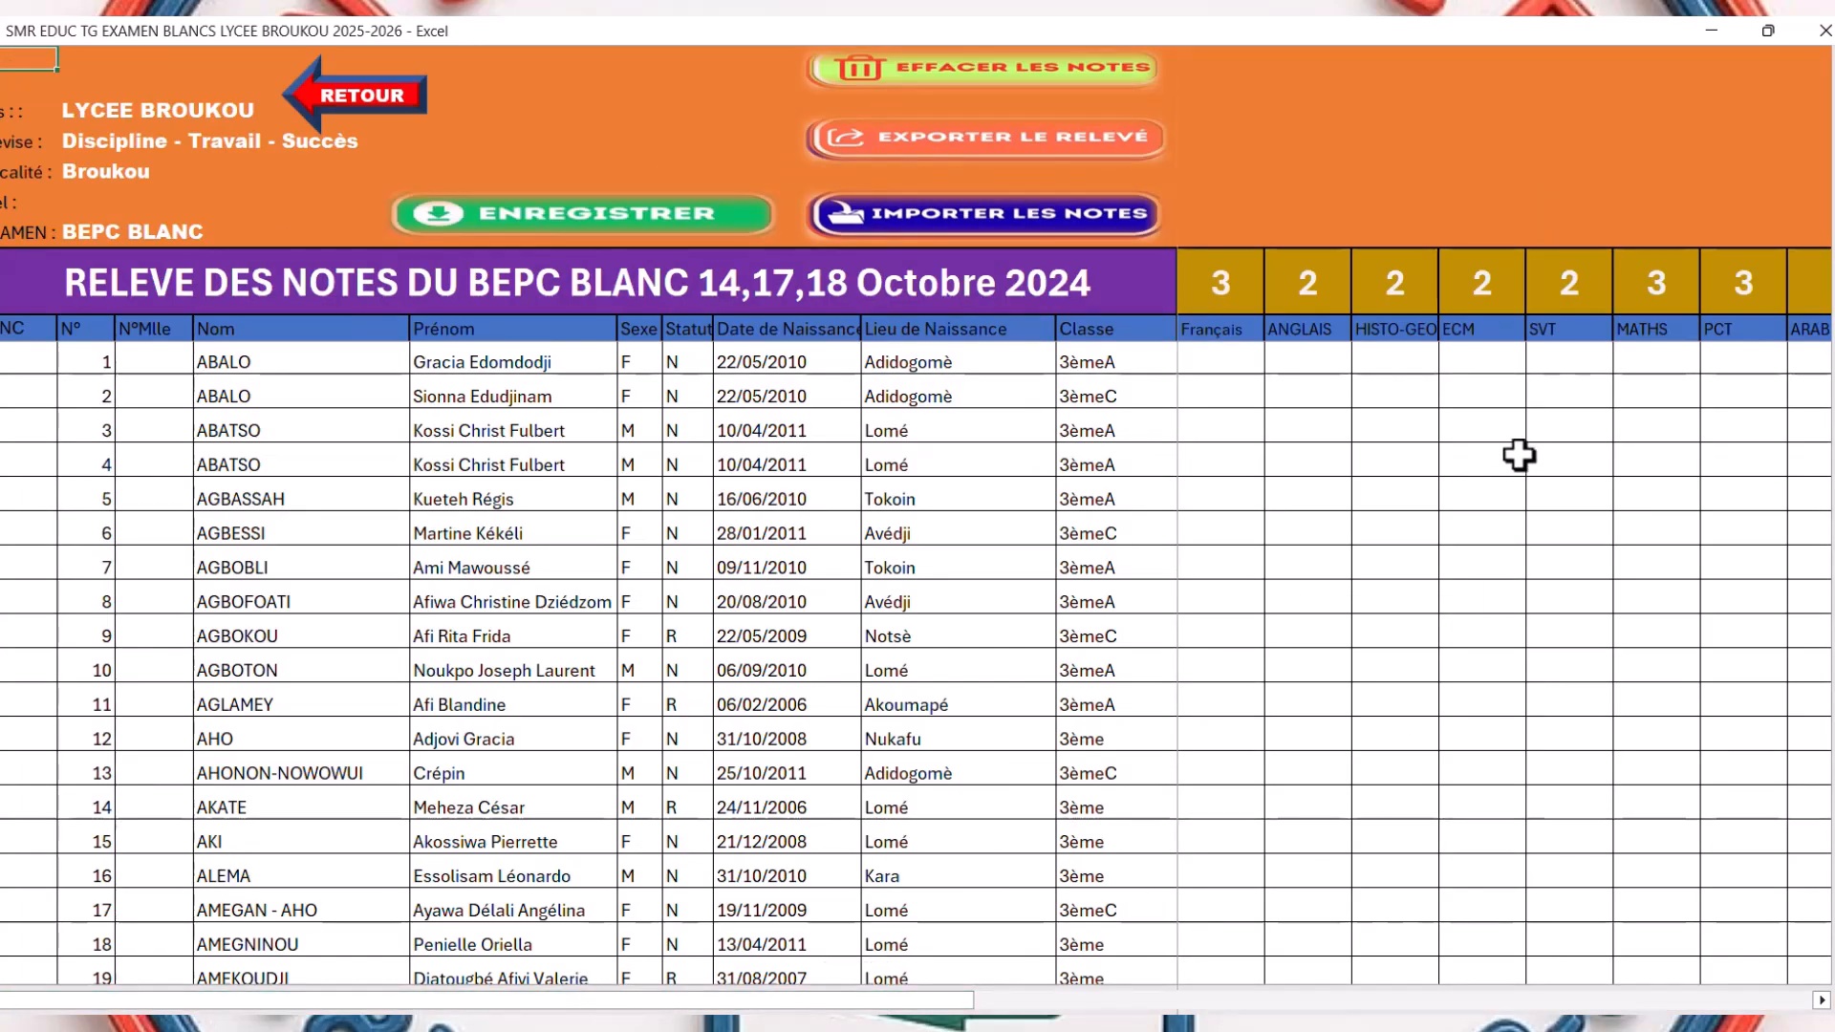
drag(1821, 110, 1793, 67)
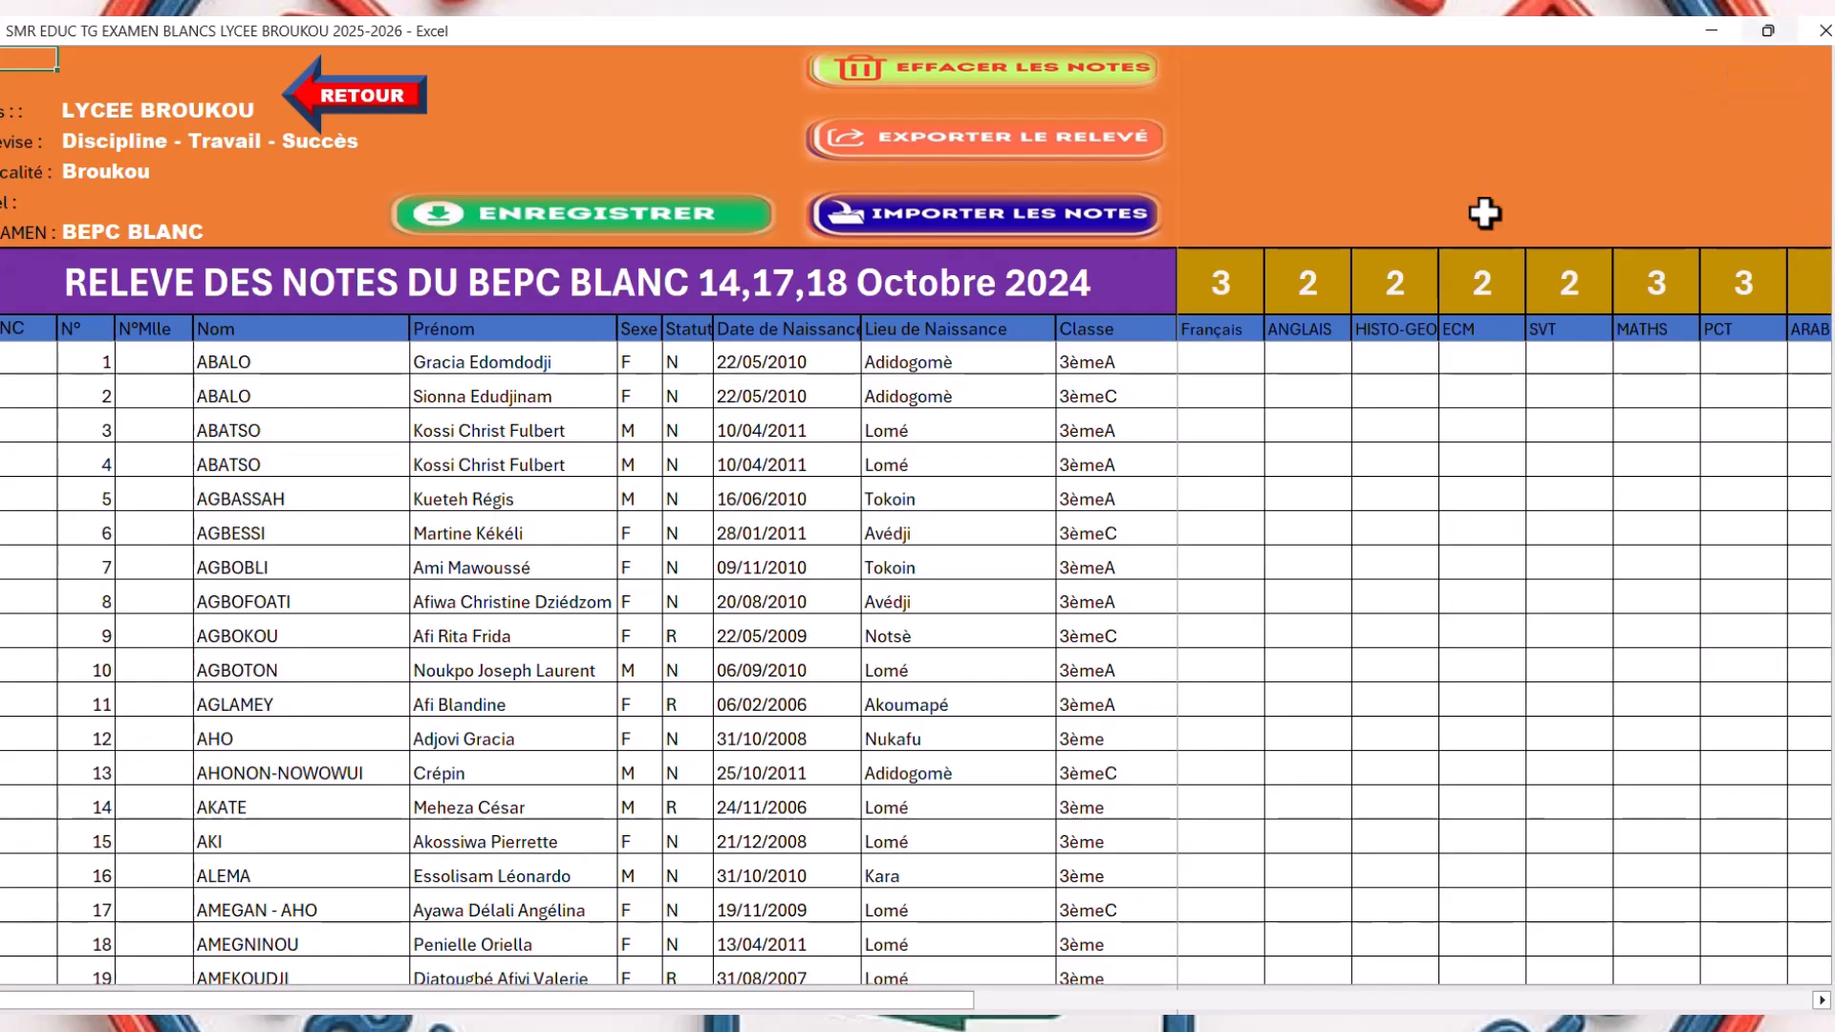
drag(1104, 369, 1120, 736)
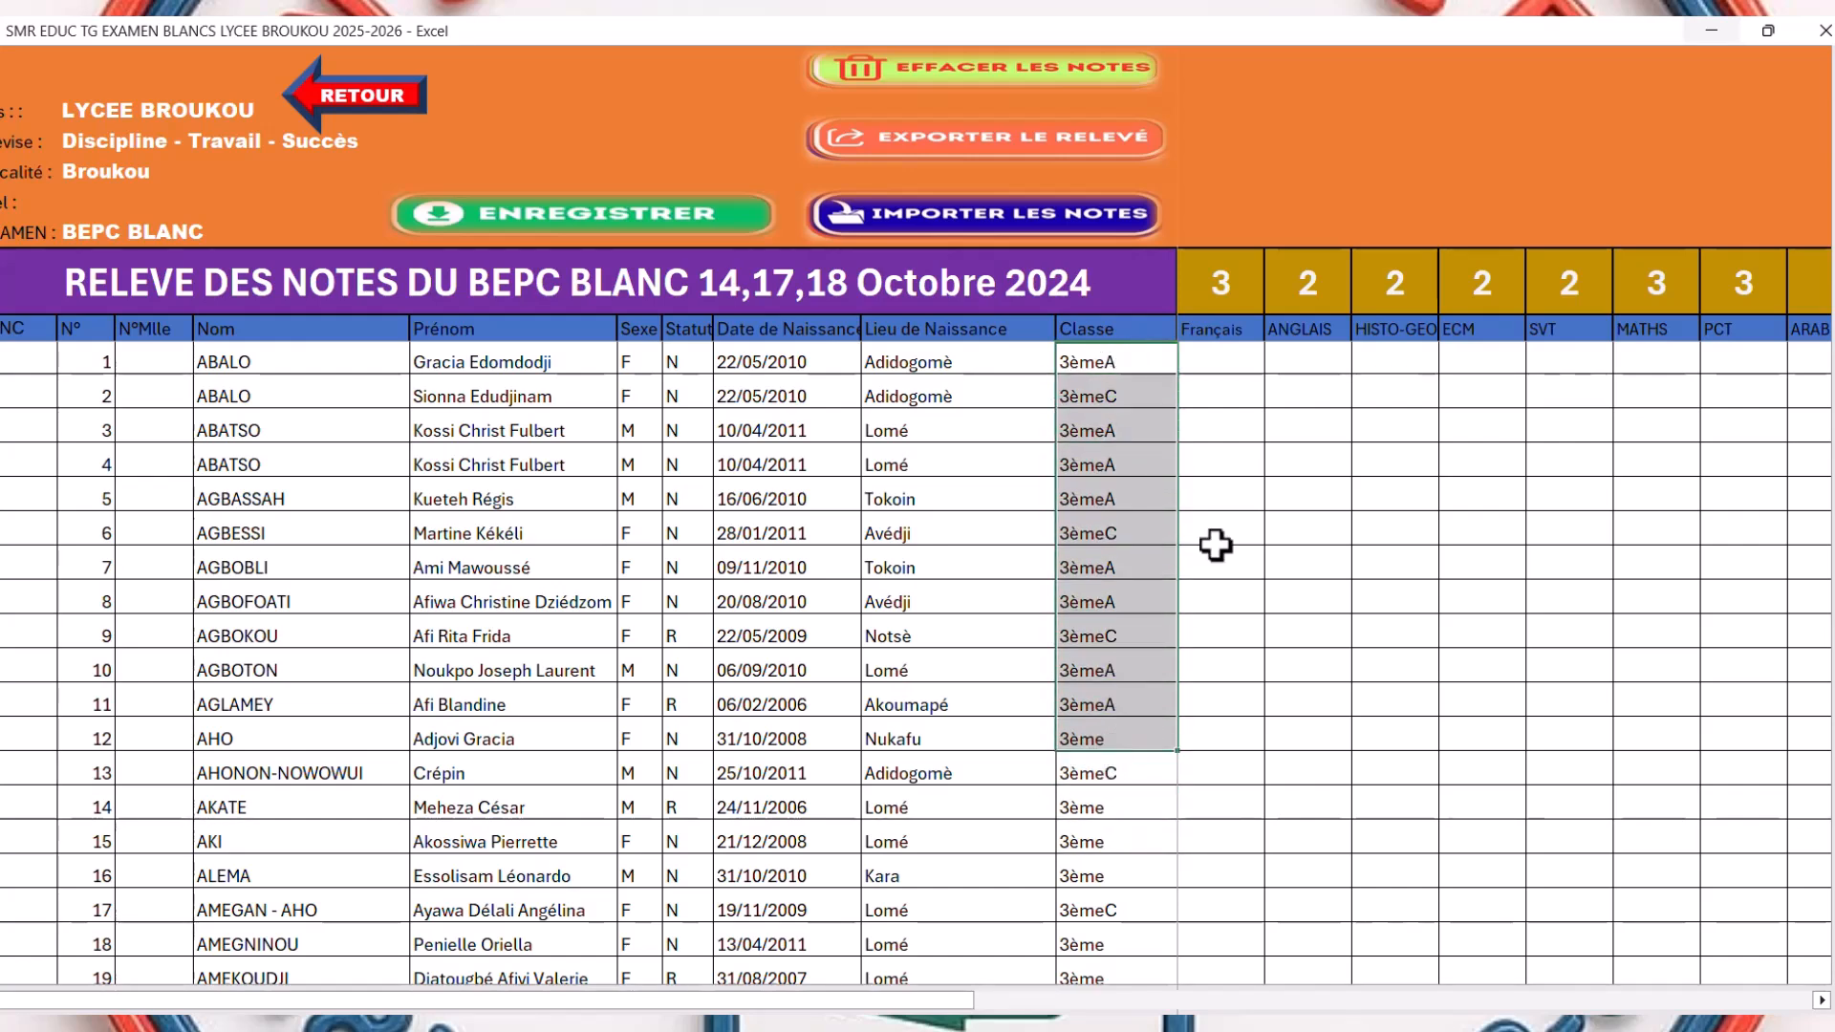
click(1237, 362)
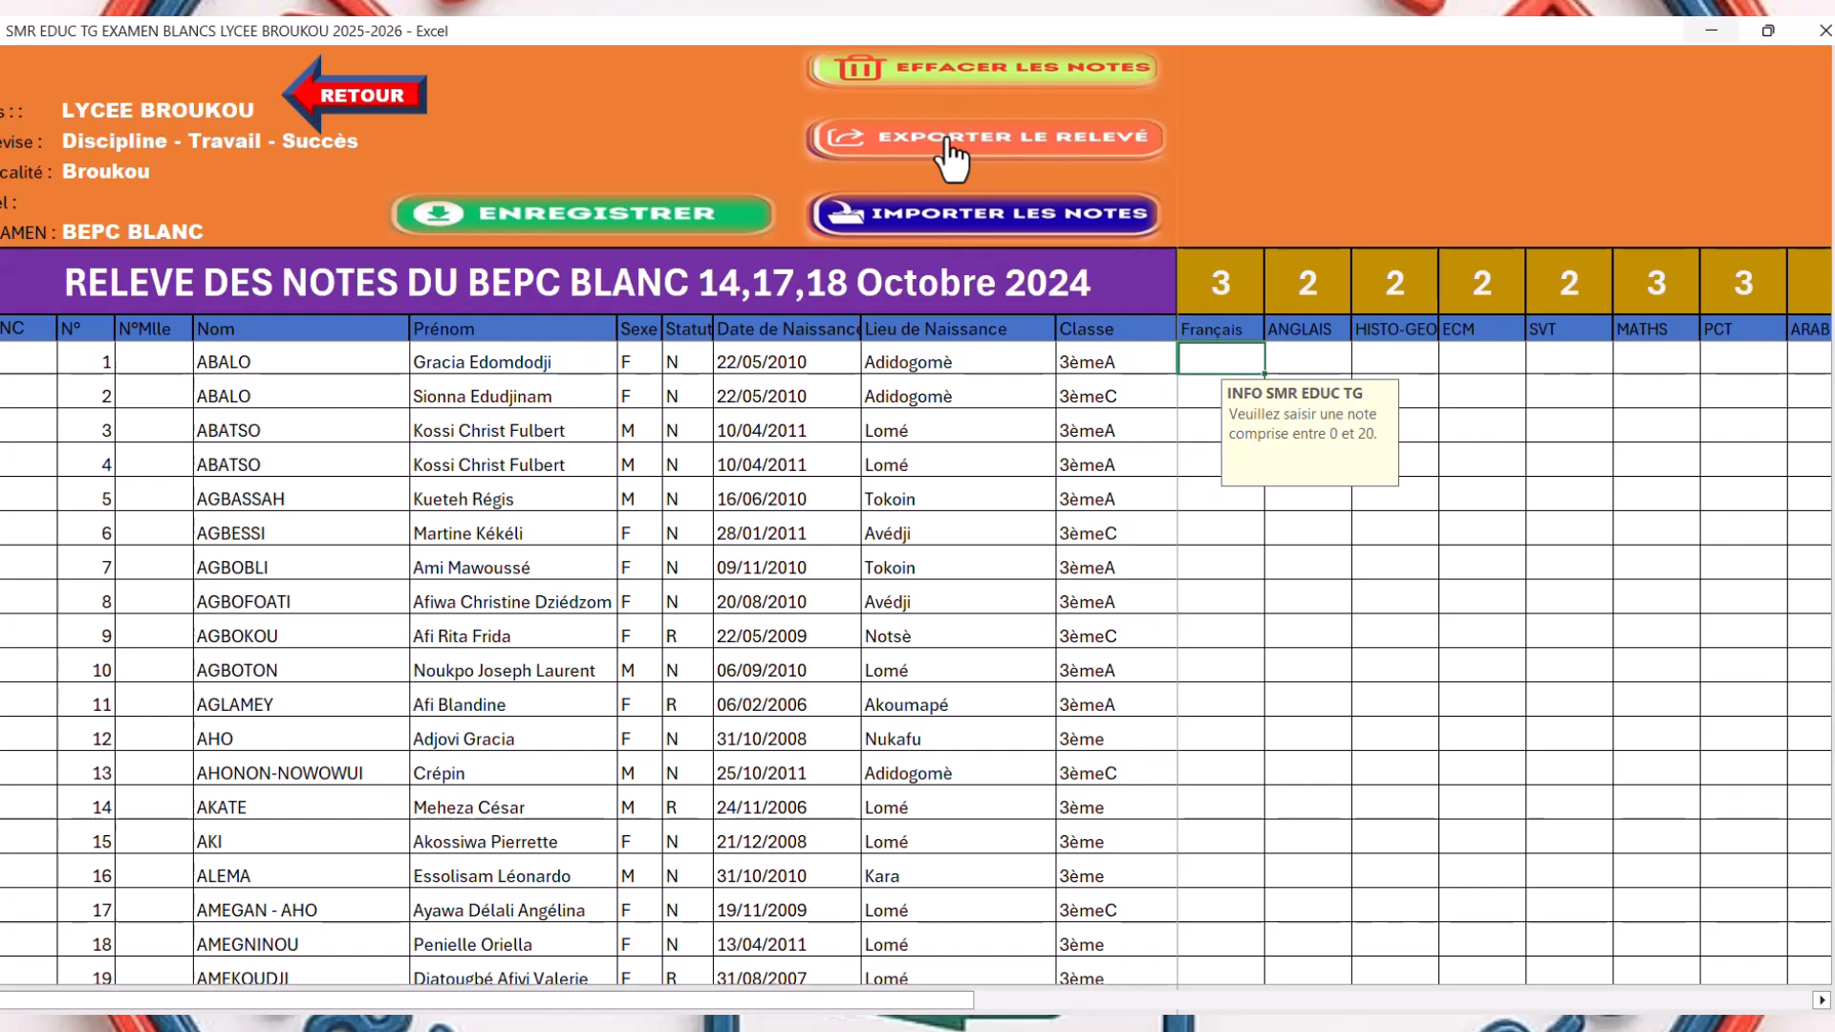
- Set the C/NC status of candidates 1 and 3 to C and of candidates 2 and 4 to NC
click(23, 355)
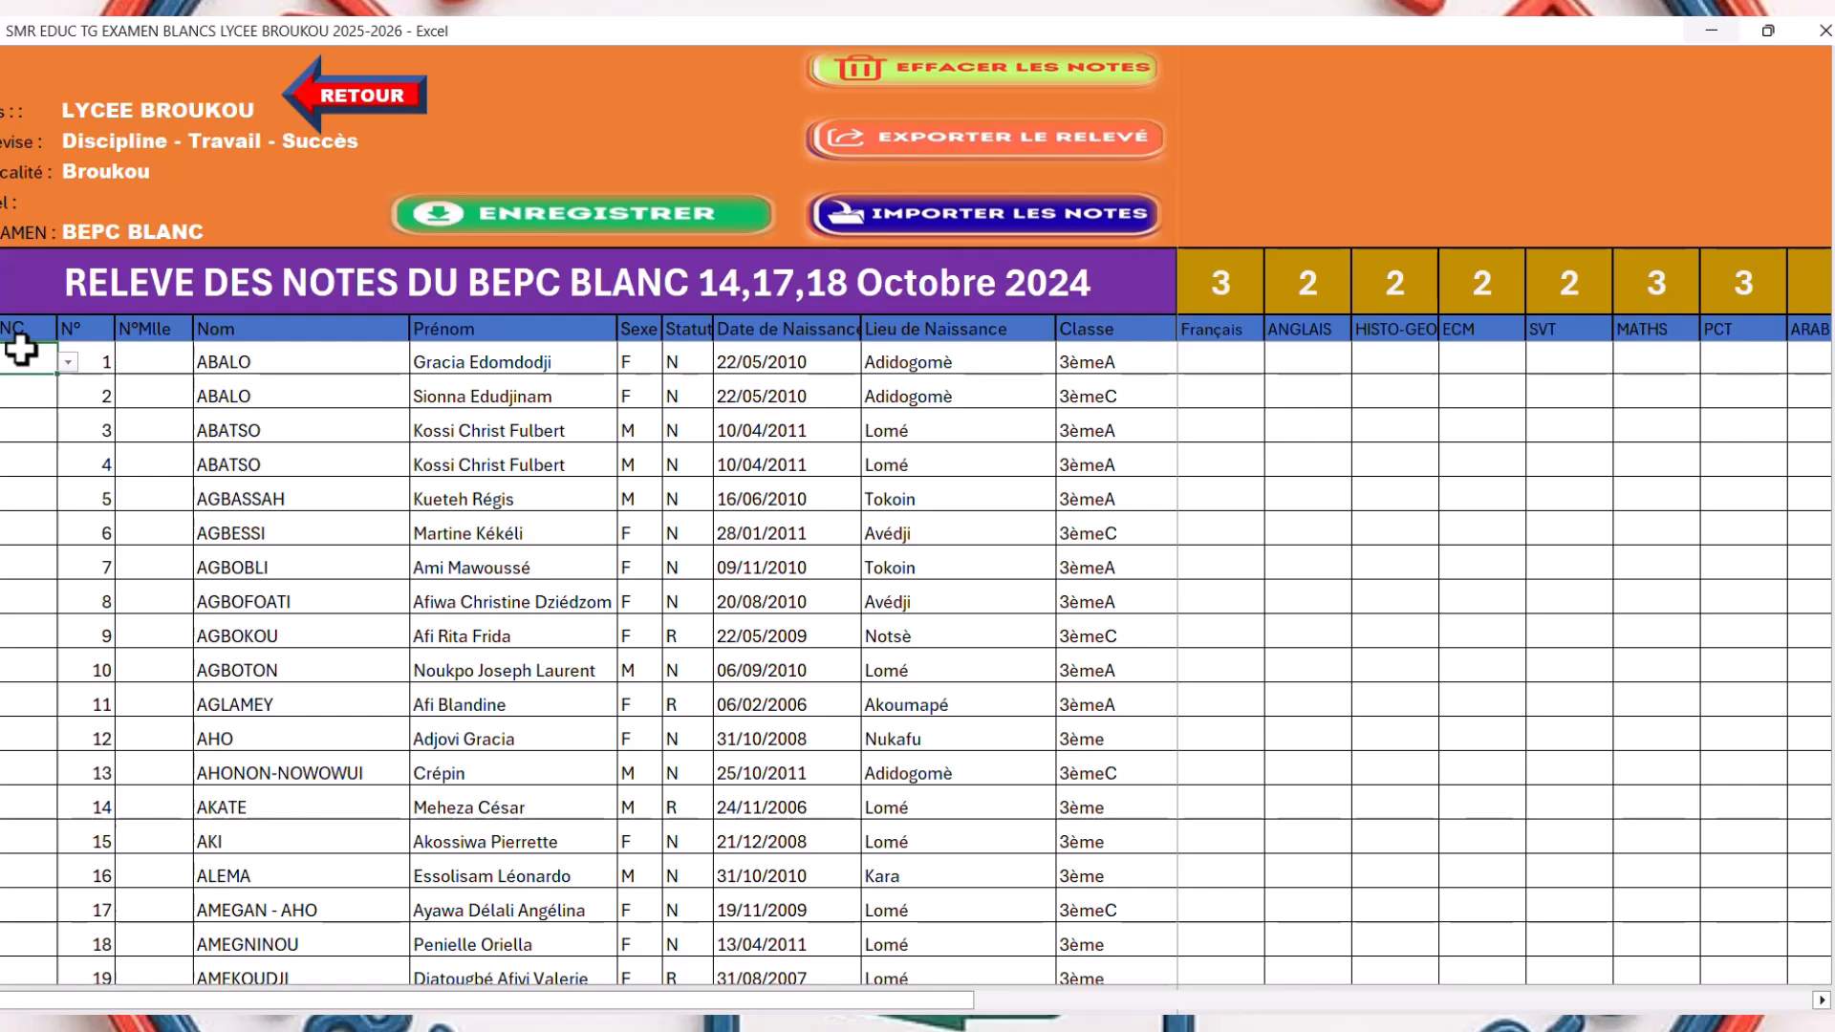
click(67, 363)
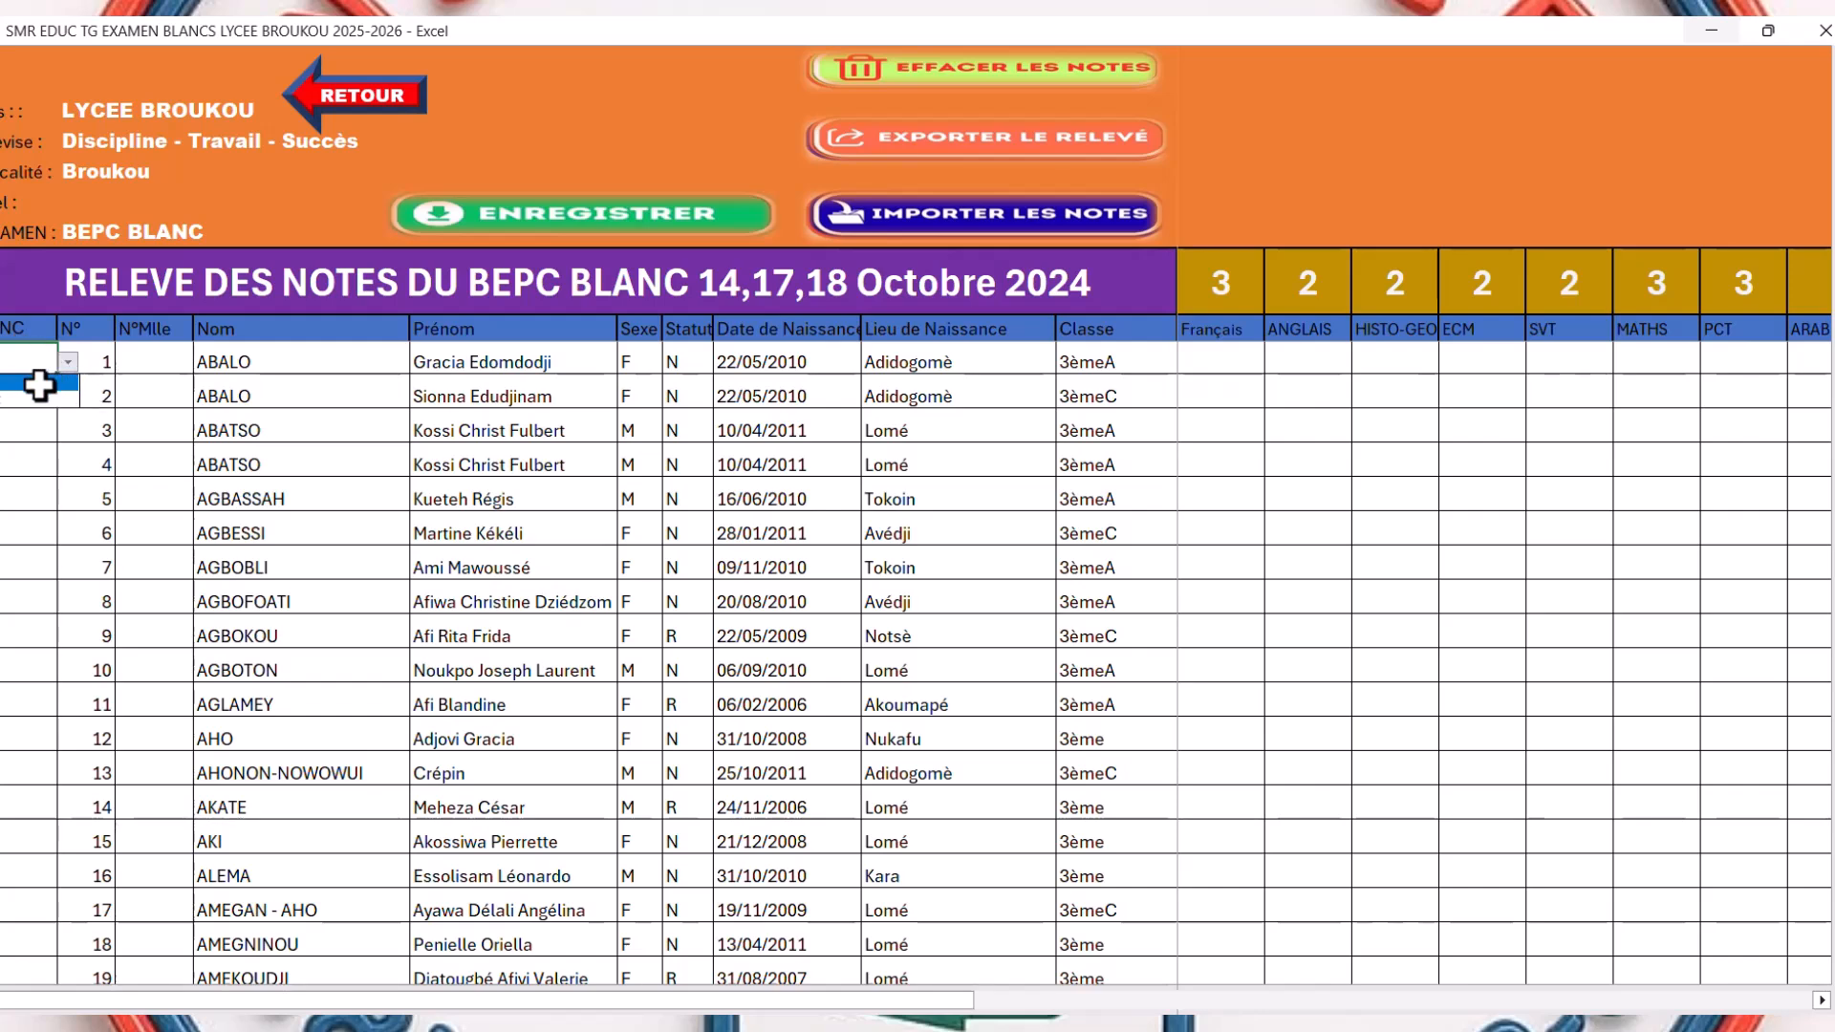
click(39, 385)
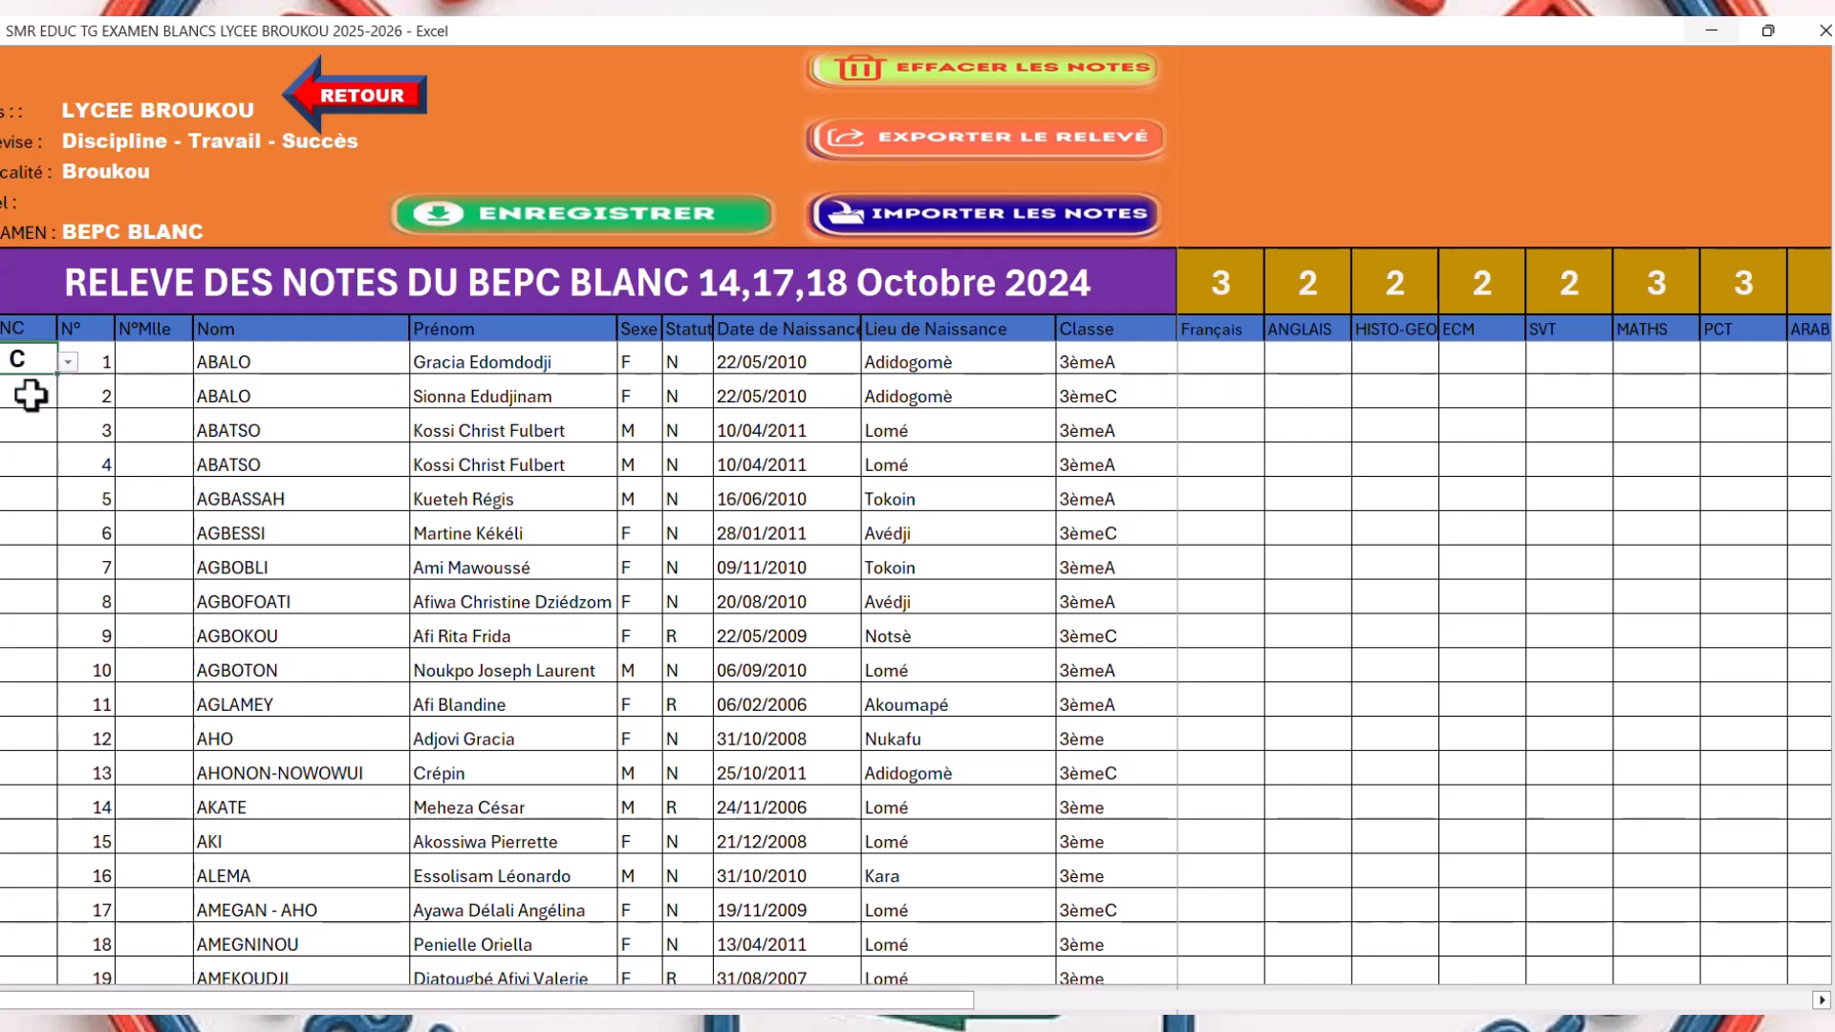
click(55, 399)
click(68, 395)
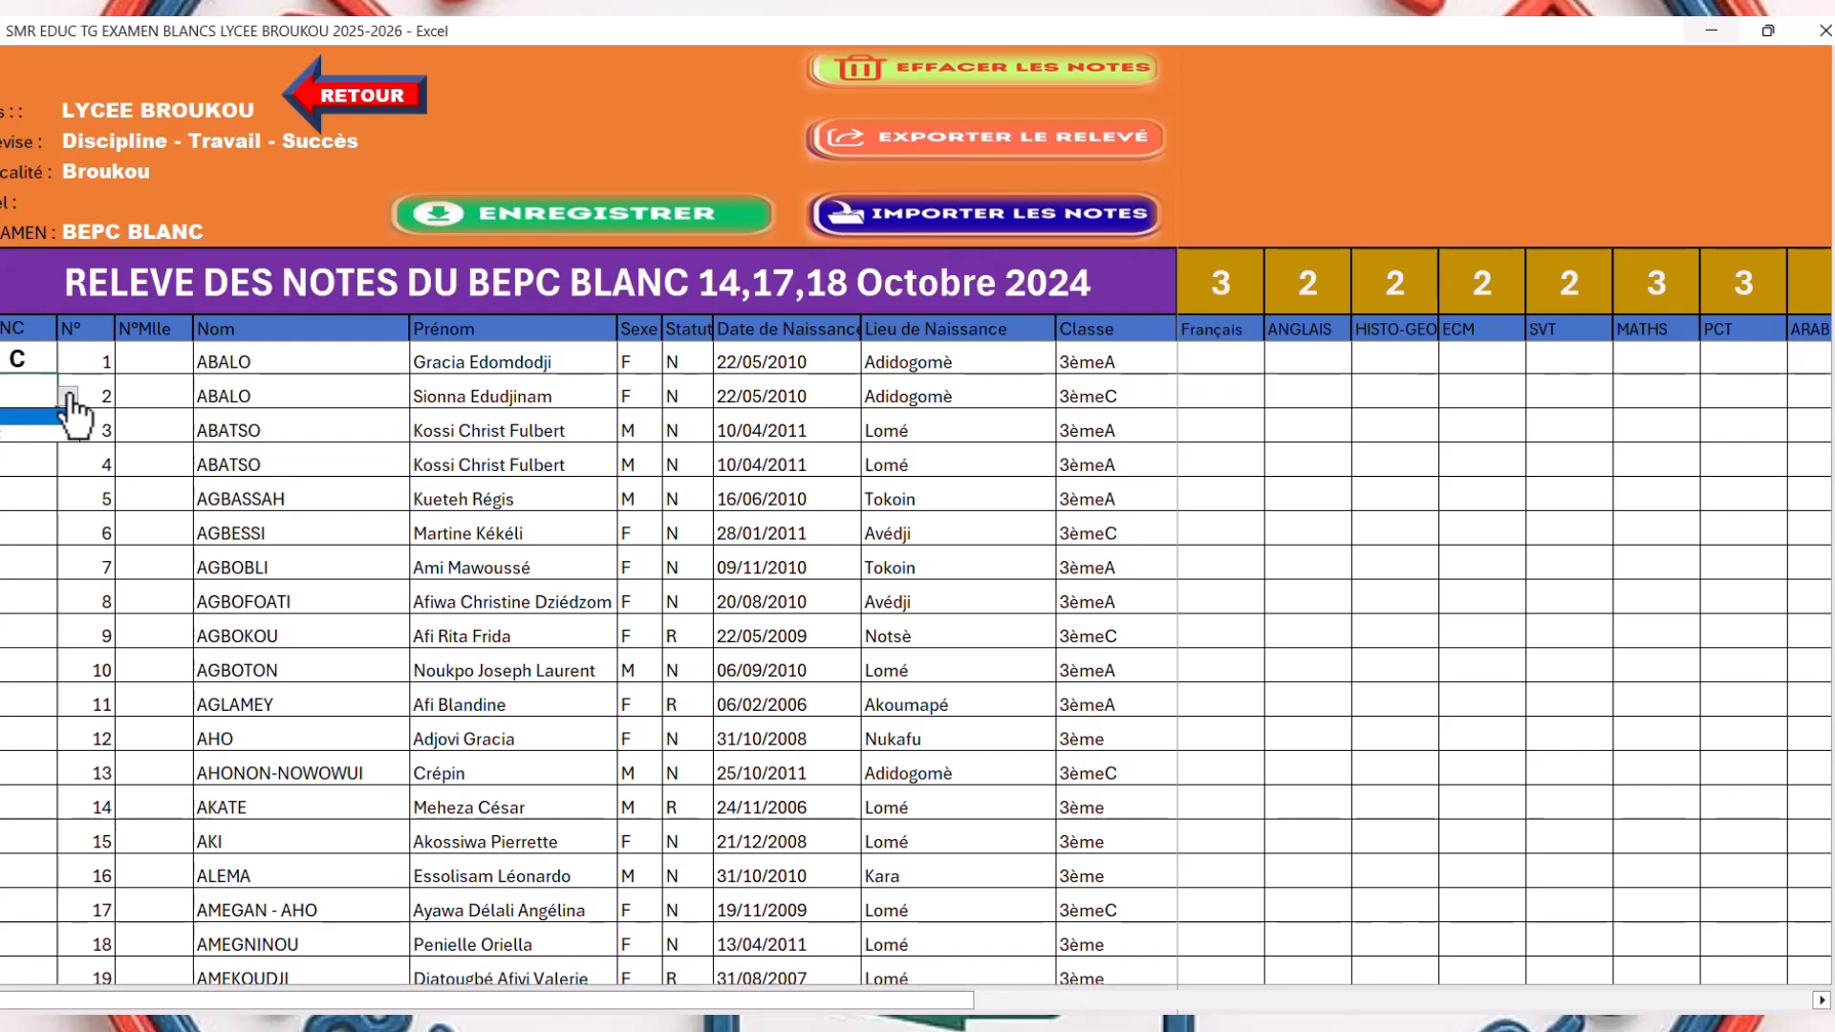
click(30, 433)
click(26, 435)
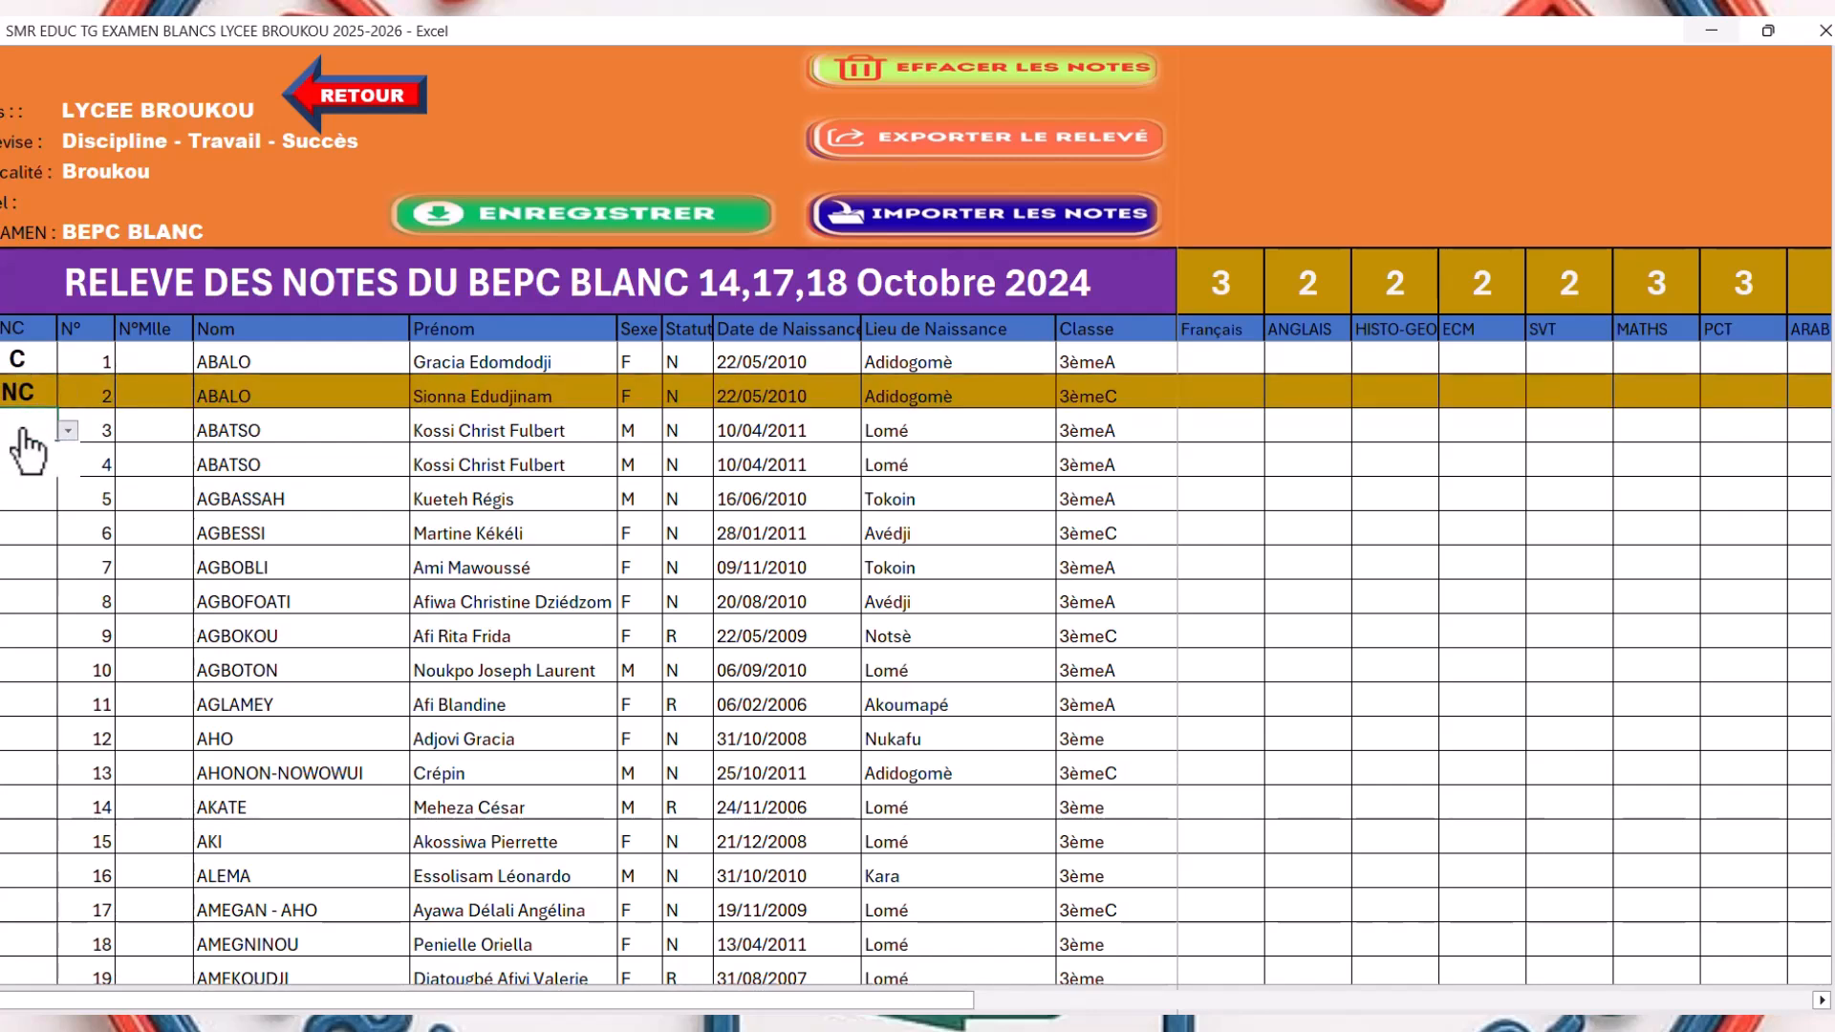
click(13, 455)
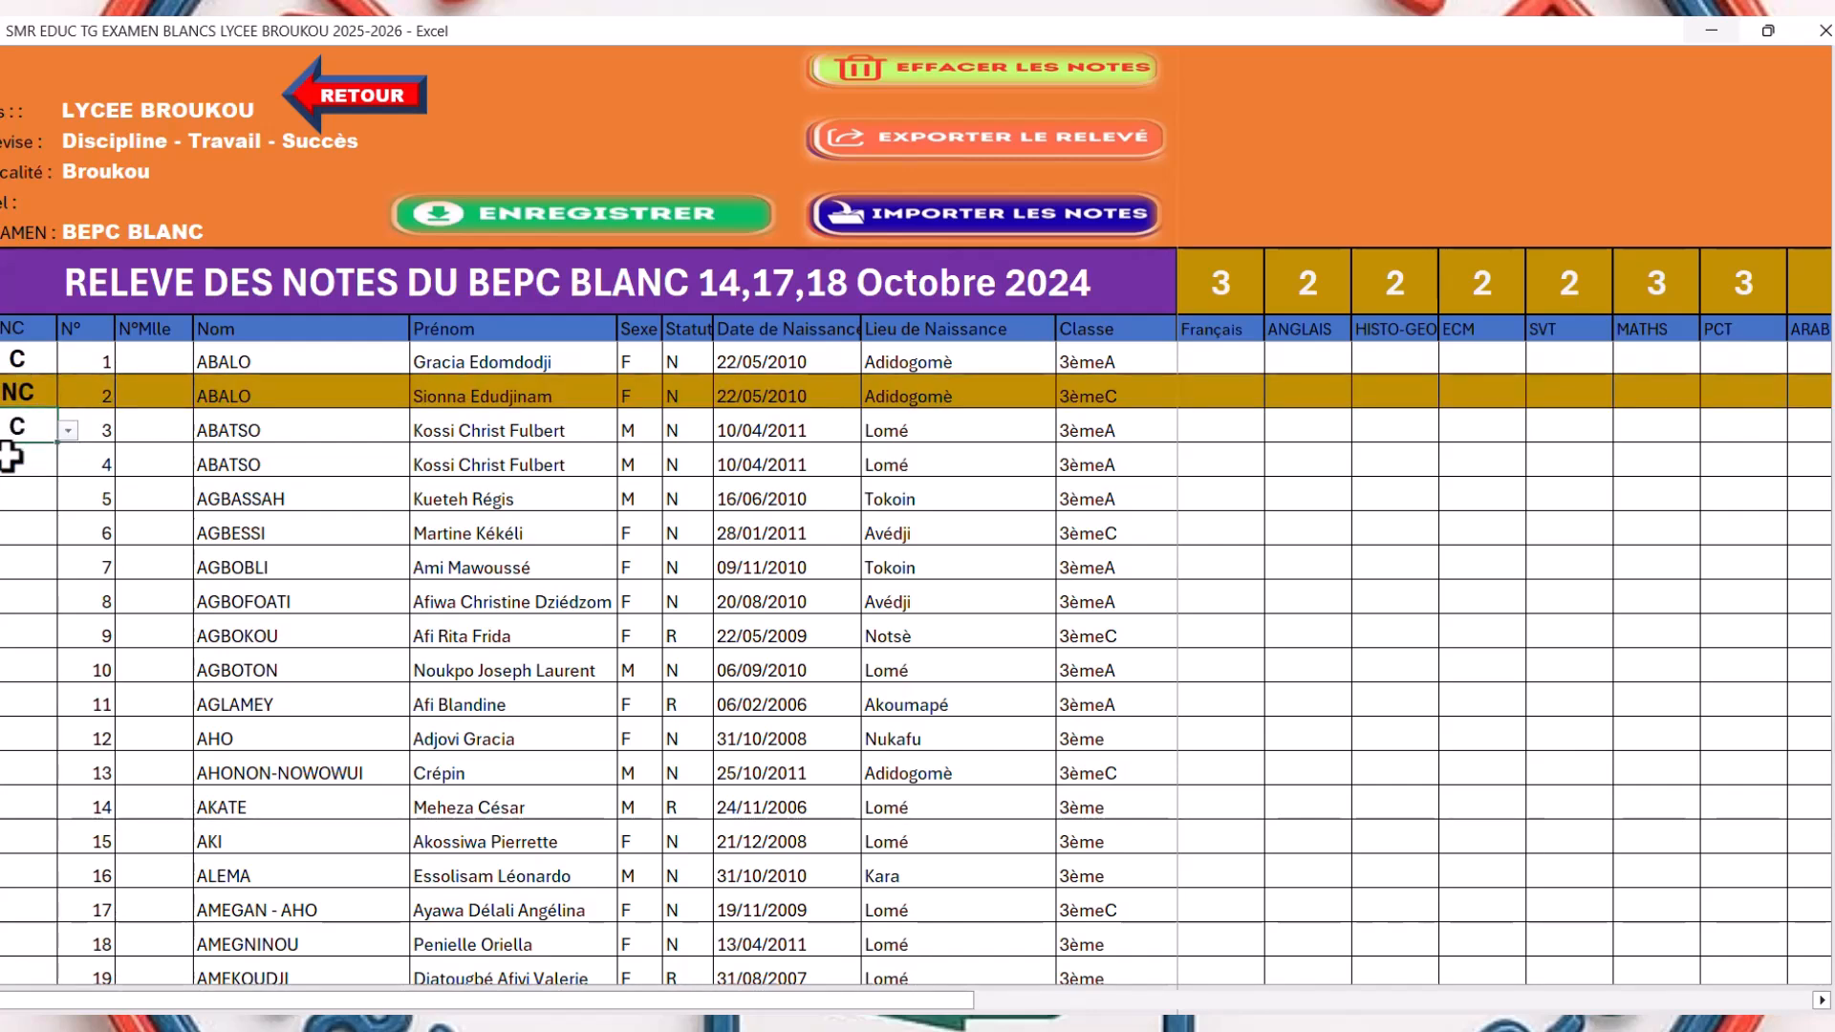
click(33, 467)
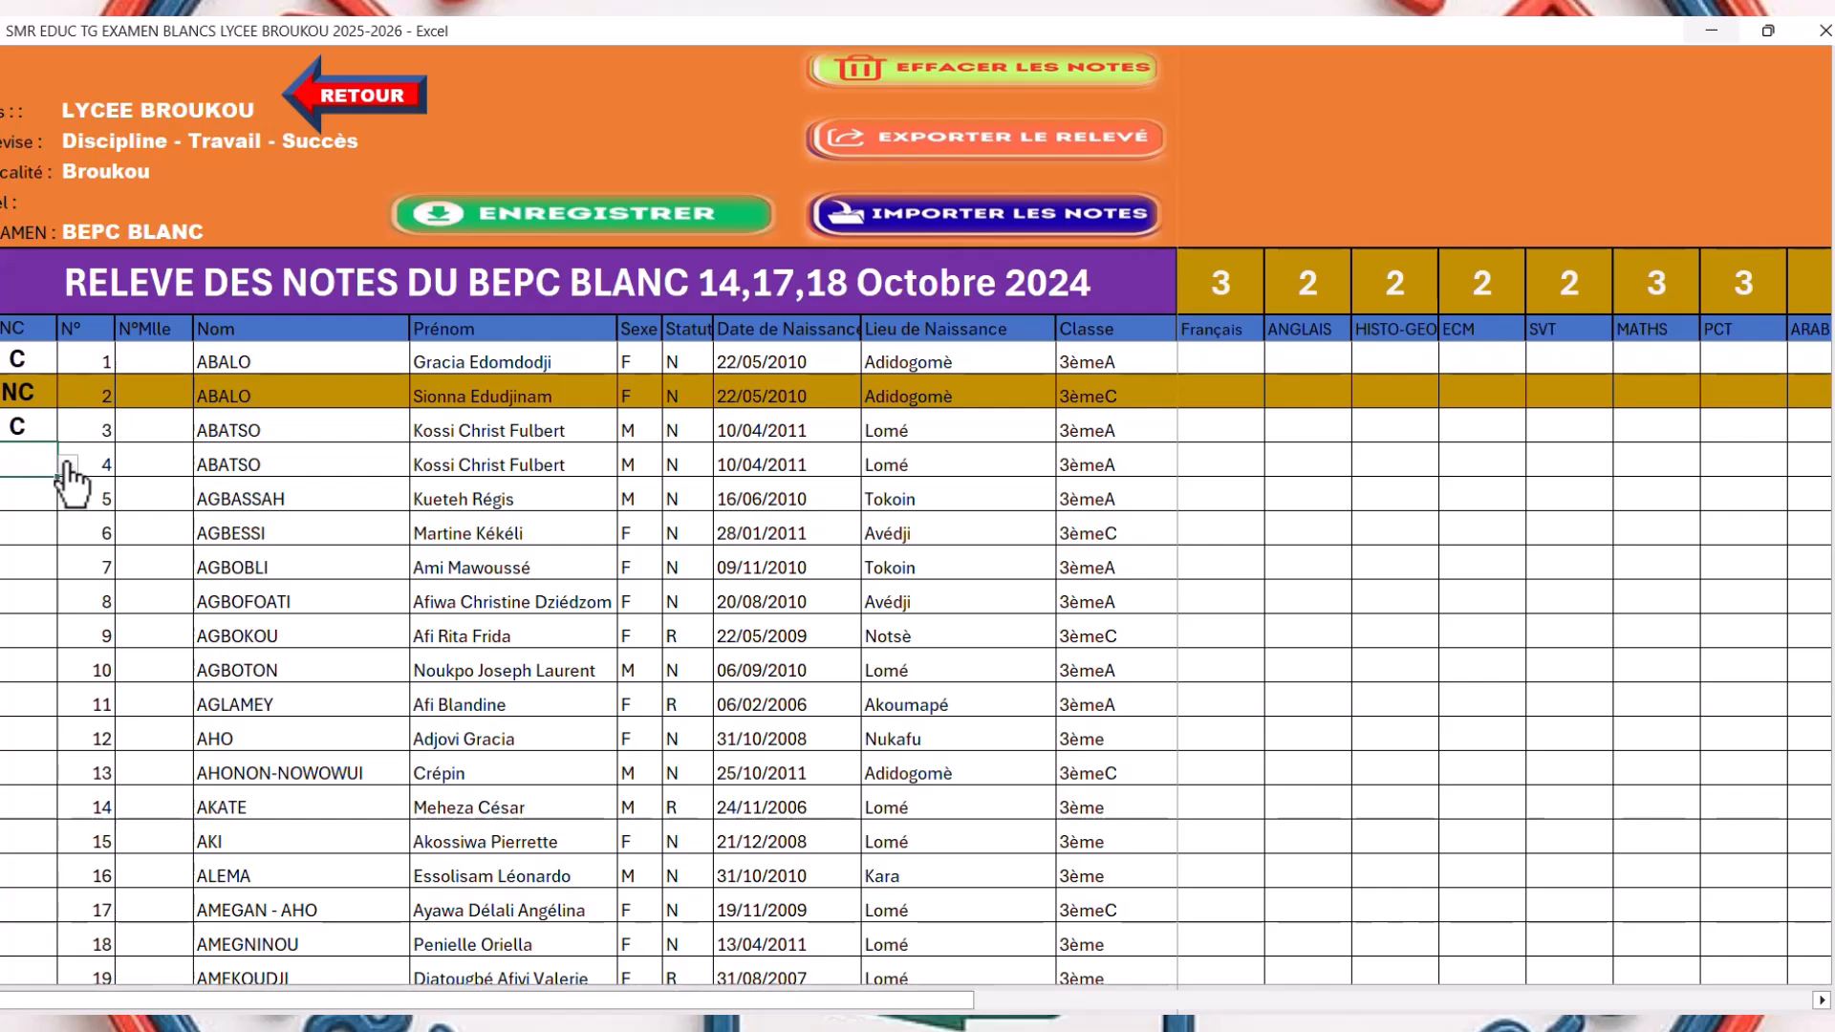
click(67, 465)
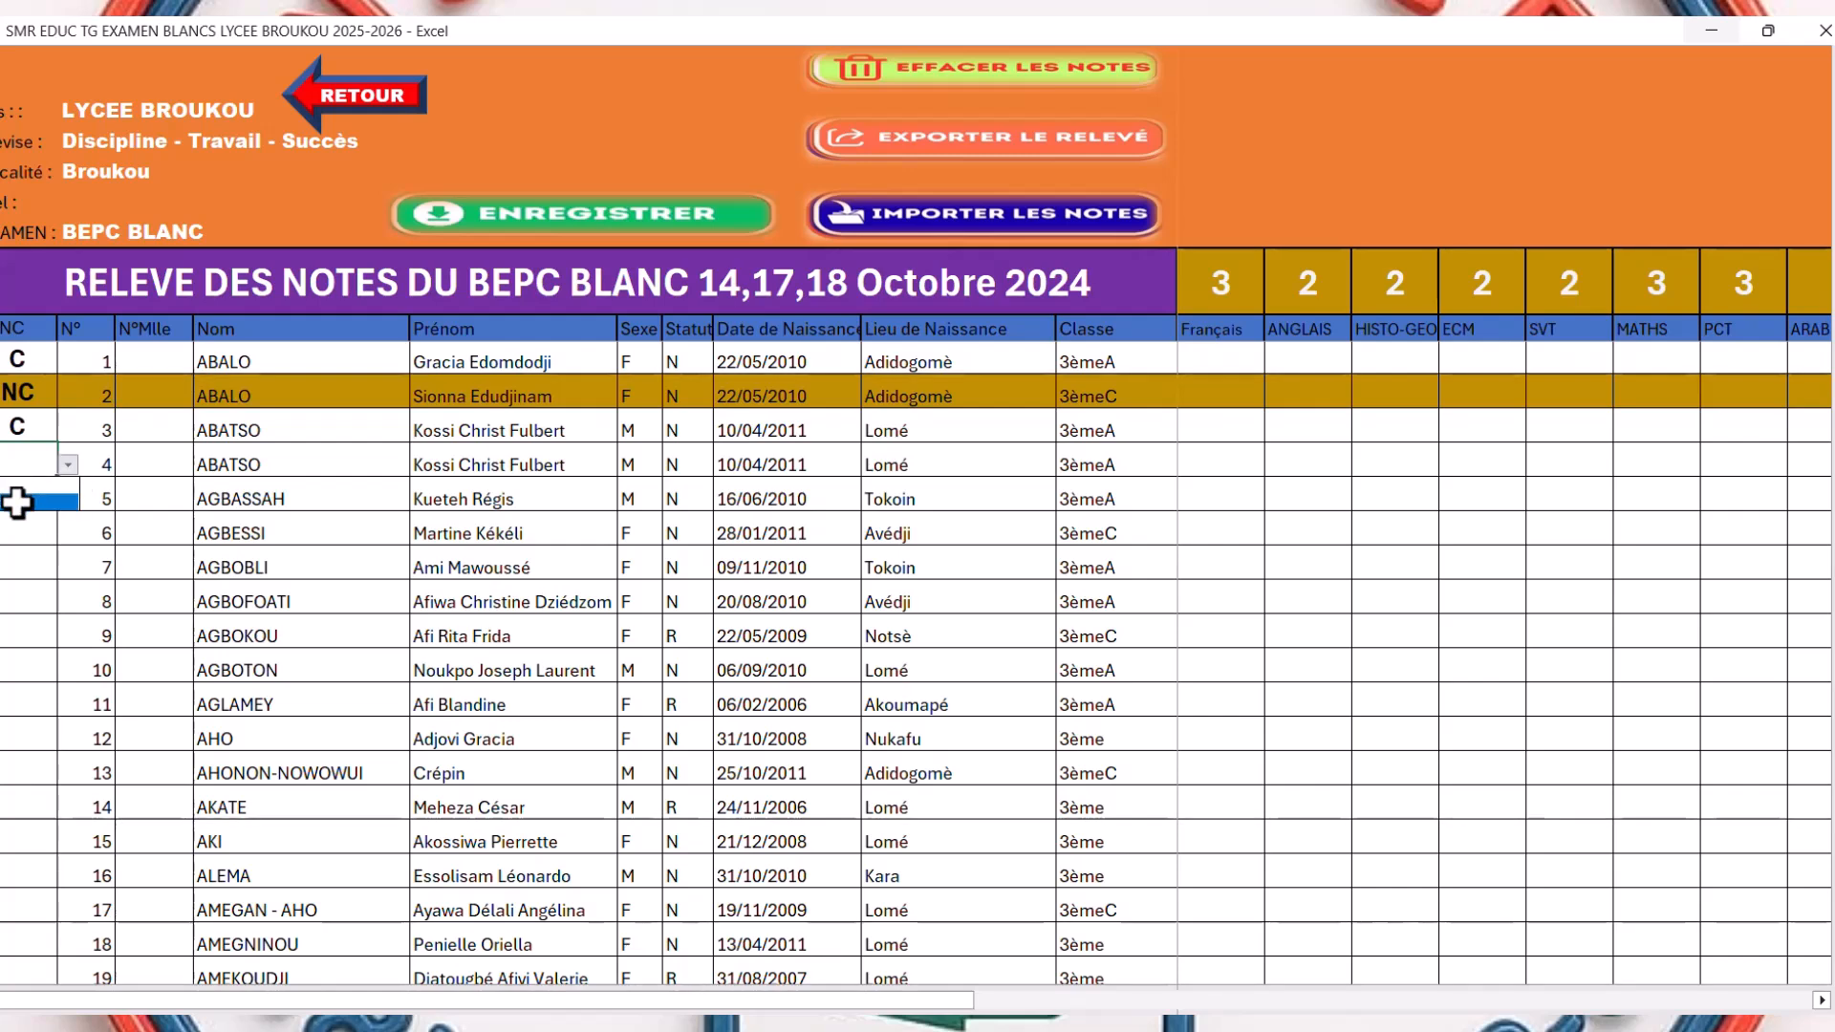
click(16, 502)
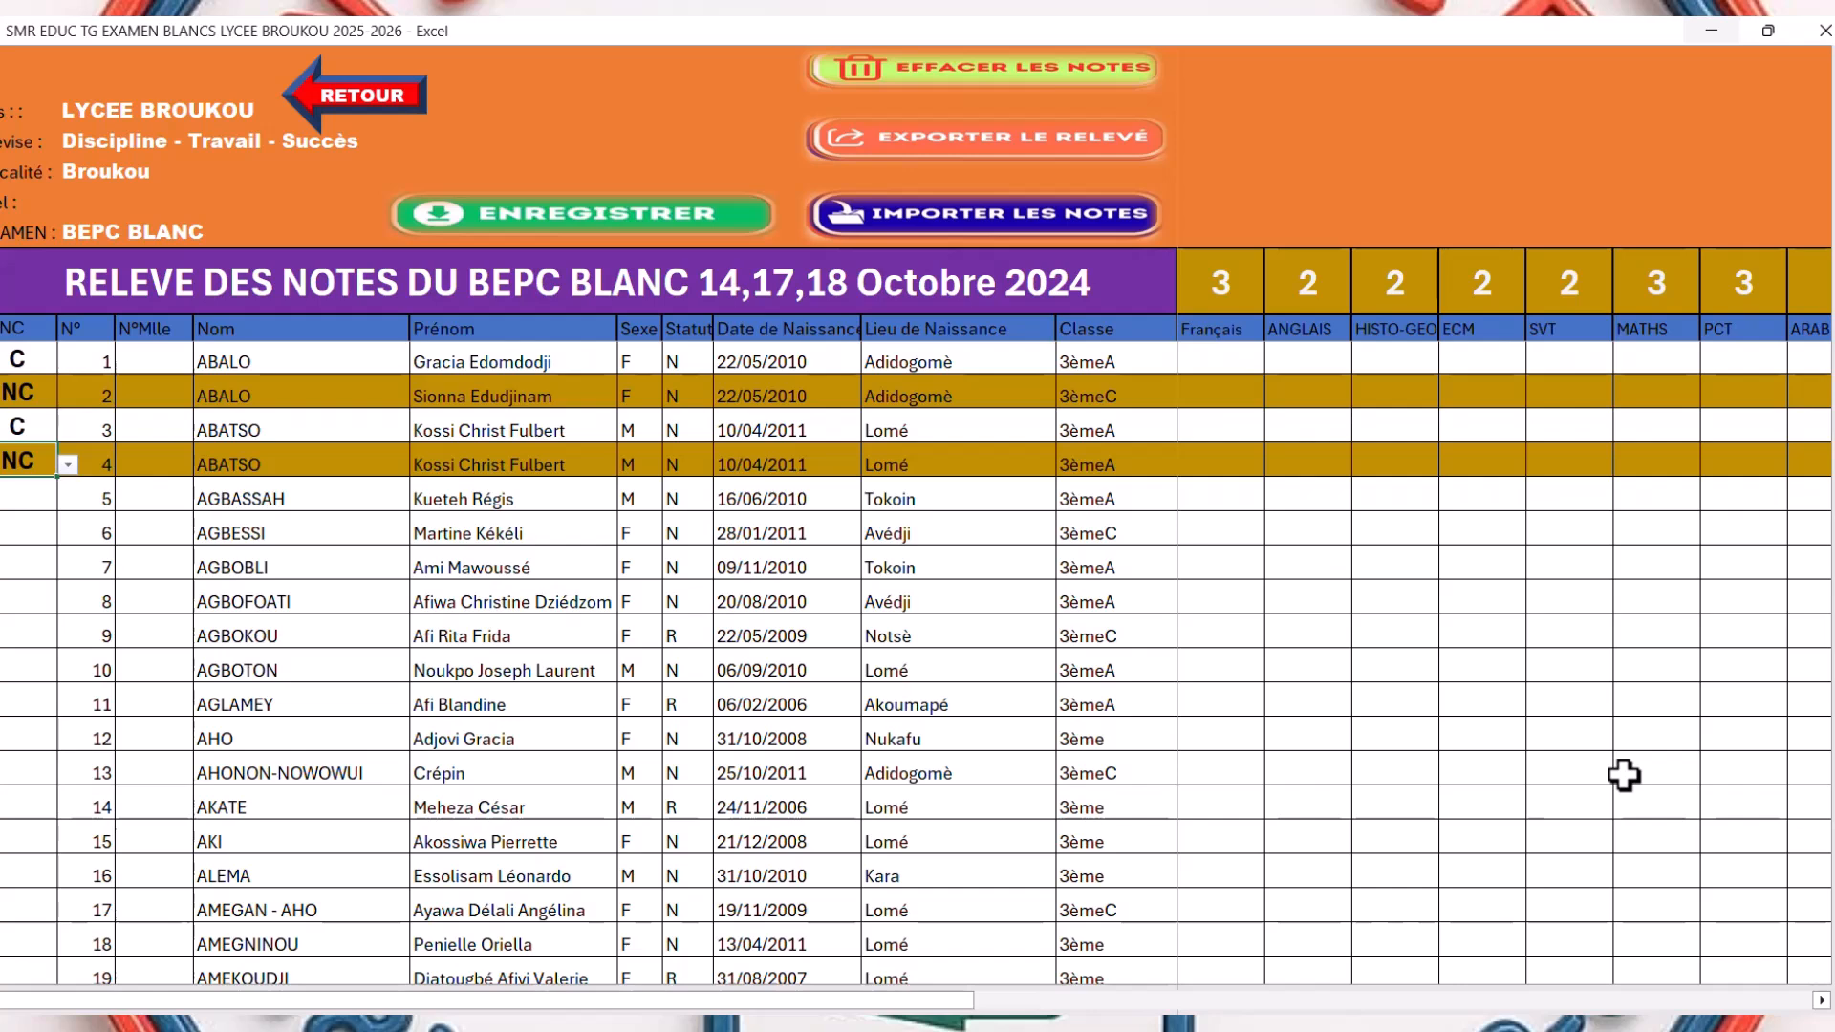
- Export the BEPC Blanc 1 grade sheet, show its save folder and open the exported workbook
click(946, 139)
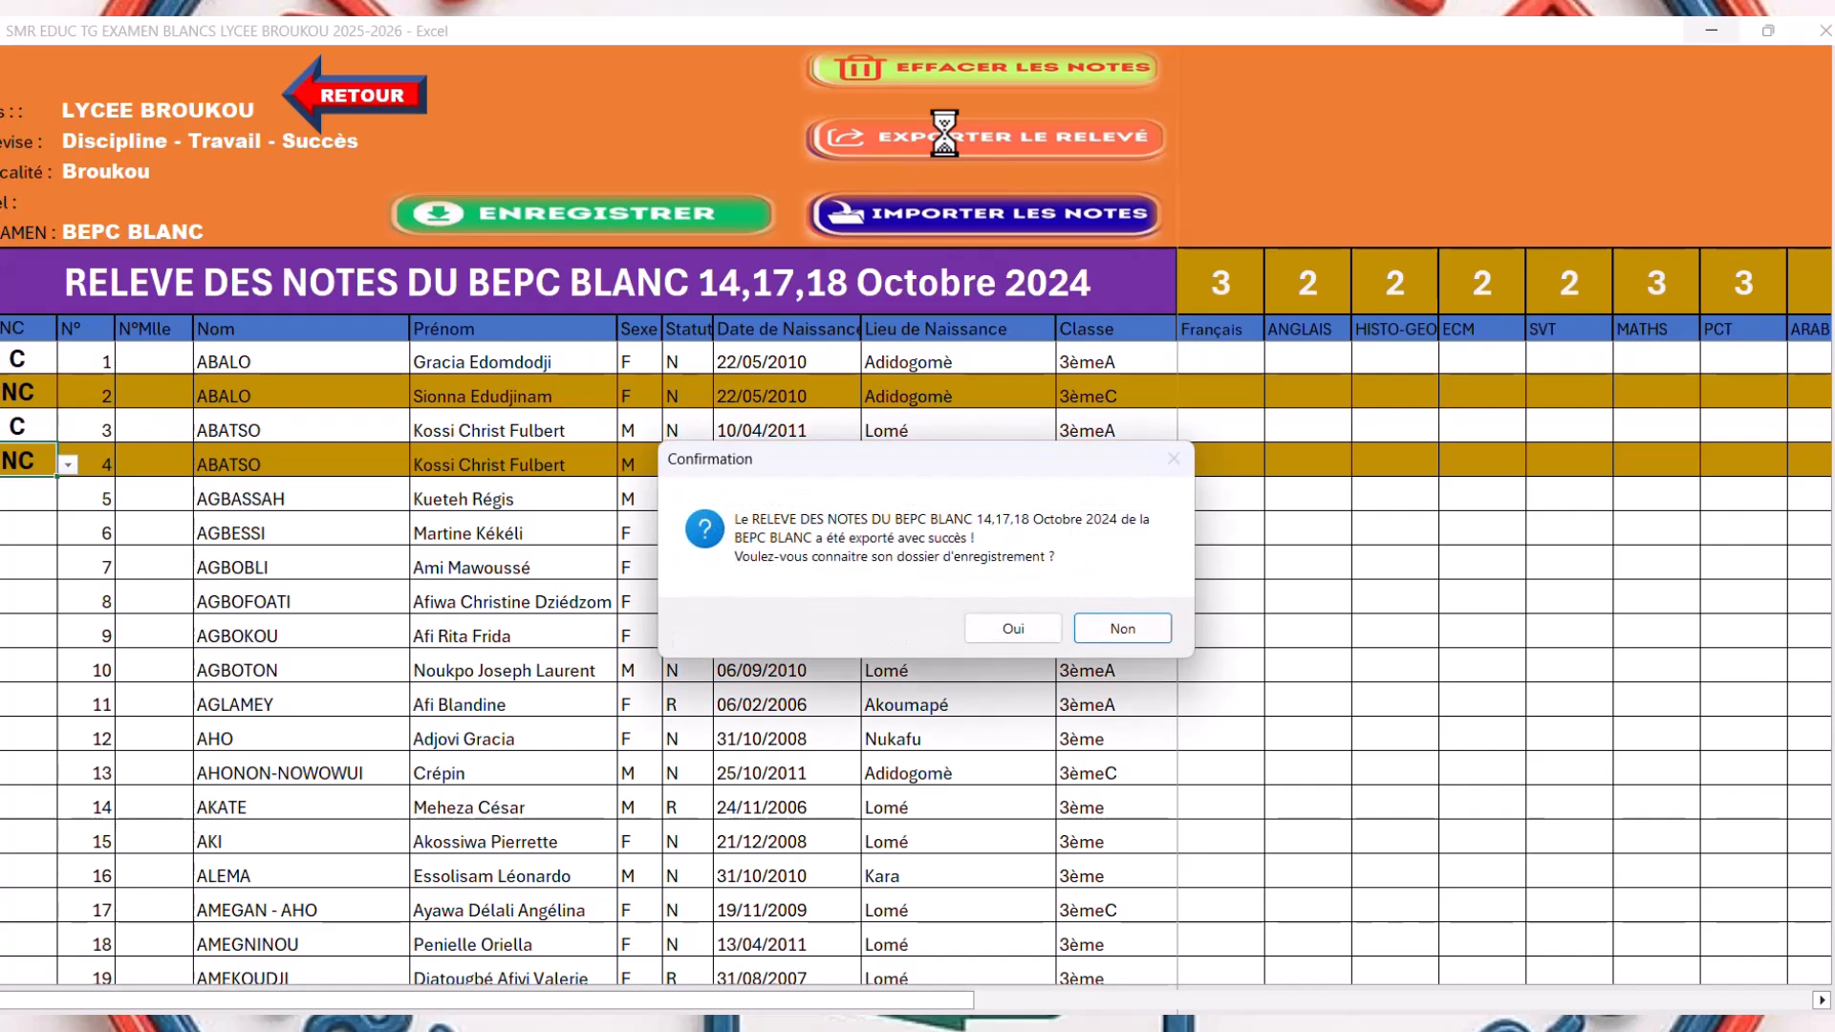
click(1023, 635)
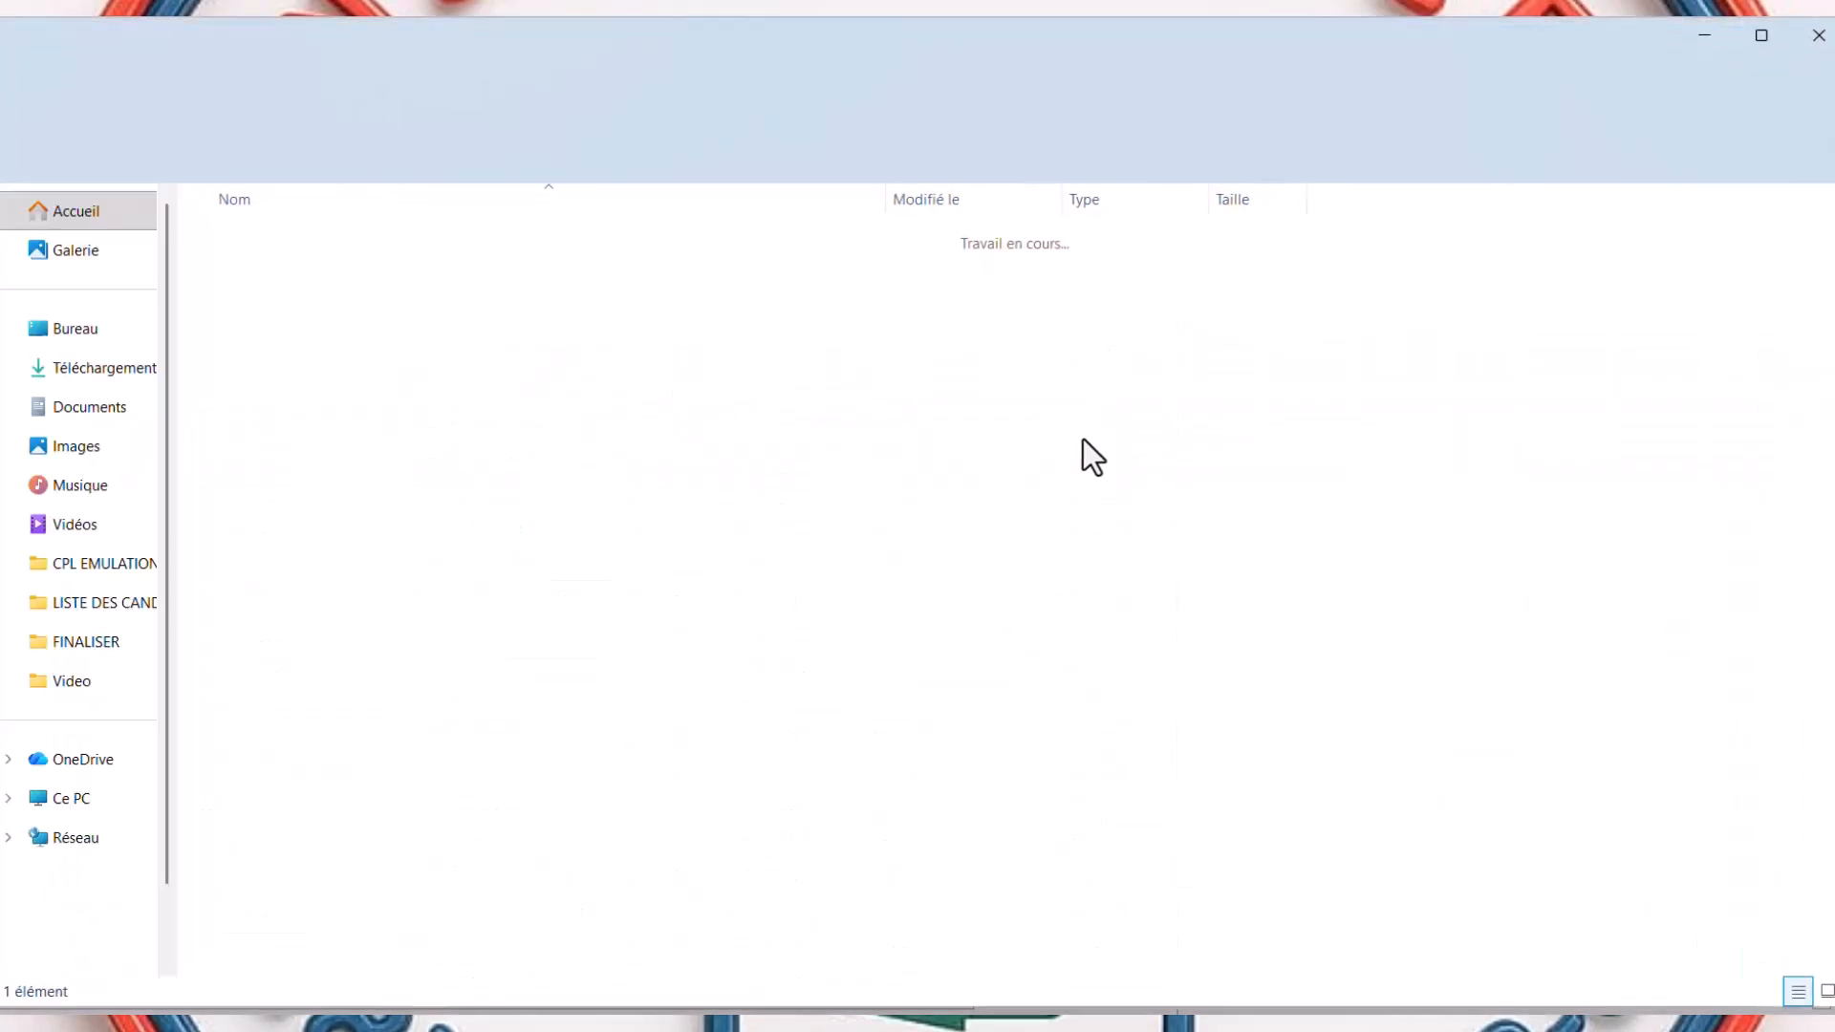
double_click(605, 237)
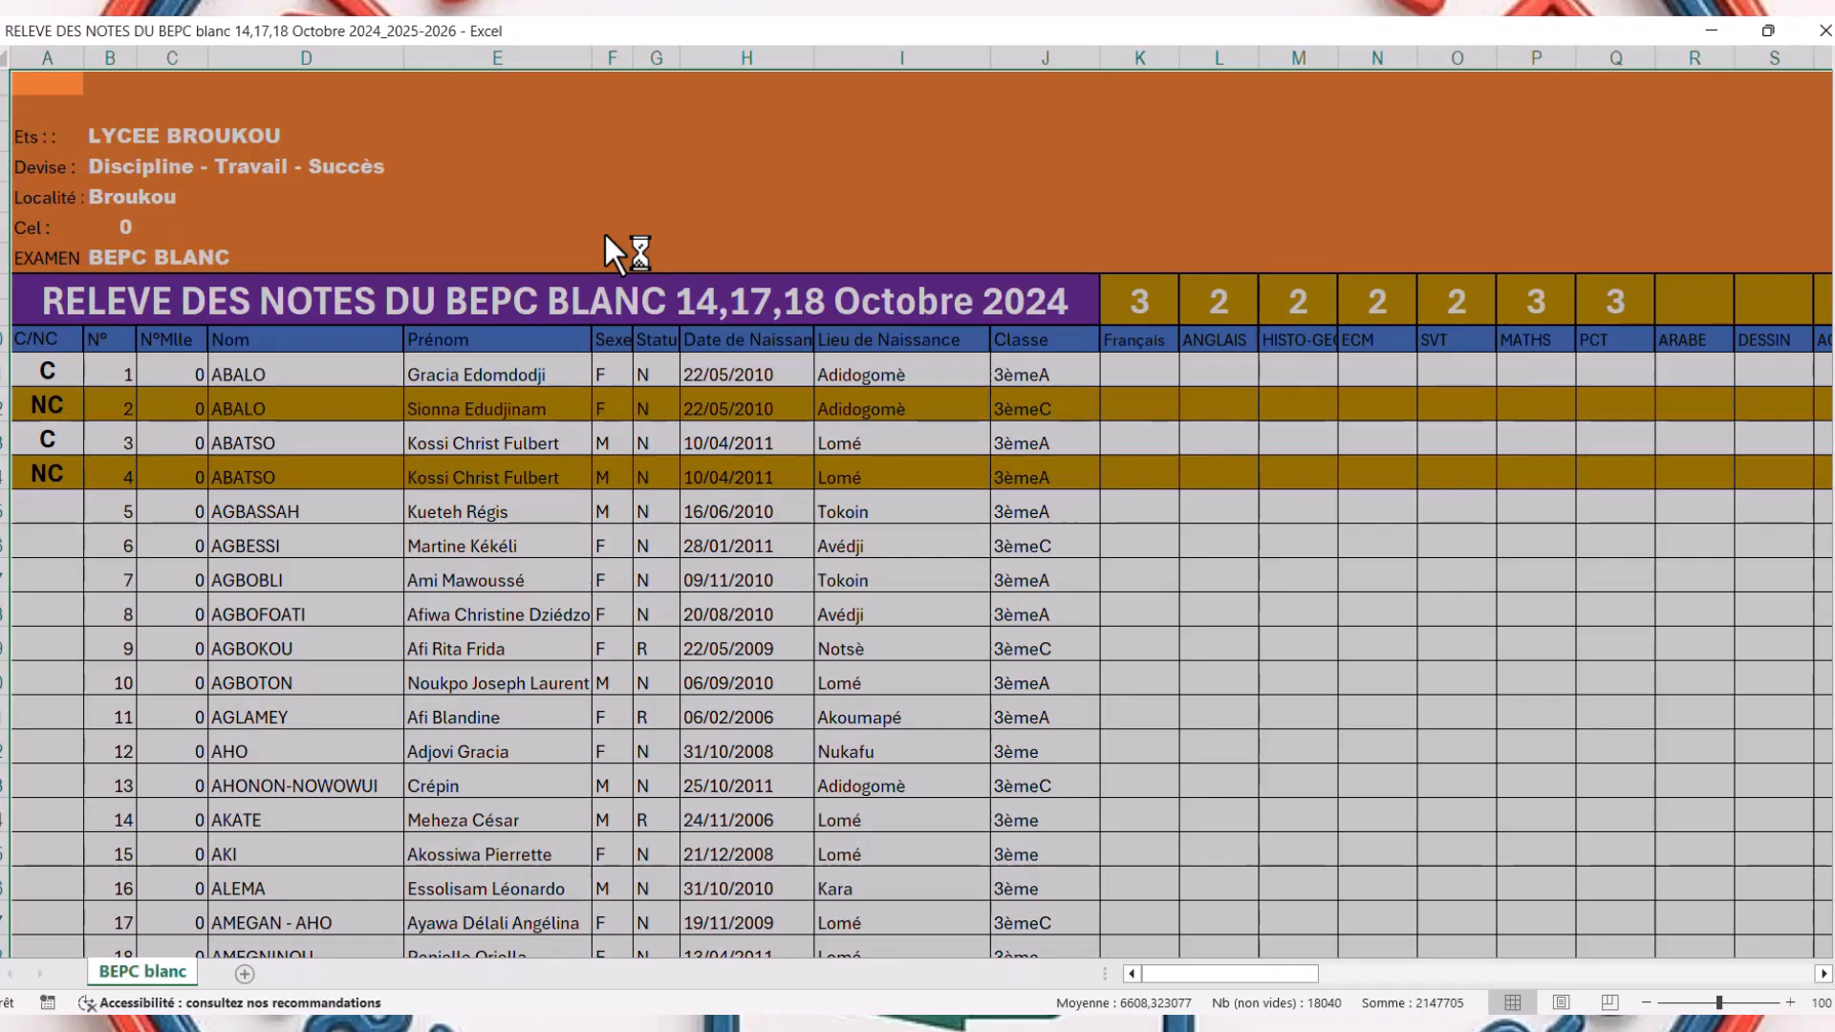
- Enter candidate 1's grades in the exported sheet: 12 in Français, 13 in Anglais, 15 in Histo-Géo and 14 in ECM
click(1121, 371)
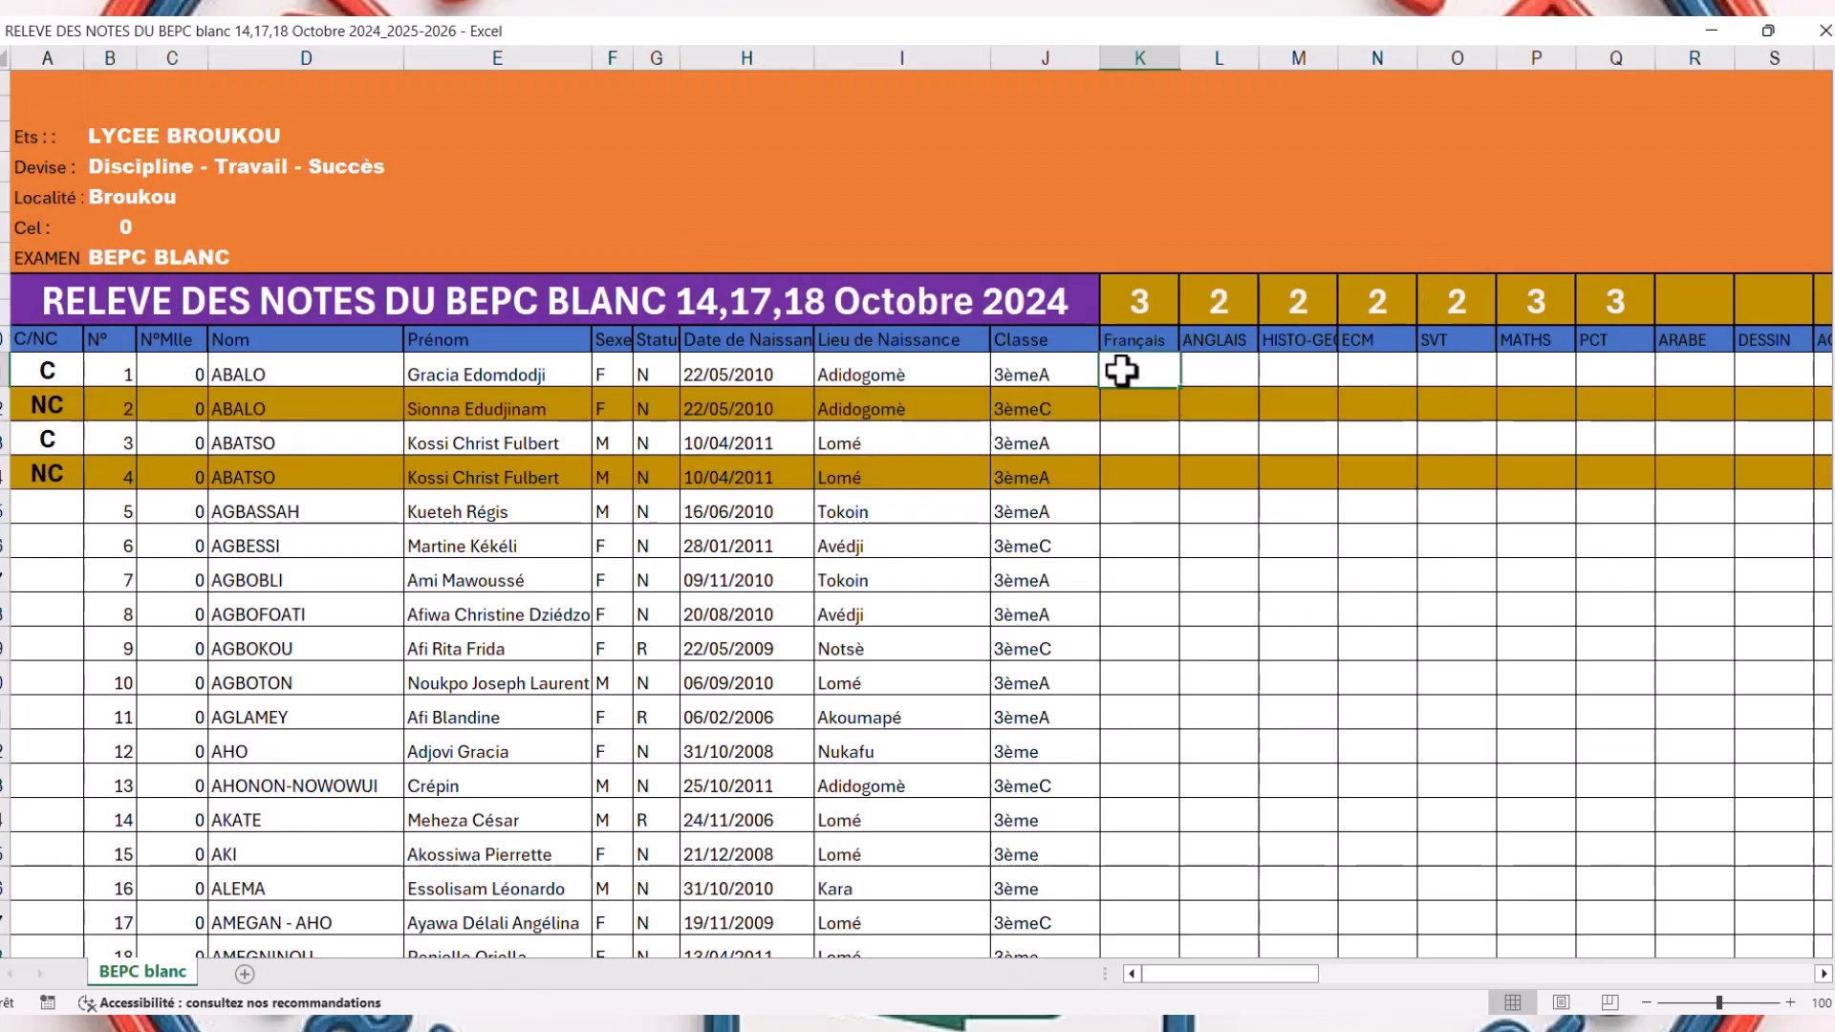
text(10)
key(Tab)
text(1)
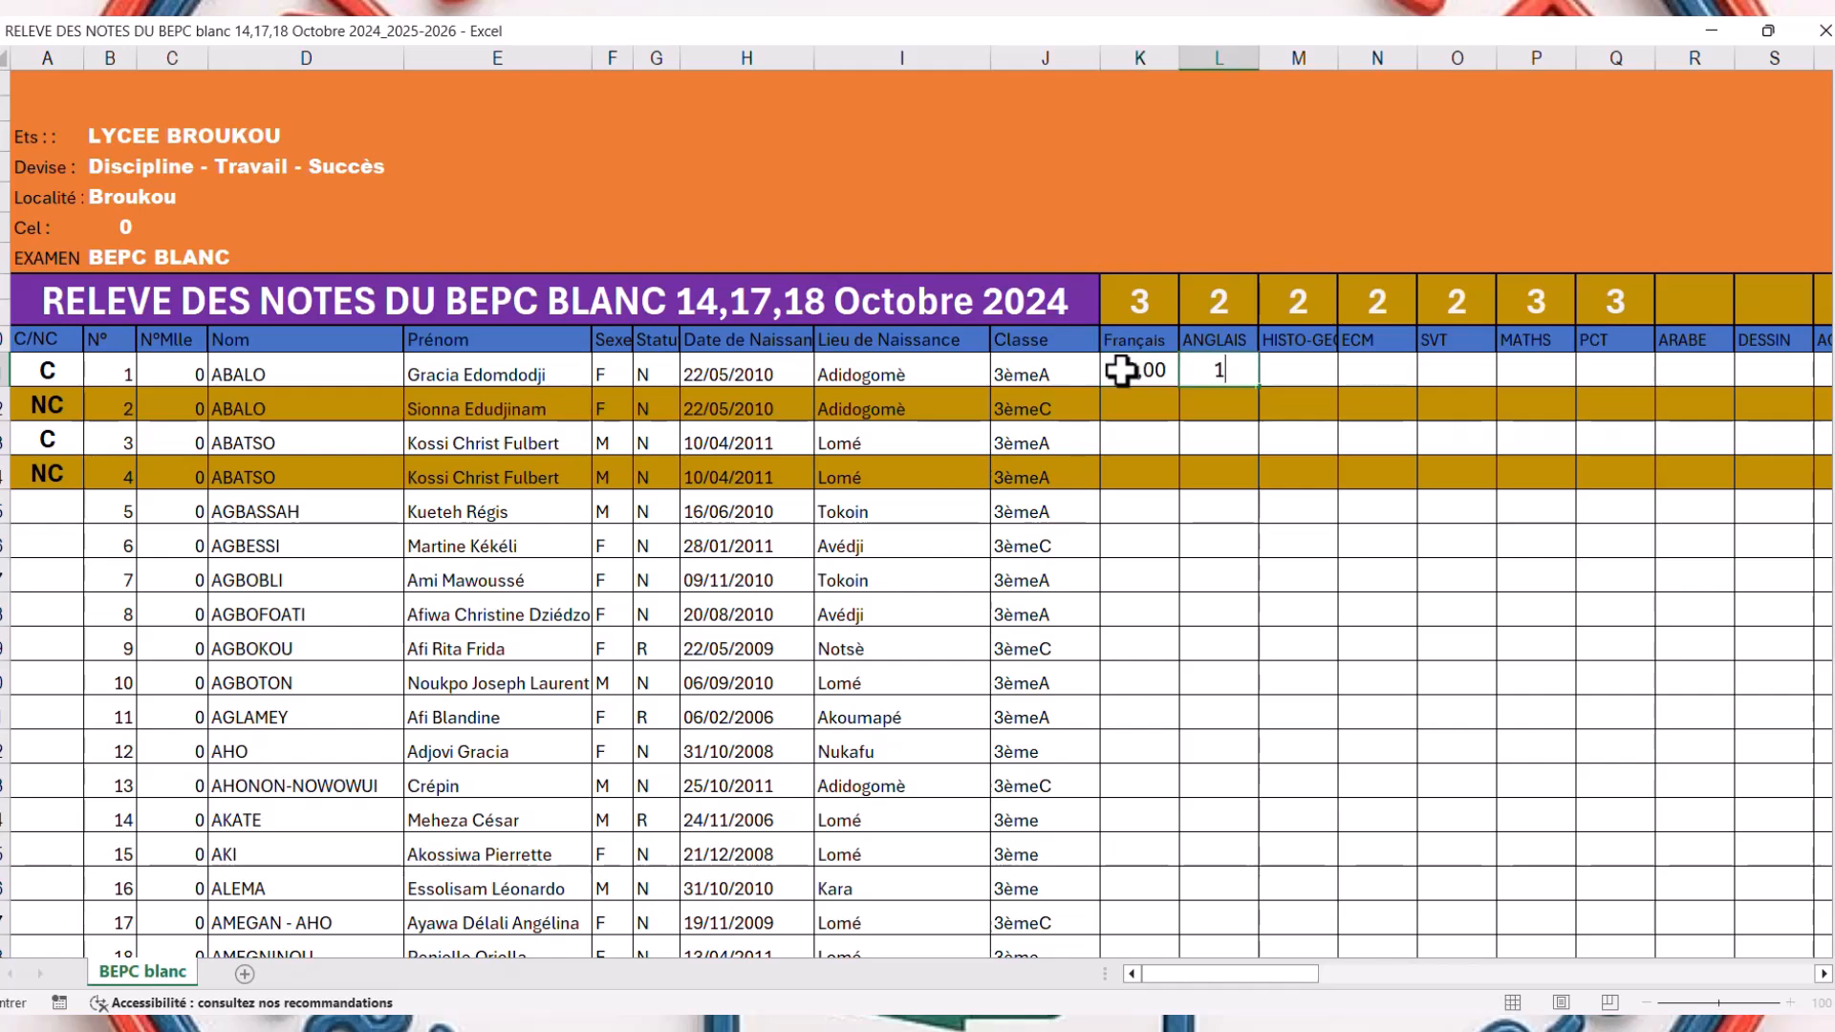
text(3)
key(Tab)
text(15)
key(Tab)
text(14)
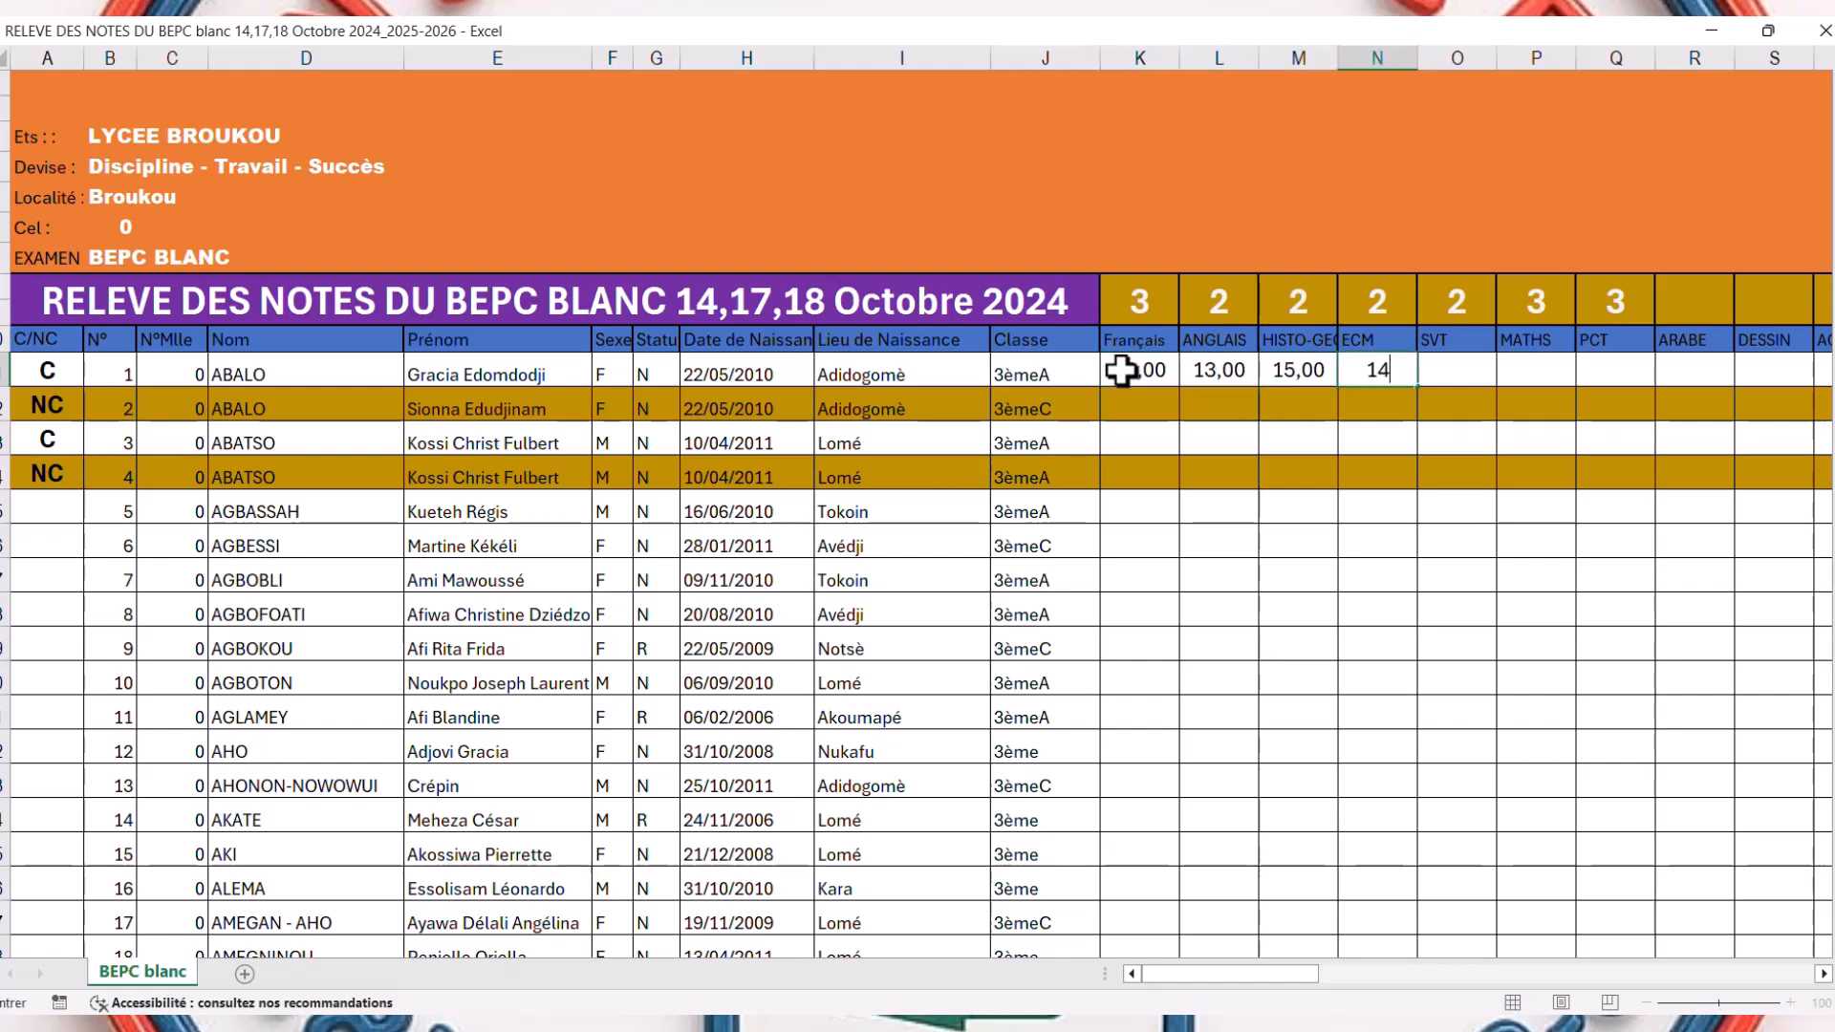
- Enter candidate 1's grades of 16 in SVT, 17 in Maths, 18 in PCT and 12 in Arabe, and close the workbook, saving the changes
key(Tab)
text(16)
key(Tab)
text(1)
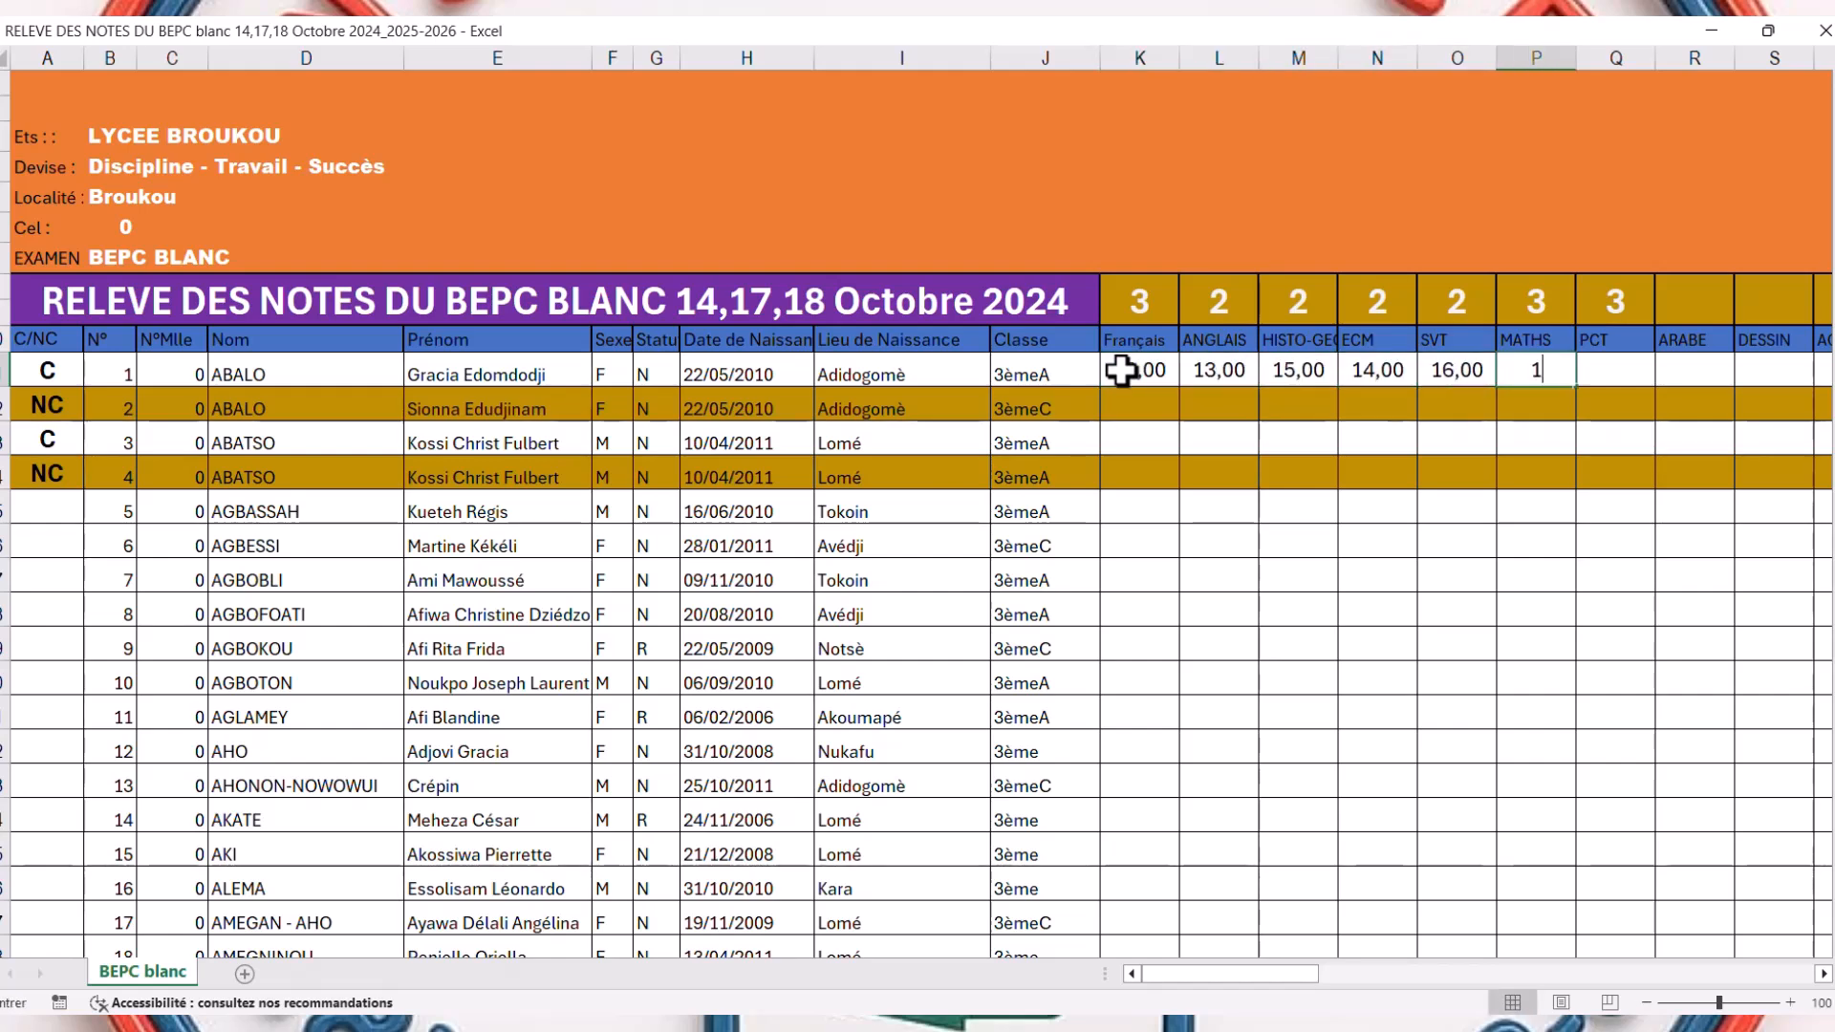
text(7)
key(Tab)
text(18)
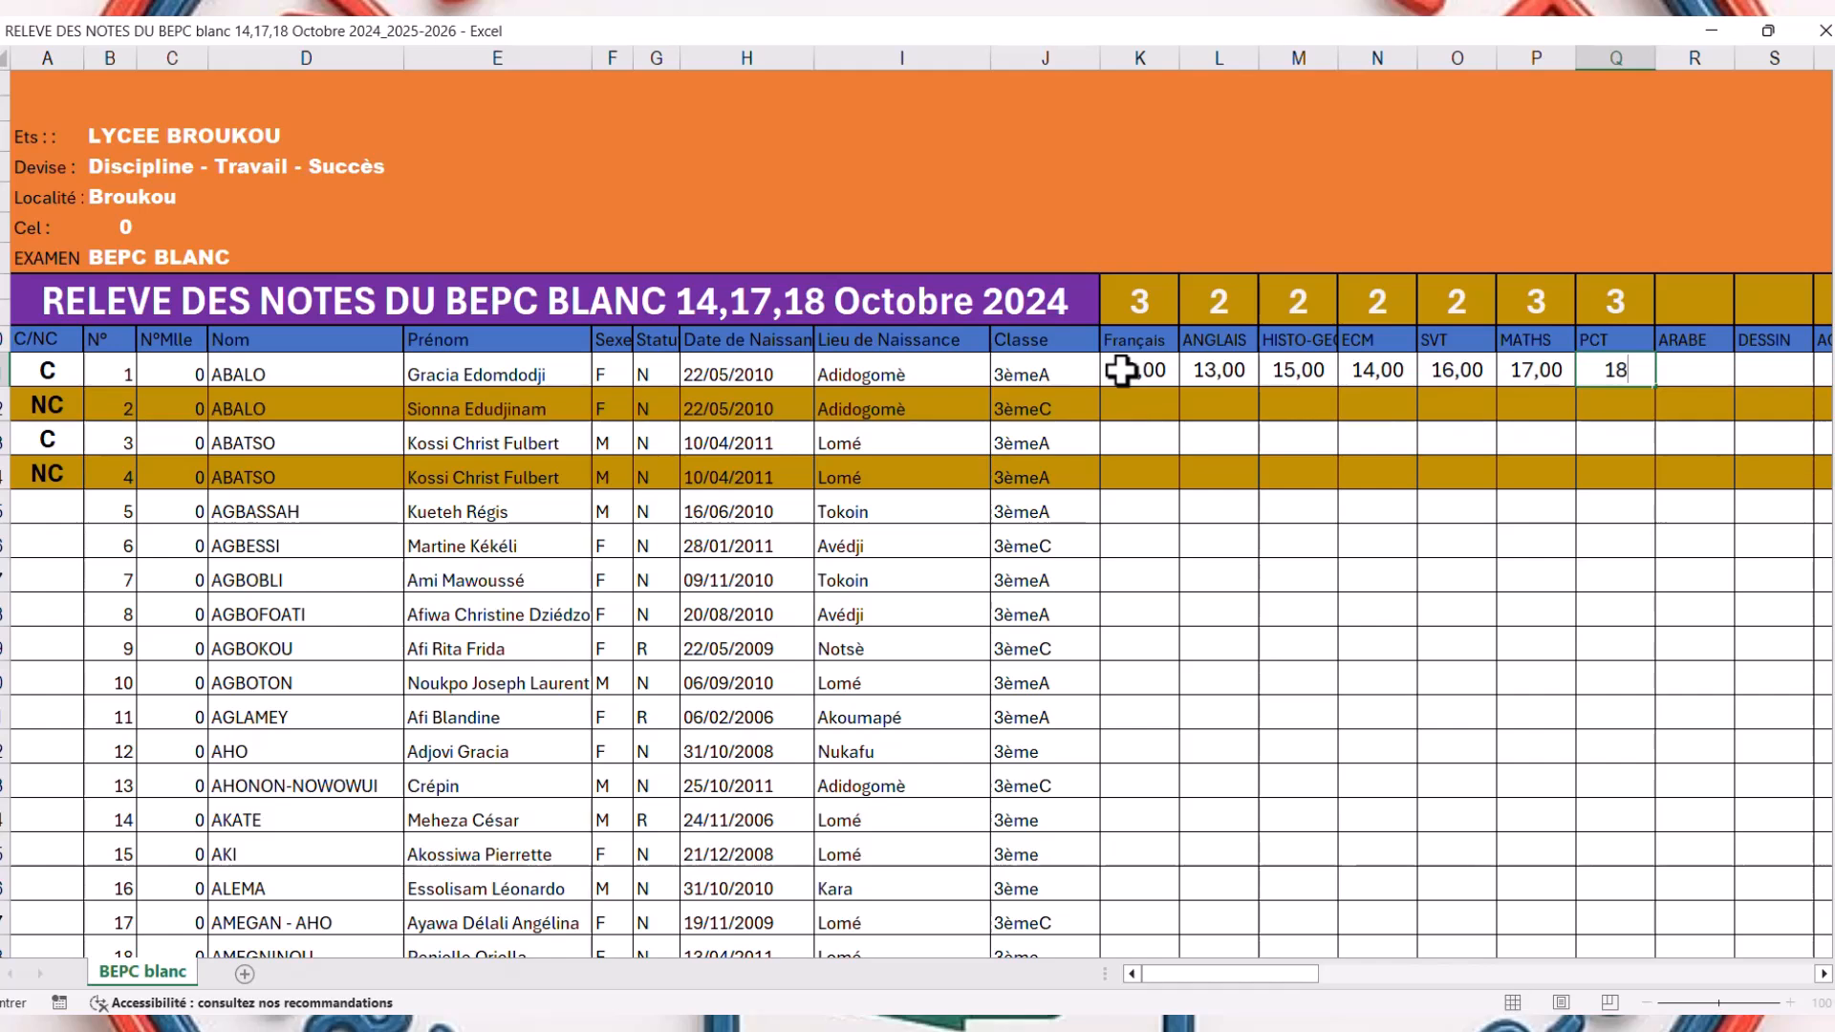
key(Tab)
text(12)
key(Return)
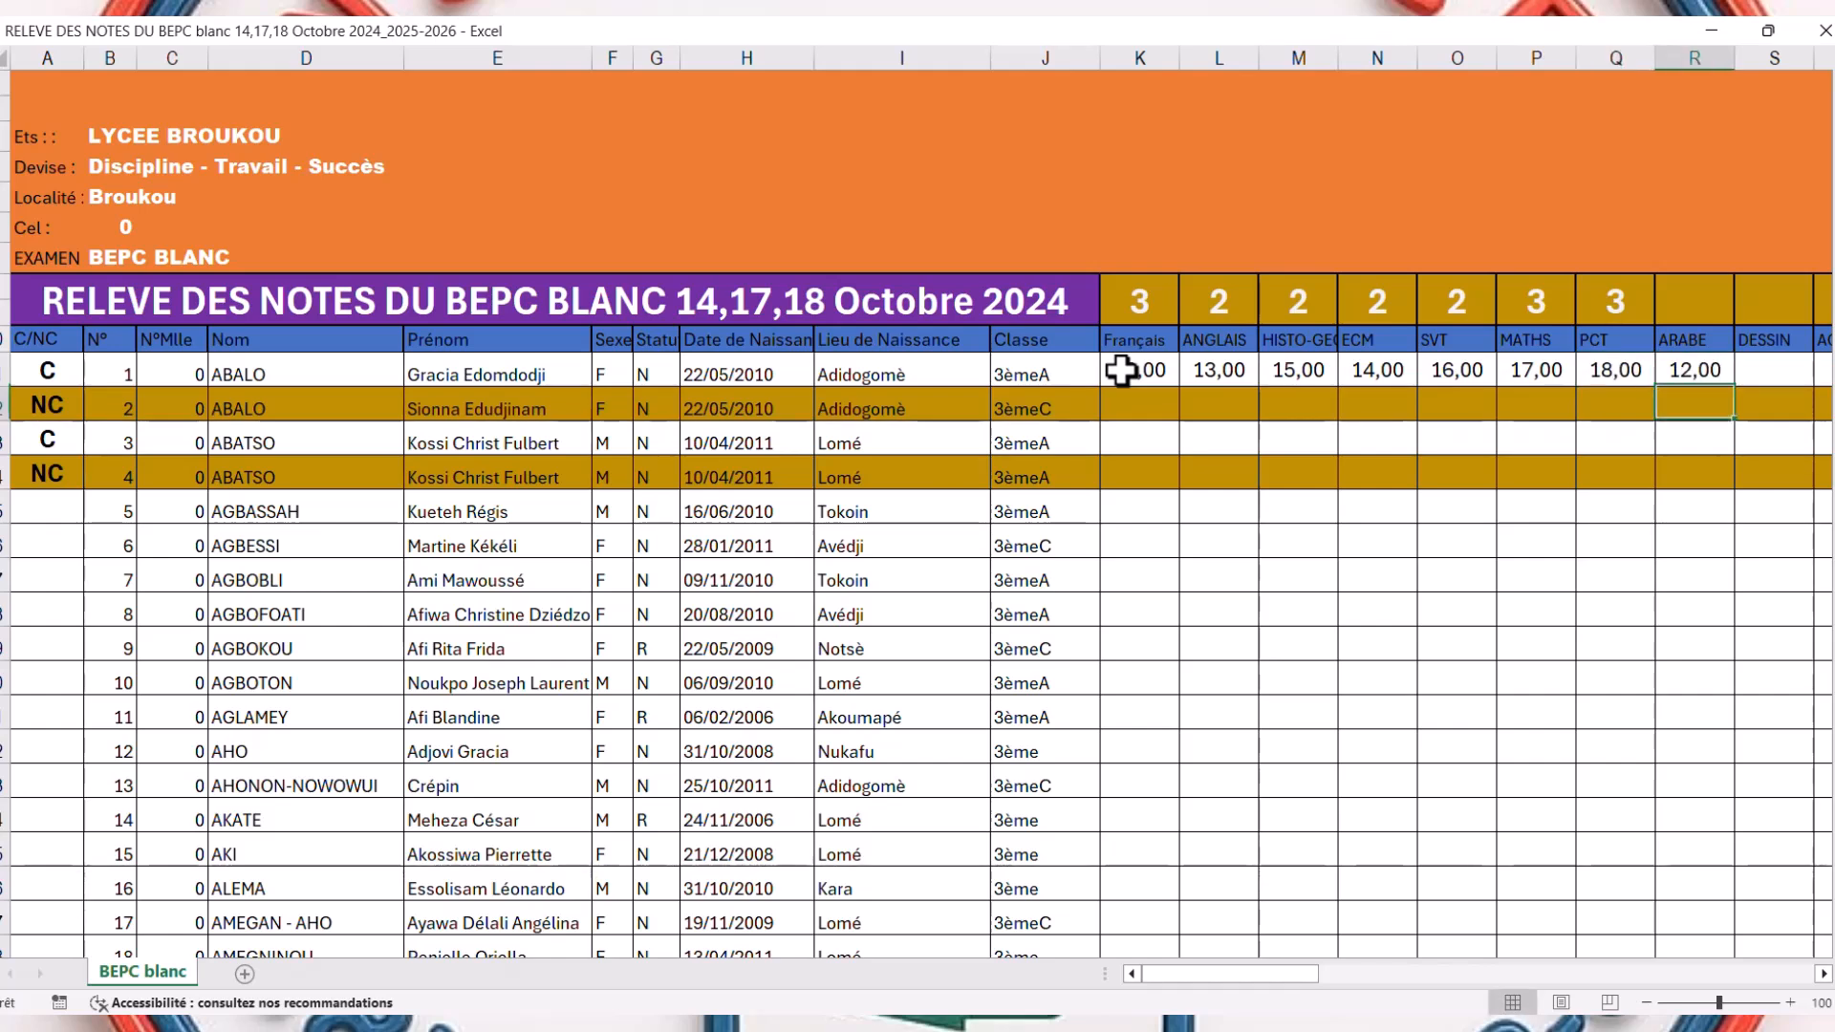
click(1818, 30)
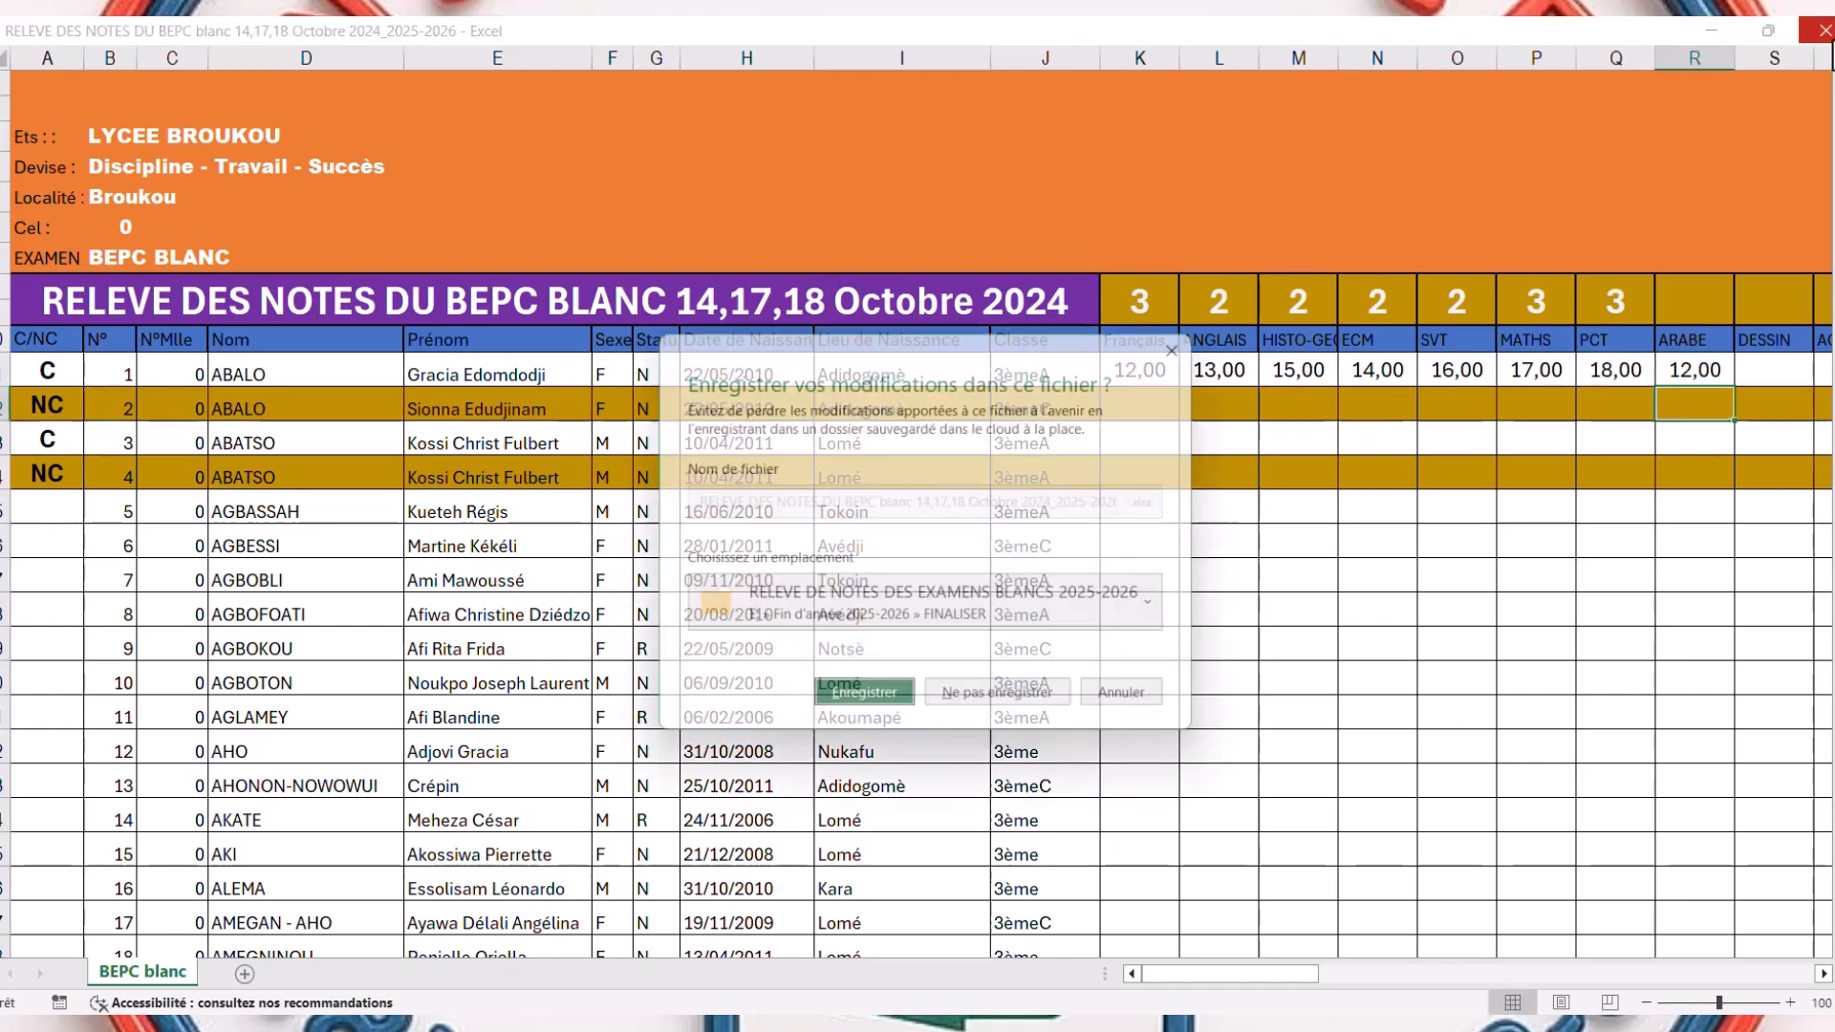
click(865, 706)
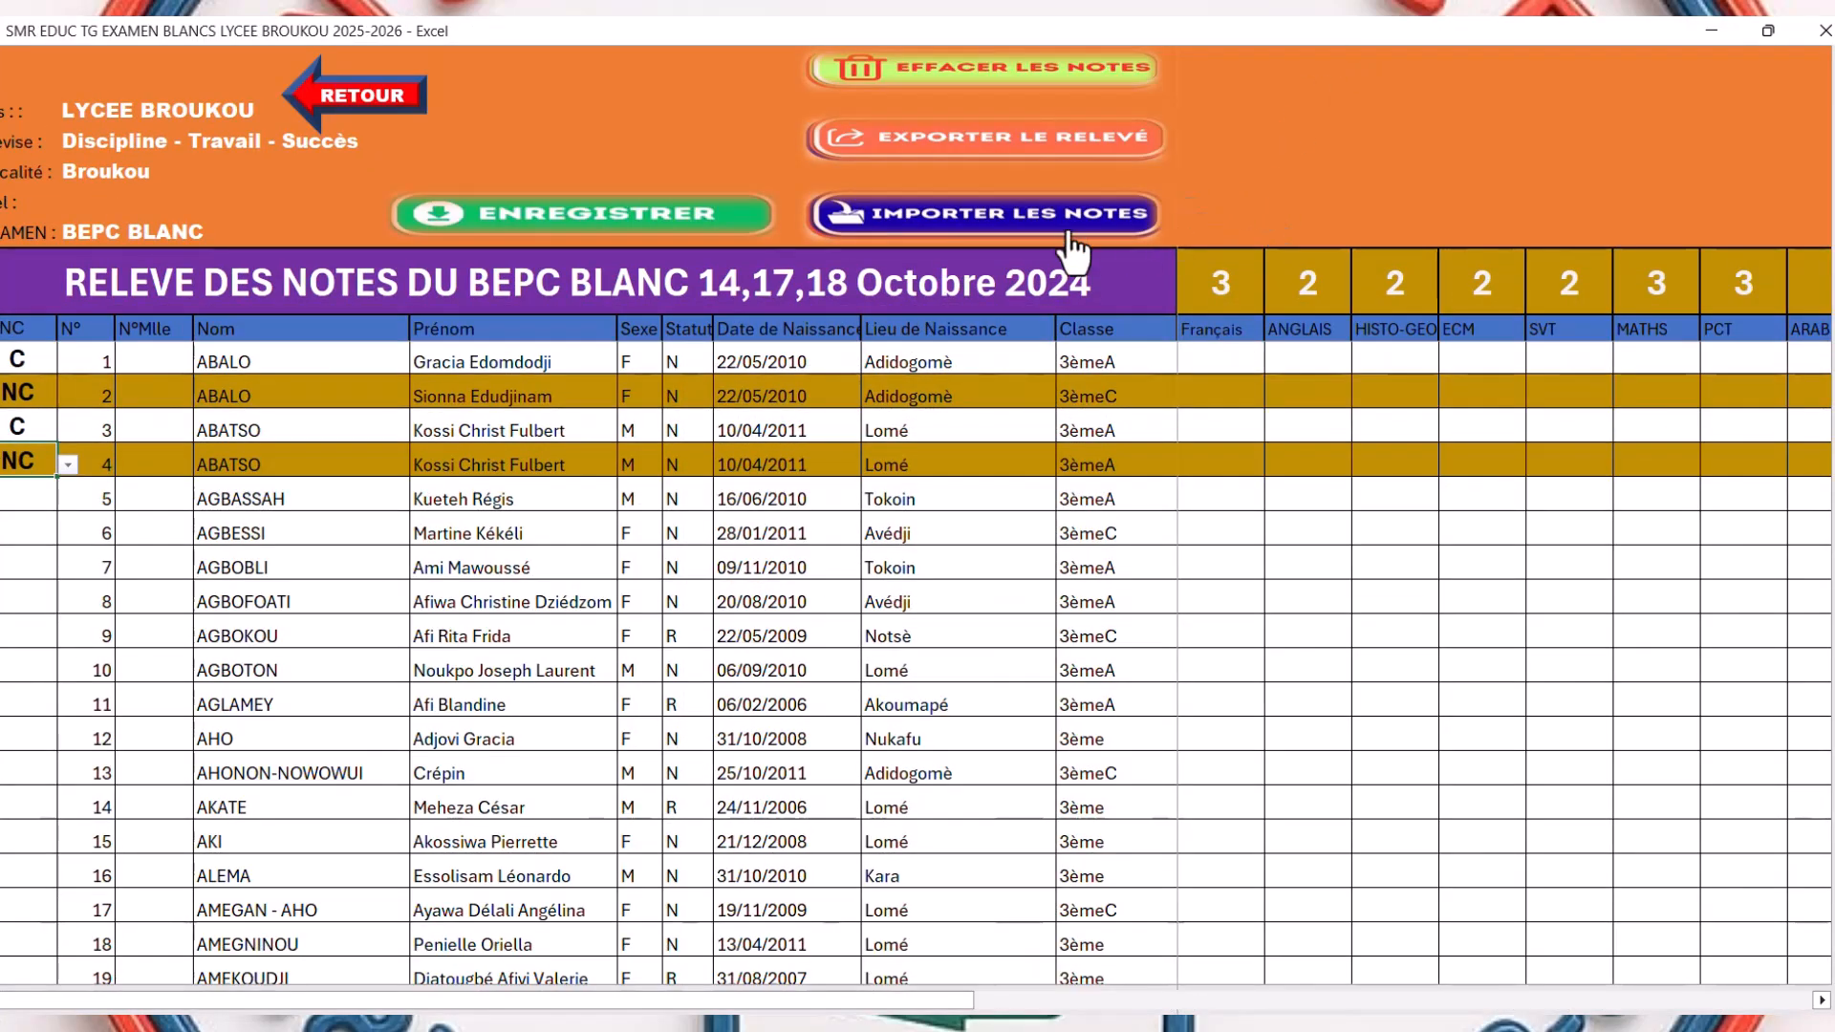
- Start importing the grades and browse to the FINALISER folder inside Fin d'année 2025-2026 on drive E:
click(1010, 221)
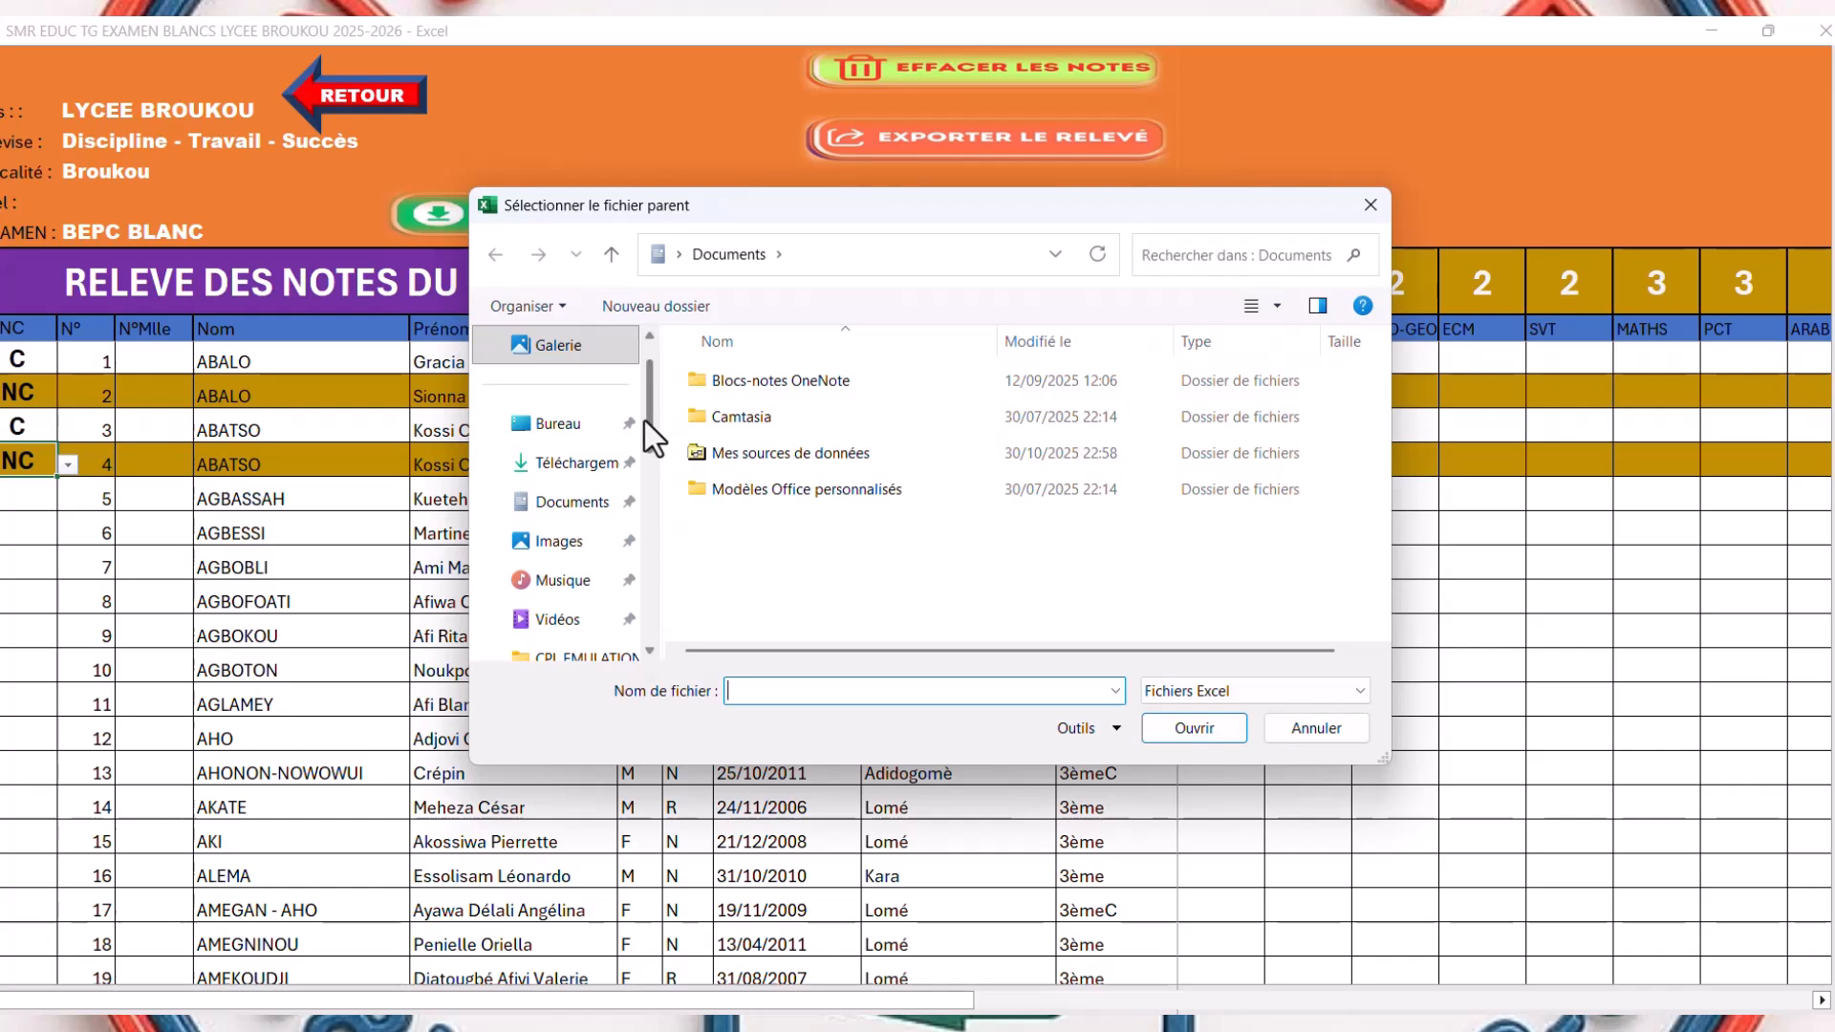
drag(645, 421, 642, 570)
click(592, 542)
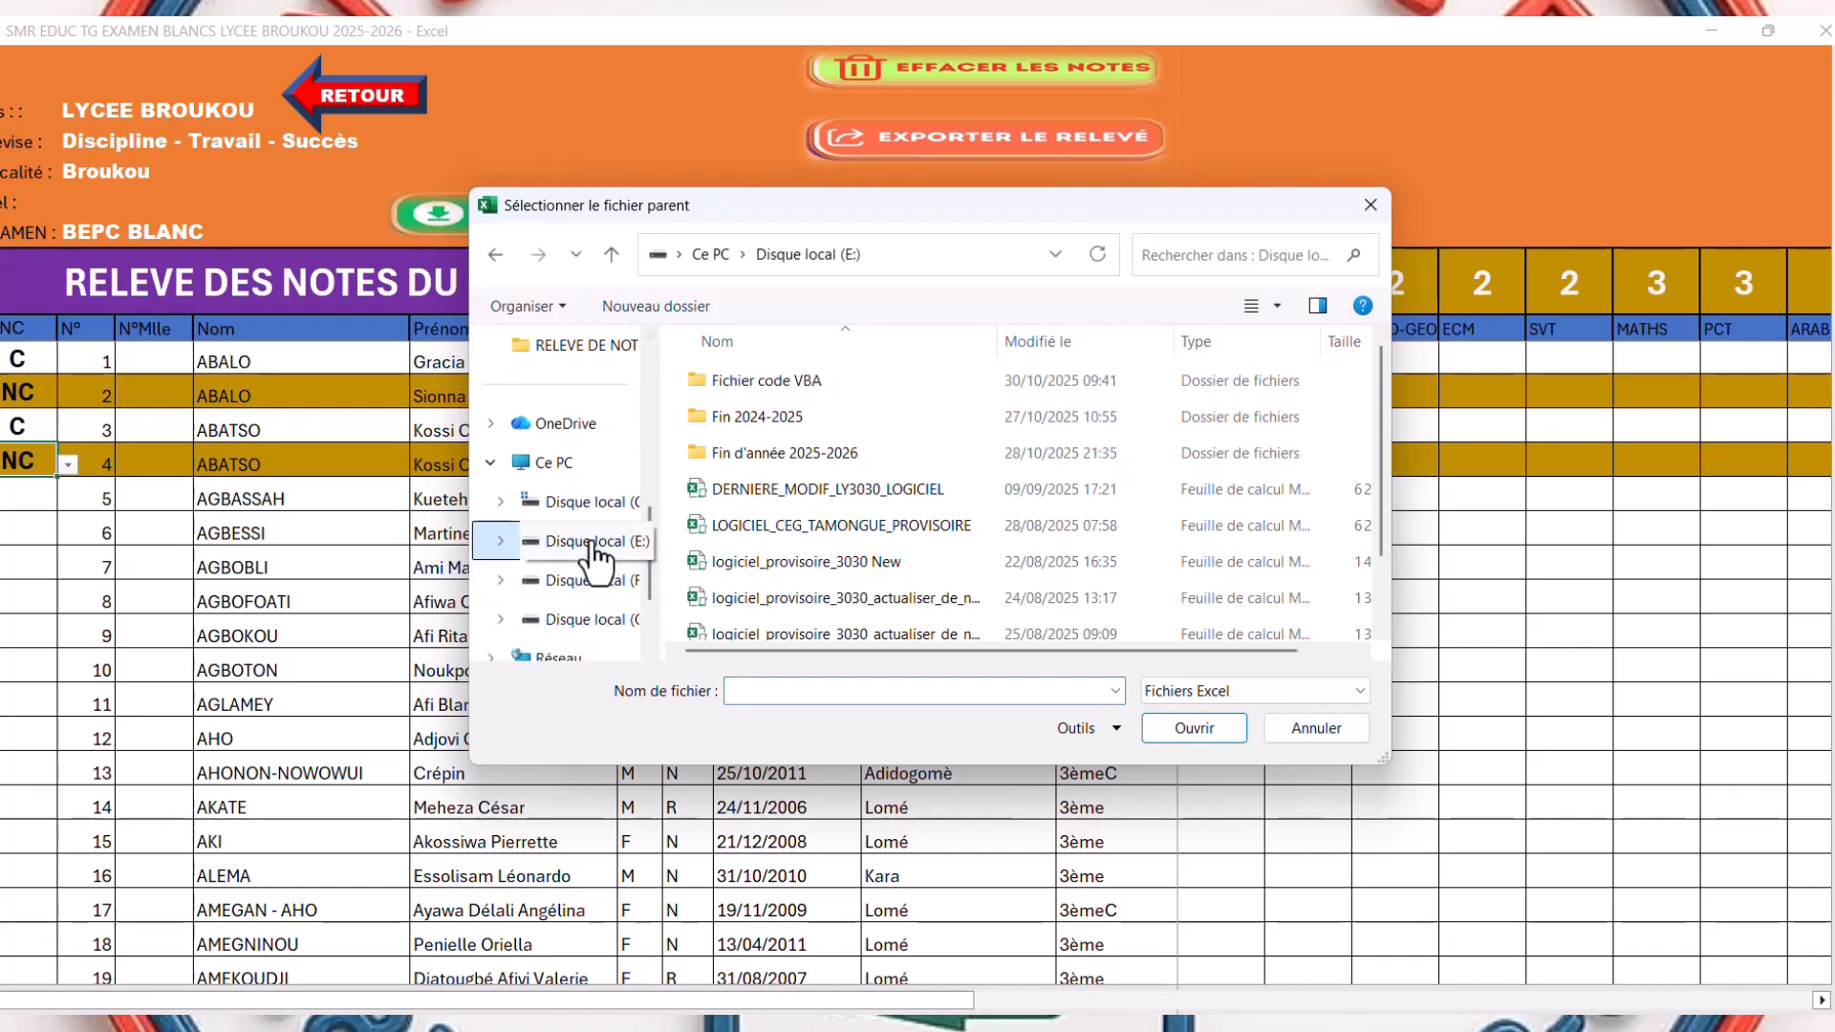
double_click(855, 455)
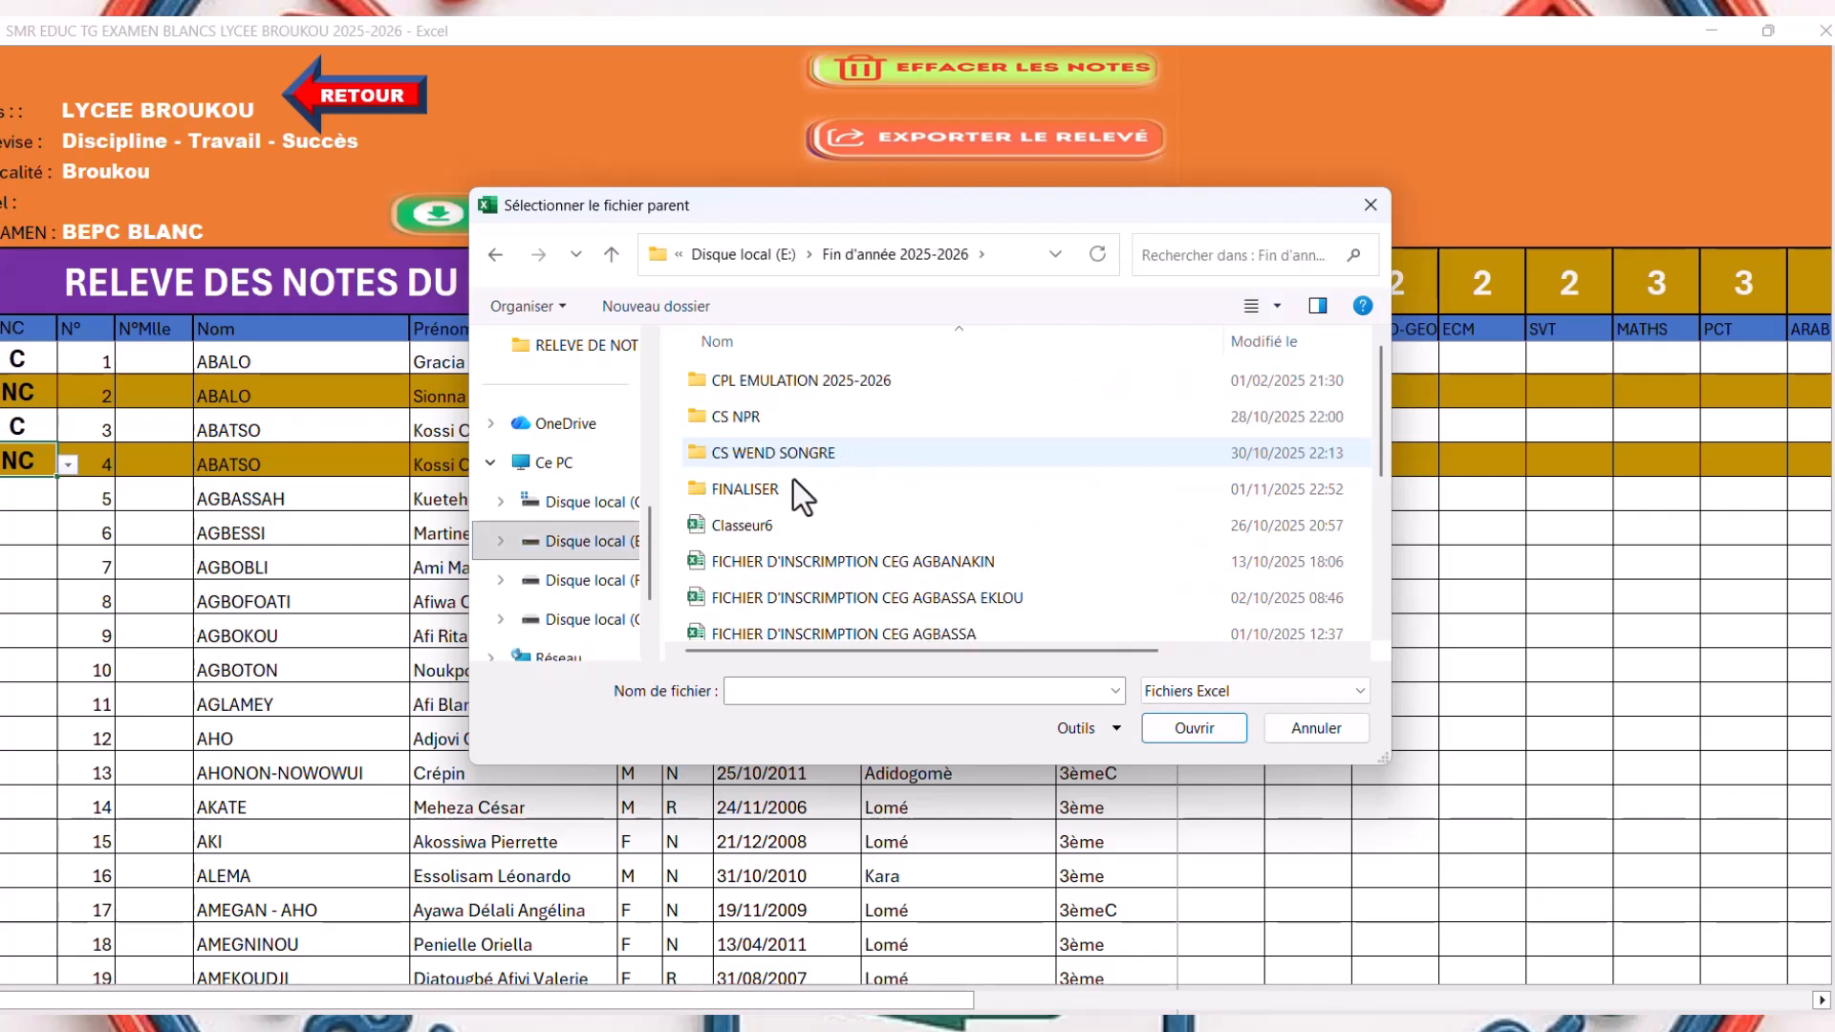
double_click(746, 490)
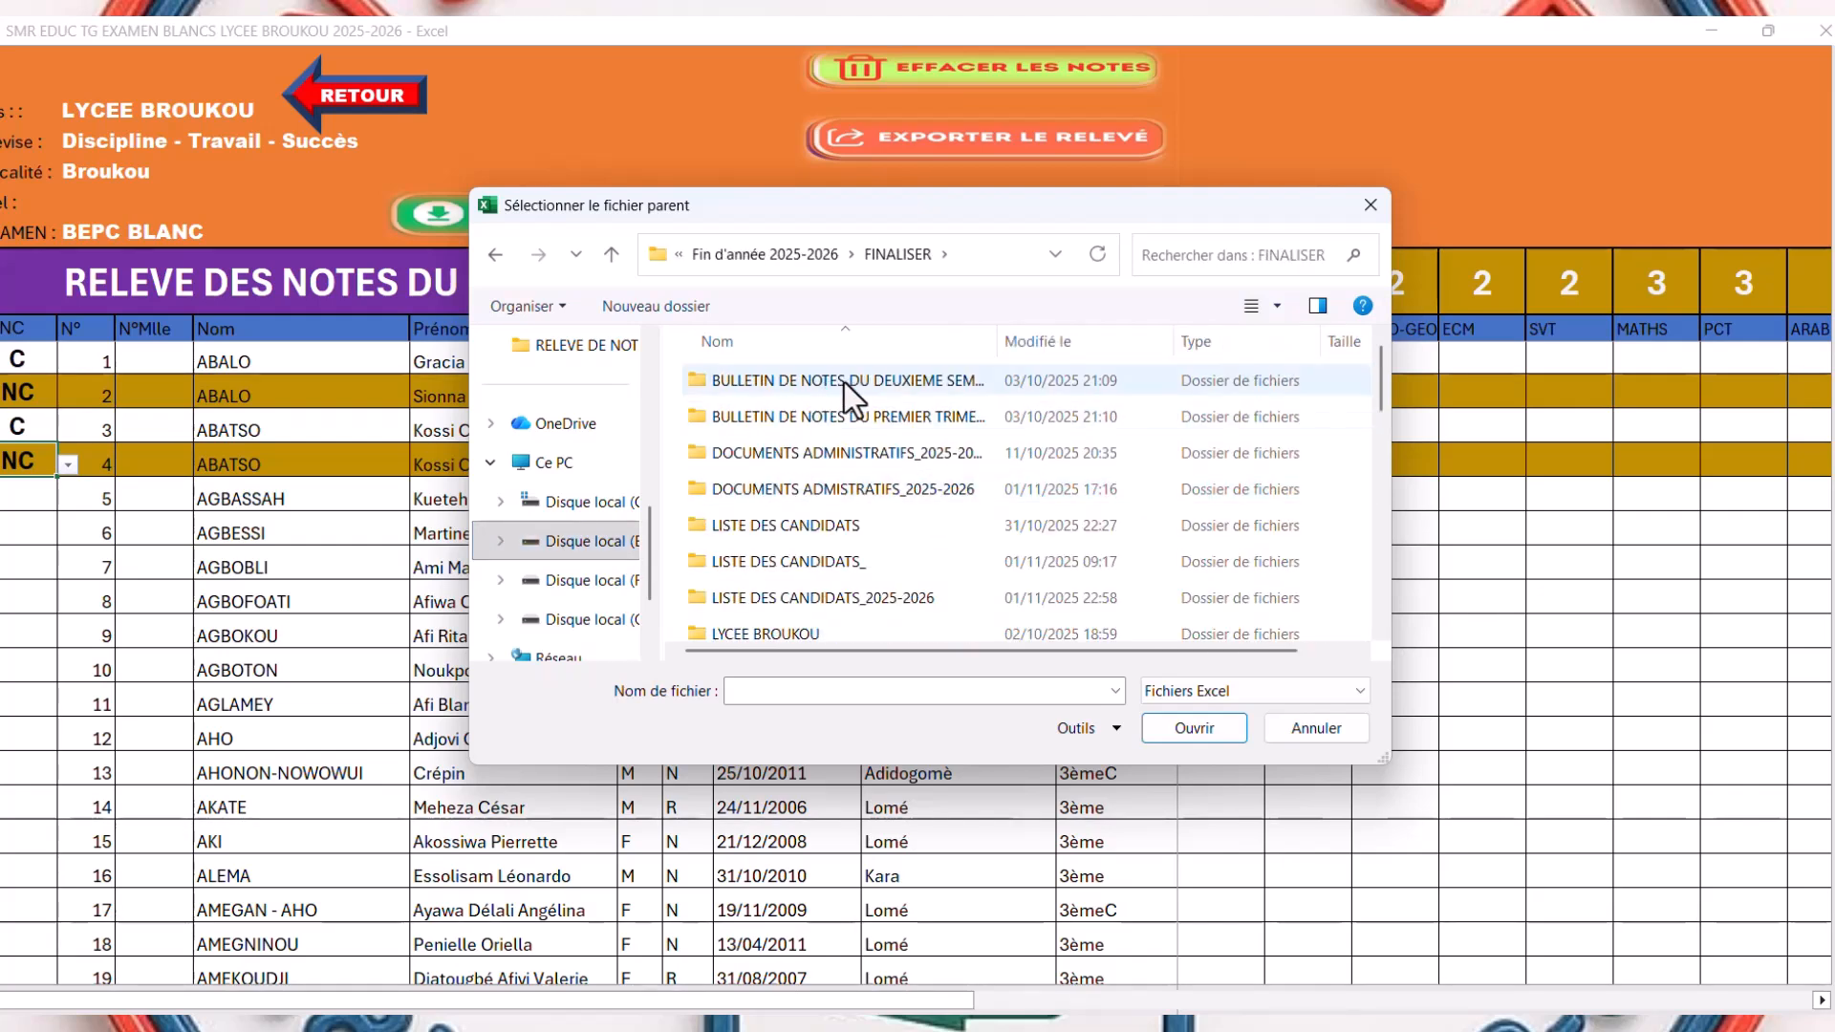
drag(996, 353, 1143, 353)
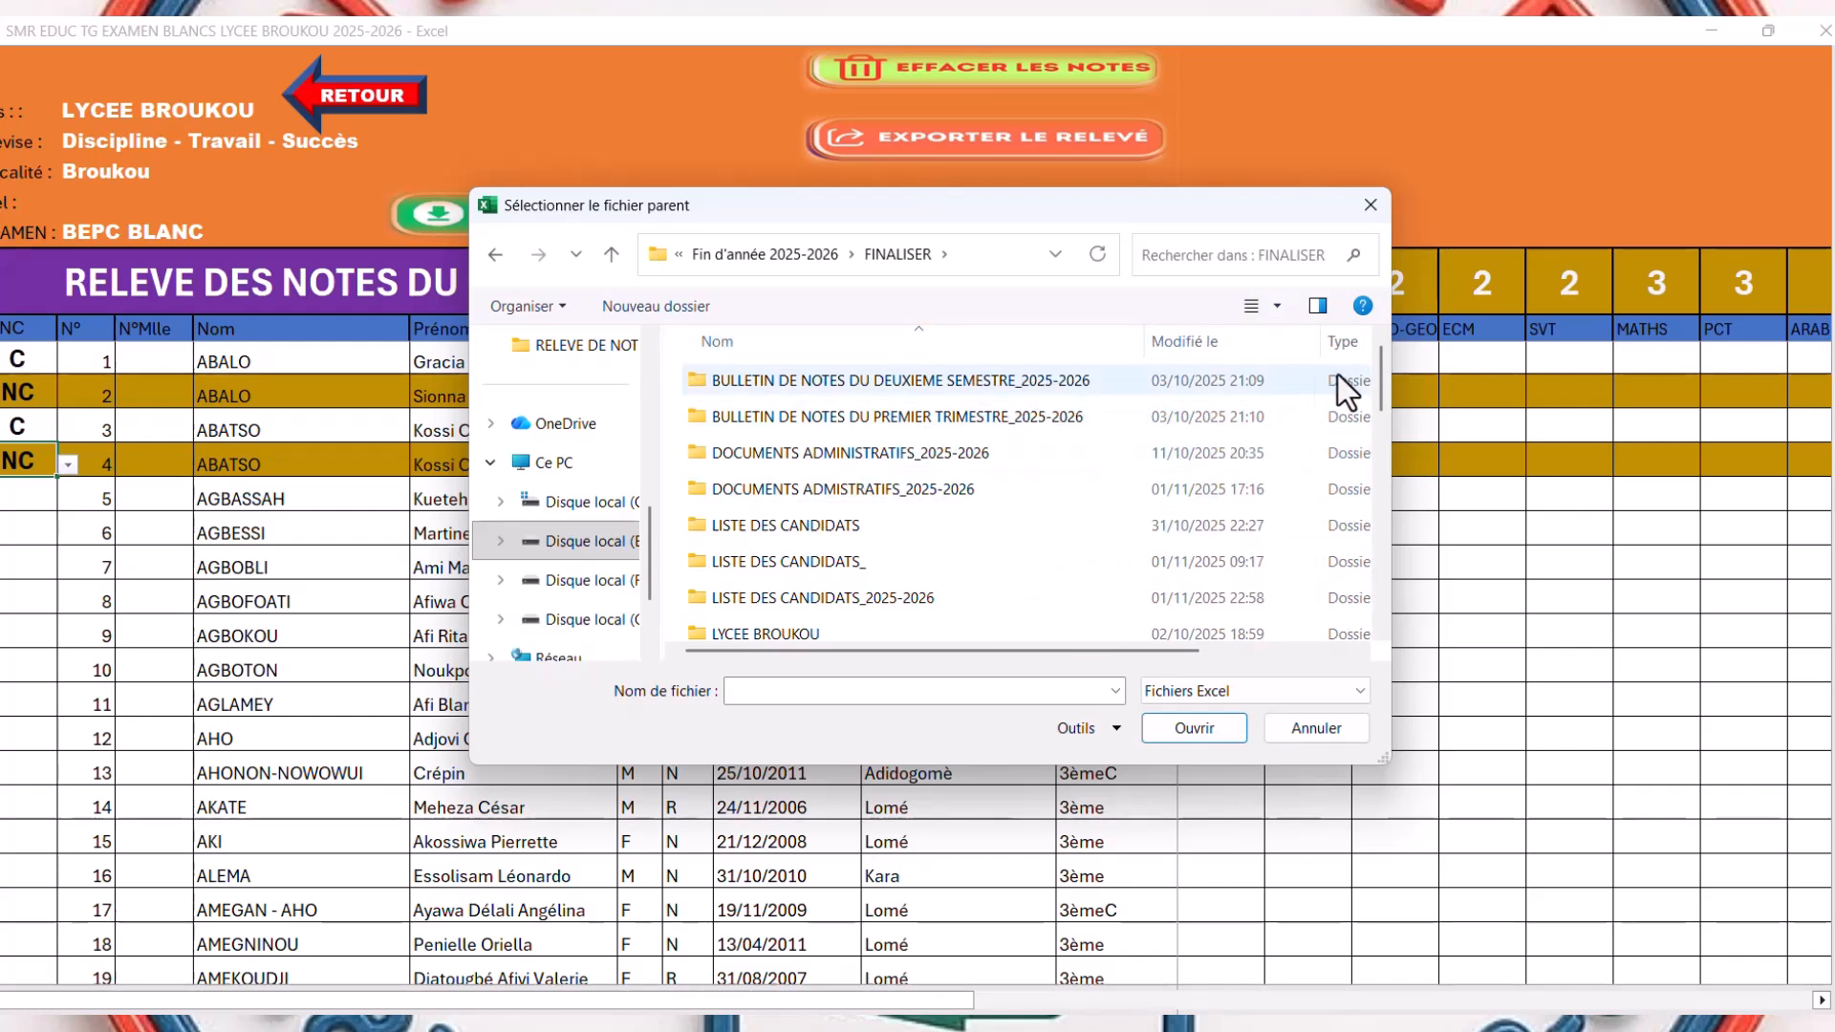
drag(1384, 384, 1382, 424)
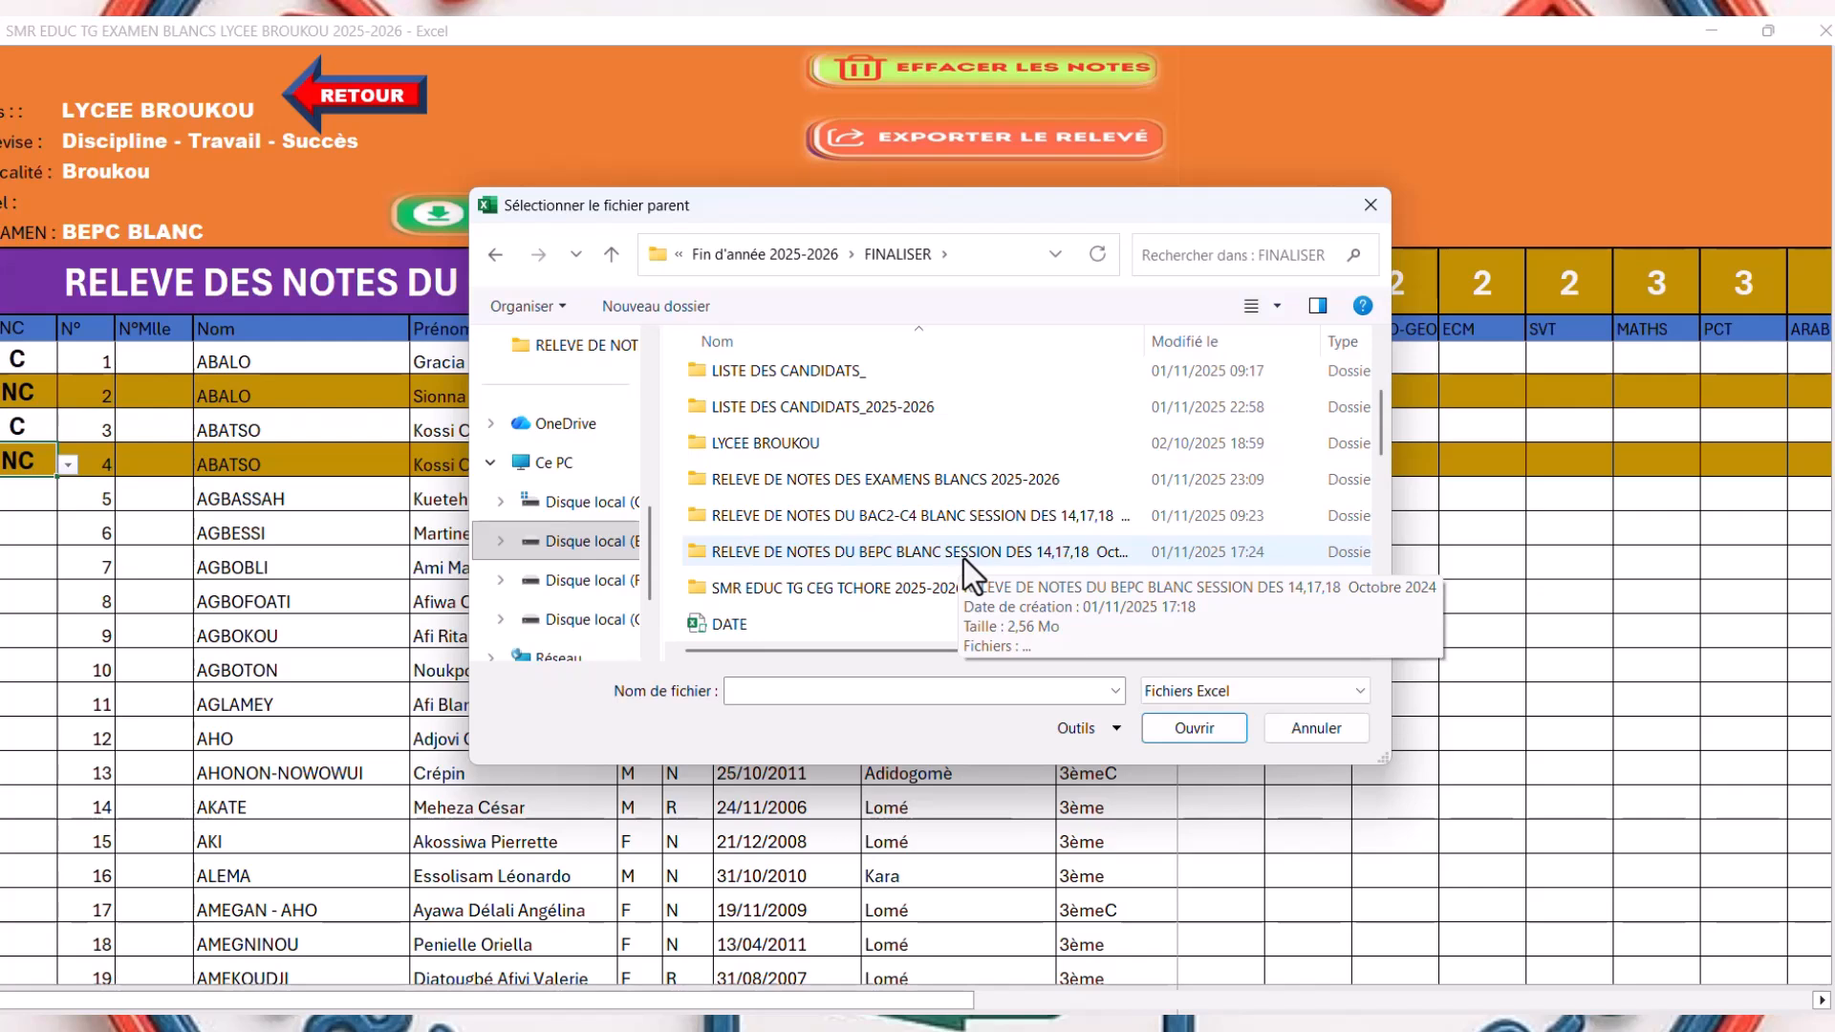
- Import the BEPC blanc 14,17,18 Octobre grade workbook from the RELEVE DE NOTES DES EXAMENS BLANCS 2025-2026 folder
double_click(964, 558)
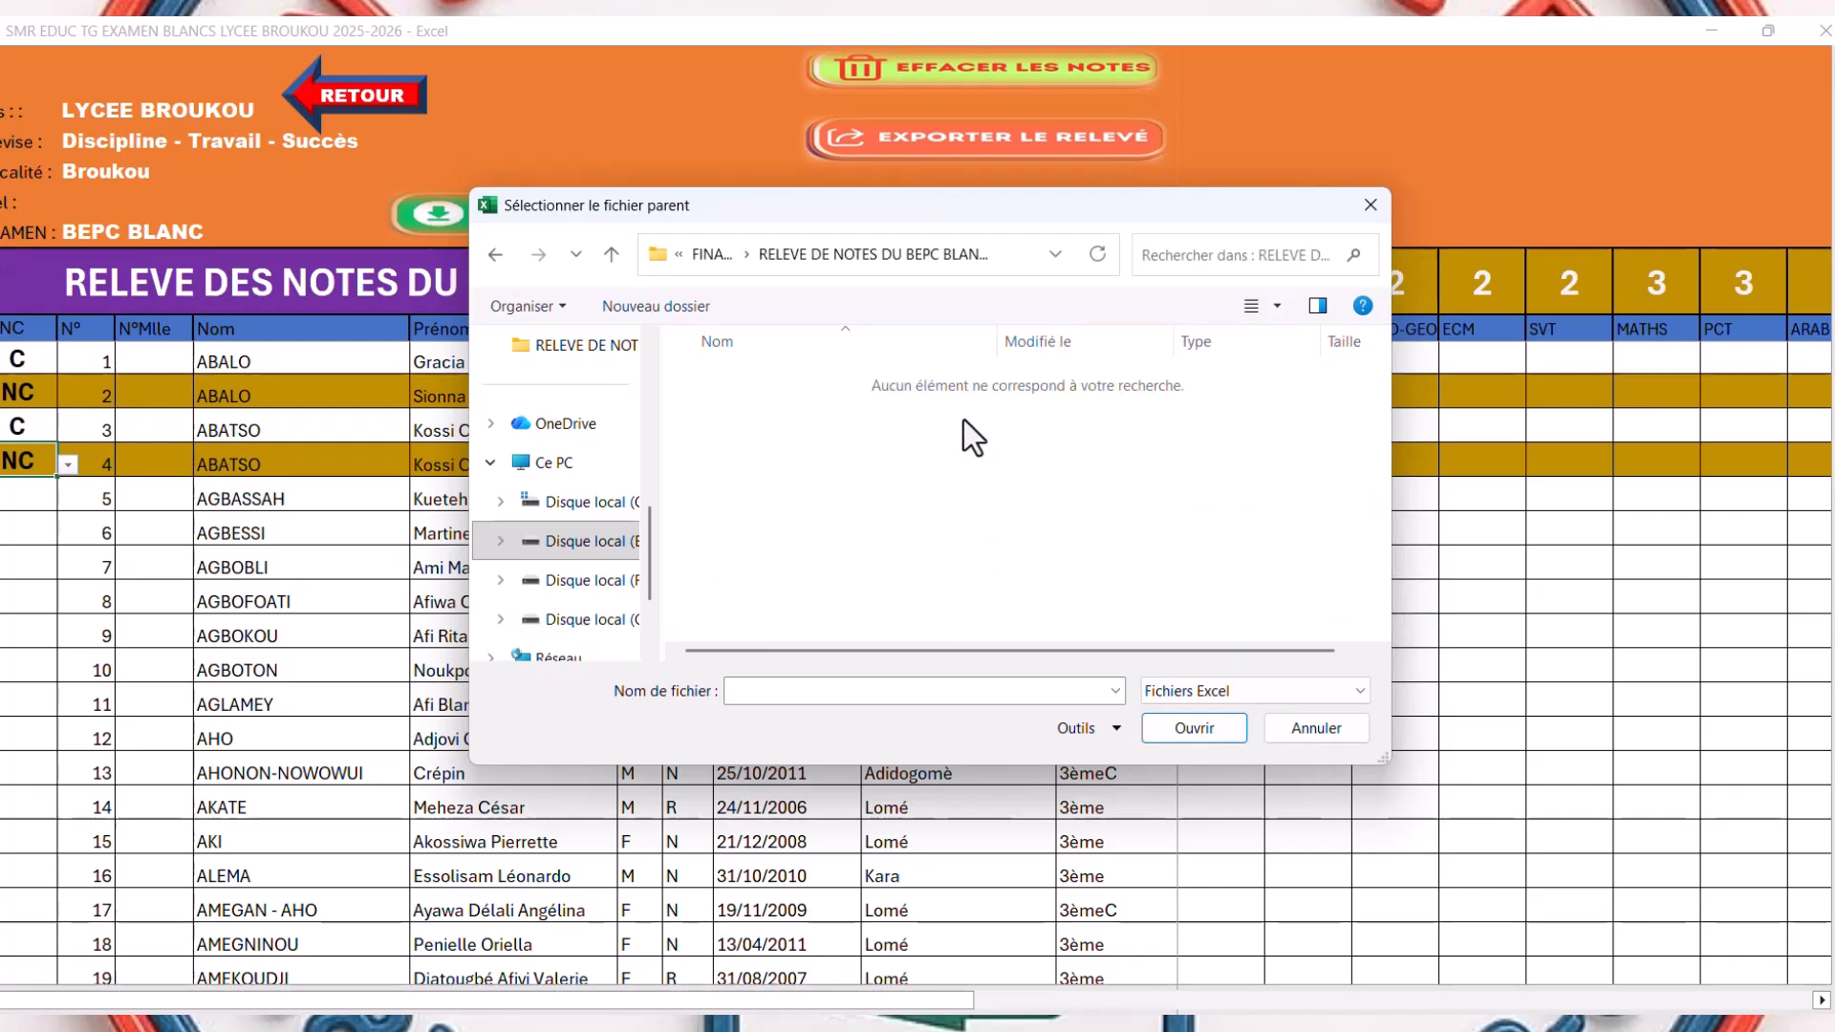
click(496, 257)
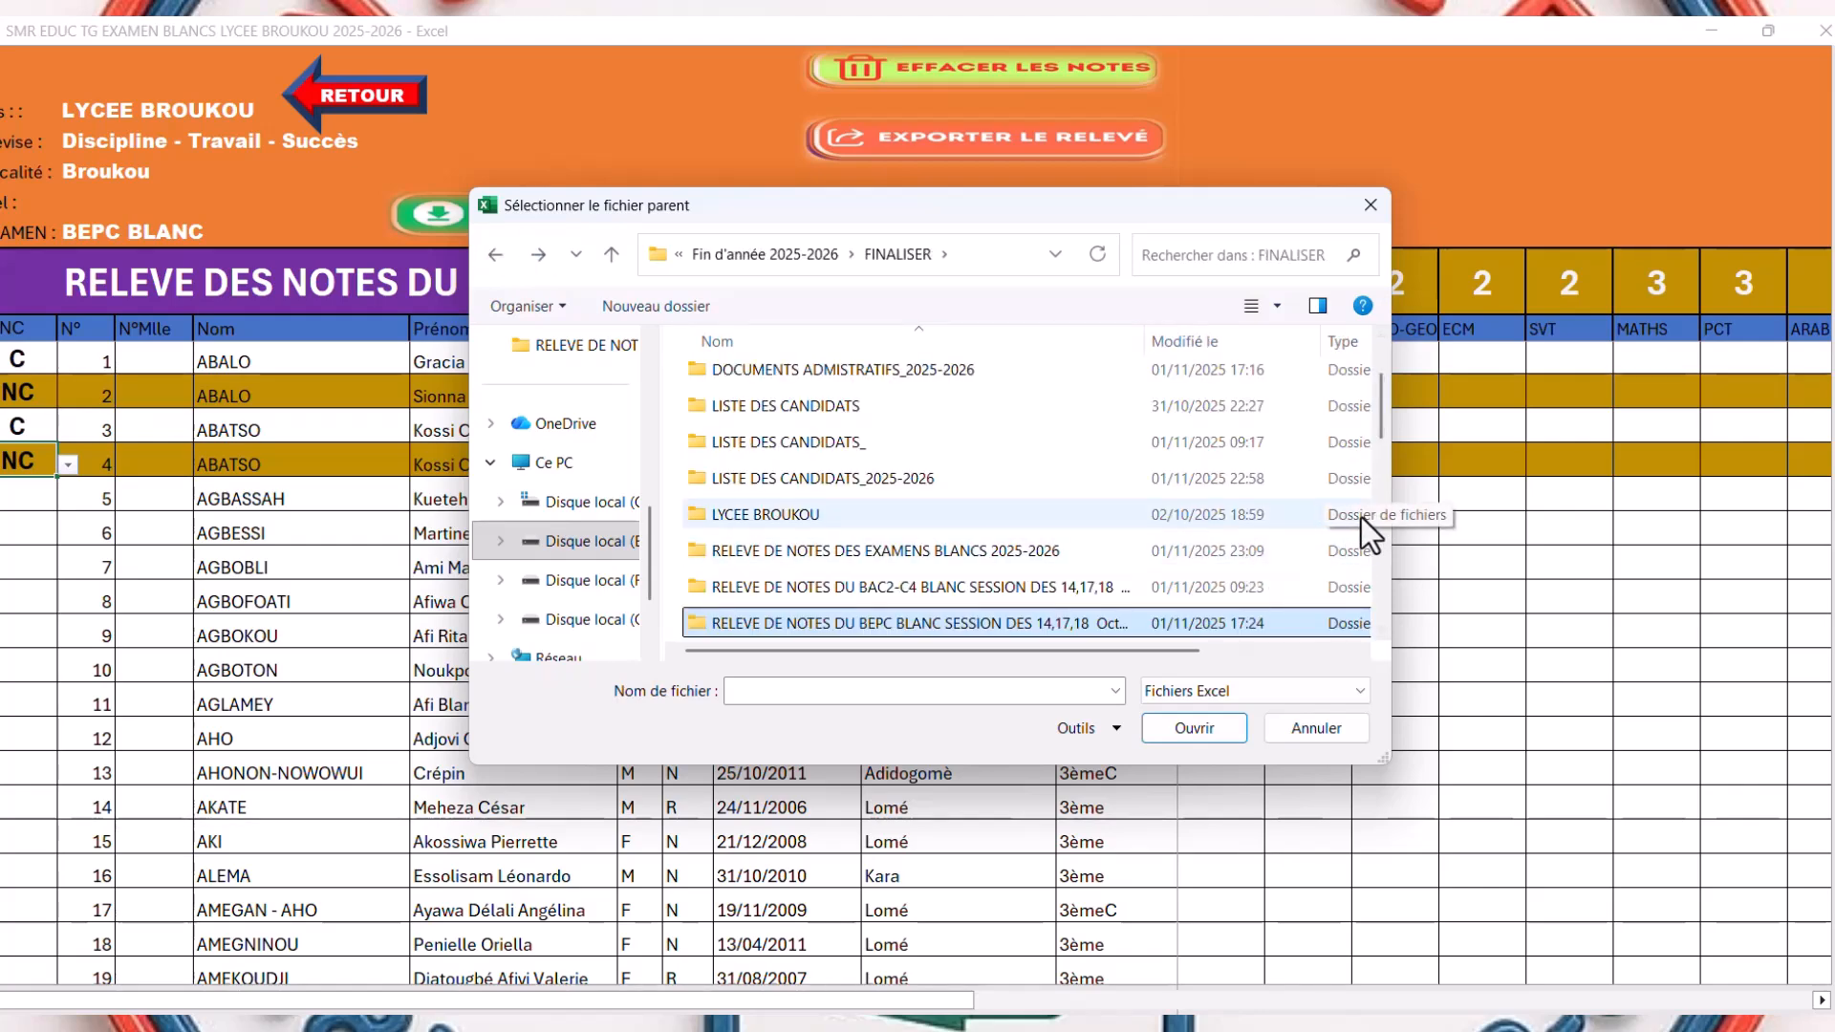
drag(1098, 209, 1117, 334)
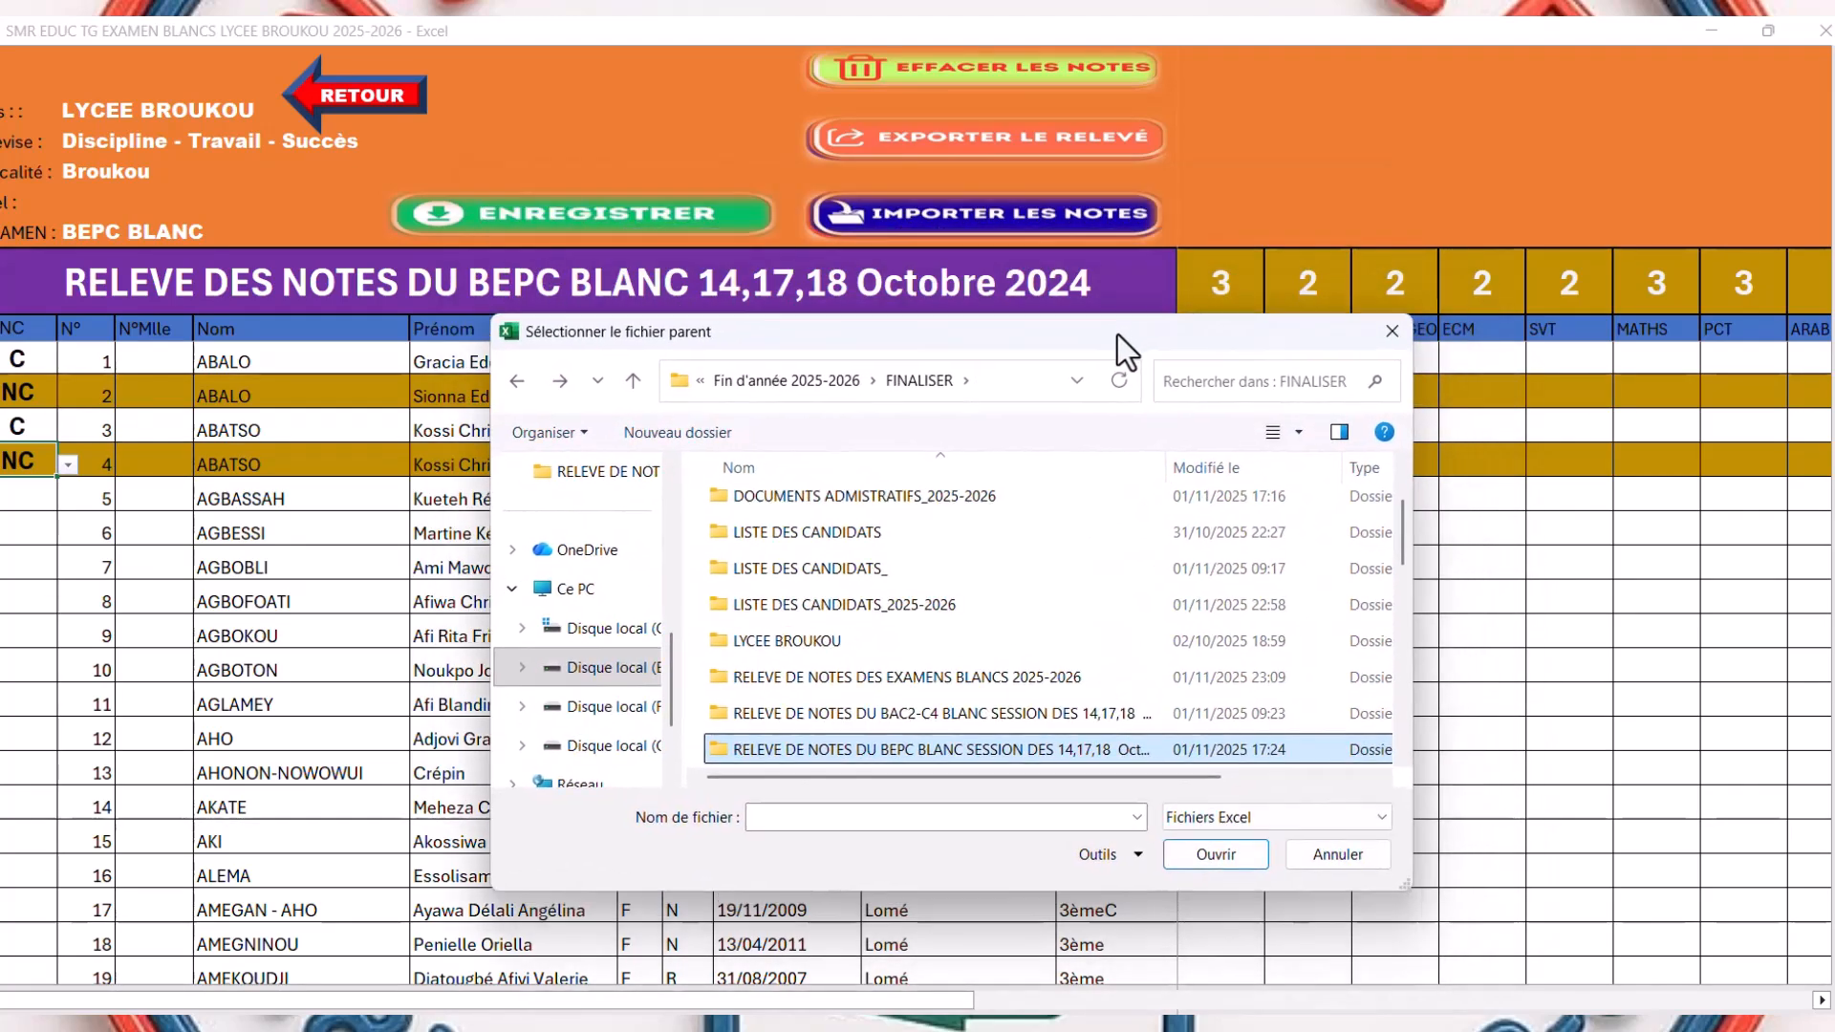
double_click(1030, 675)
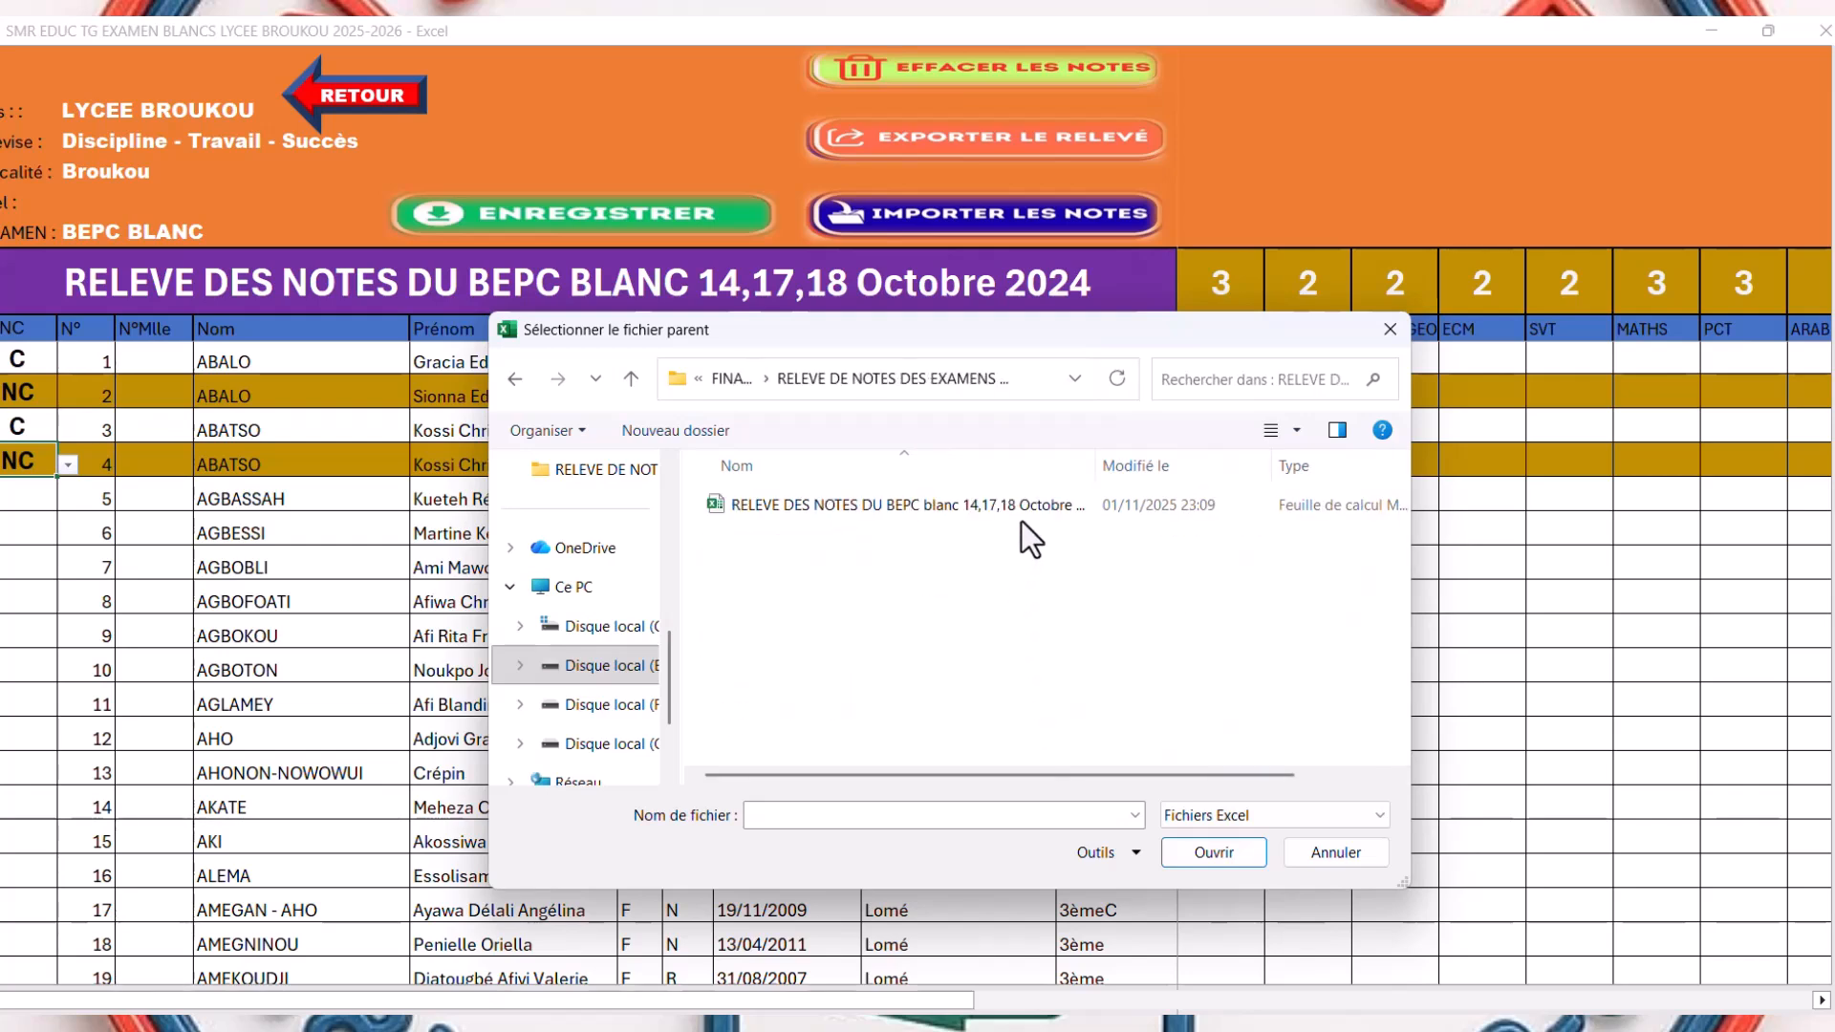
double_click(1059, 501)
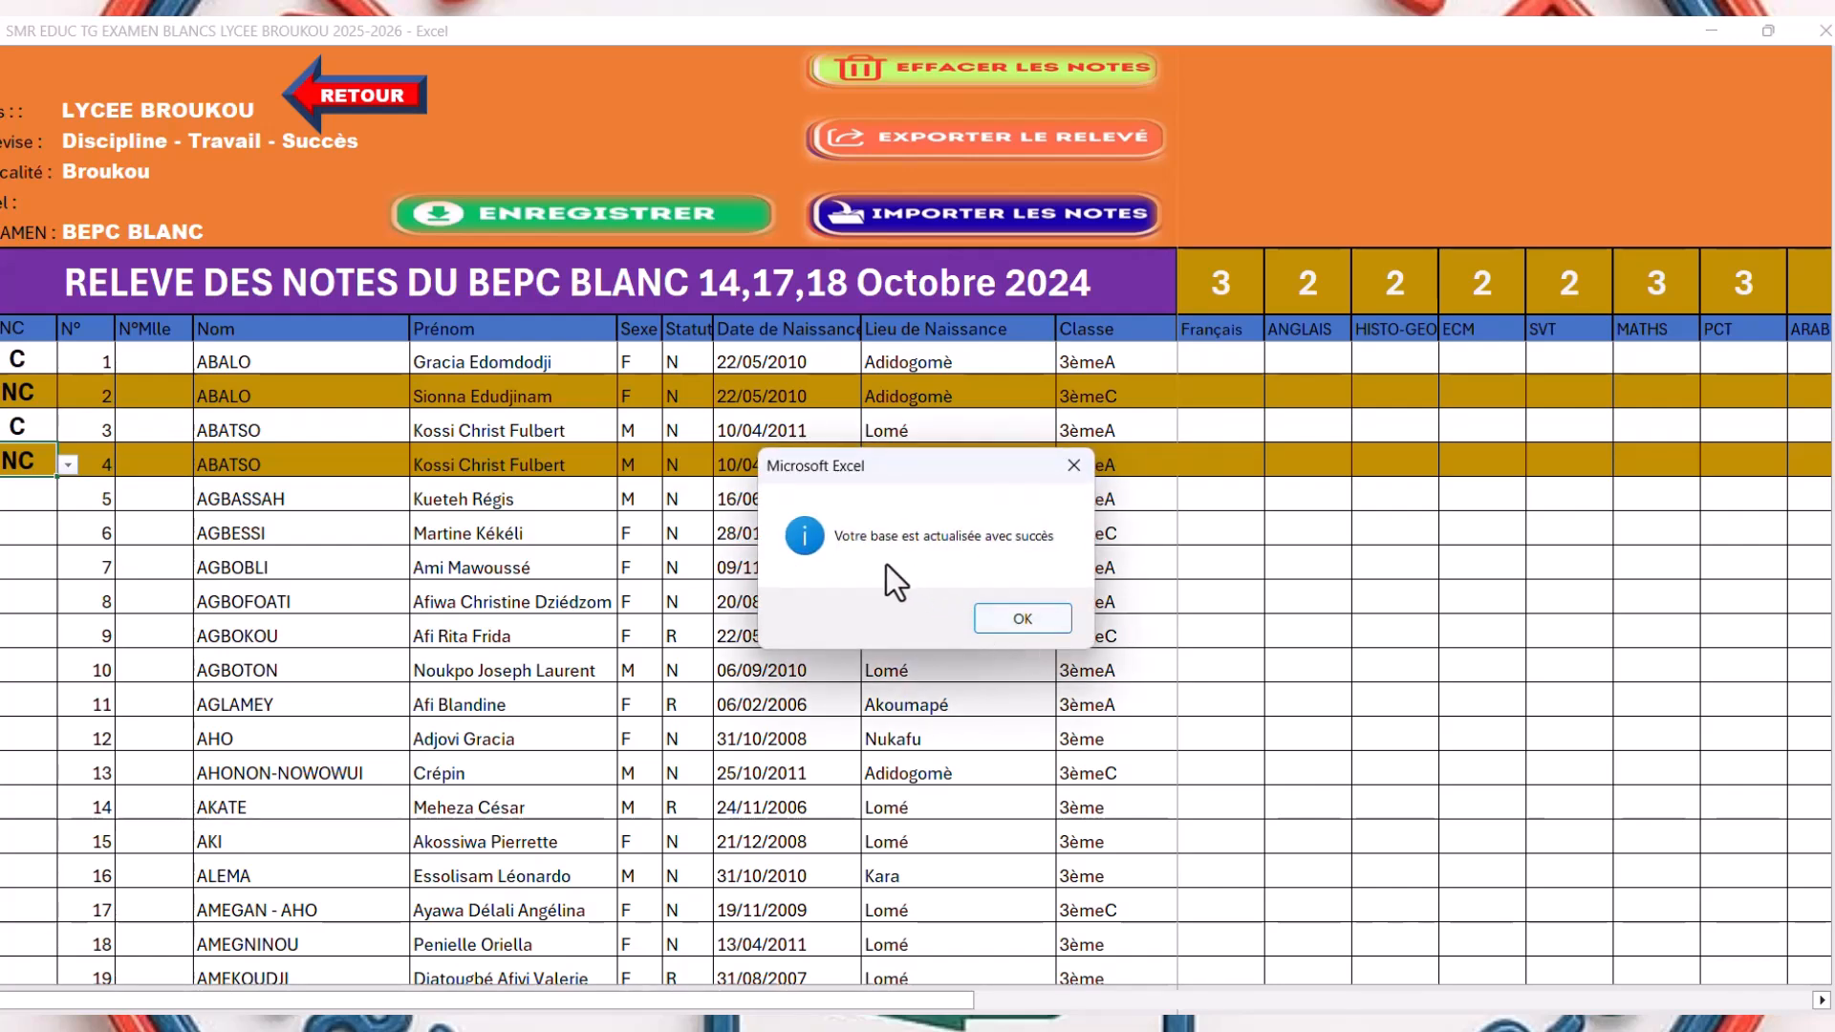
click(1022, 618)
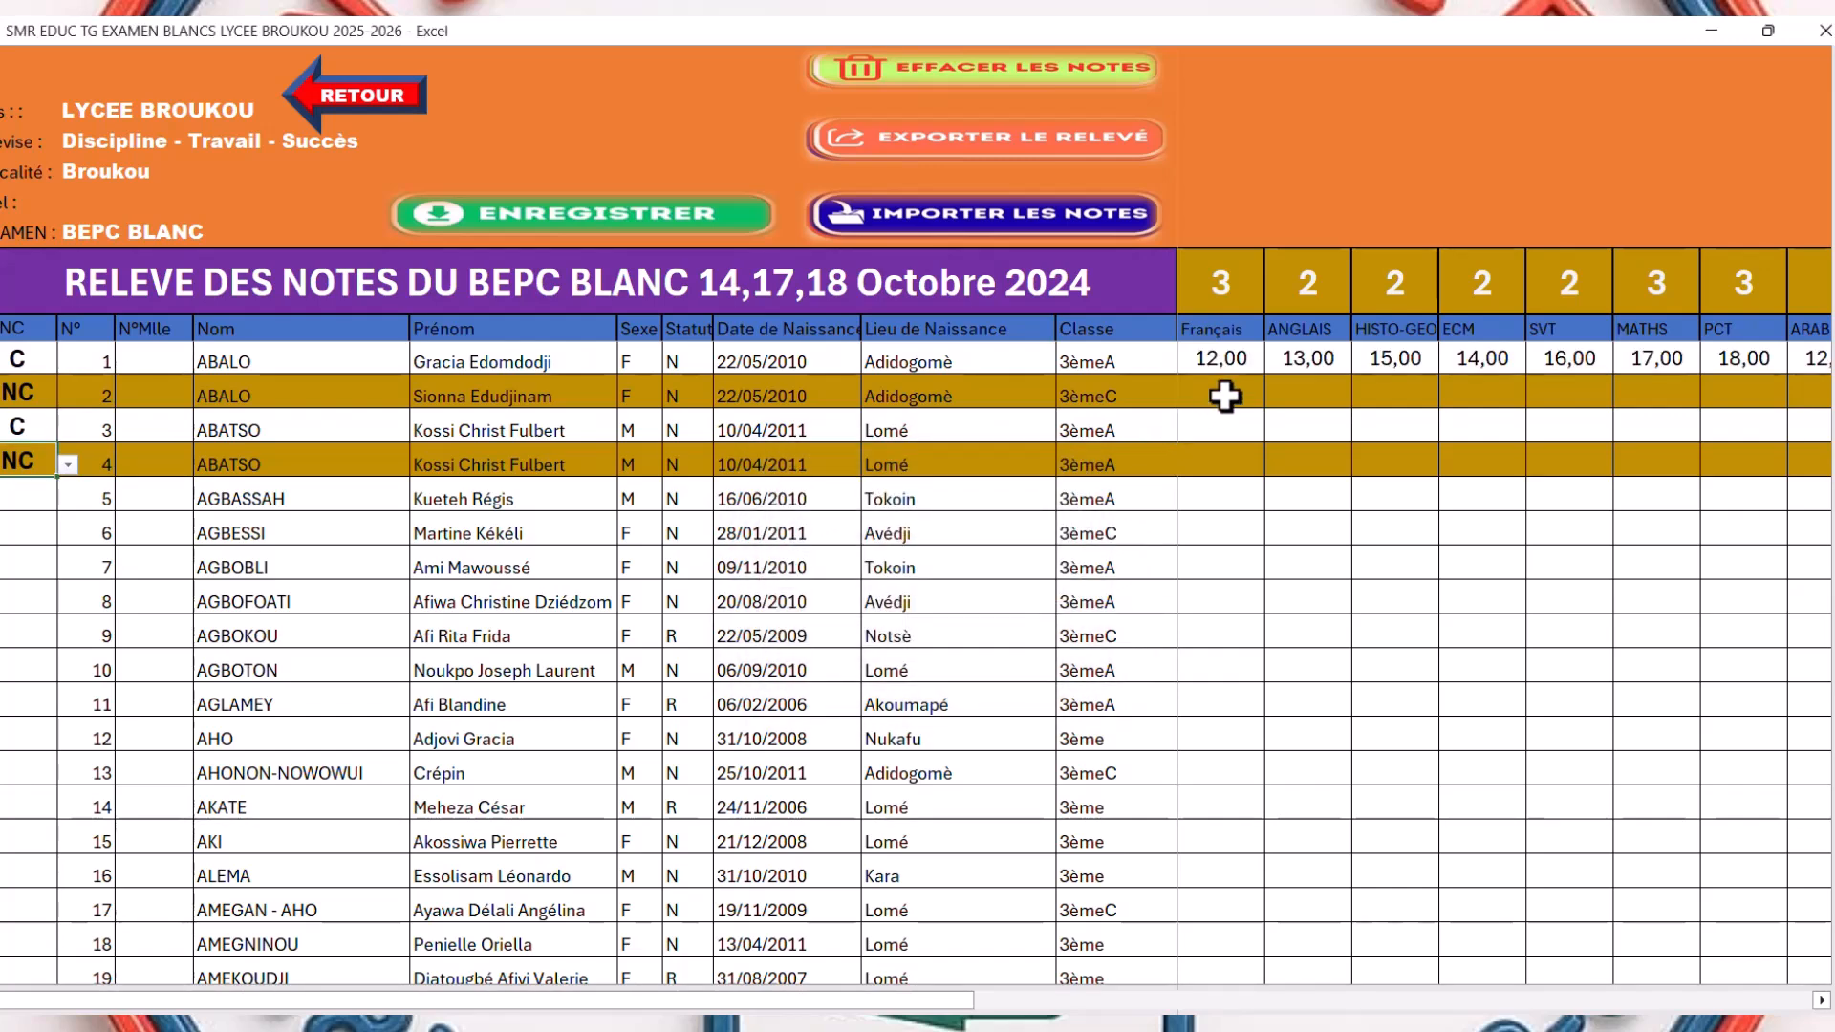
- Check candidate 1's imported grades in the grade sheet and return to the BEPC Blanc menu
click(1221, 357)
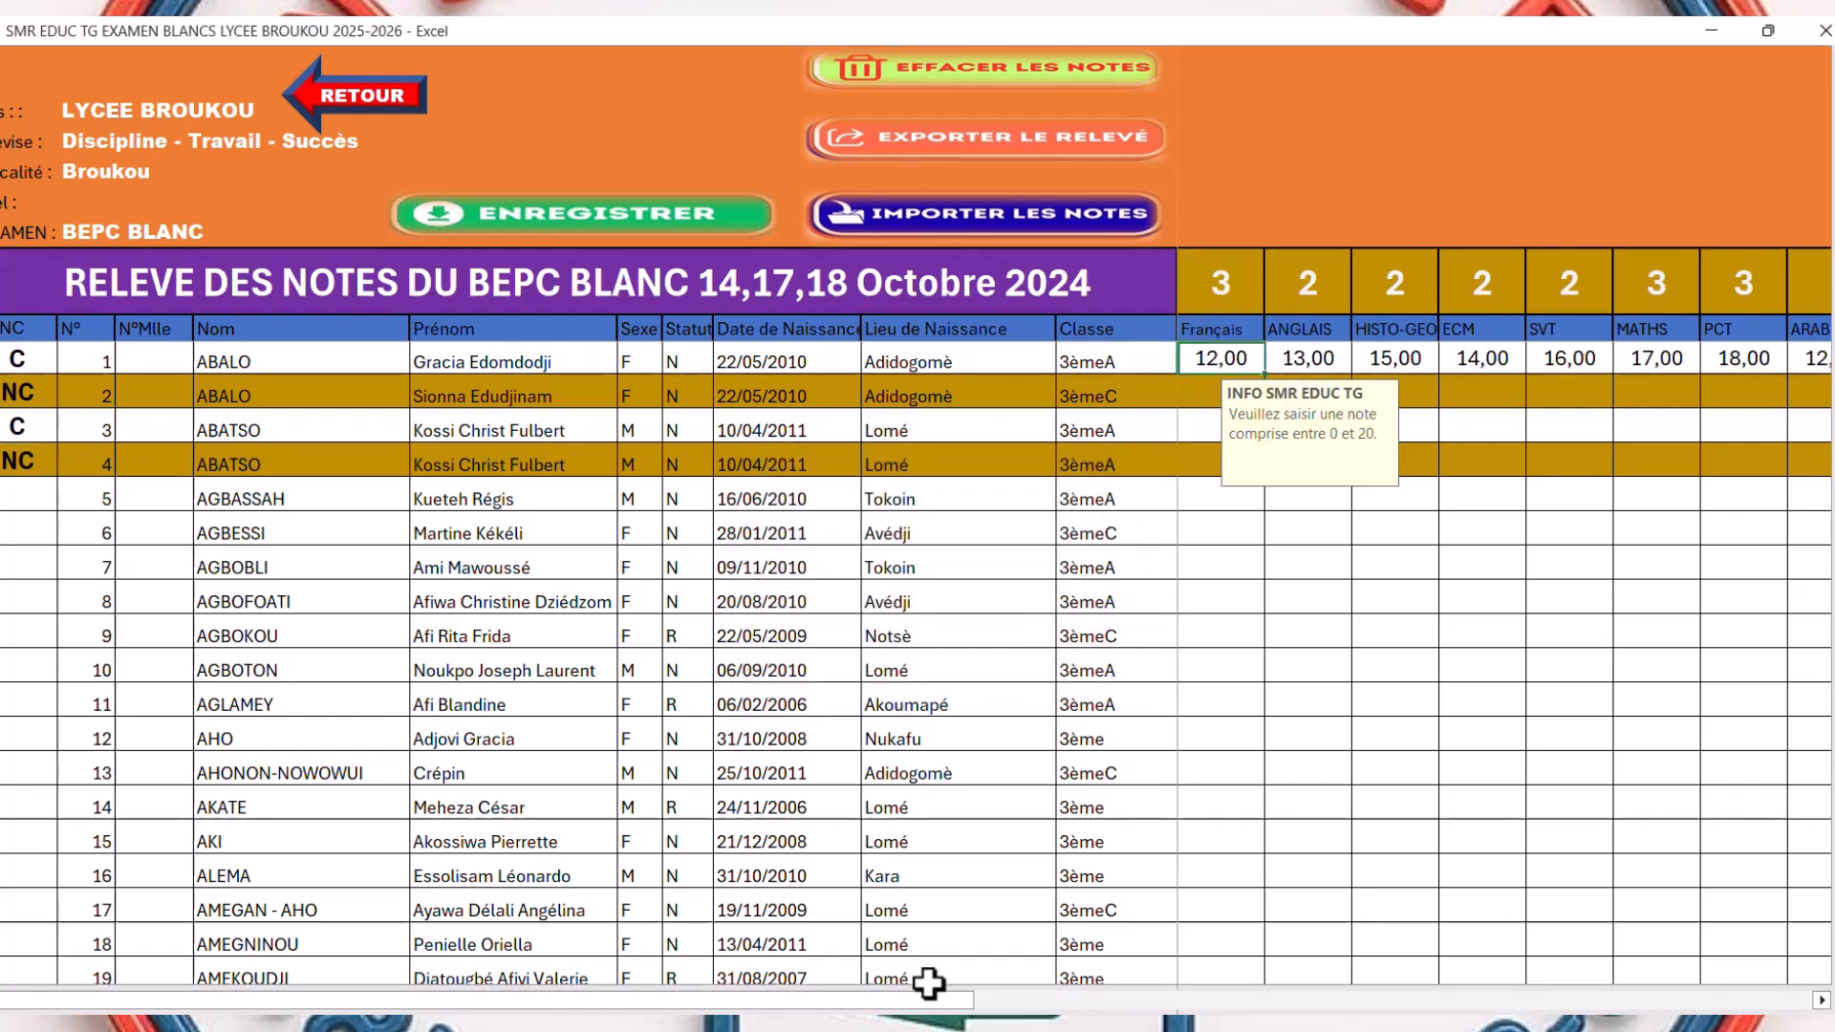
drag(913, 1000, 709, 888)
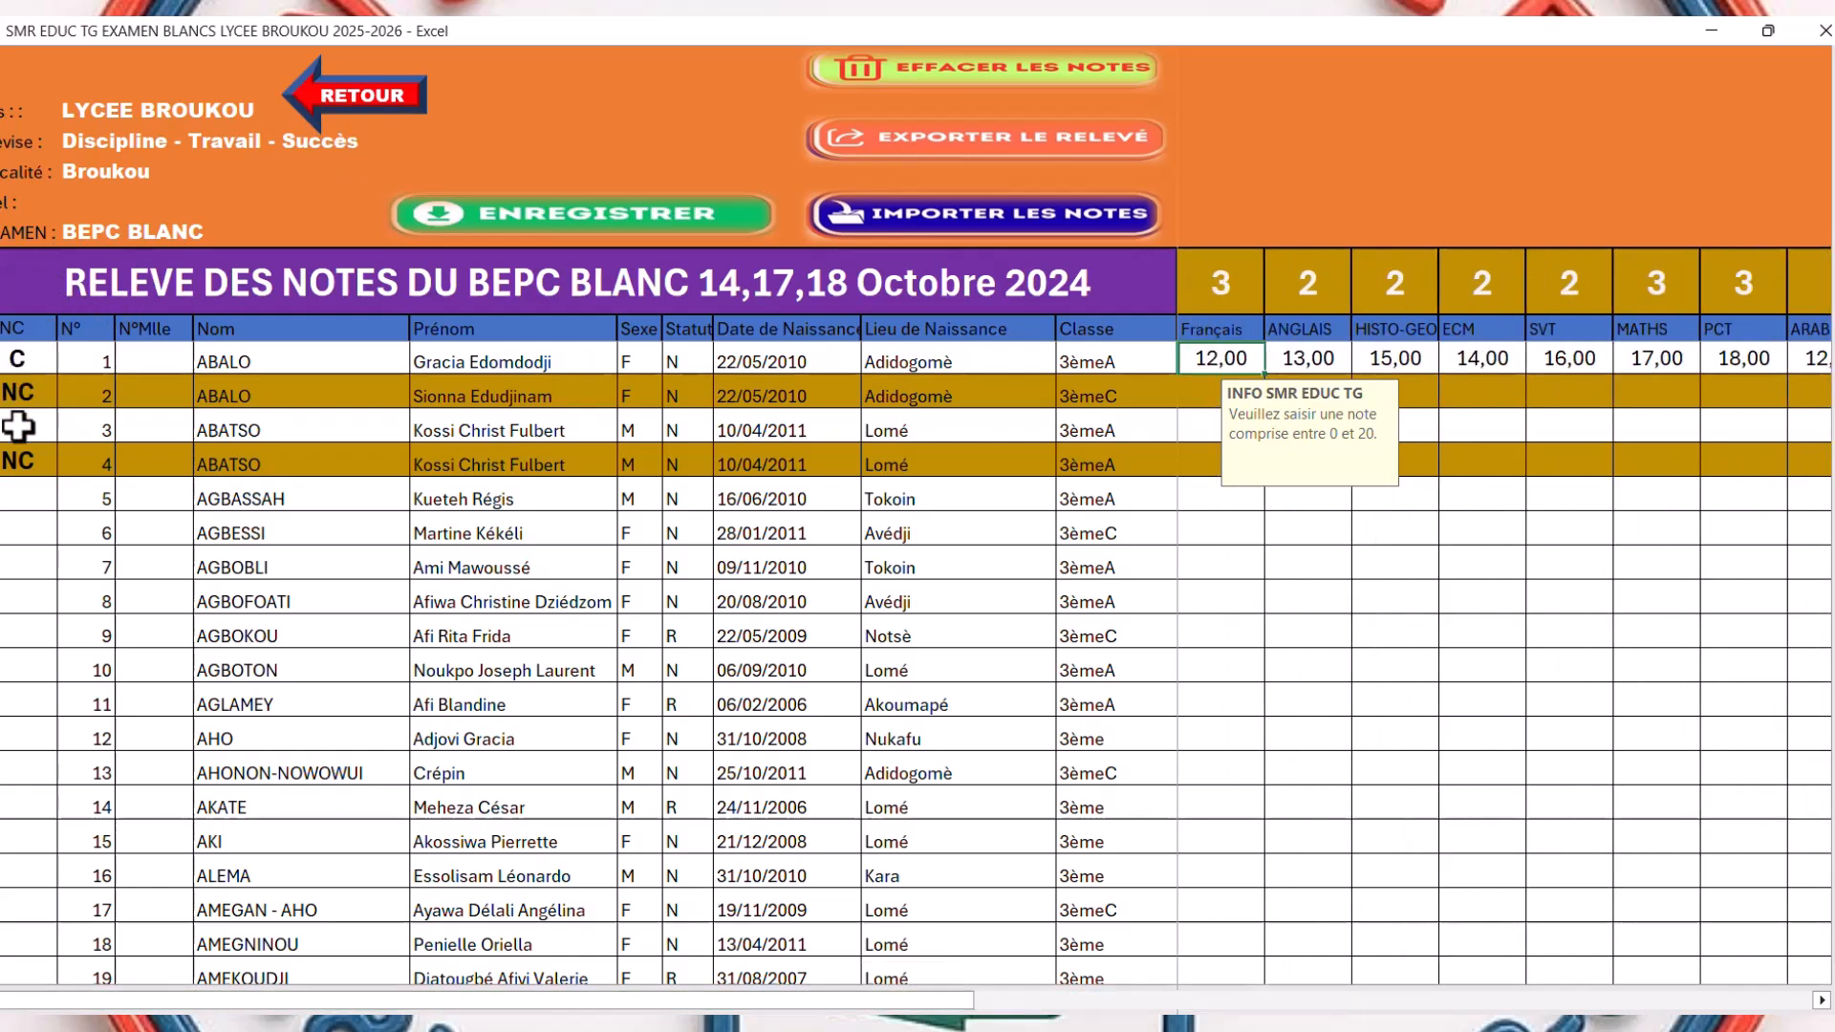
click(346, 94)
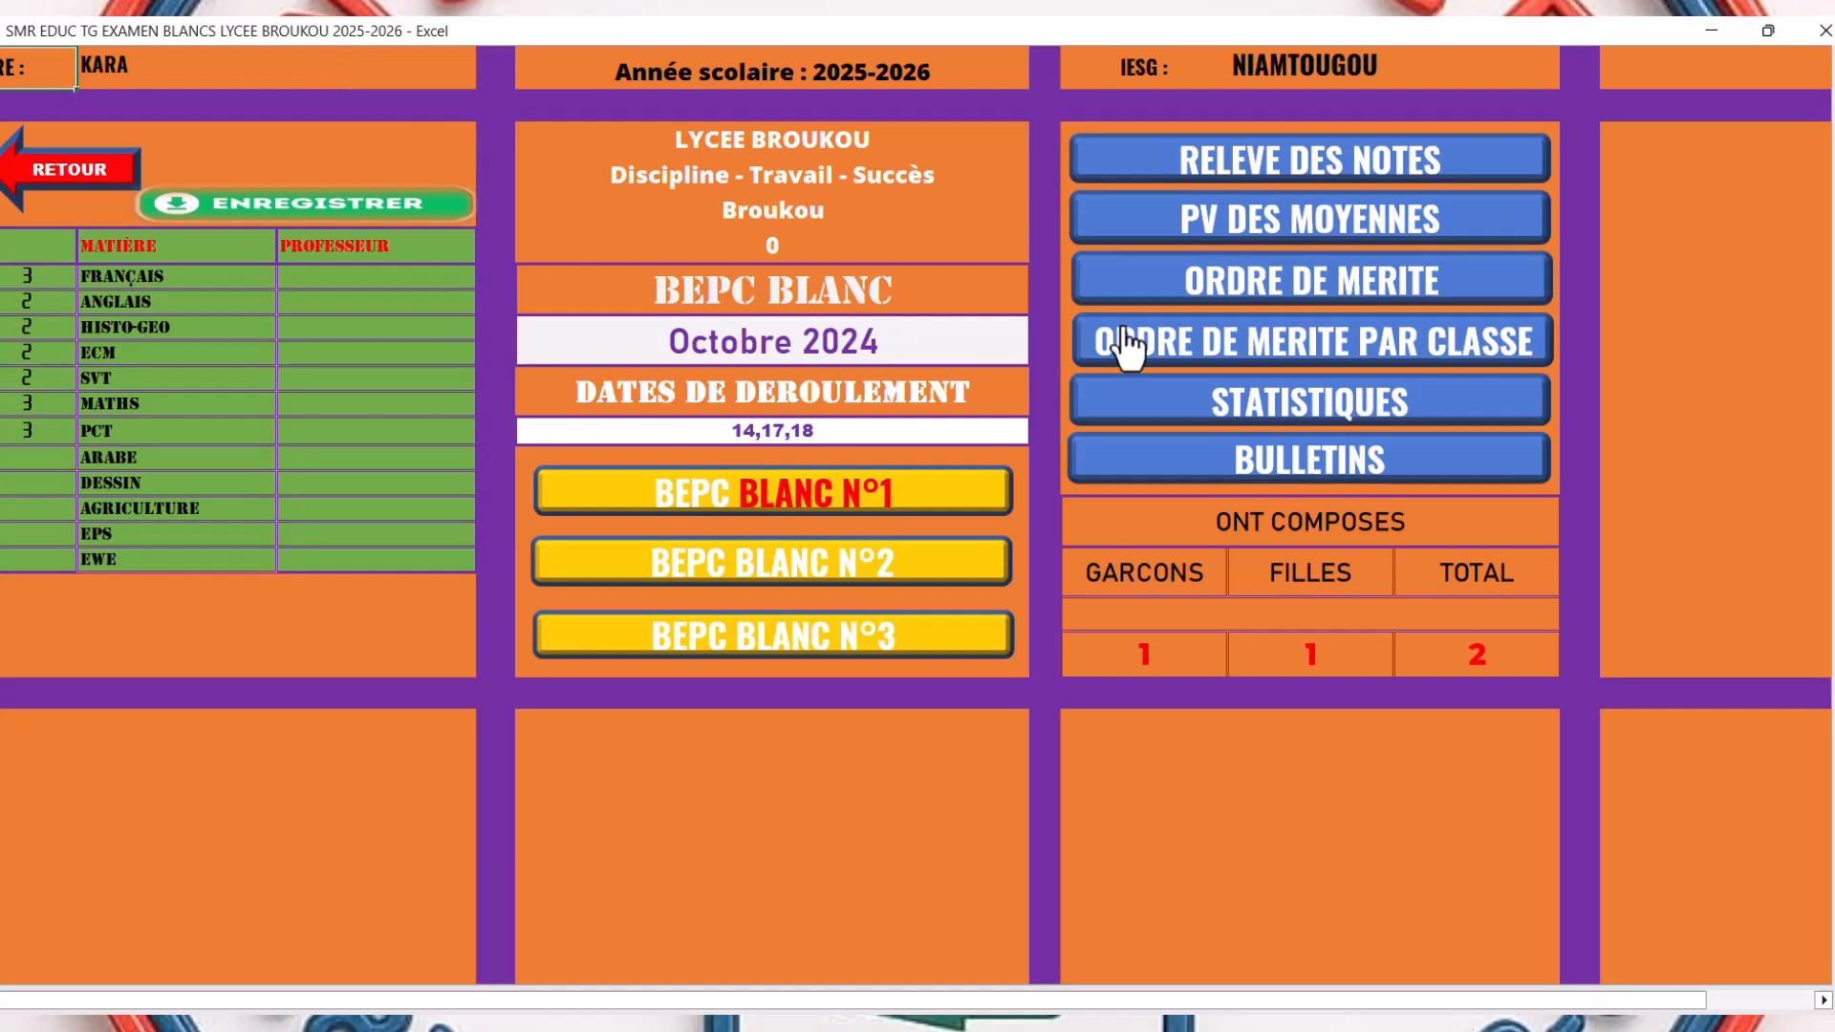
- Review the PV des moyennes through its average, rank and appreciation columns, and view the overall order of merit
click(1298, 241)
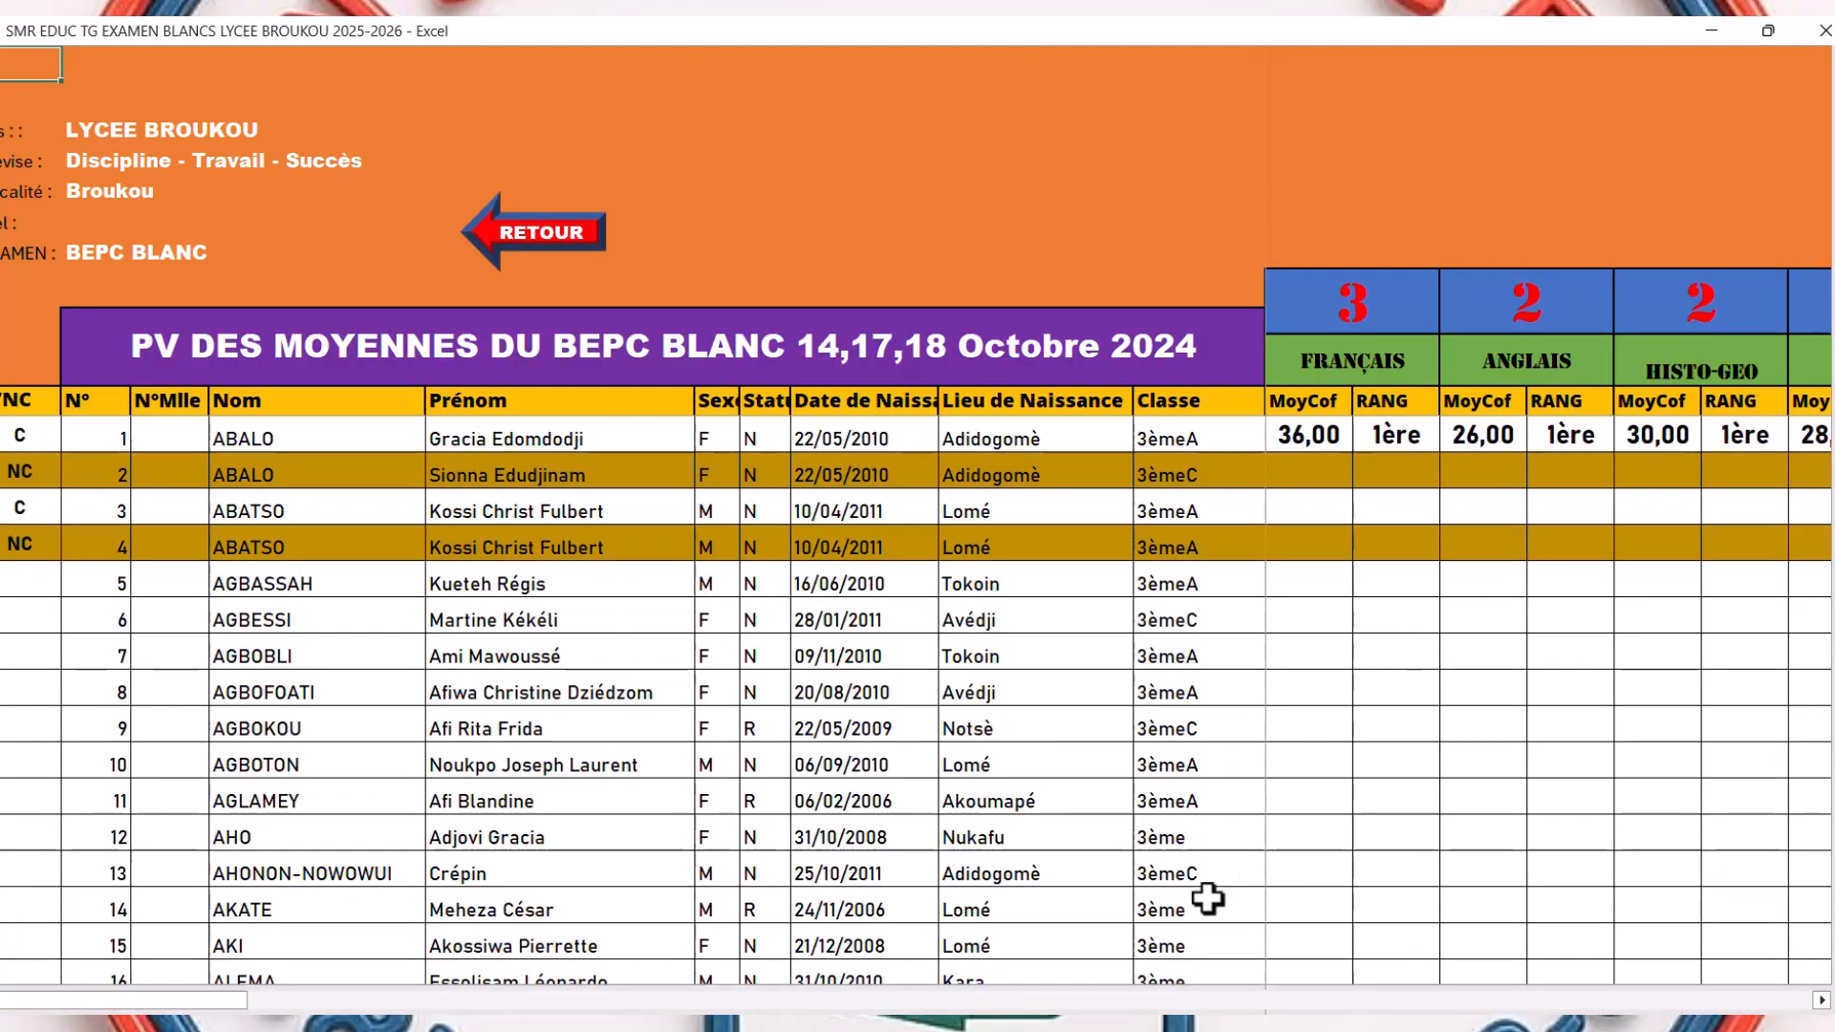
drag(191, 1000, 1637, 1013)
drag(1429, 1000, 1687, 1000)
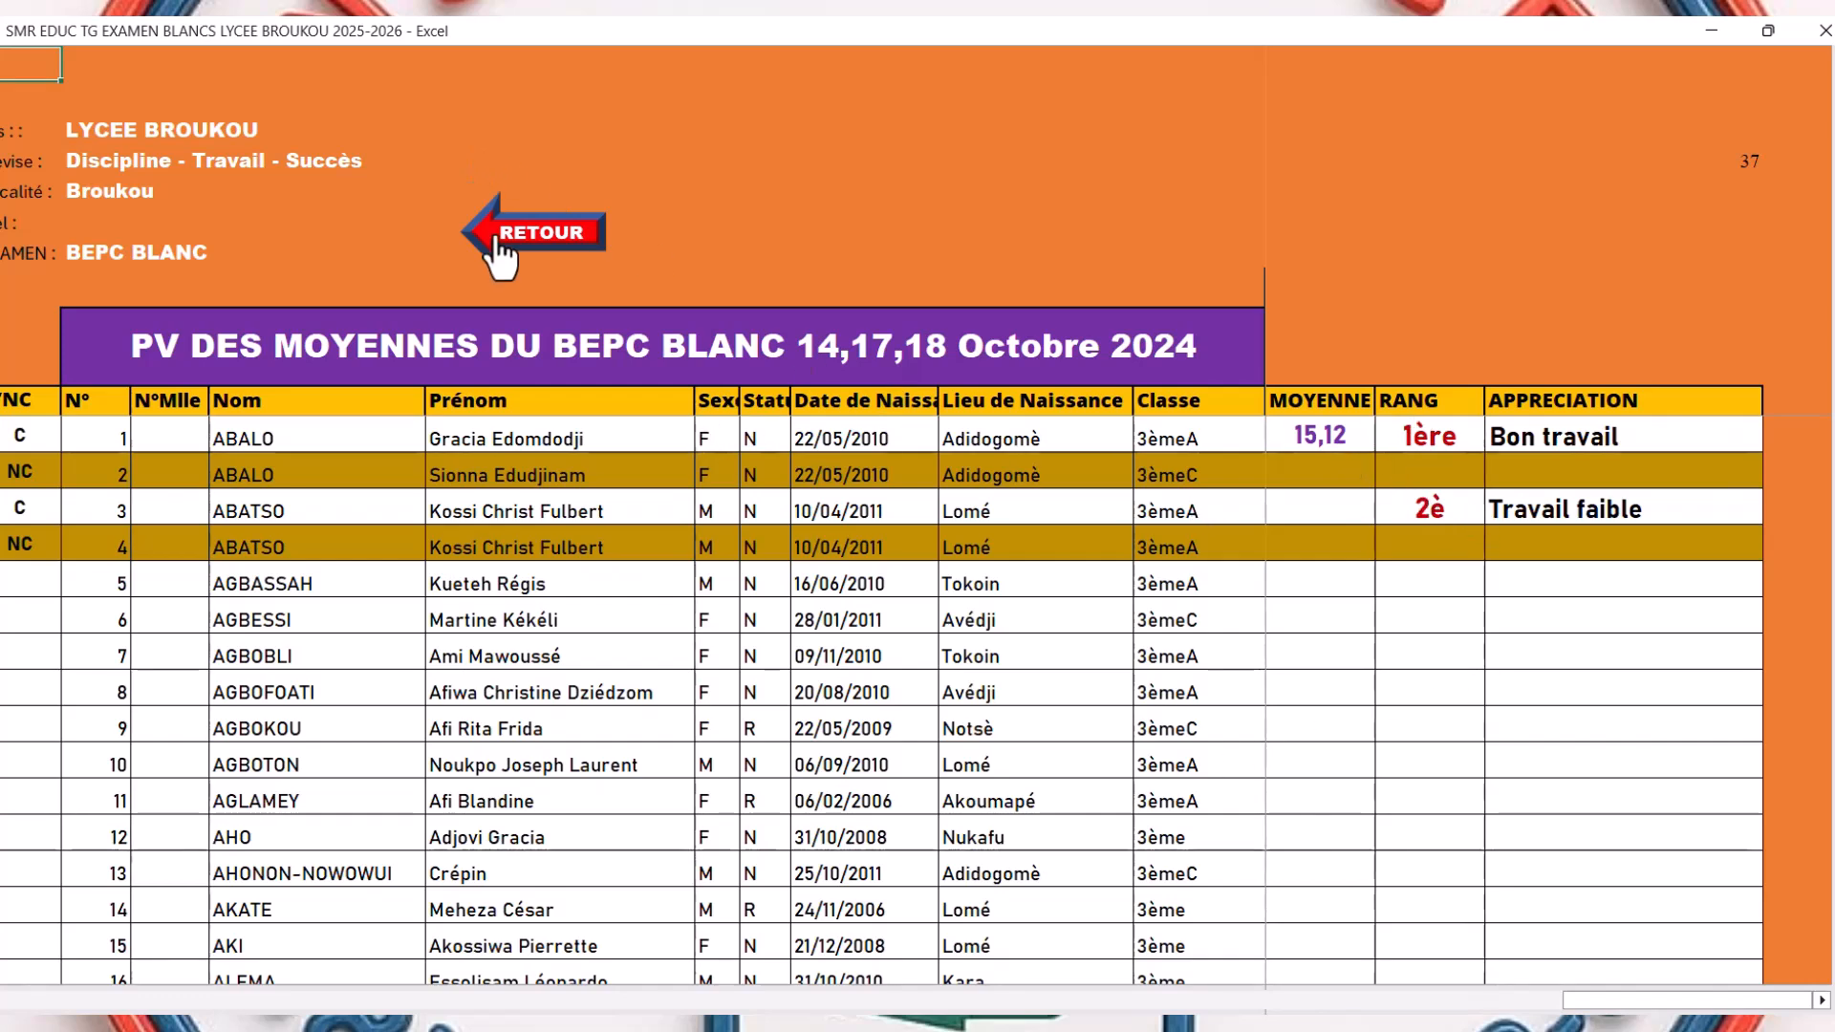
click(509, 237)
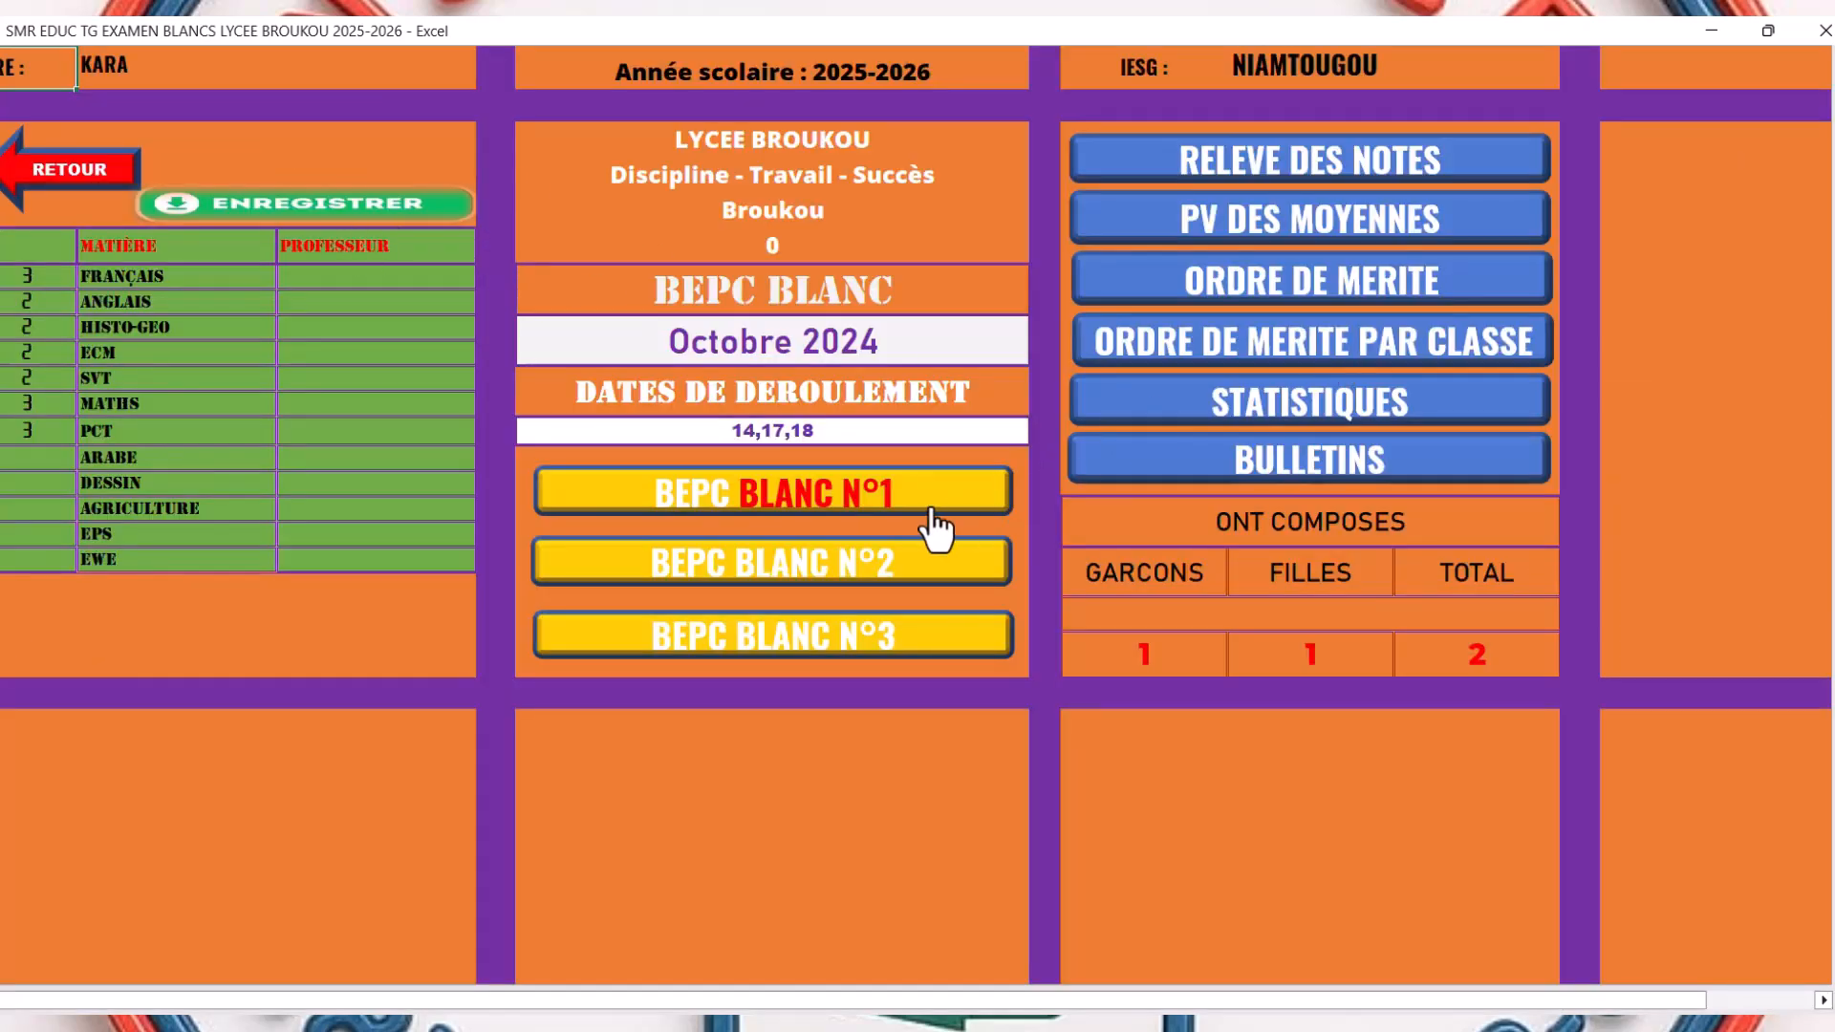
click(1391, 294)
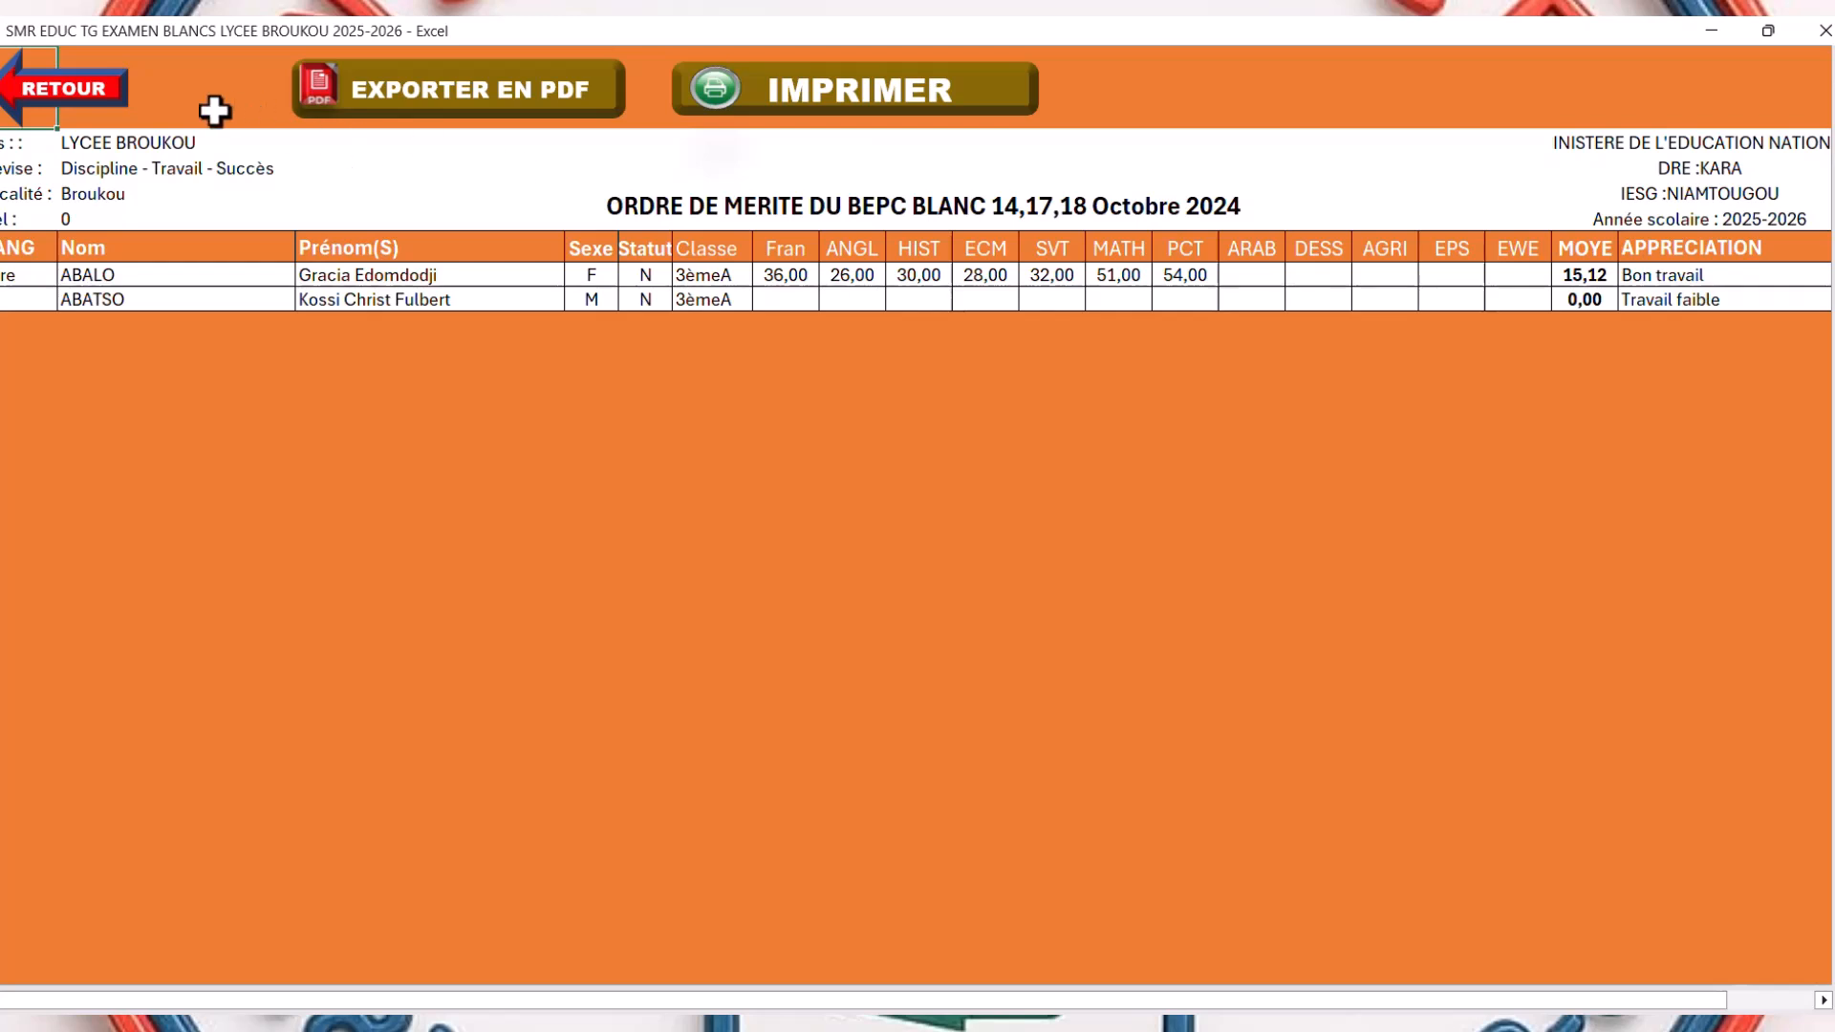
click(117, 103)
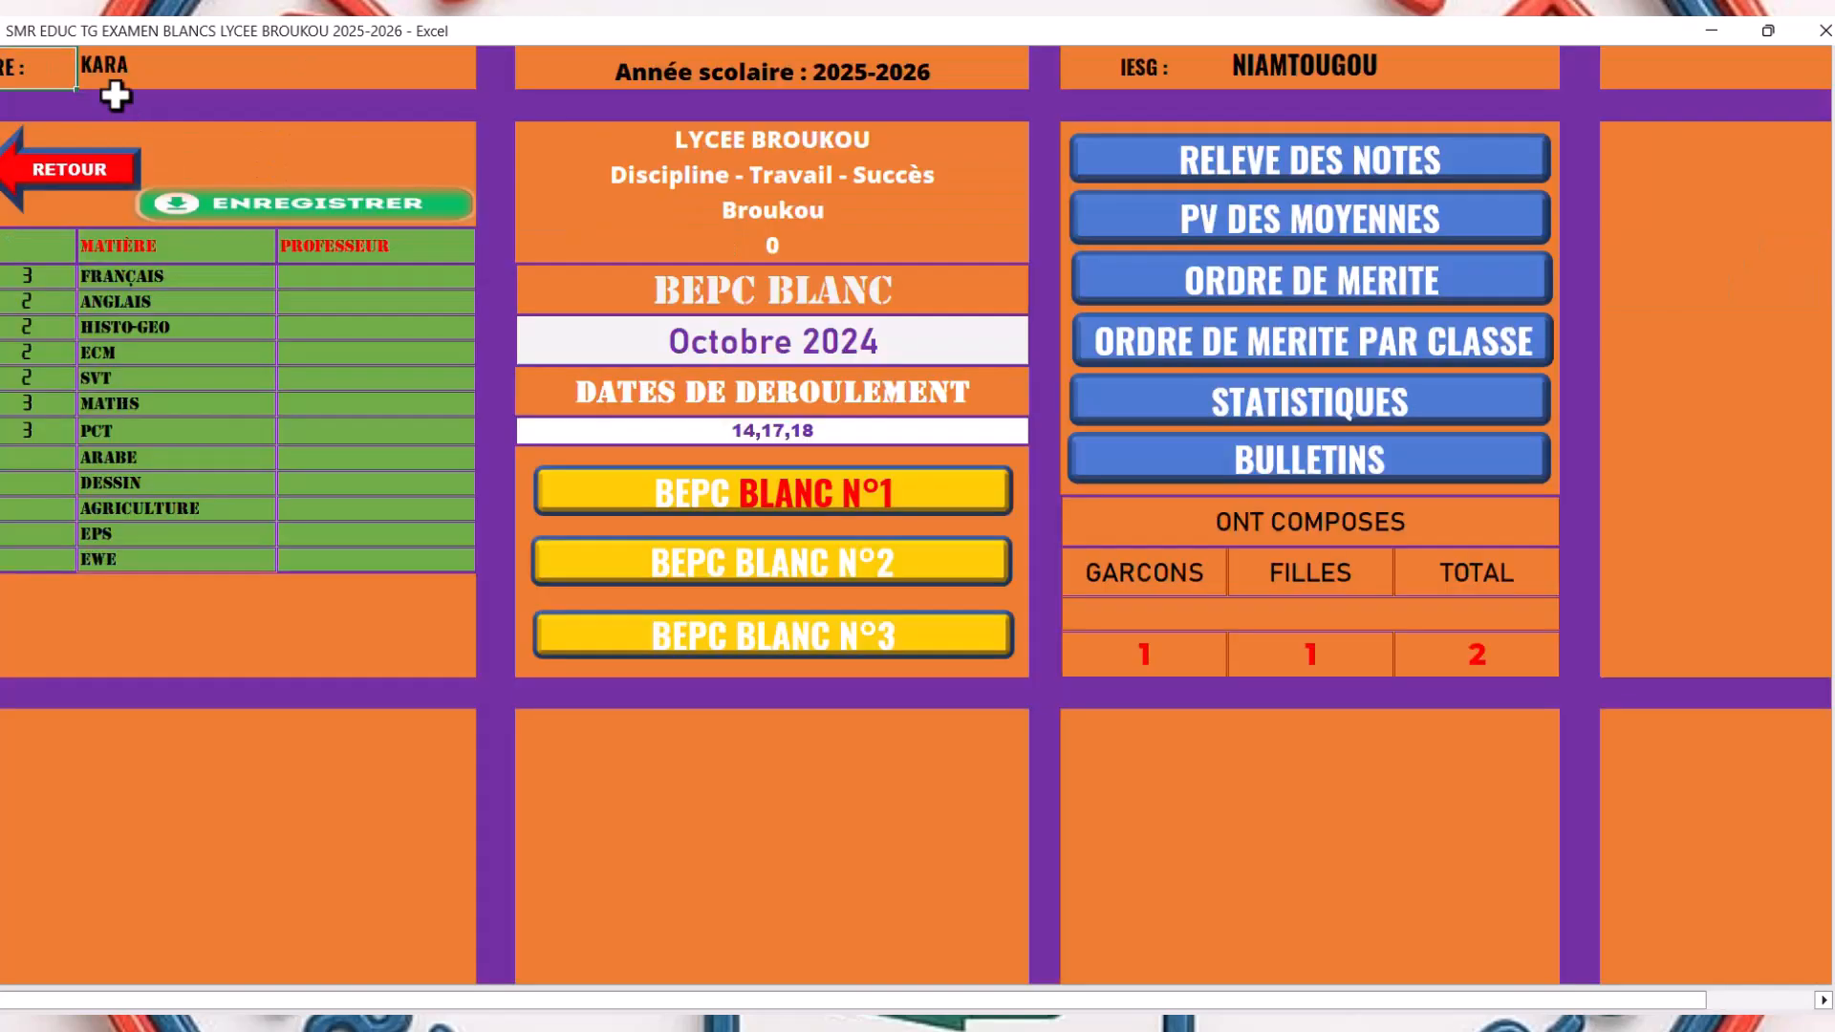
- View the order of merit by class for 3èmeA and 3èmeB, and return to the BEPC Blanc menu
click(1312, 349)
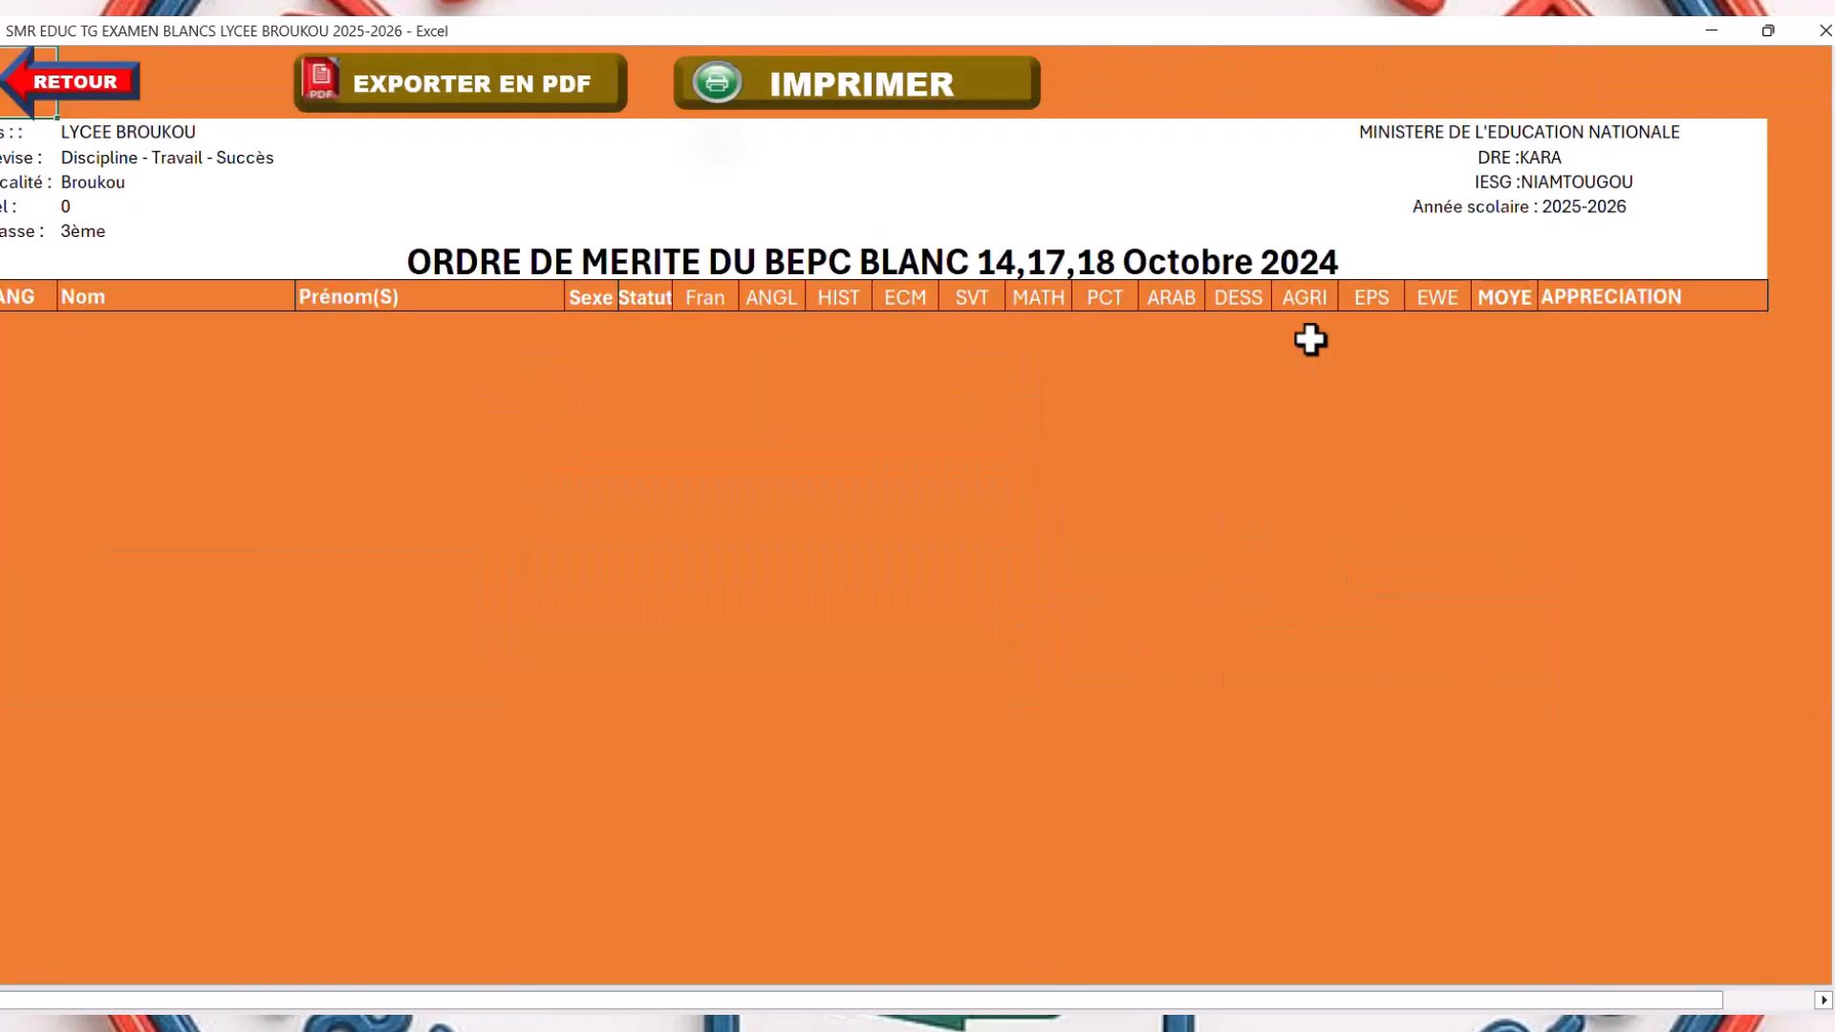
click(105, 228)
click(306, 232)
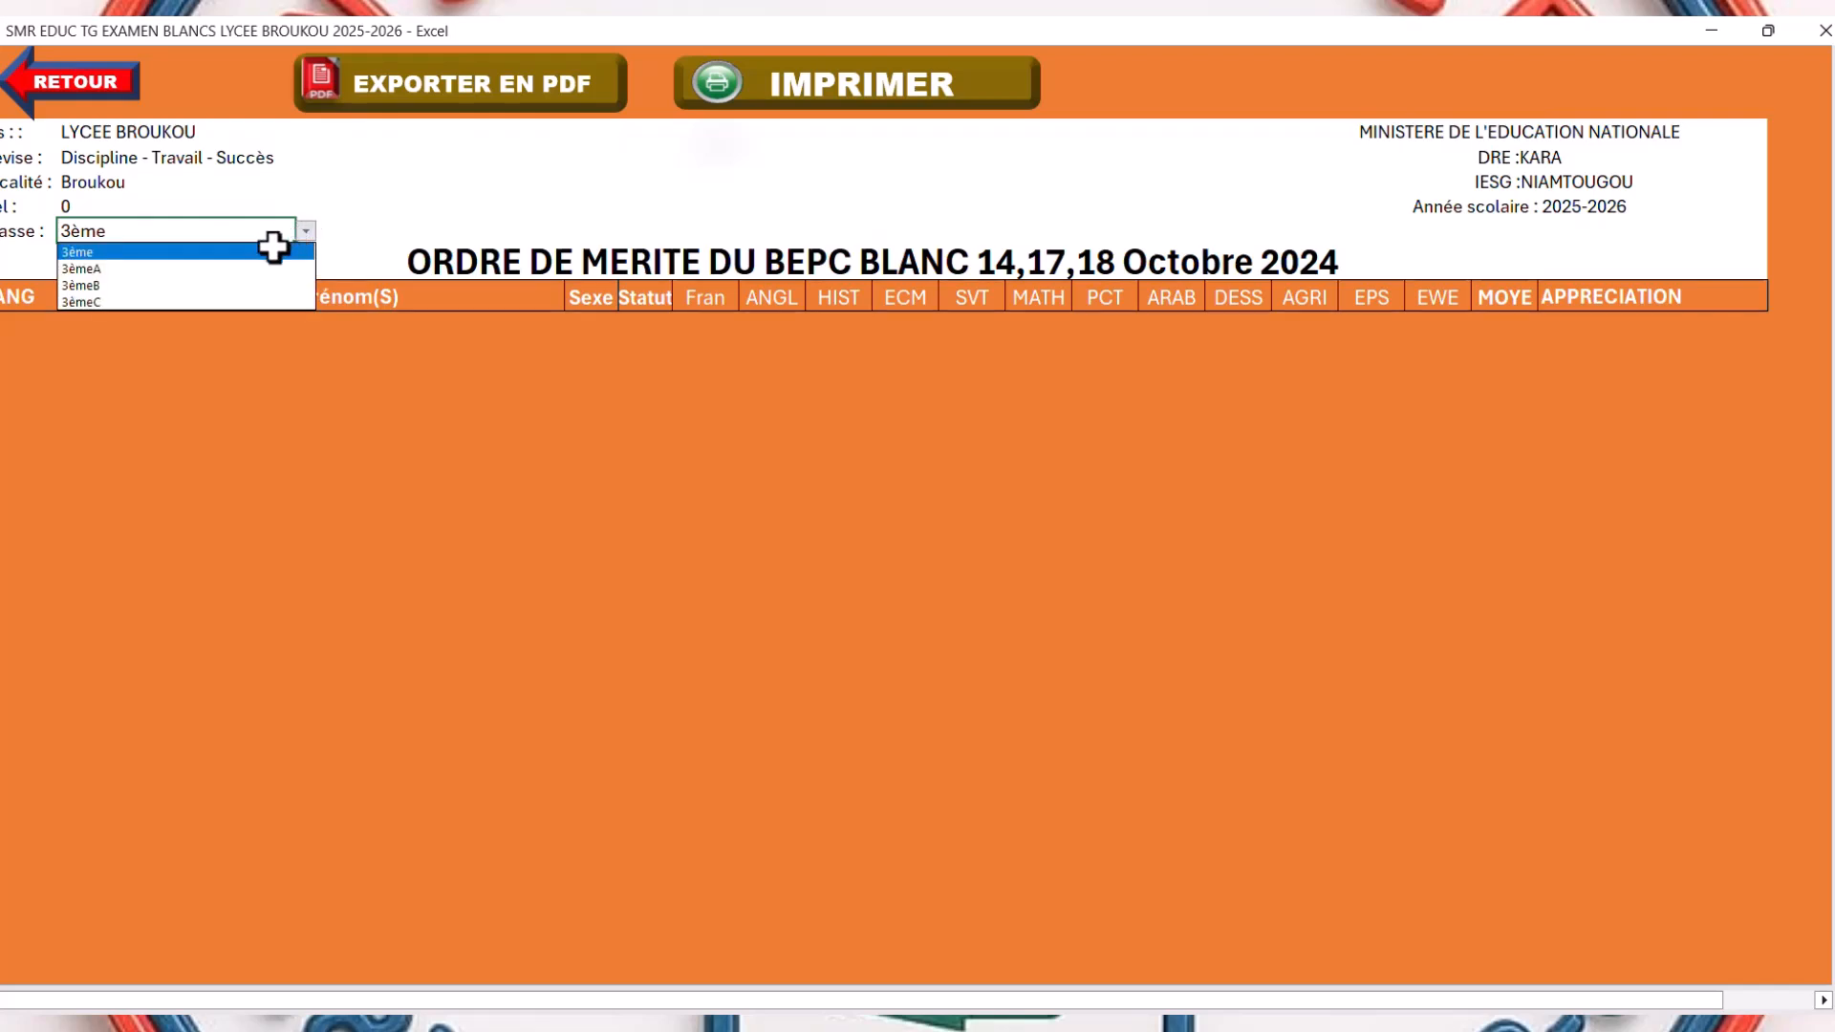
click(203, 266)
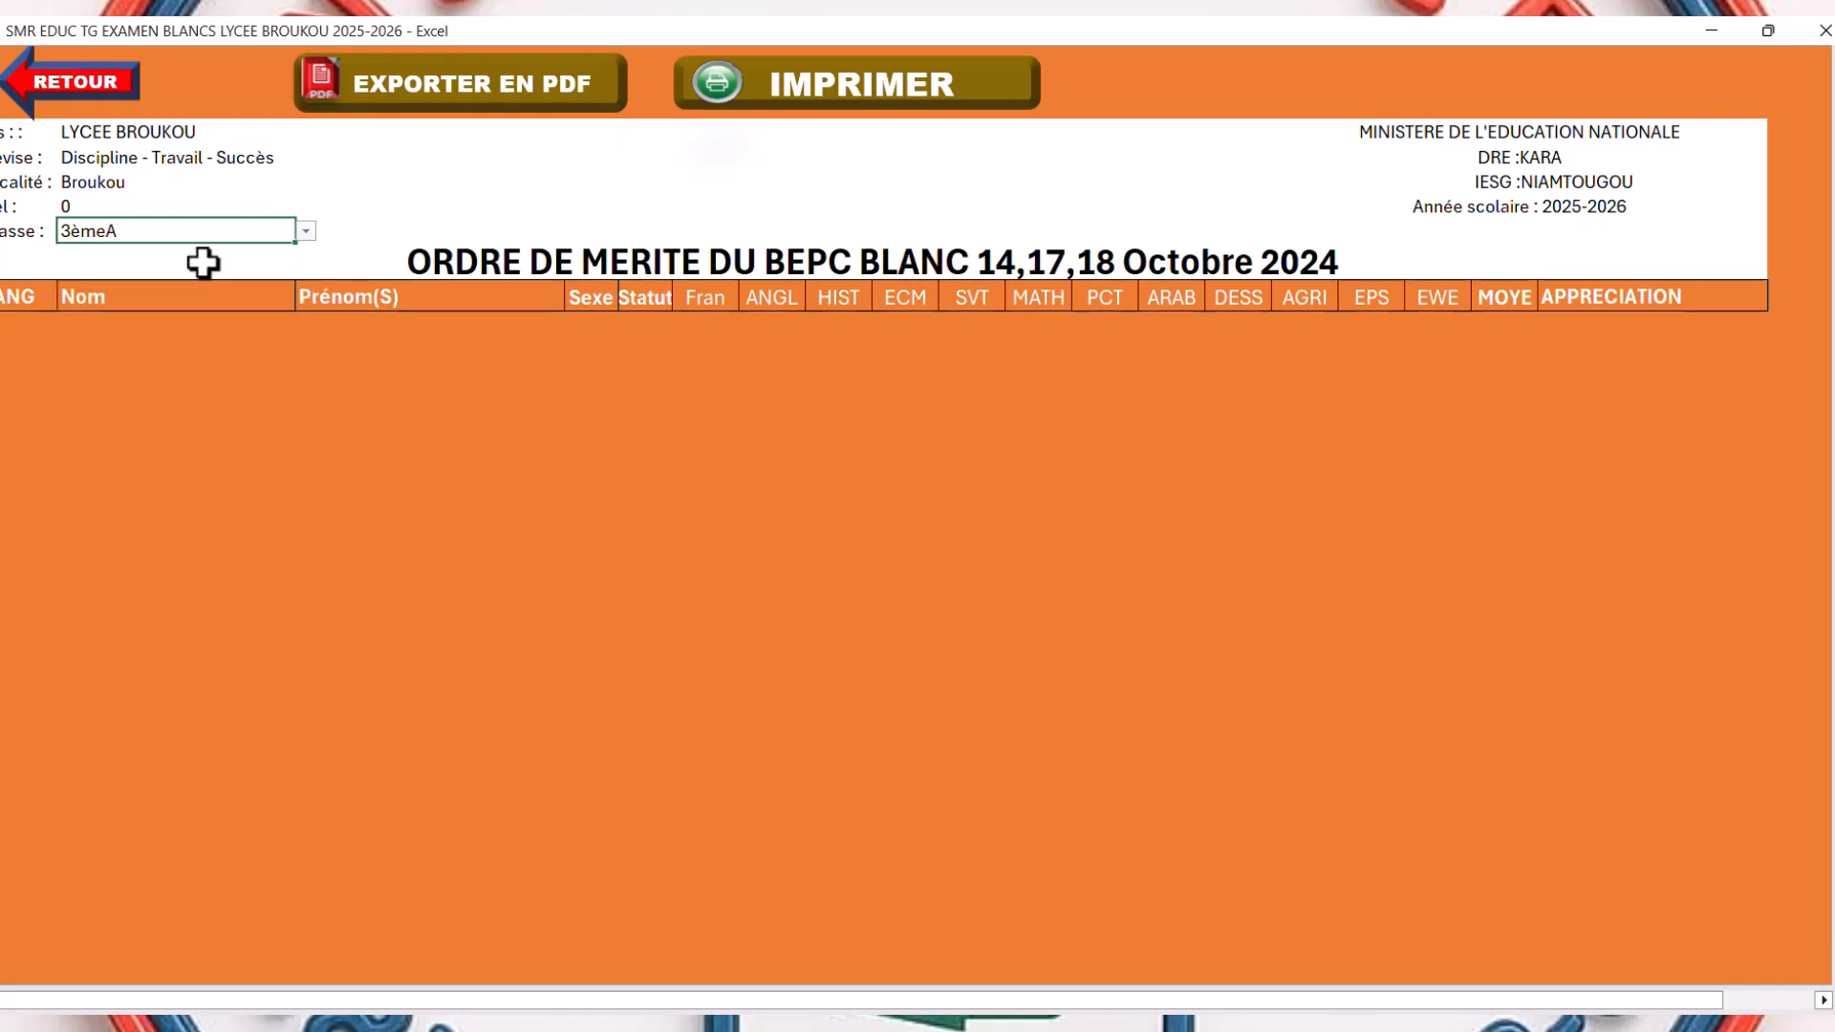
click(307, 230)
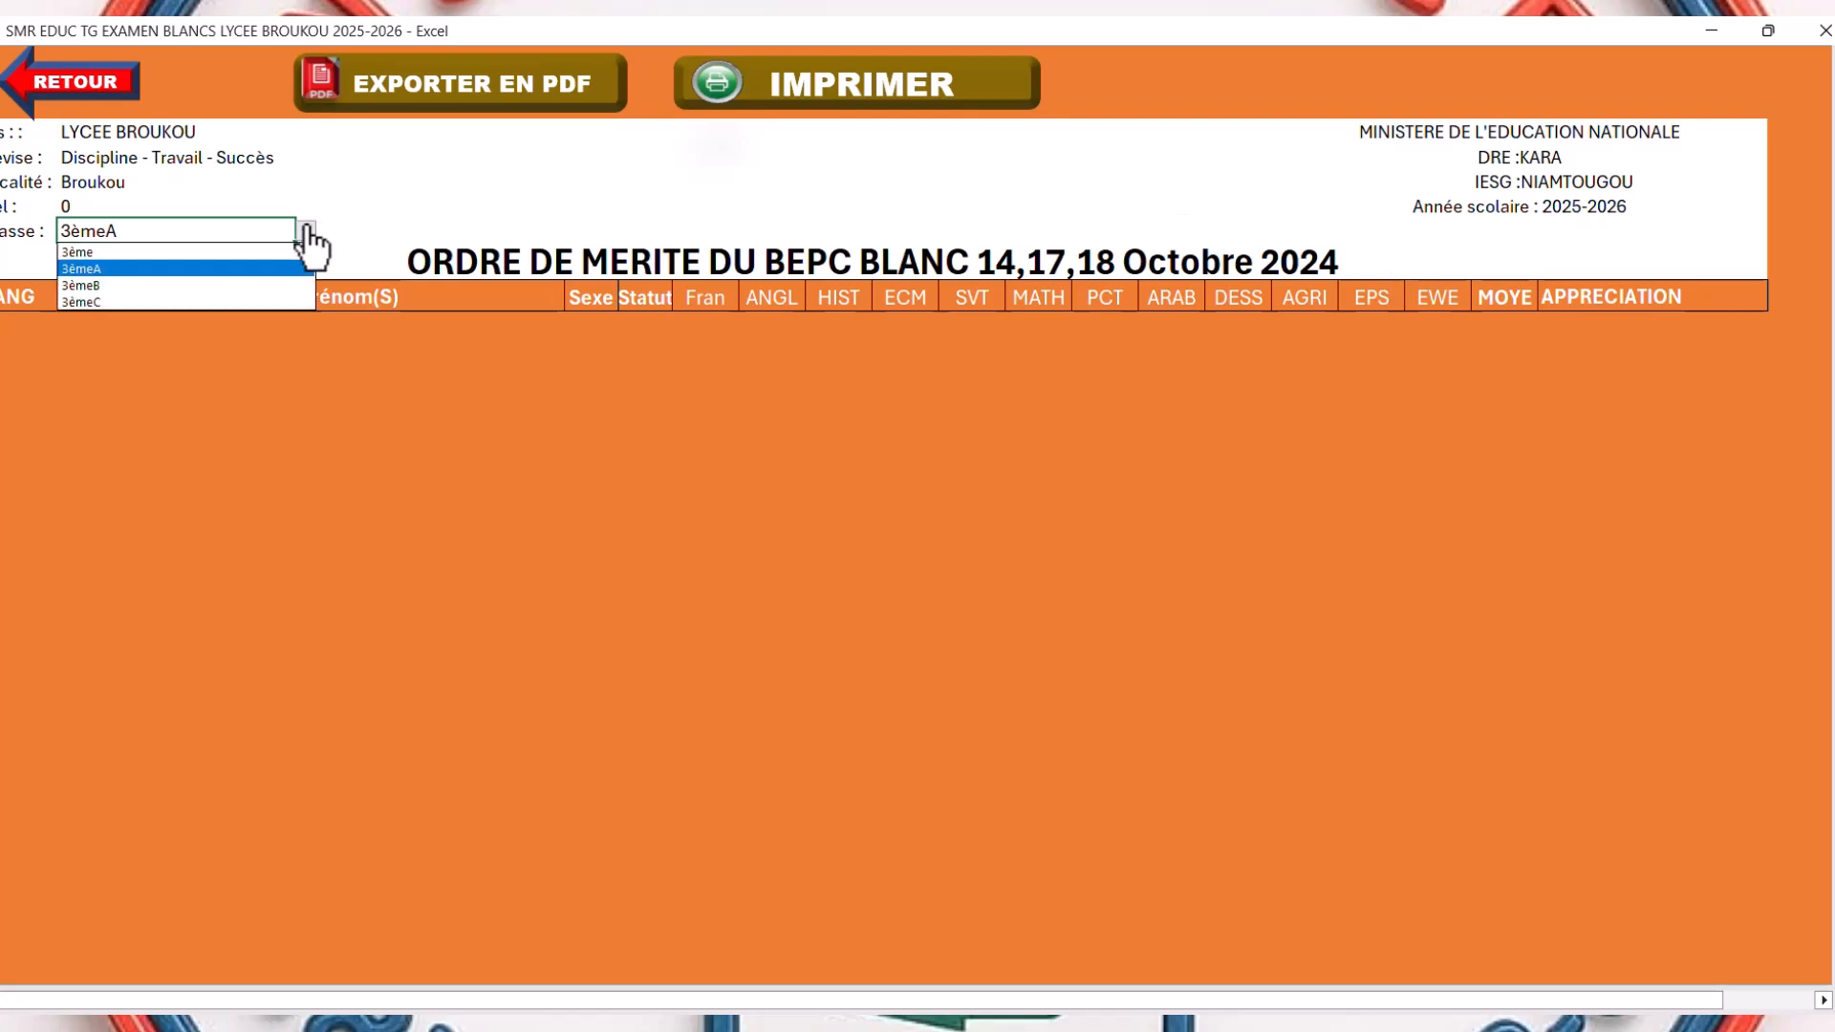
click(152, 290)
click(396, 191)
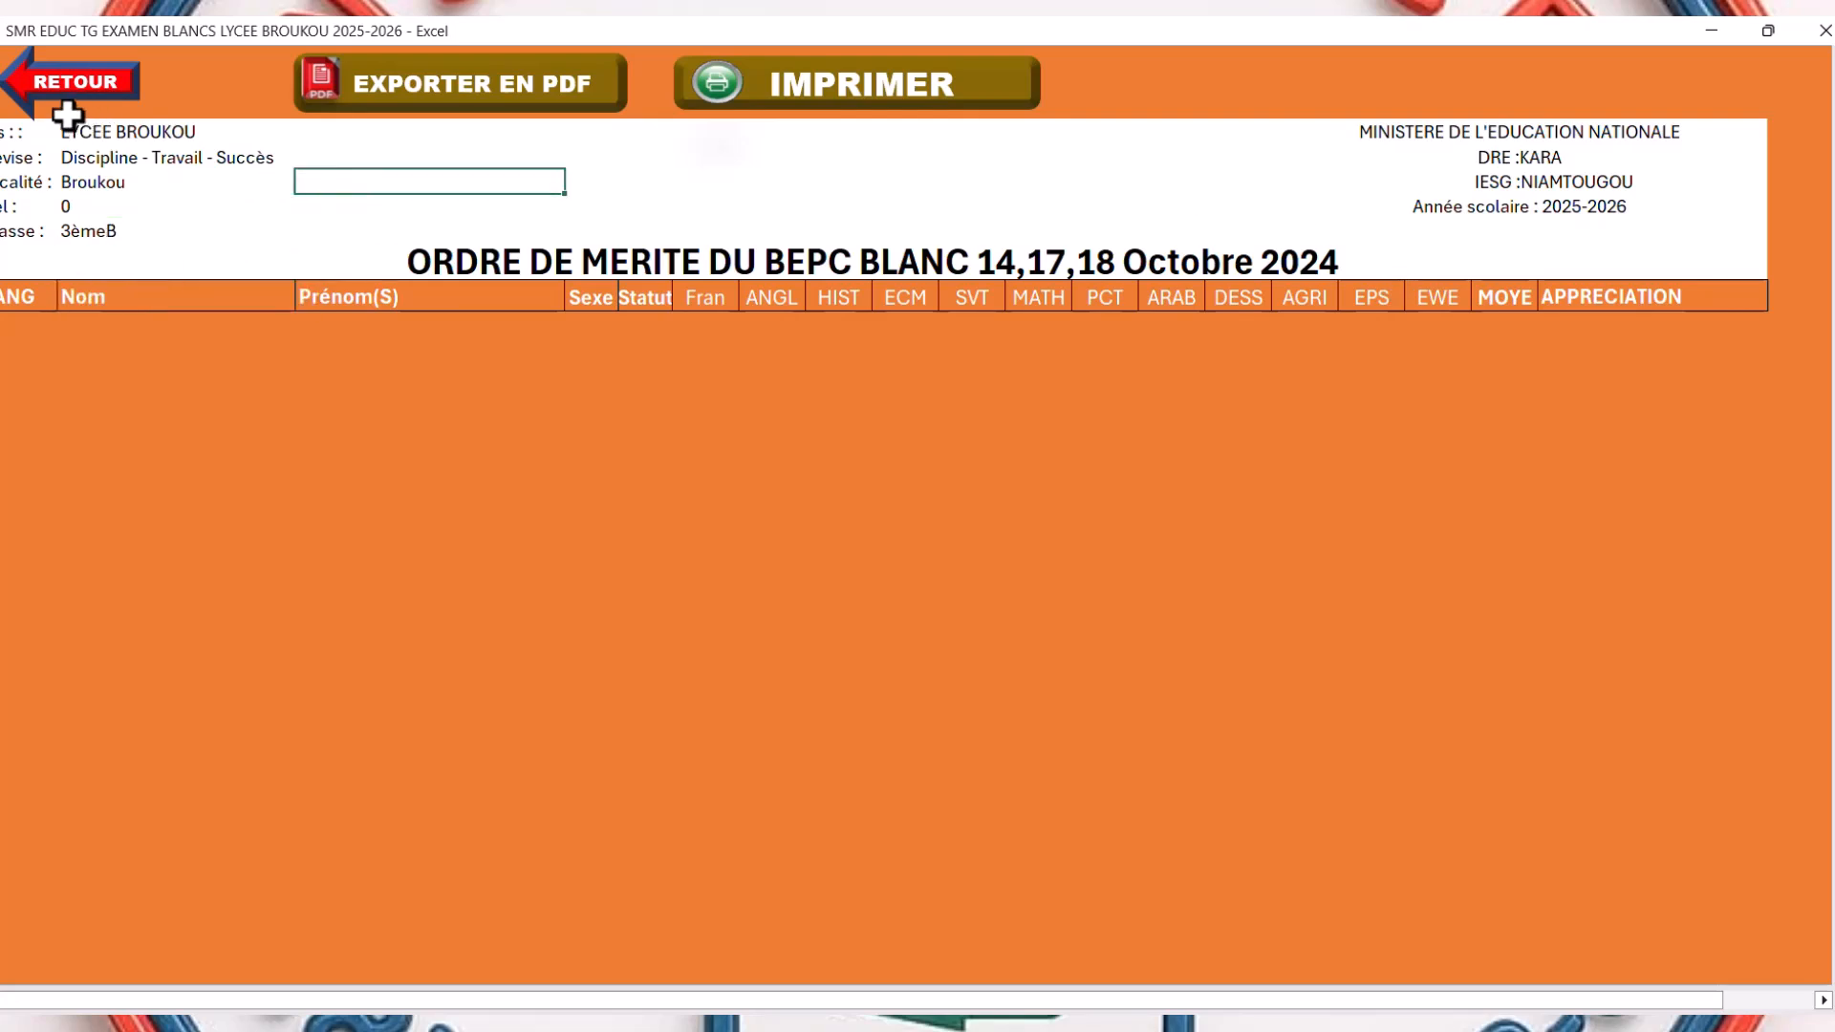
click(59, 104)
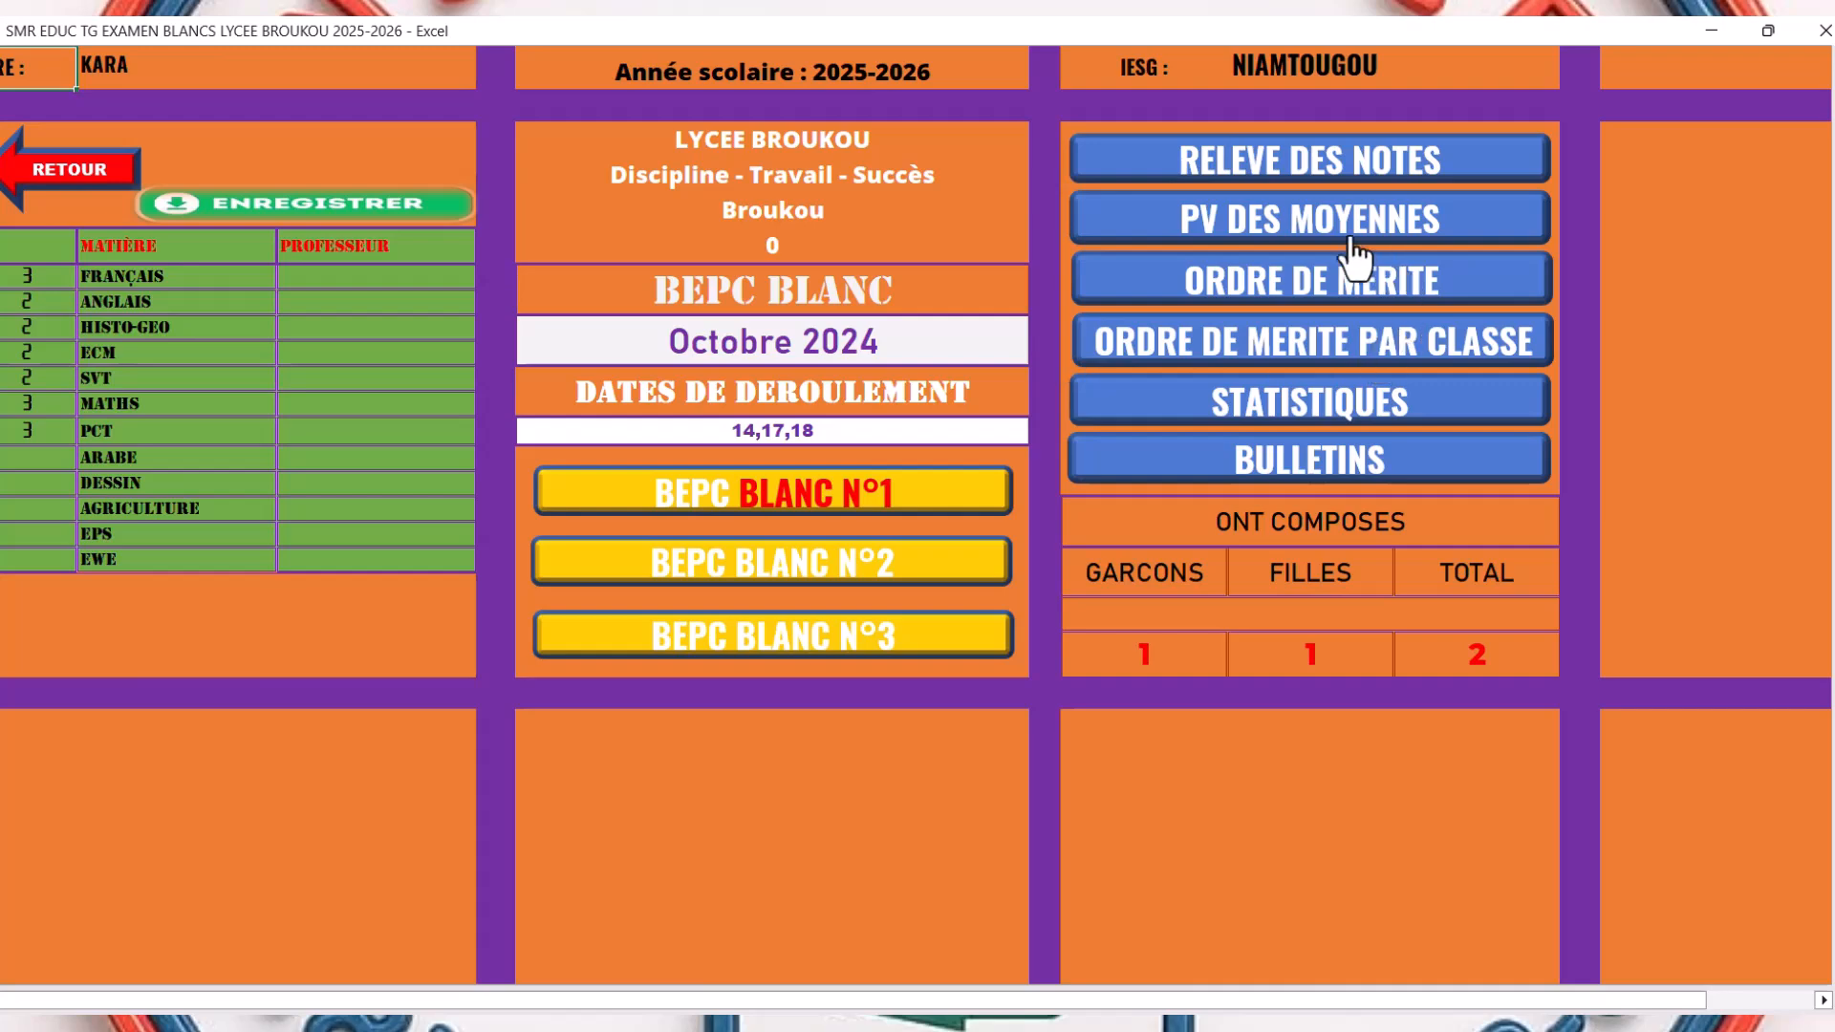
- Re-examine the subject columns of the PV des moyennes, including PCT and Arabe, and return to the menu
click(1233, 230)
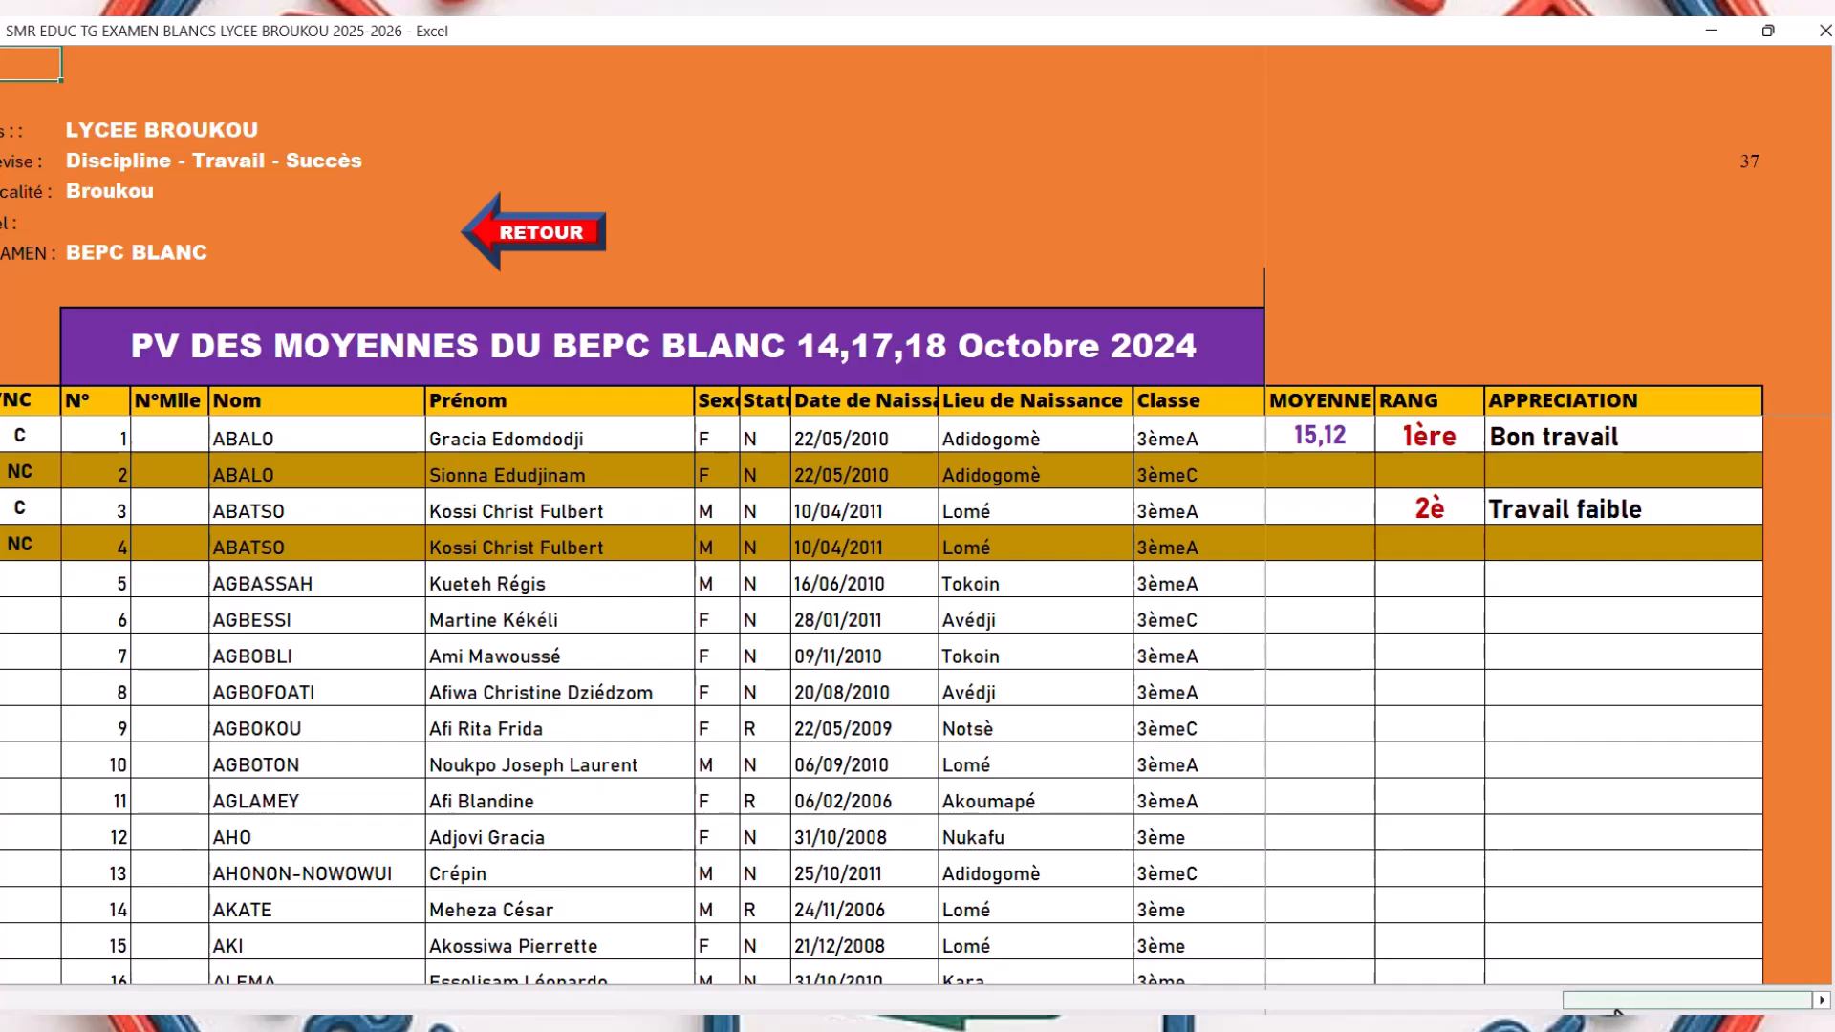
drag(1637, 1000, 824, 1000)
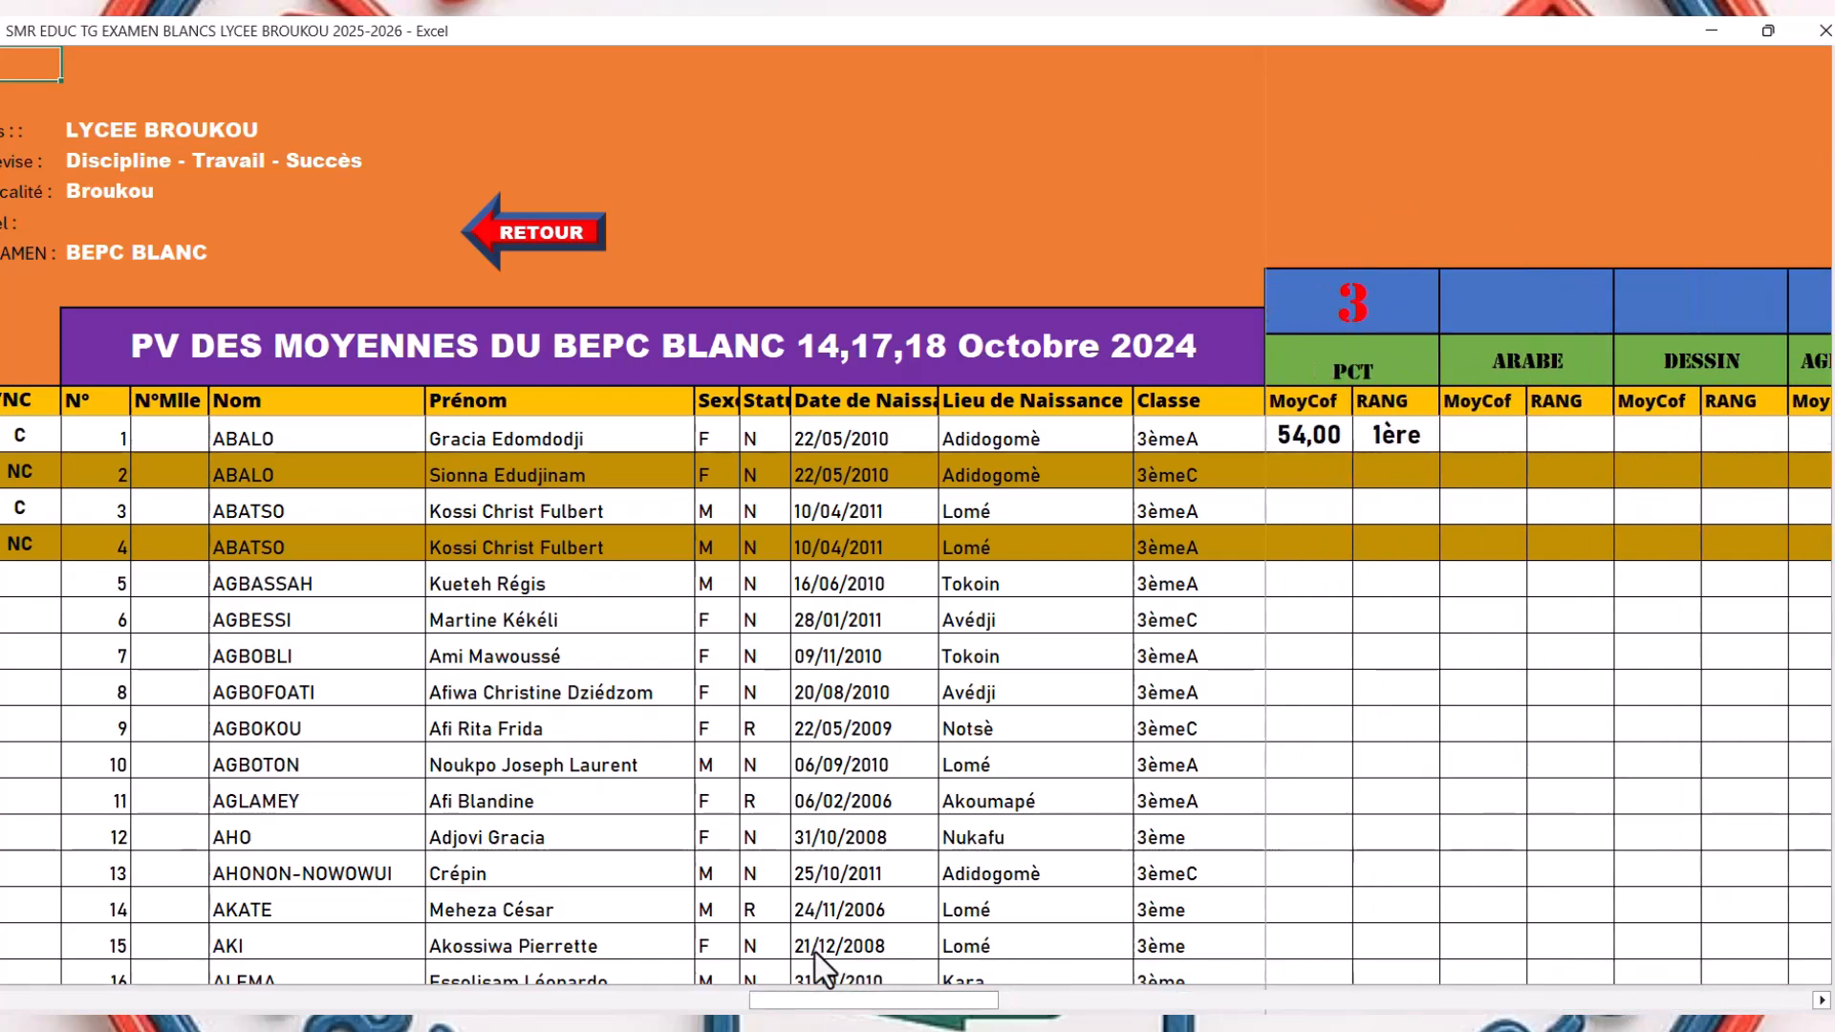
click(528, 251)
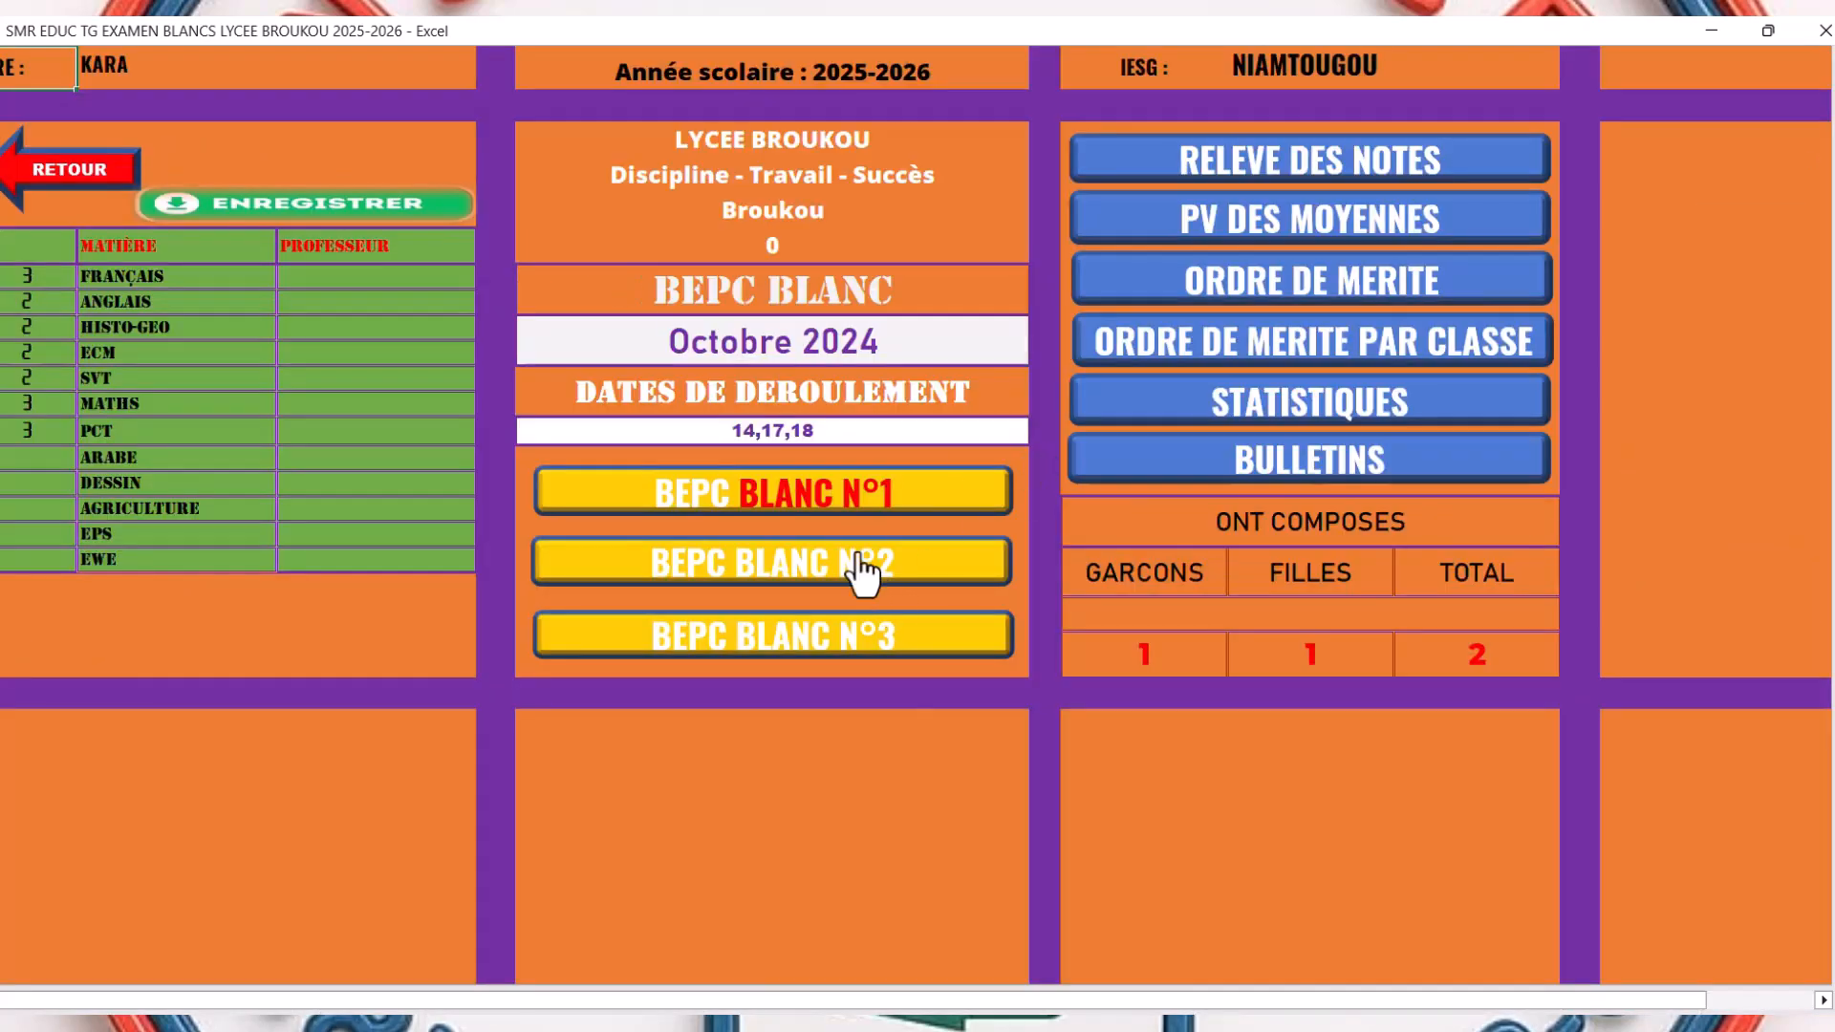
- Set the class in the order of merit by class to 3èmeA and return to the BEPC Blanc menu
click(1312, 348)
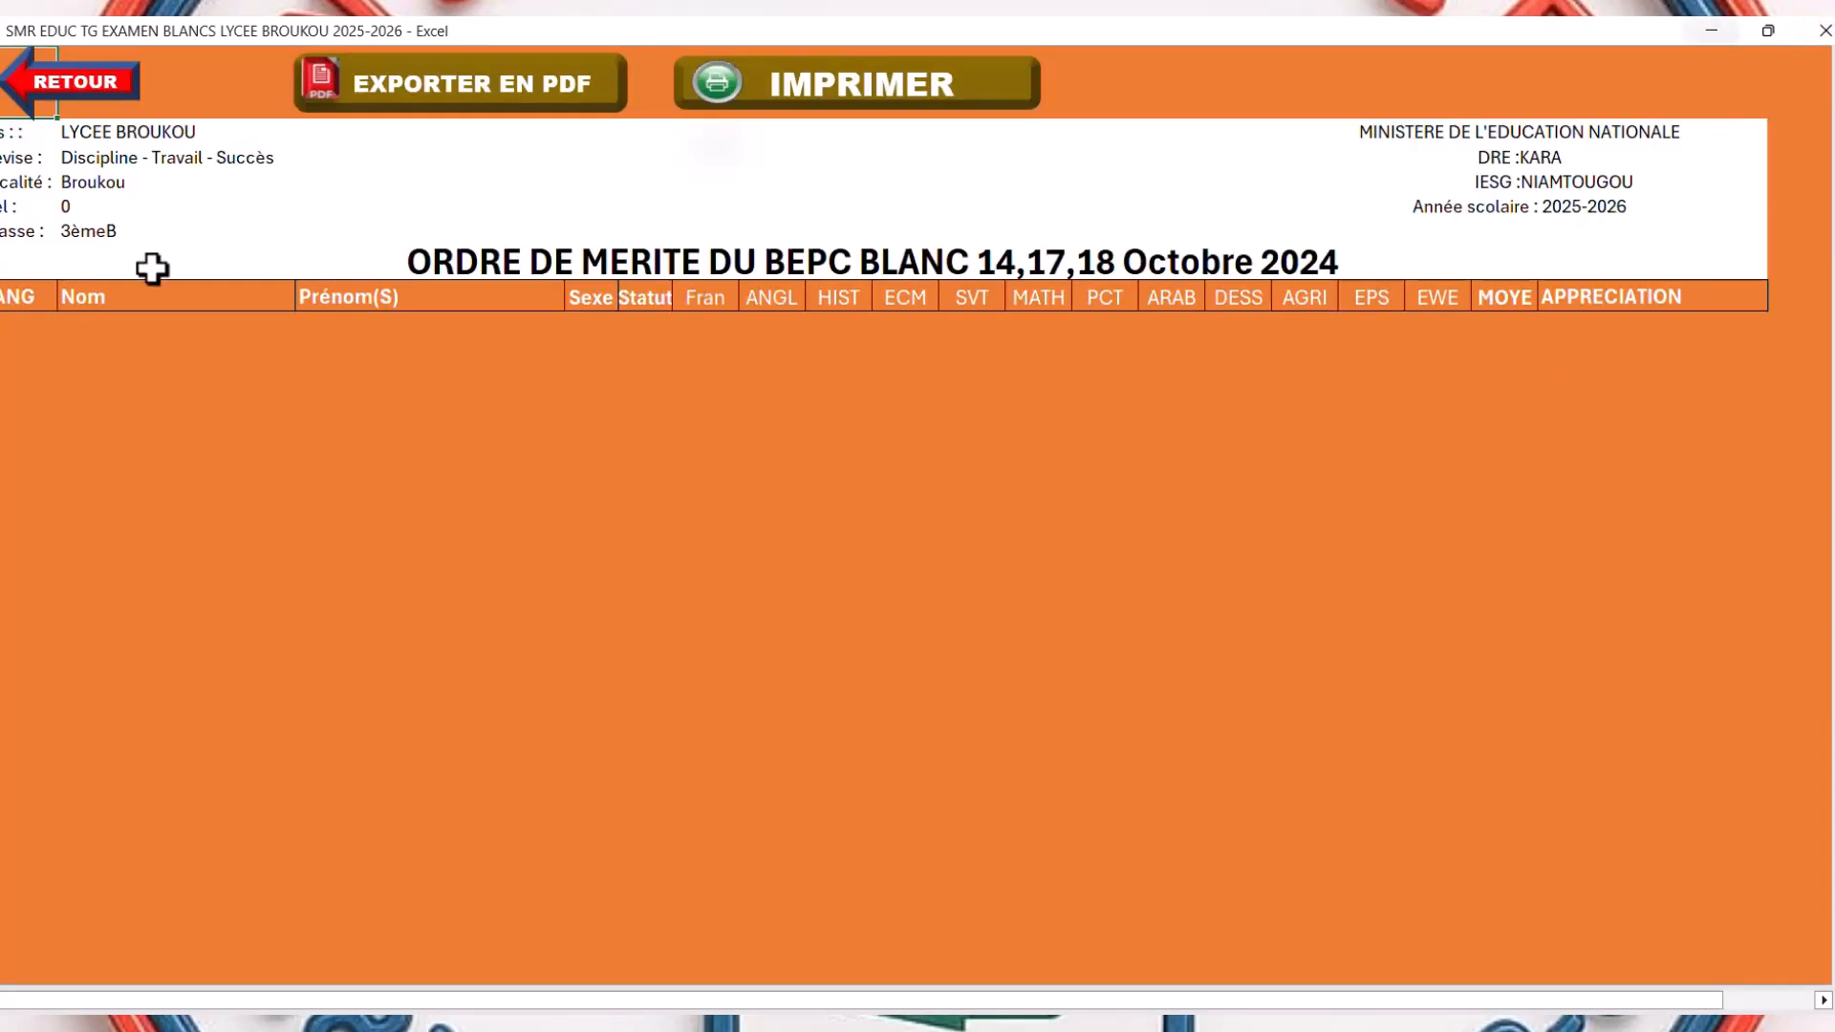
click(99, 232)
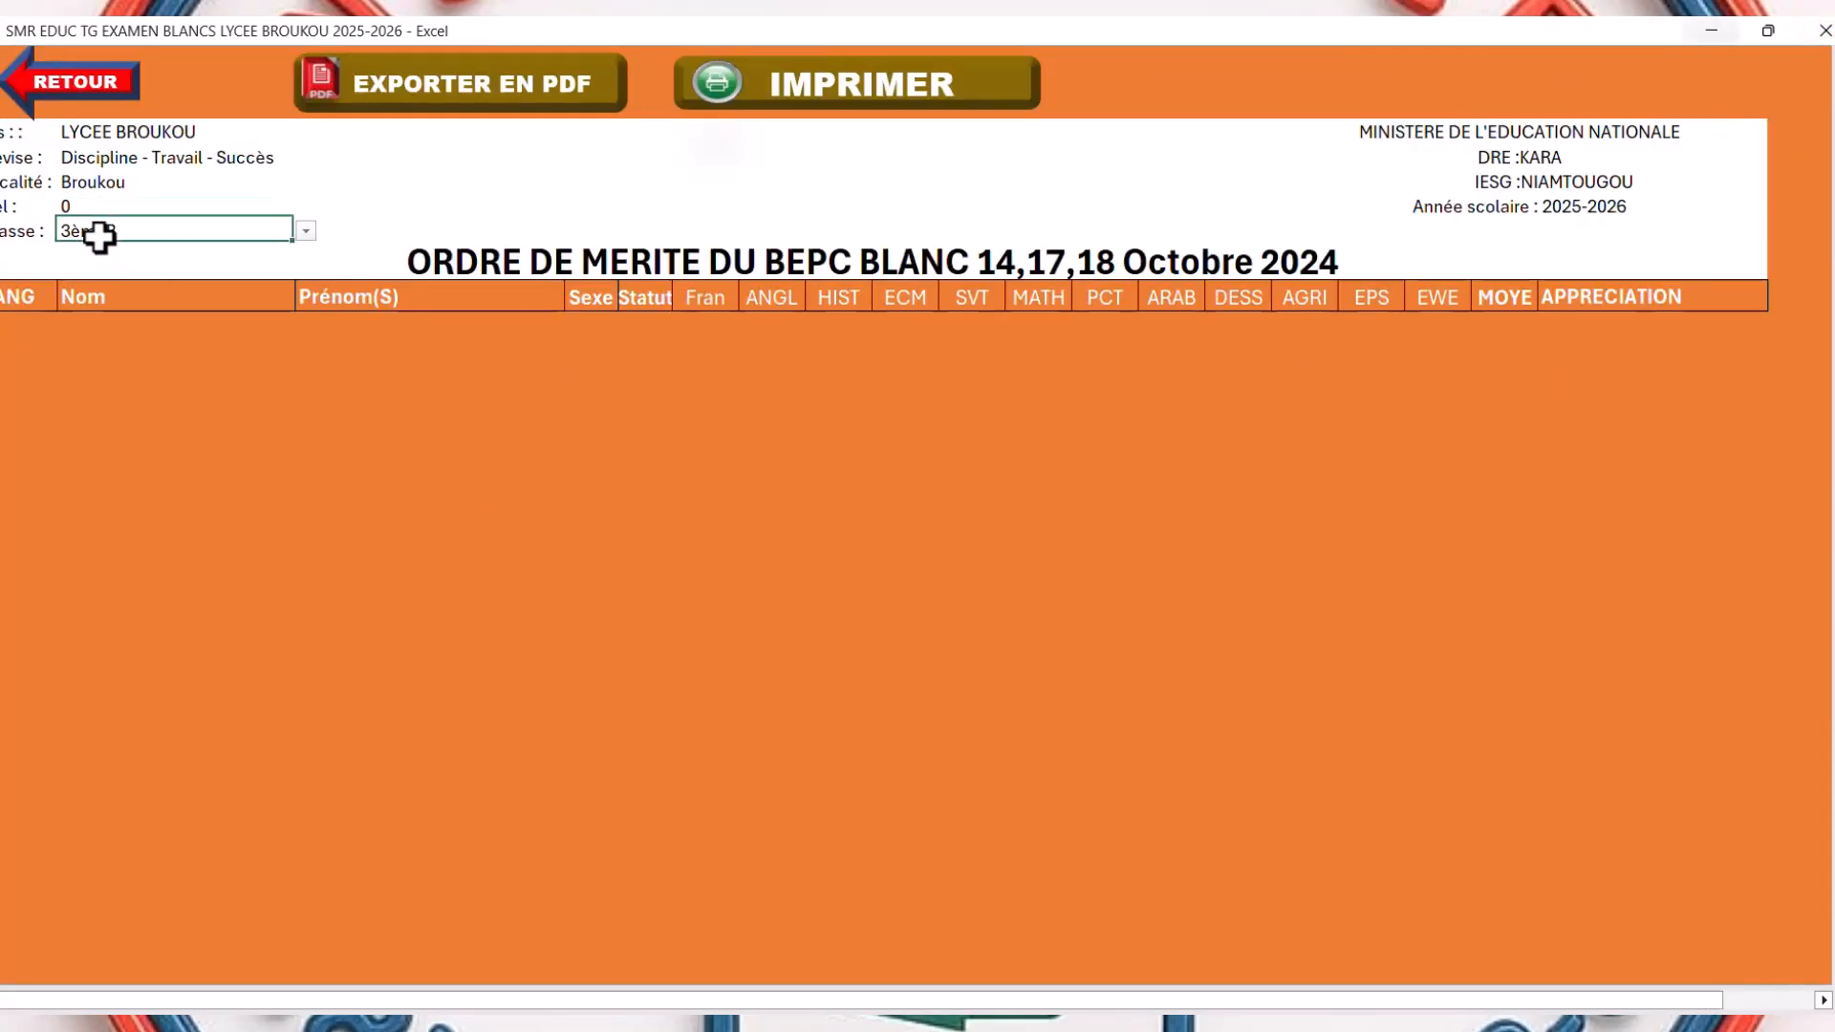
click(306, 232)
click(178, 267)
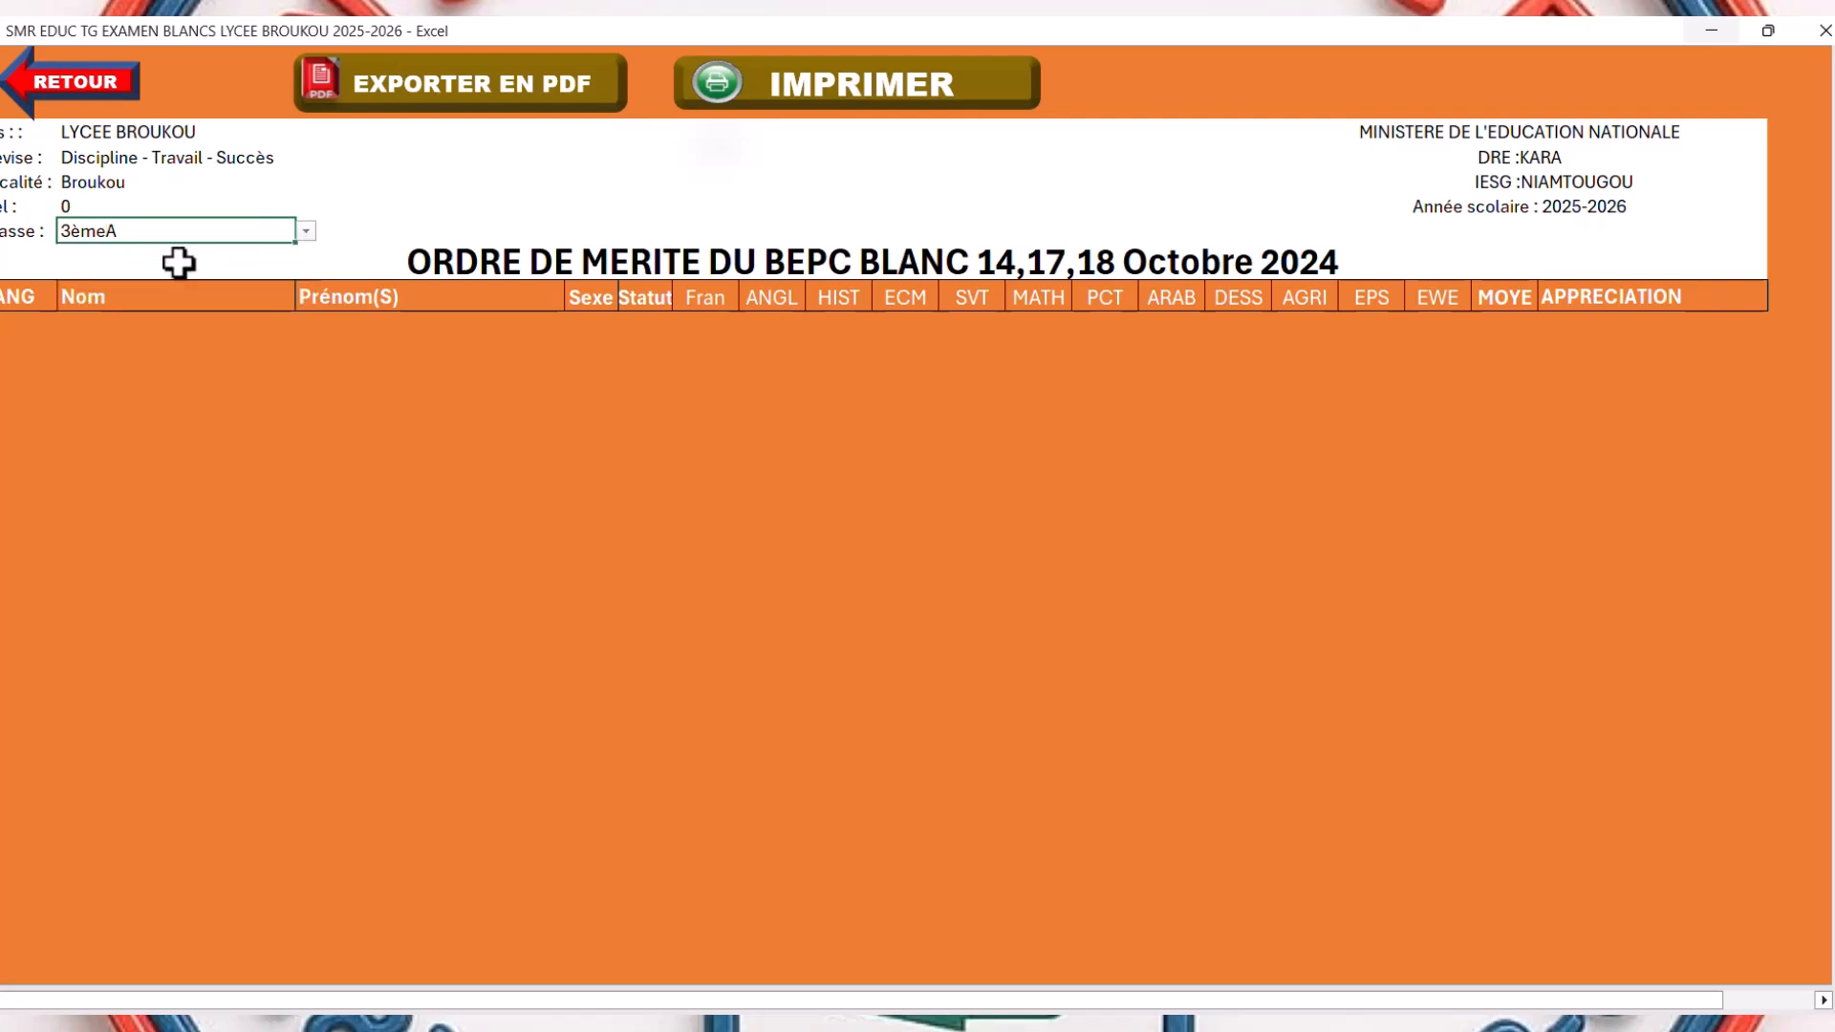
click(306, 233)
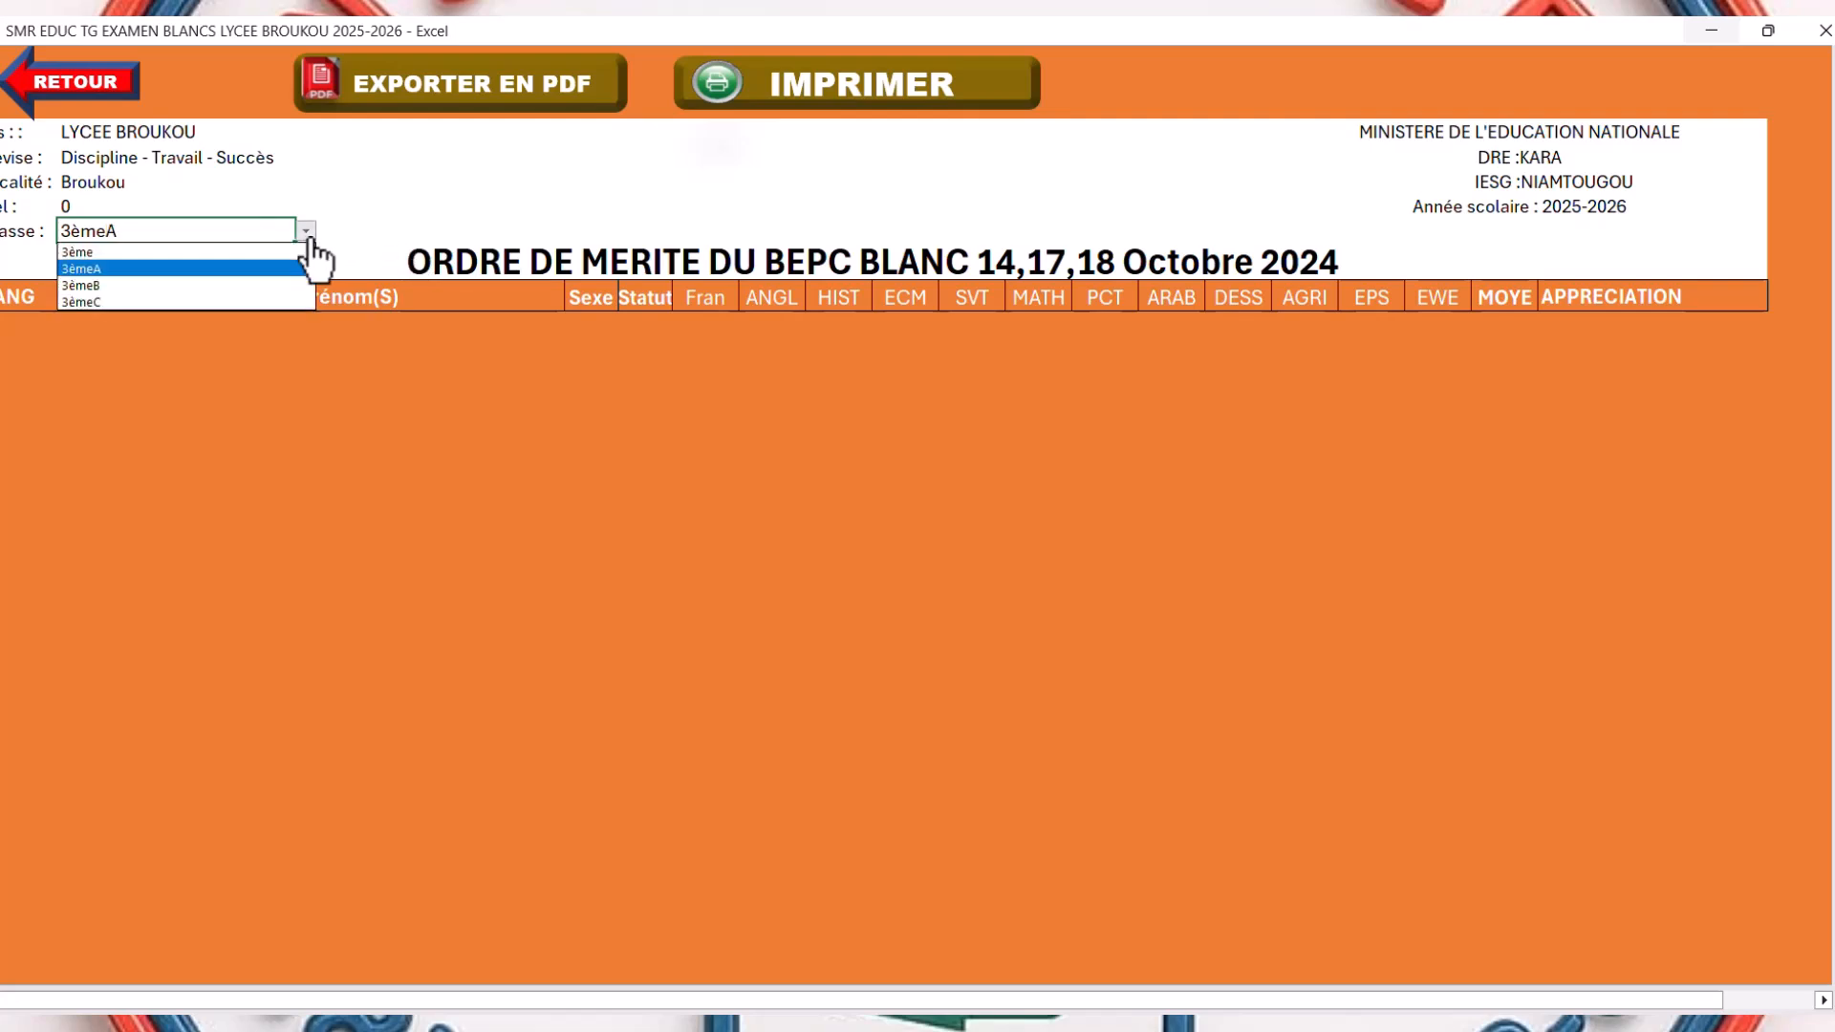
click(204, 253)
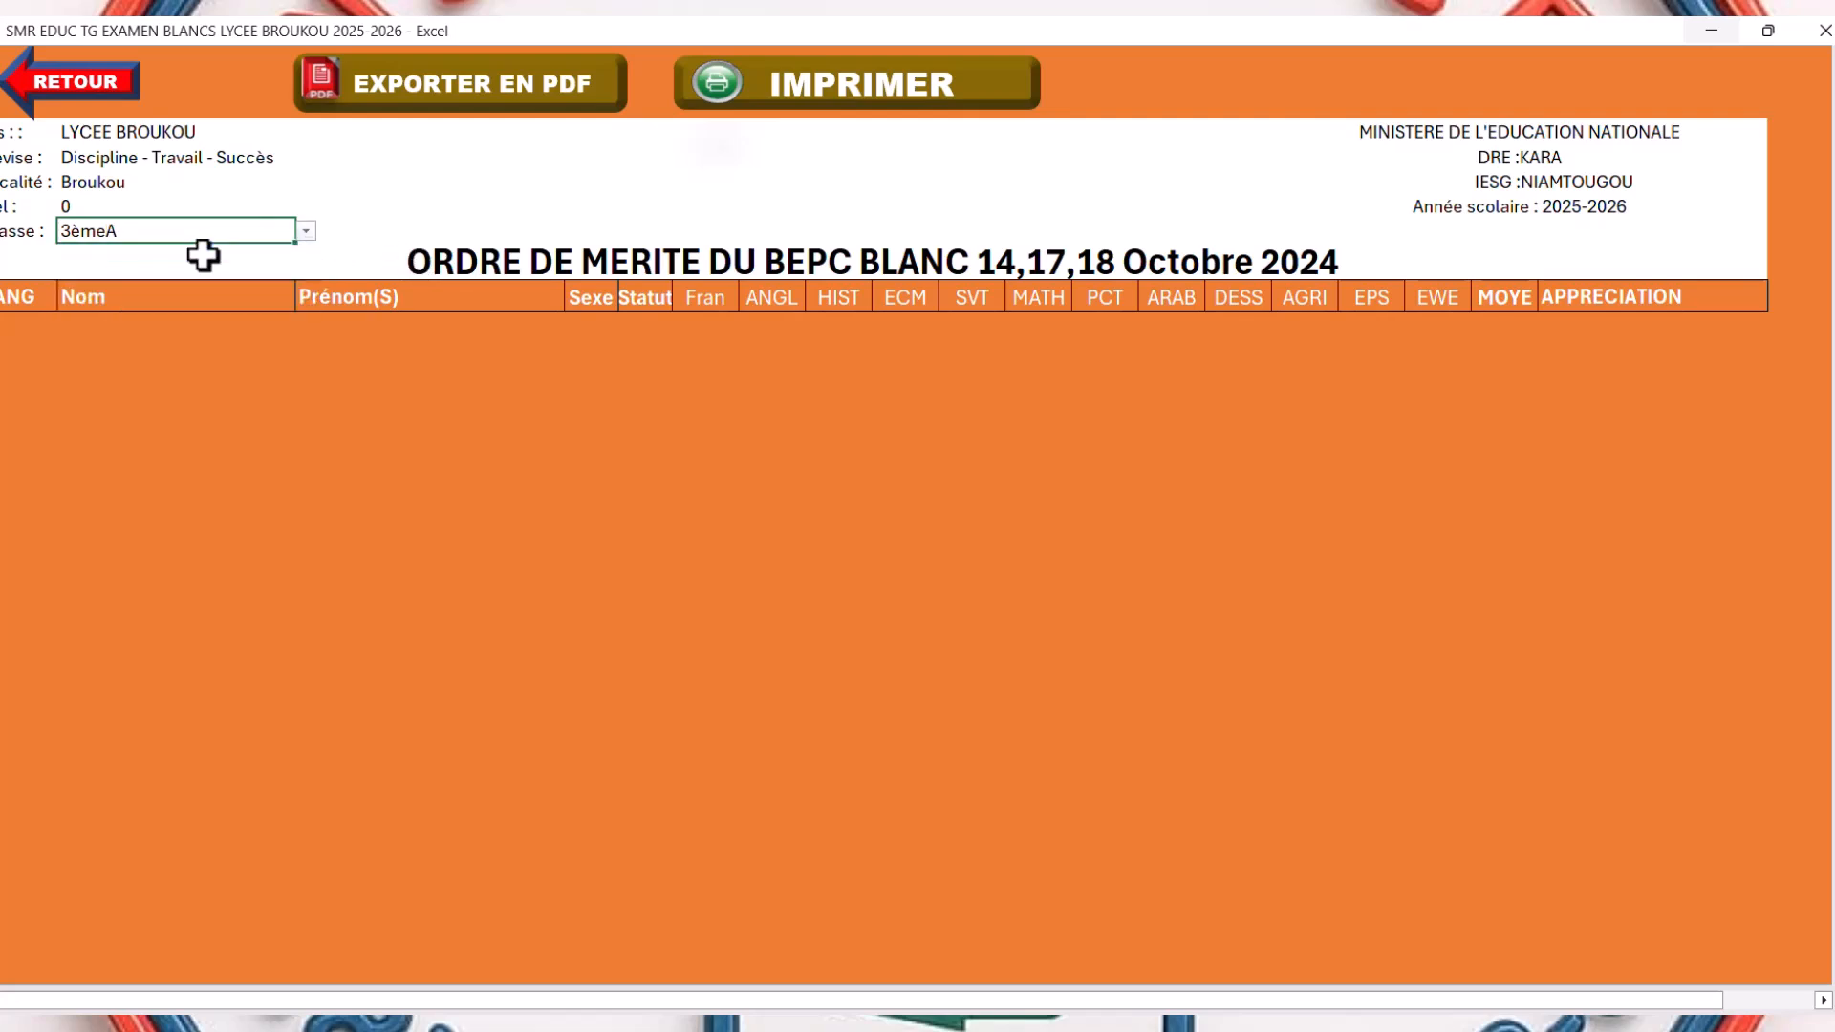
click(418, 213)
click(76, 86)
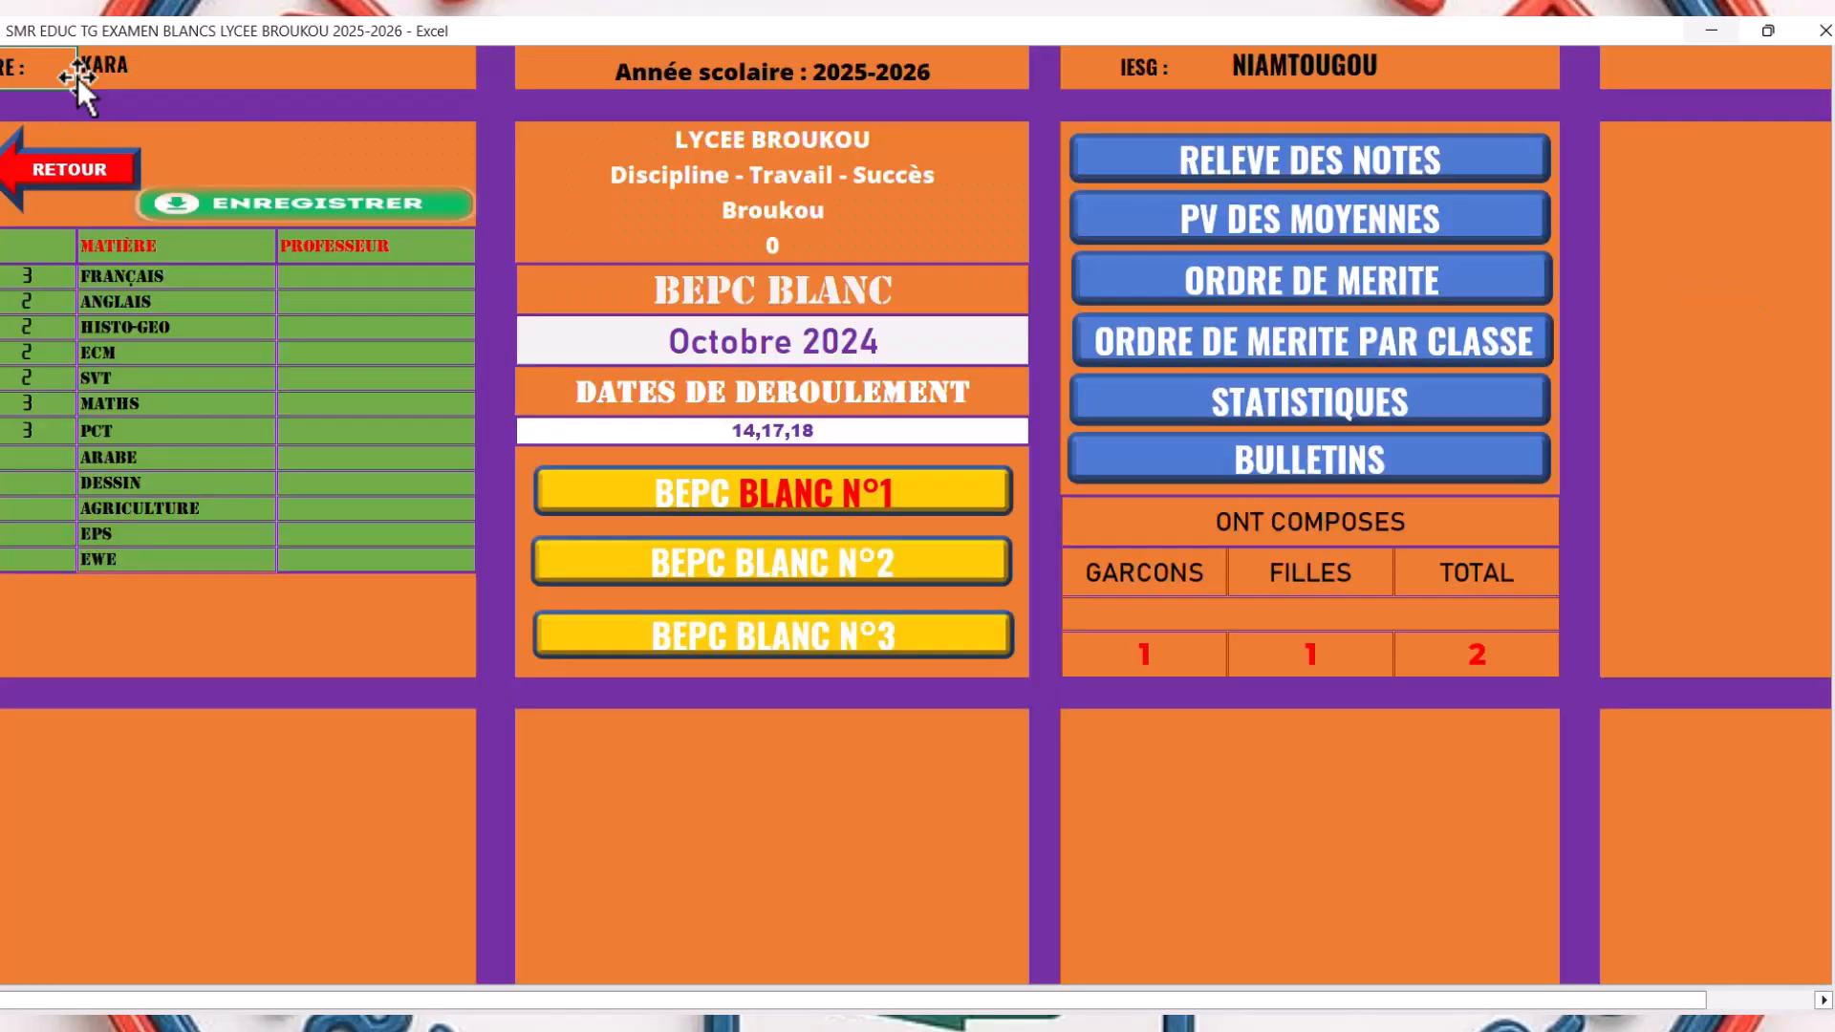
- View the BEPC Blanc N°2 and N°3 menu pages, and return to the BEPC Blanc home page
click(920, 585)
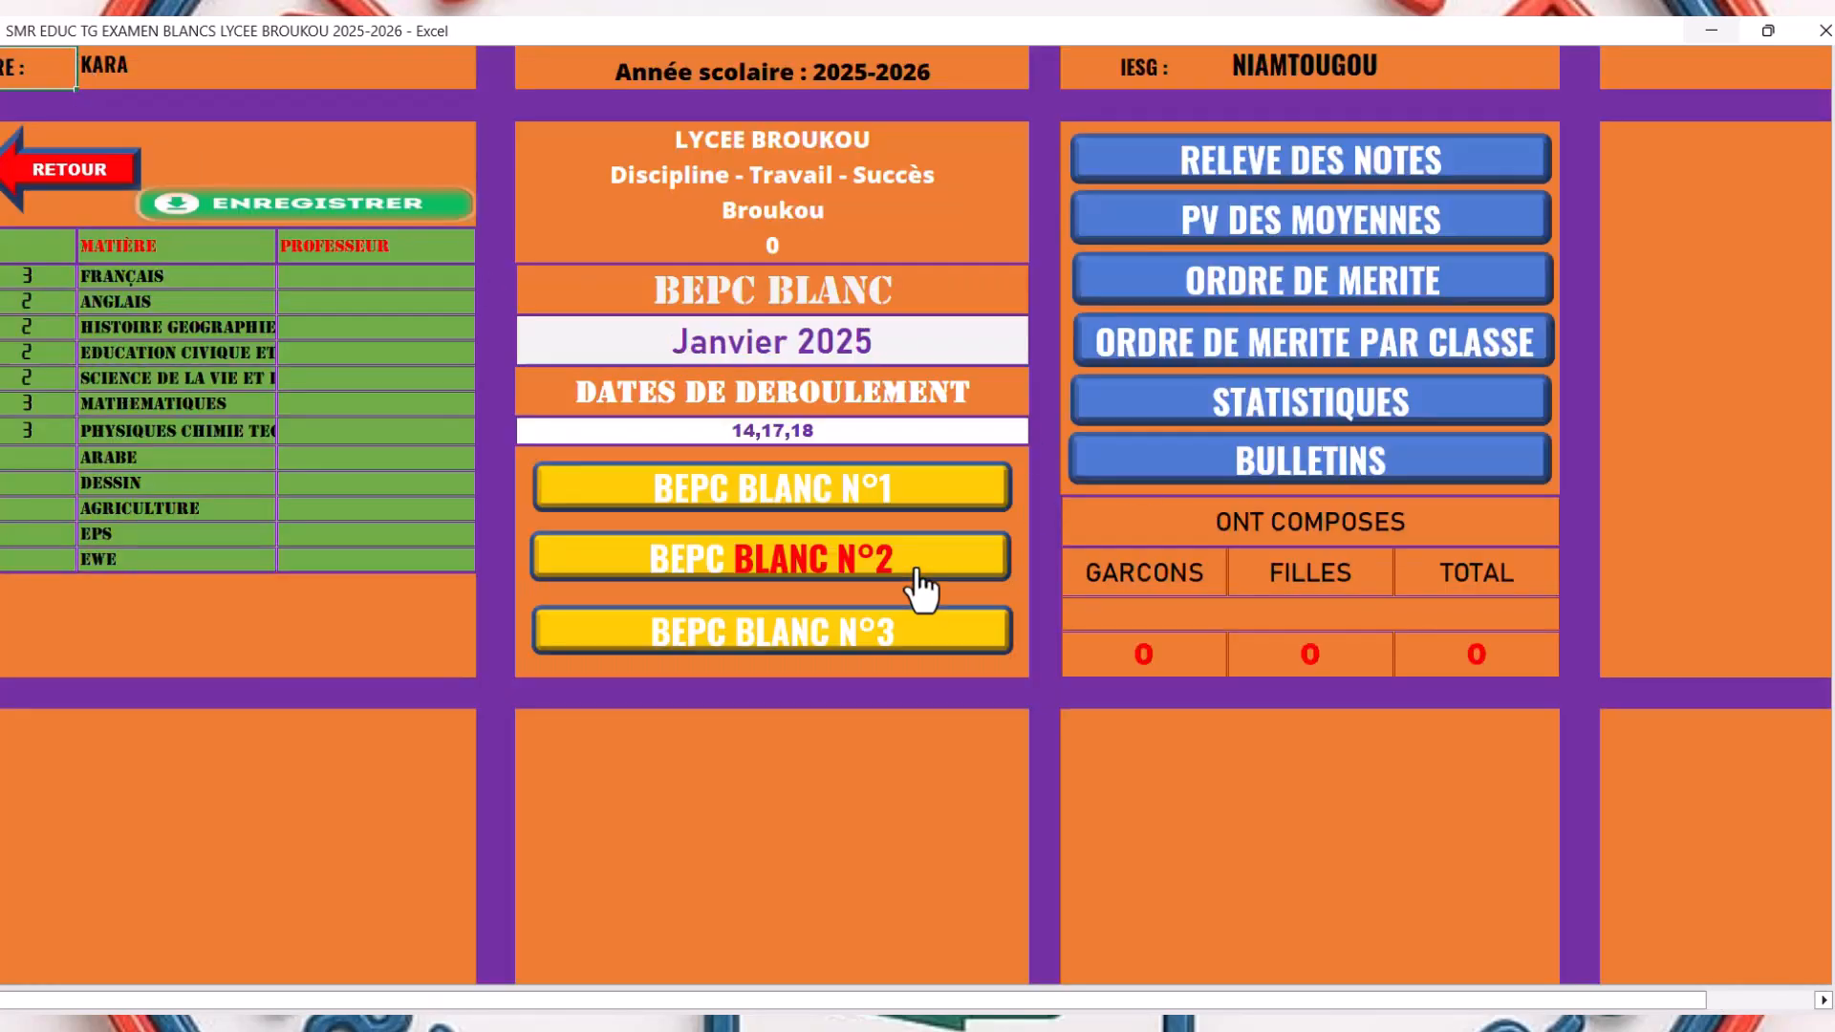
click(881, 639)
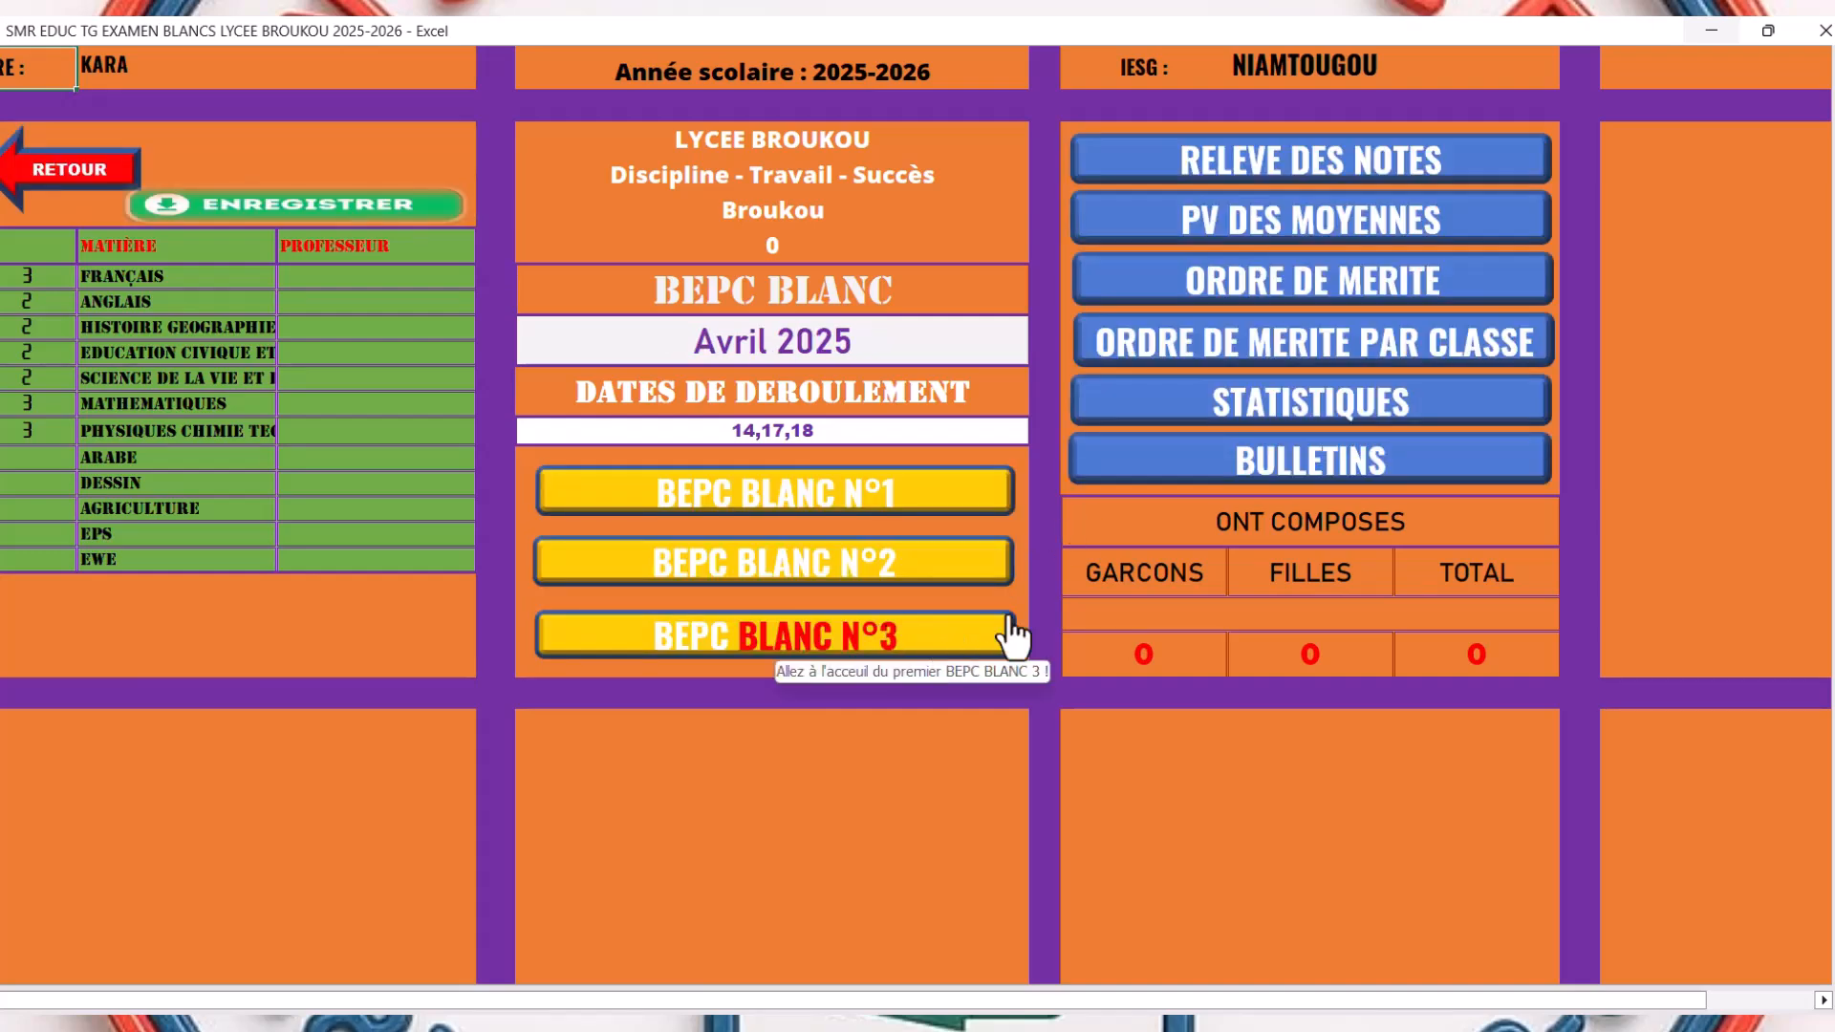
click(65, 174)
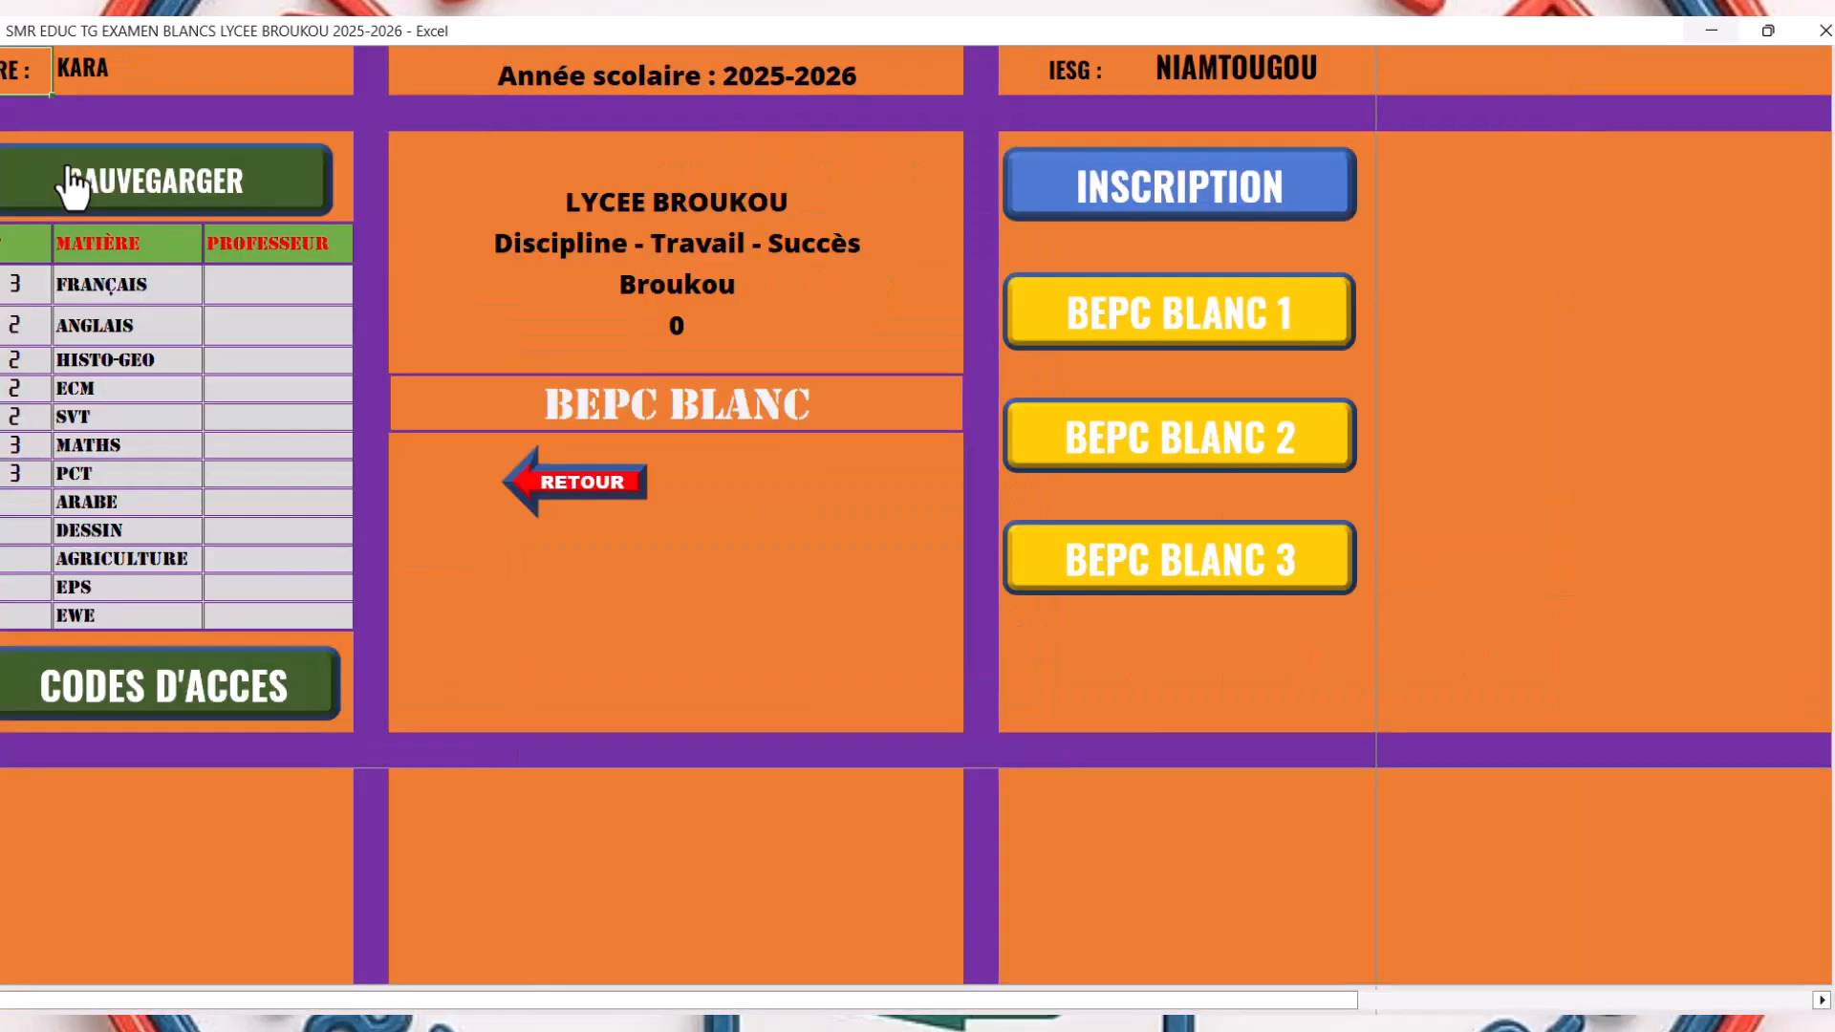
- Open BEPC Blanc 1, view its exam statistics, and return to its menu
click(1159, 340)
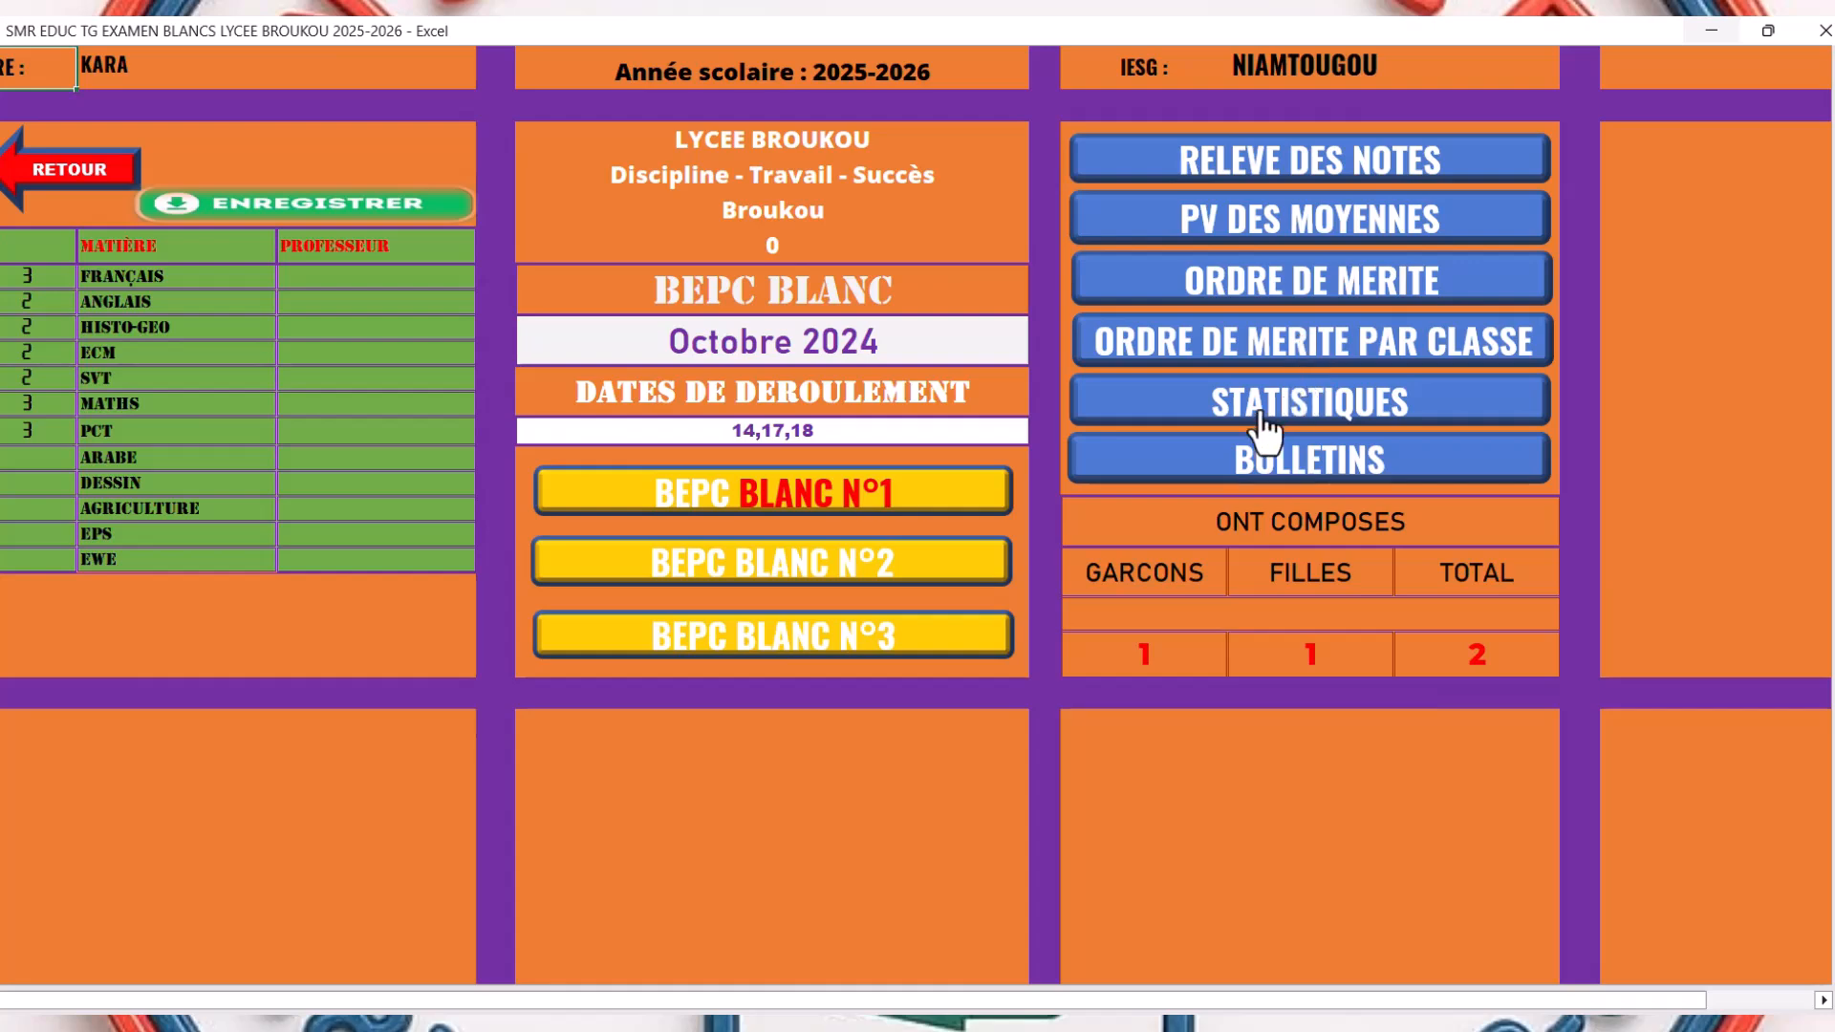
click(1260, 409)
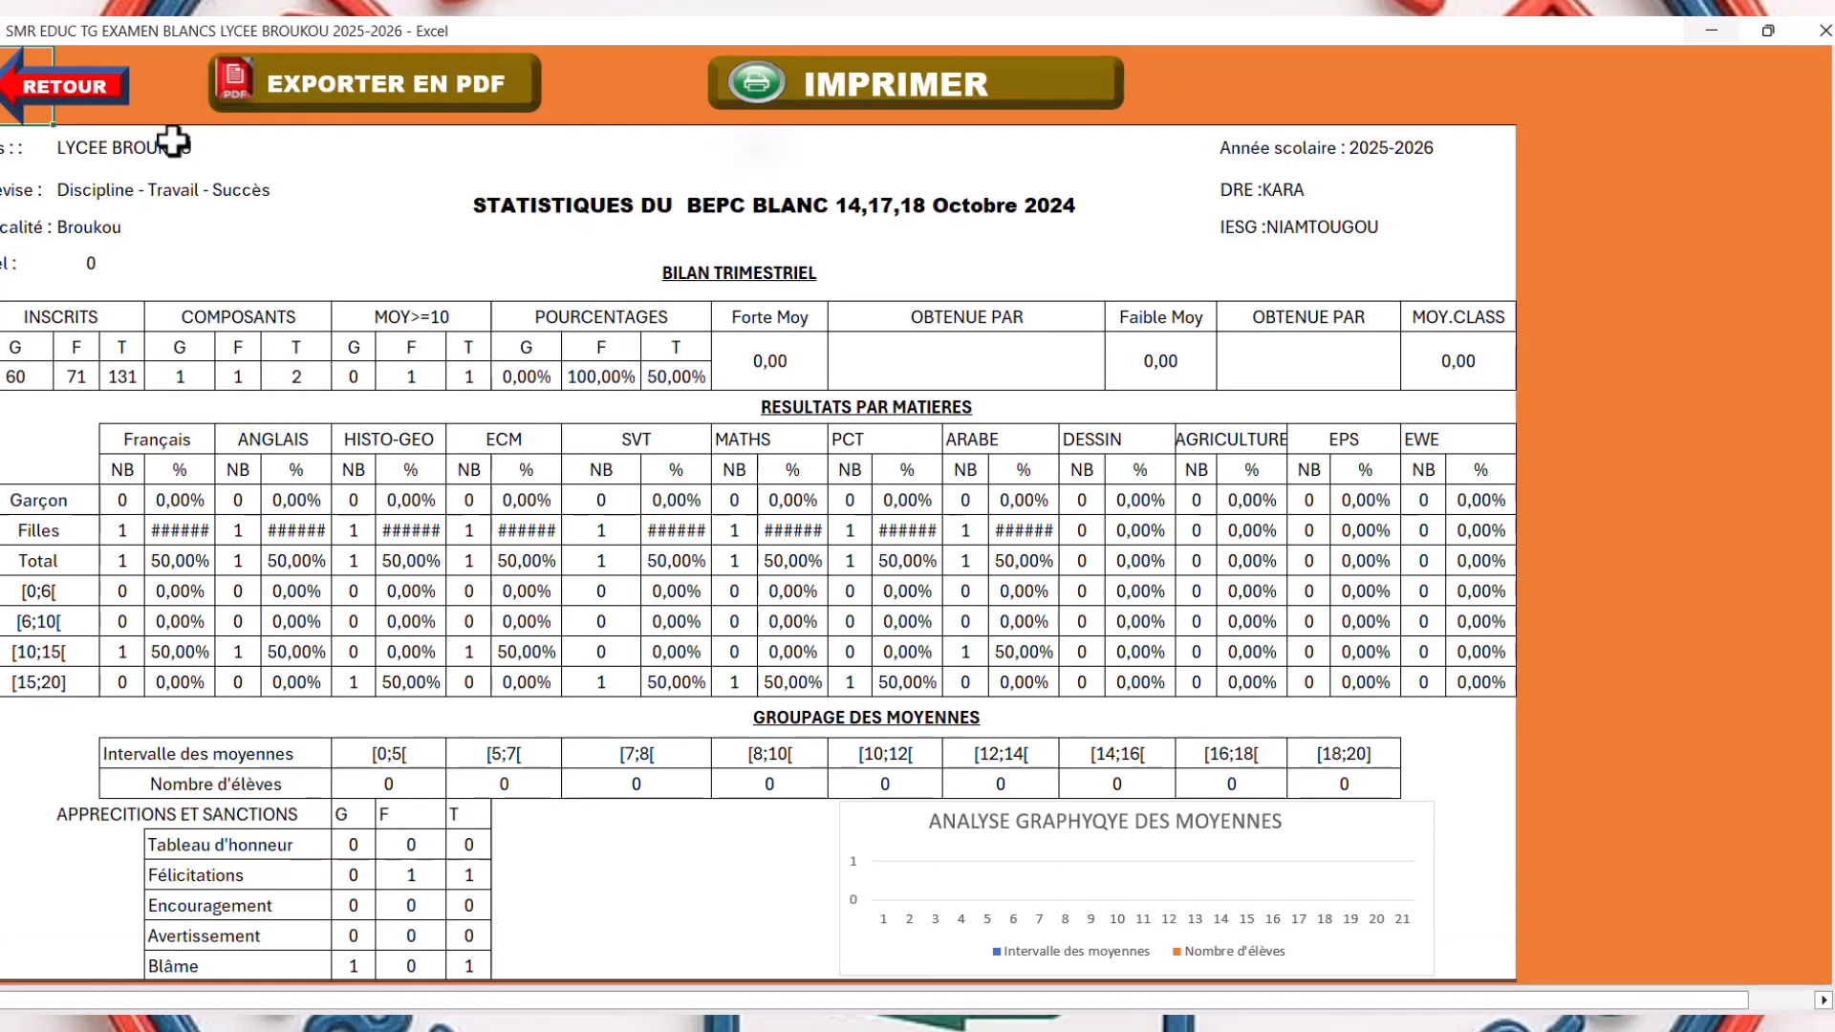
click(67, 95)
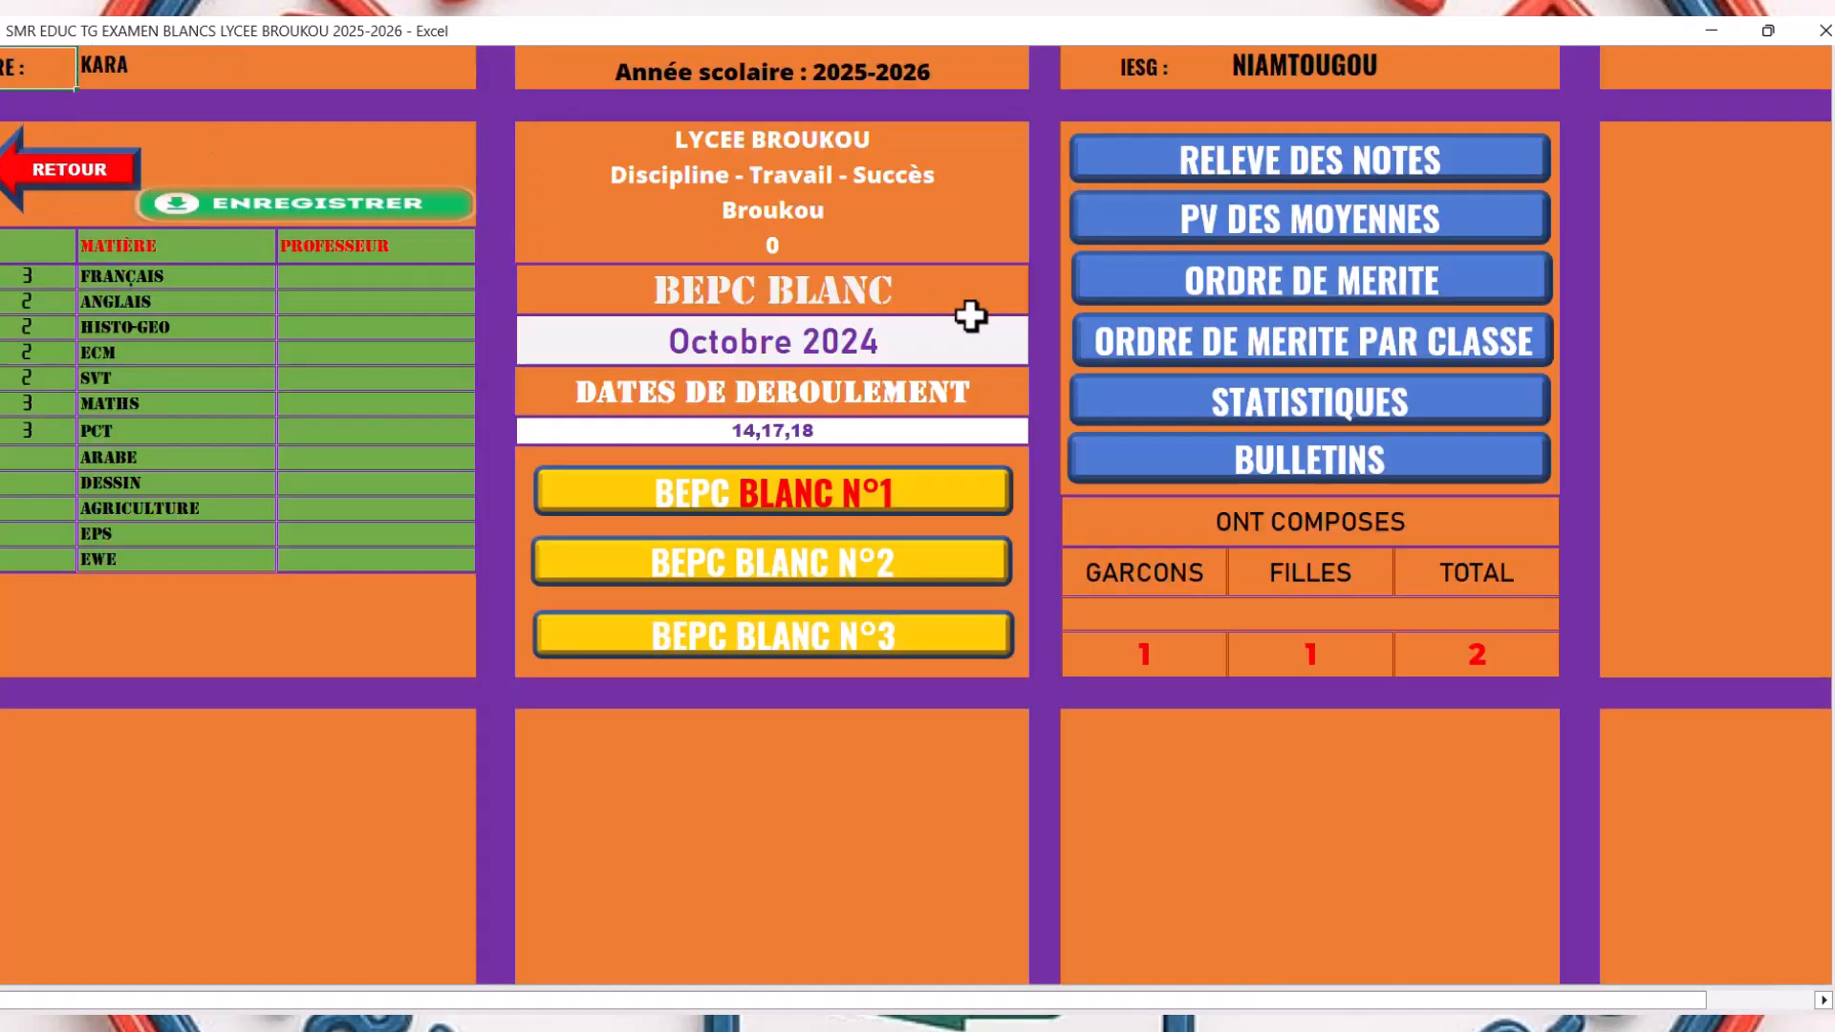
- Open the BEPC Blanc 1 bulletins, display candidate number 1, and review the report card through the Bilan de l'élève section
click(1277, 475)
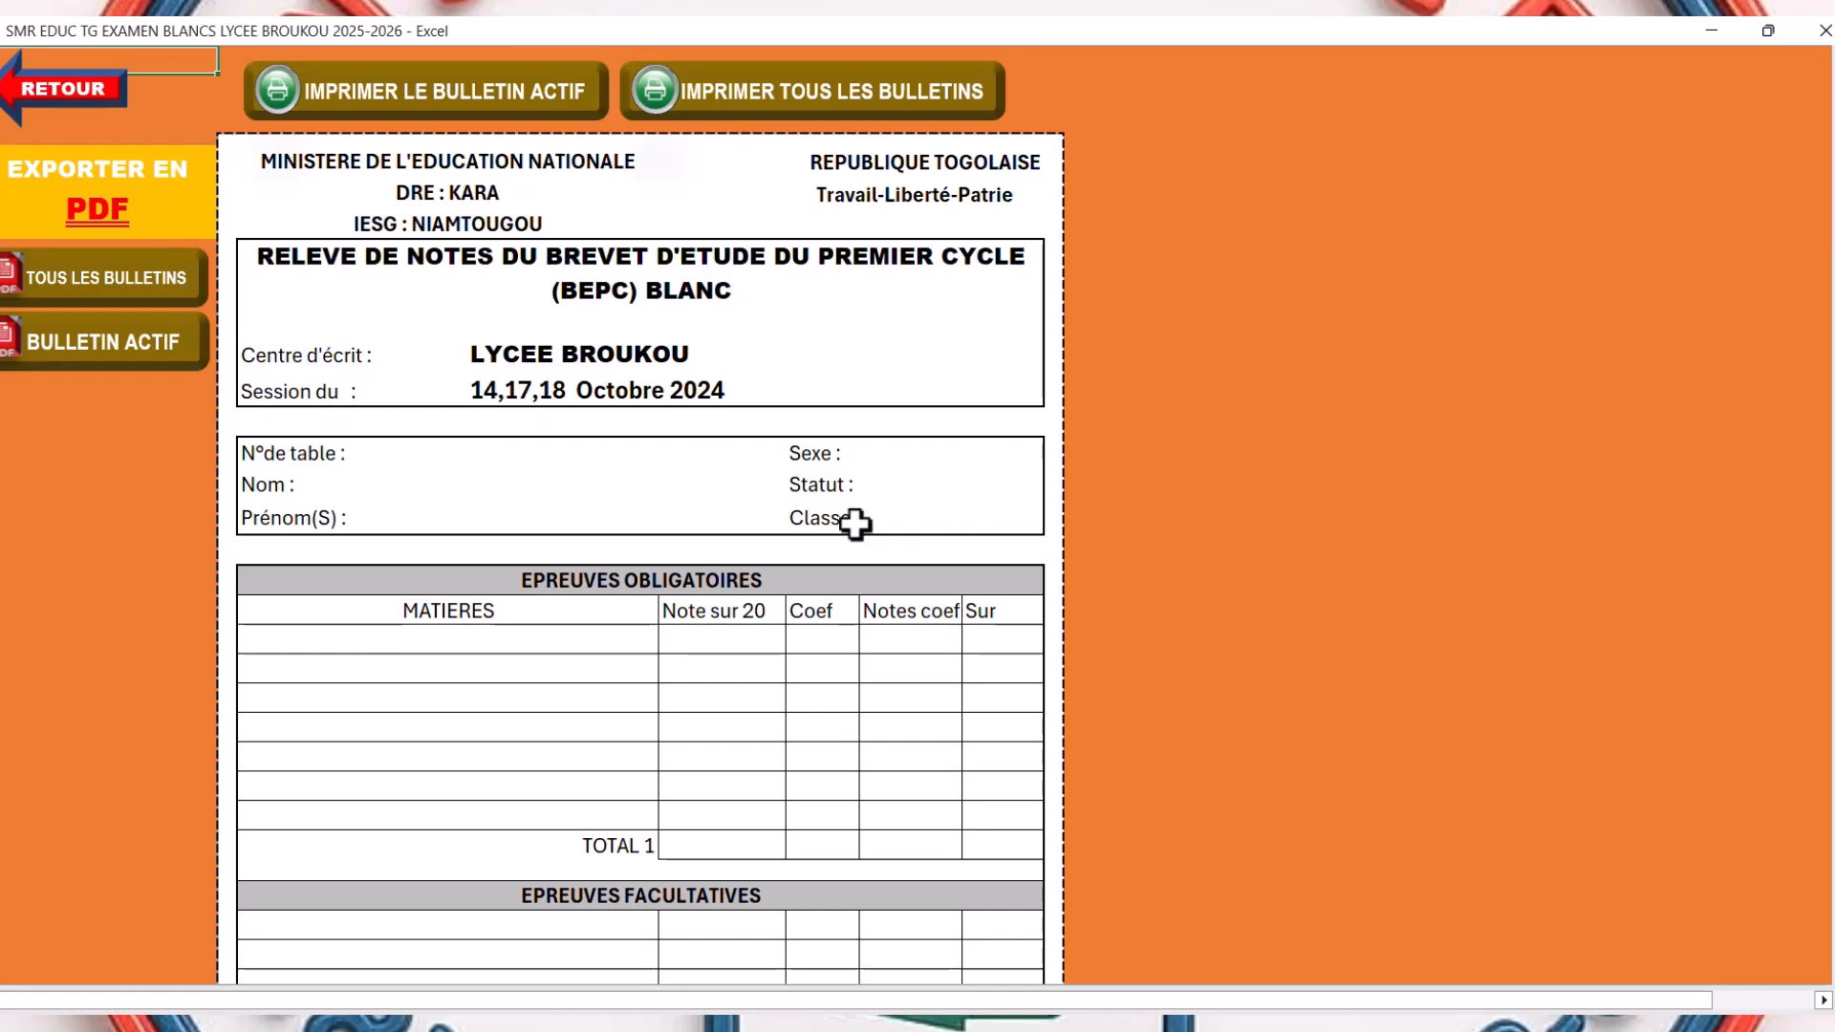
click(1006, 550)
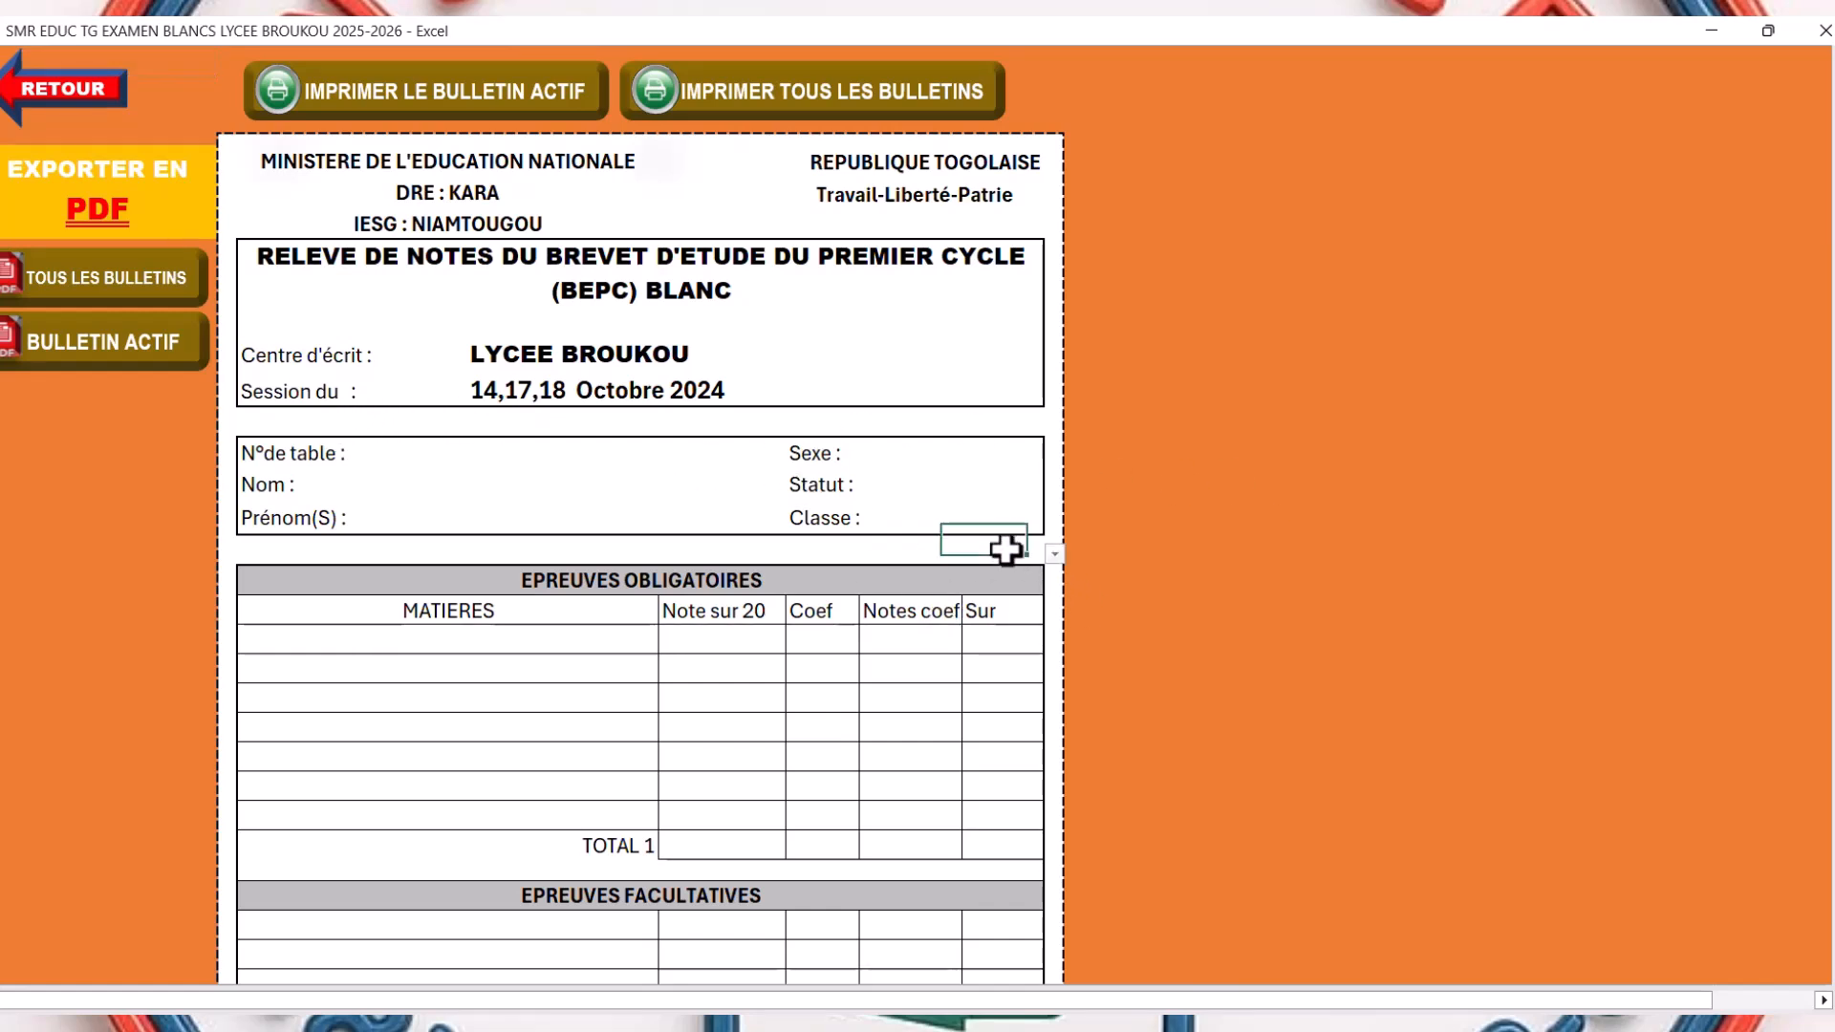
click(1056, 557)
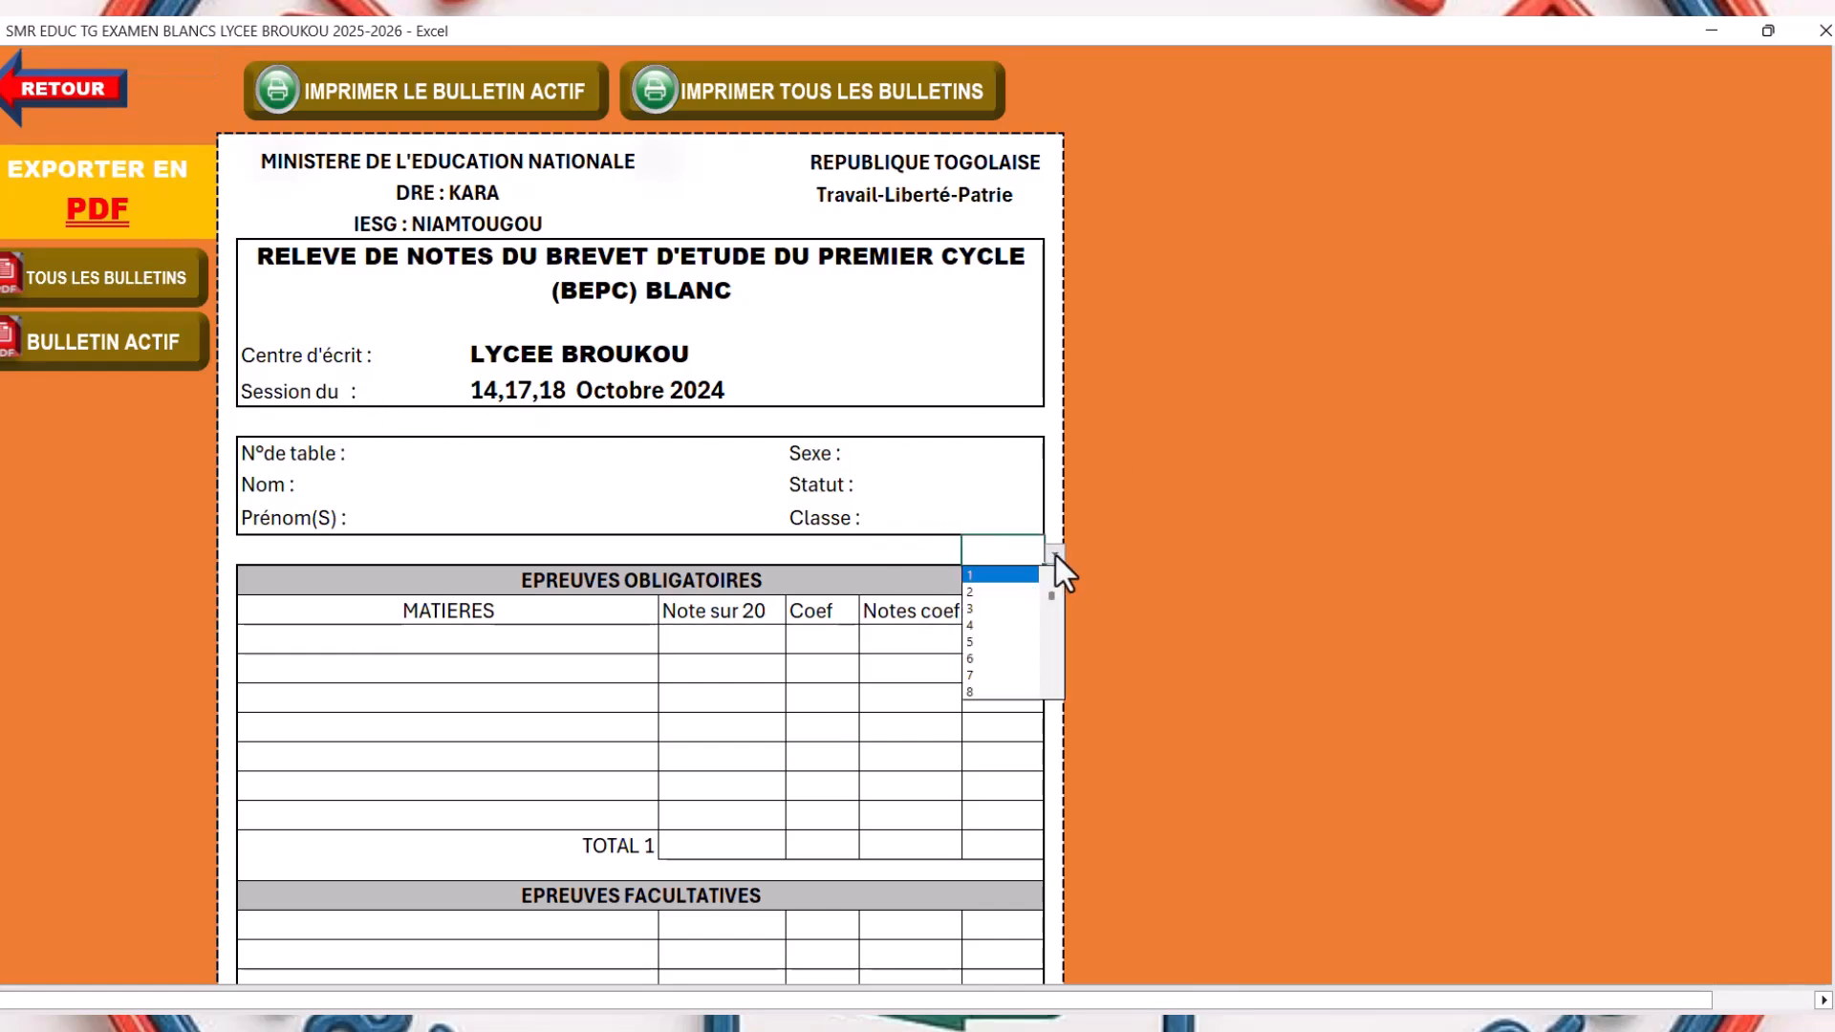
click(987, 574)
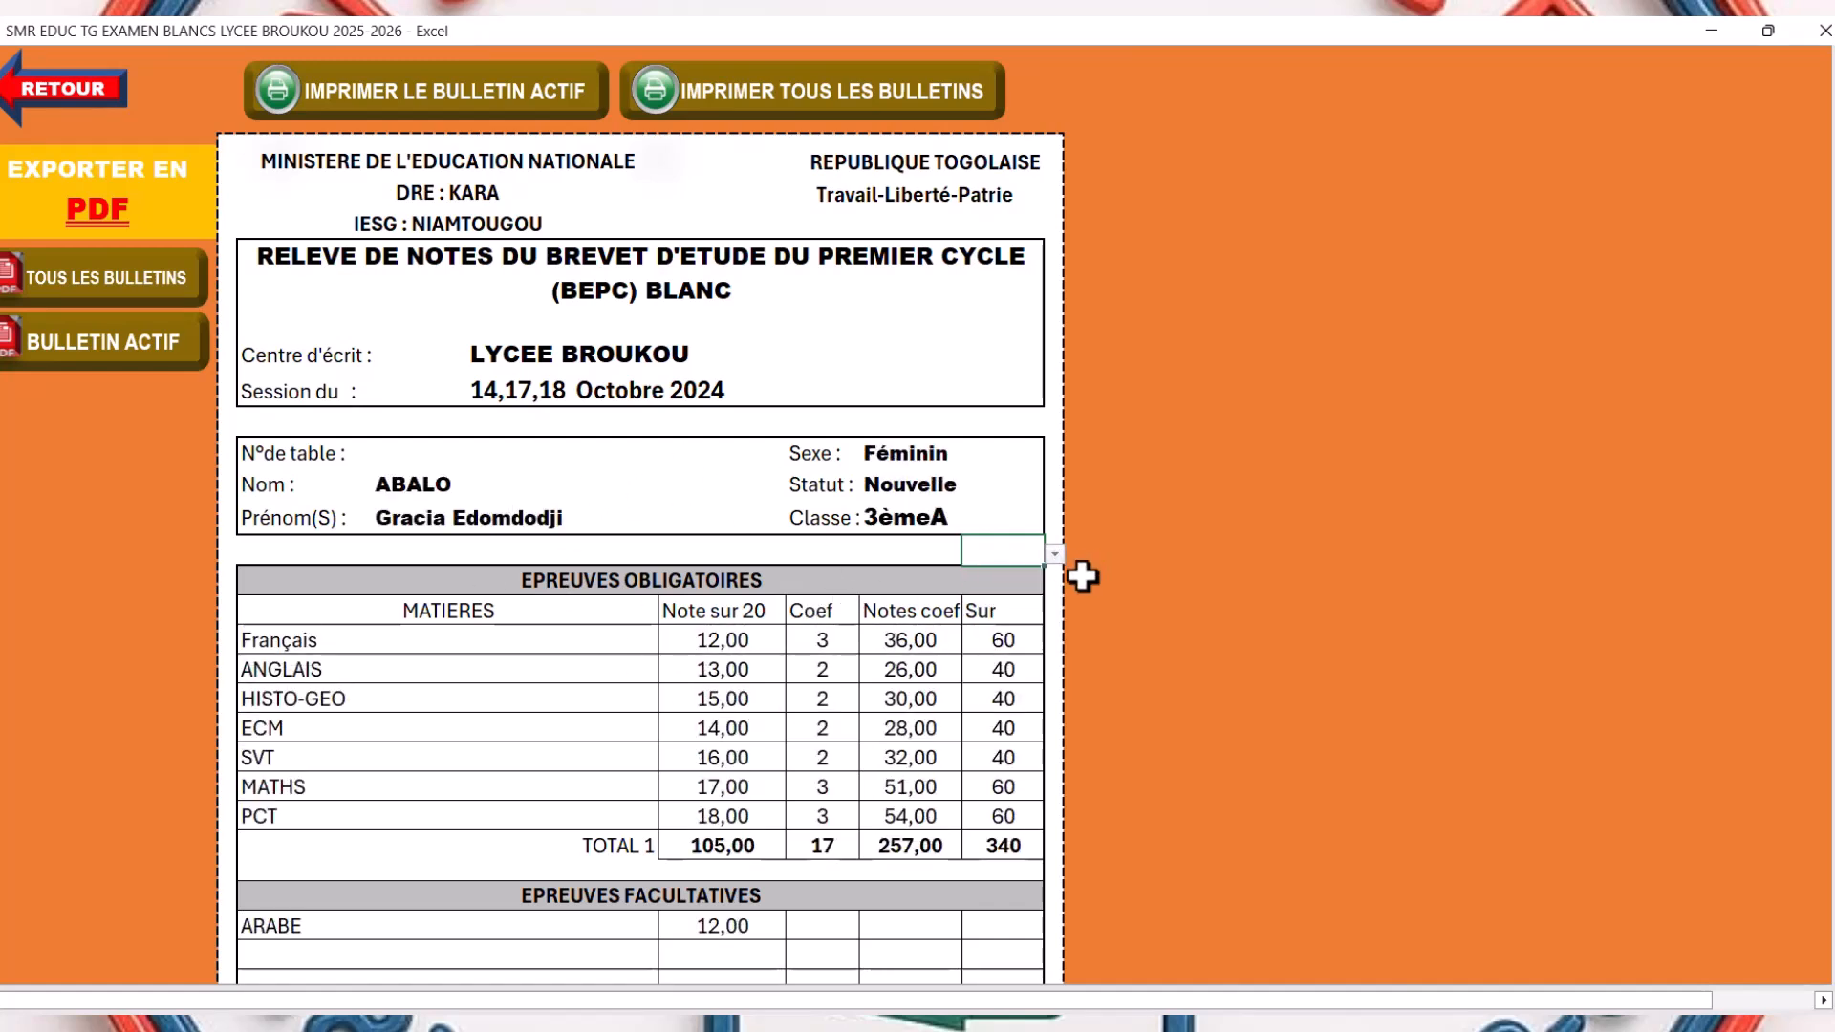
scroll(1777, 411, down, 5)
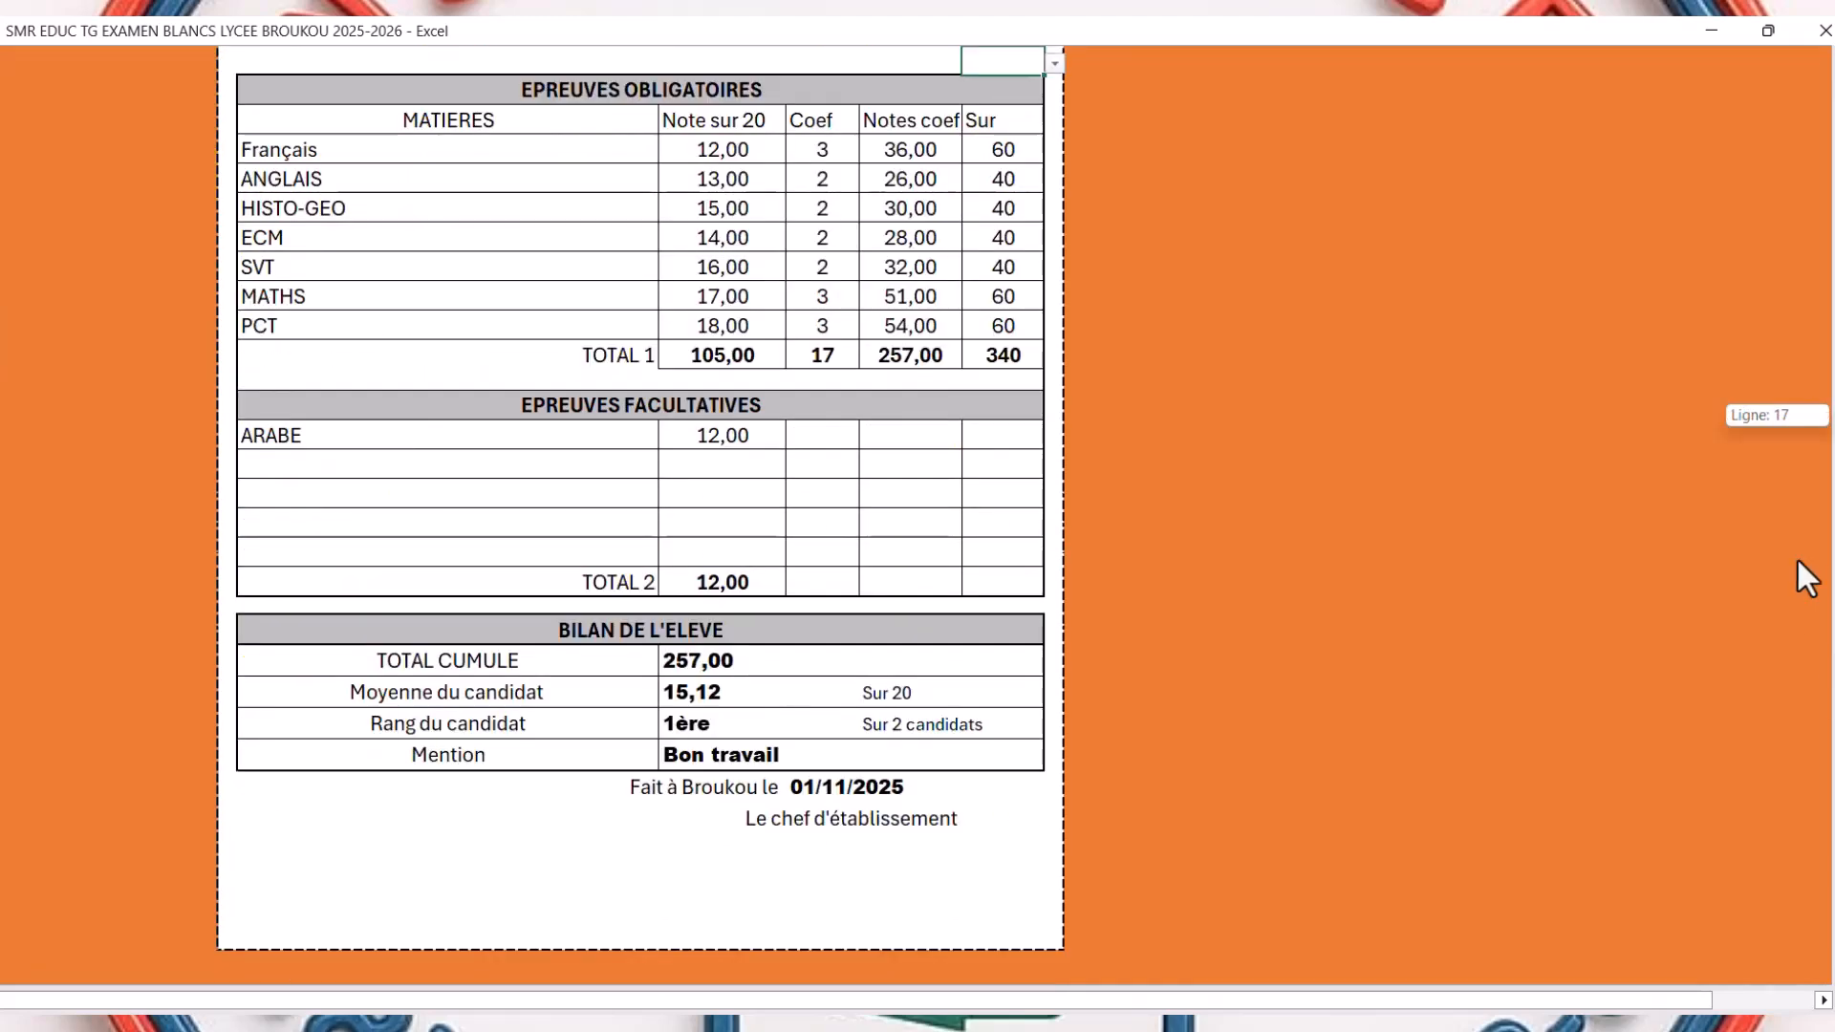
scroll(1806, 573, up, 5)
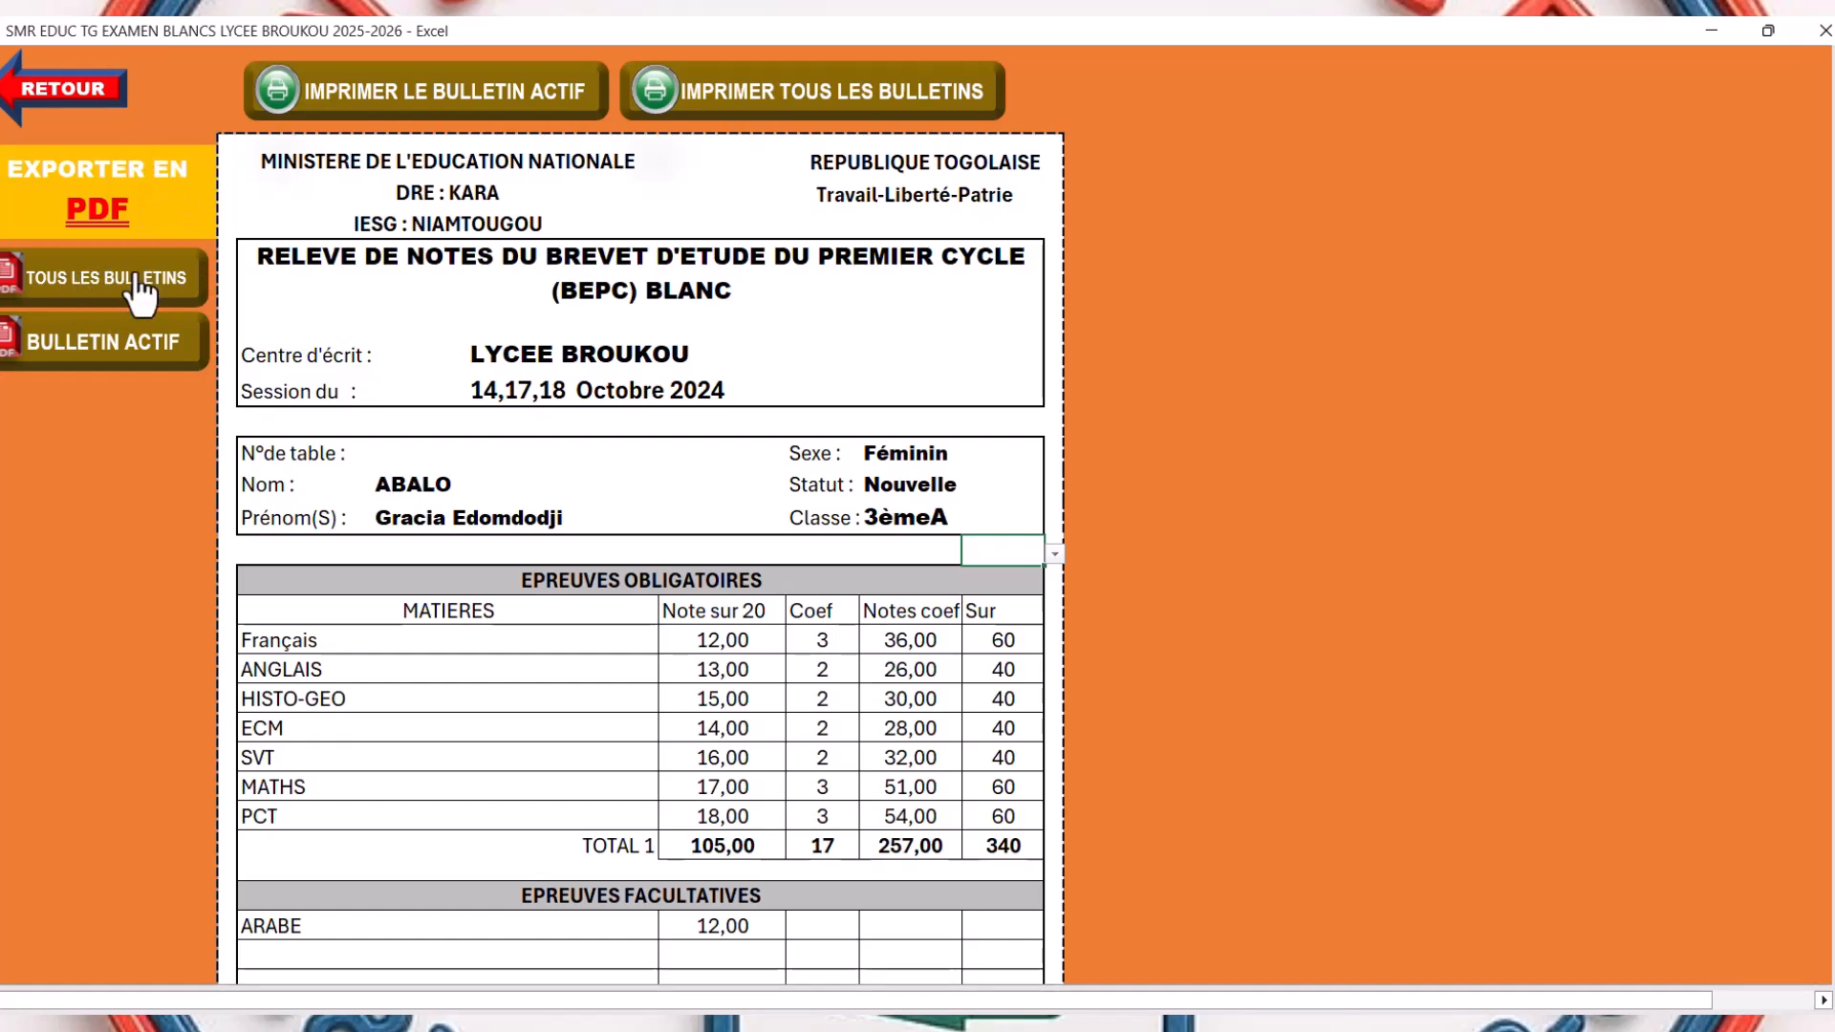
- Export the active report card to PDF, and locate the new file in its save folder
click(105, 349)
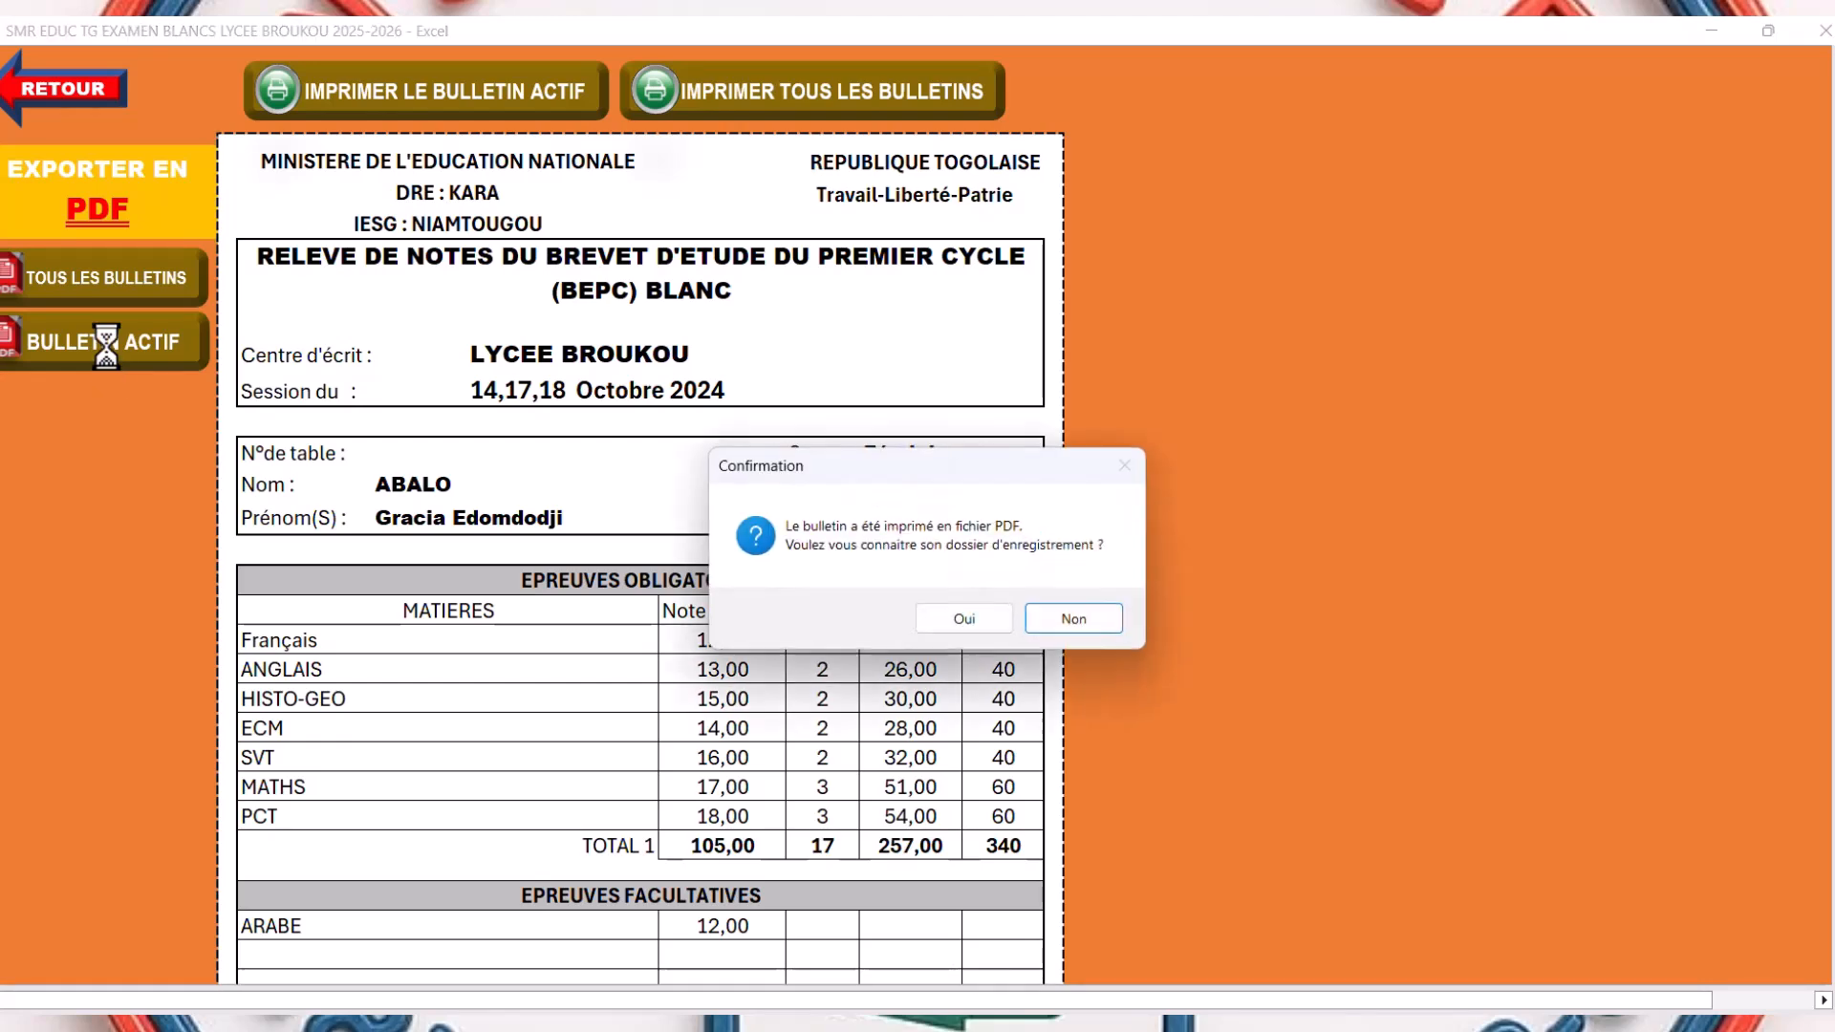
click(963, 619)
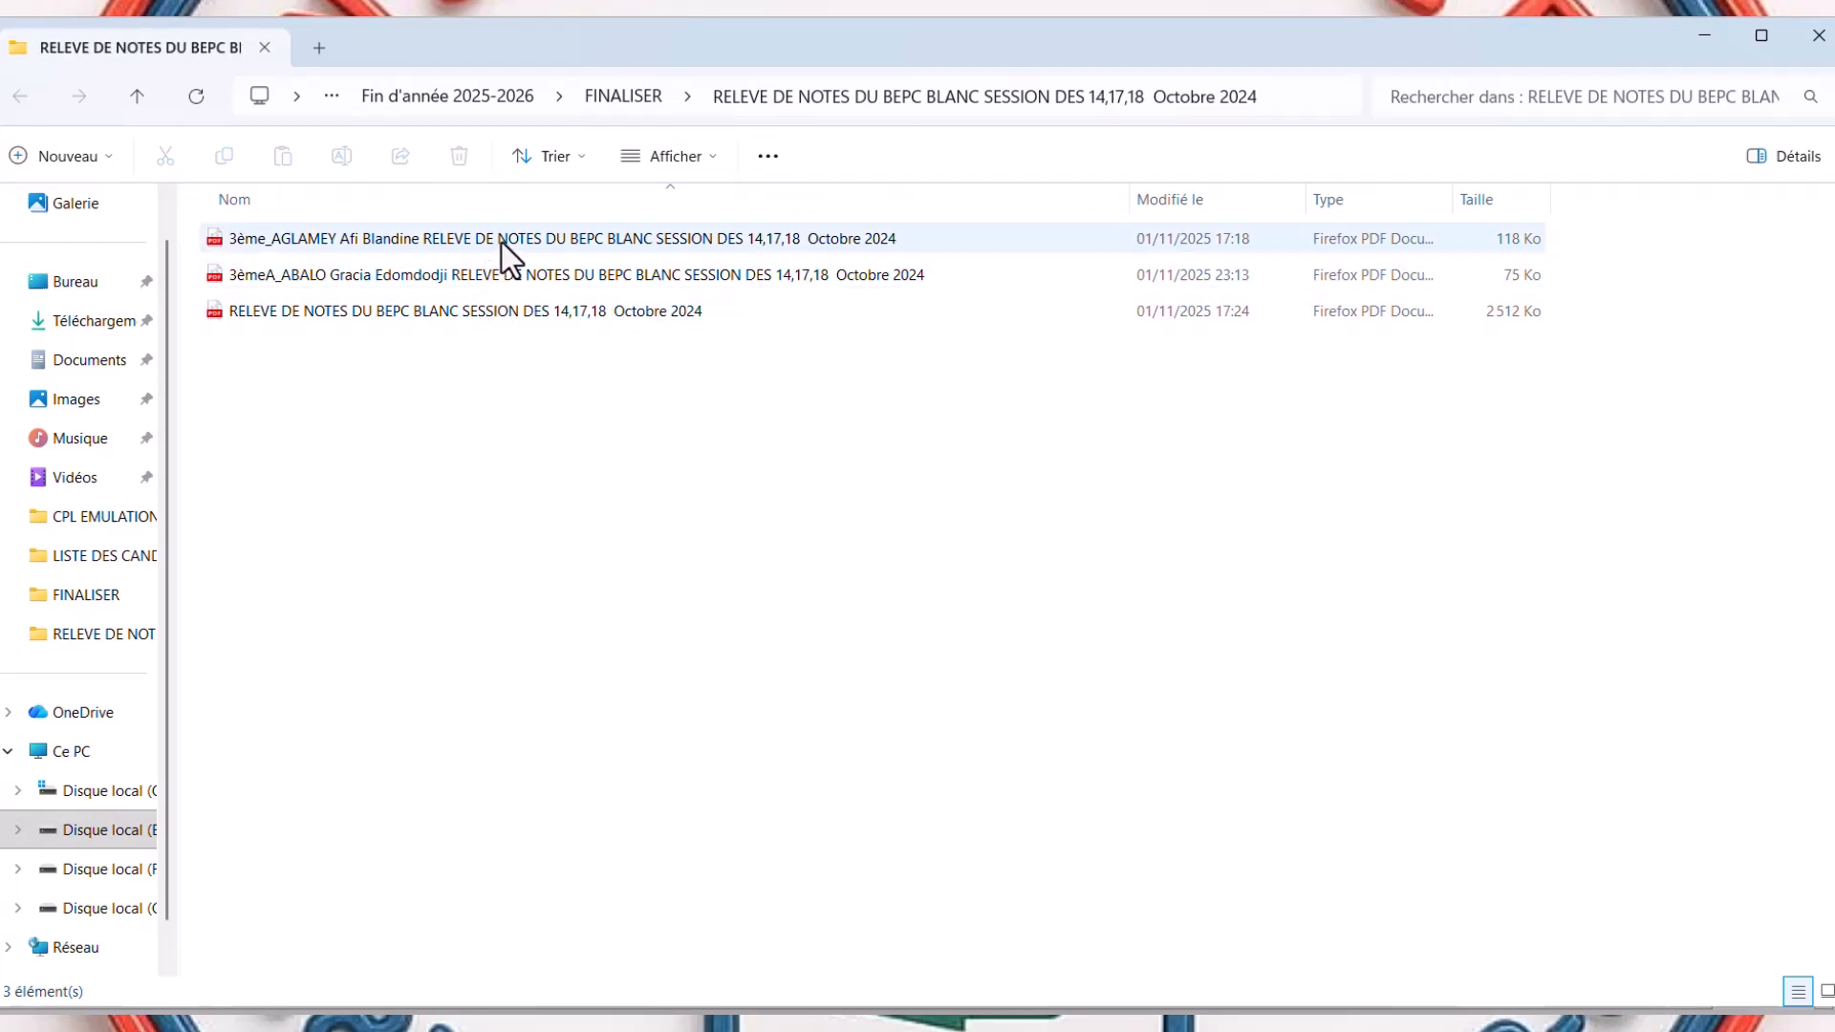
click(375, 273)
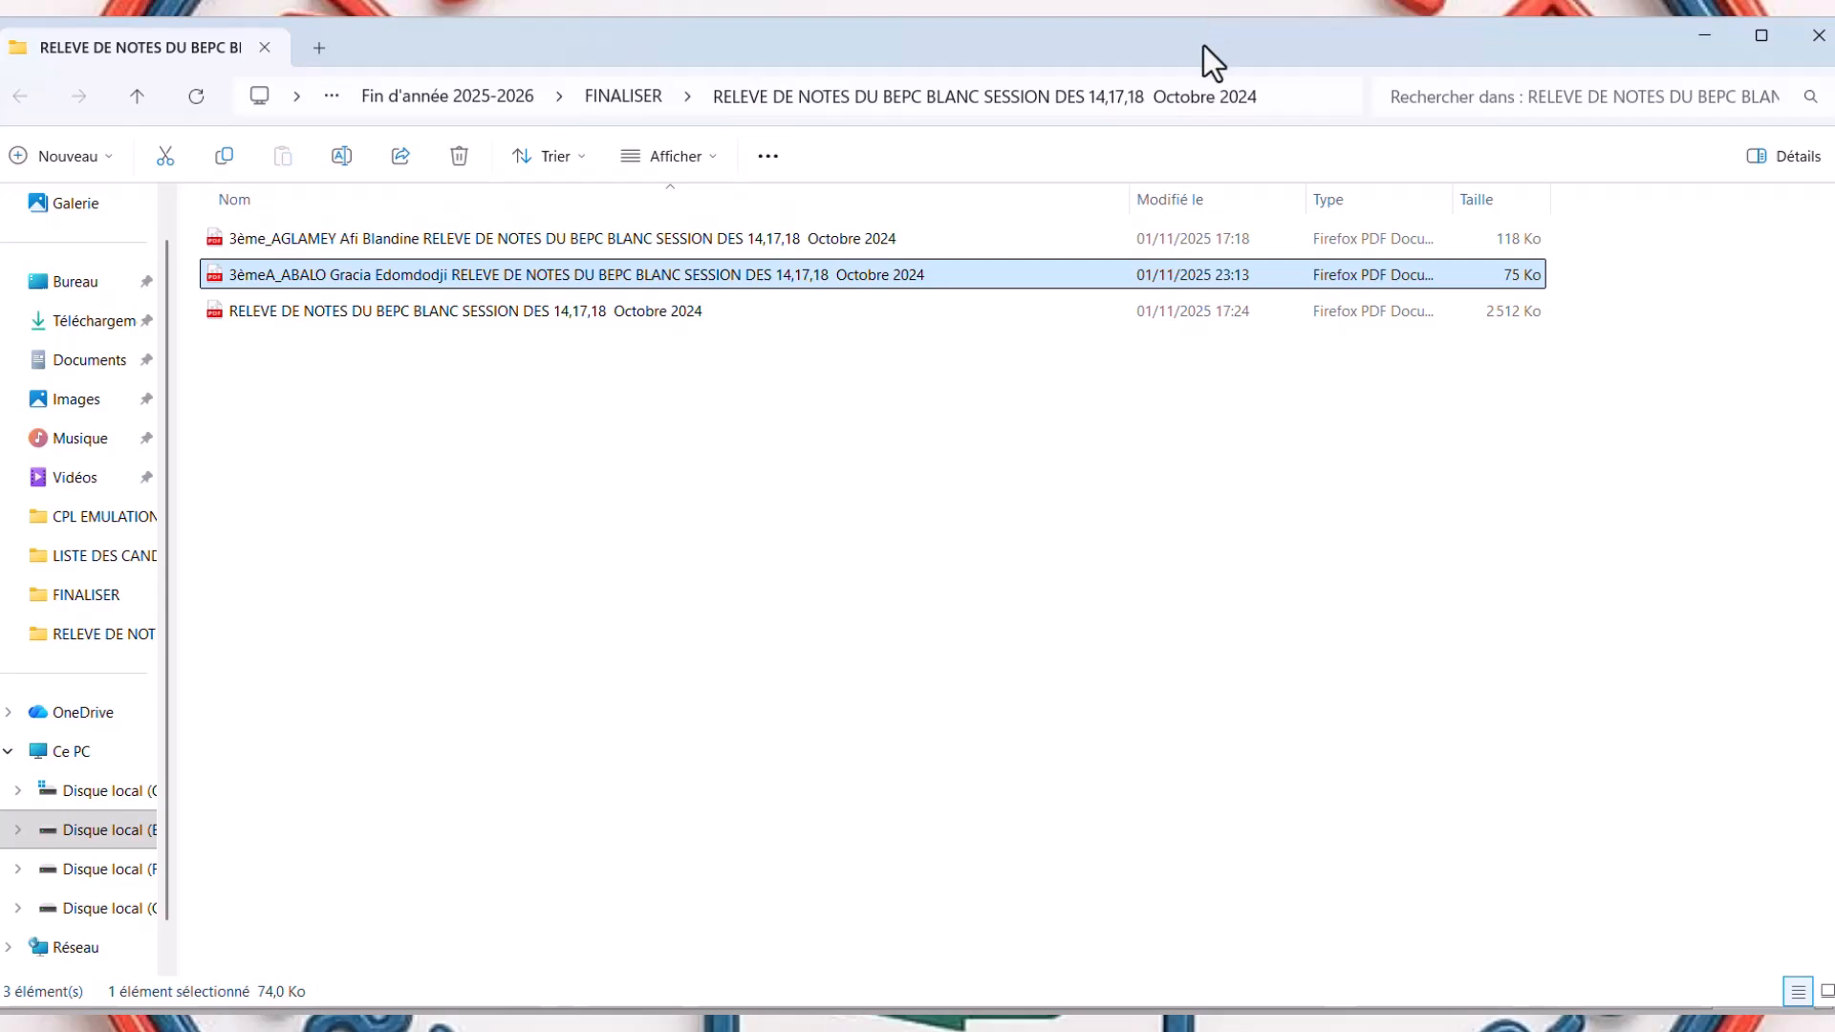
drag(1212, 63, 1047, 19)
- Open the exported report card PDF, review its grades and student summary, and return to the bulletins sheet in Excel
double_click(703, 267)
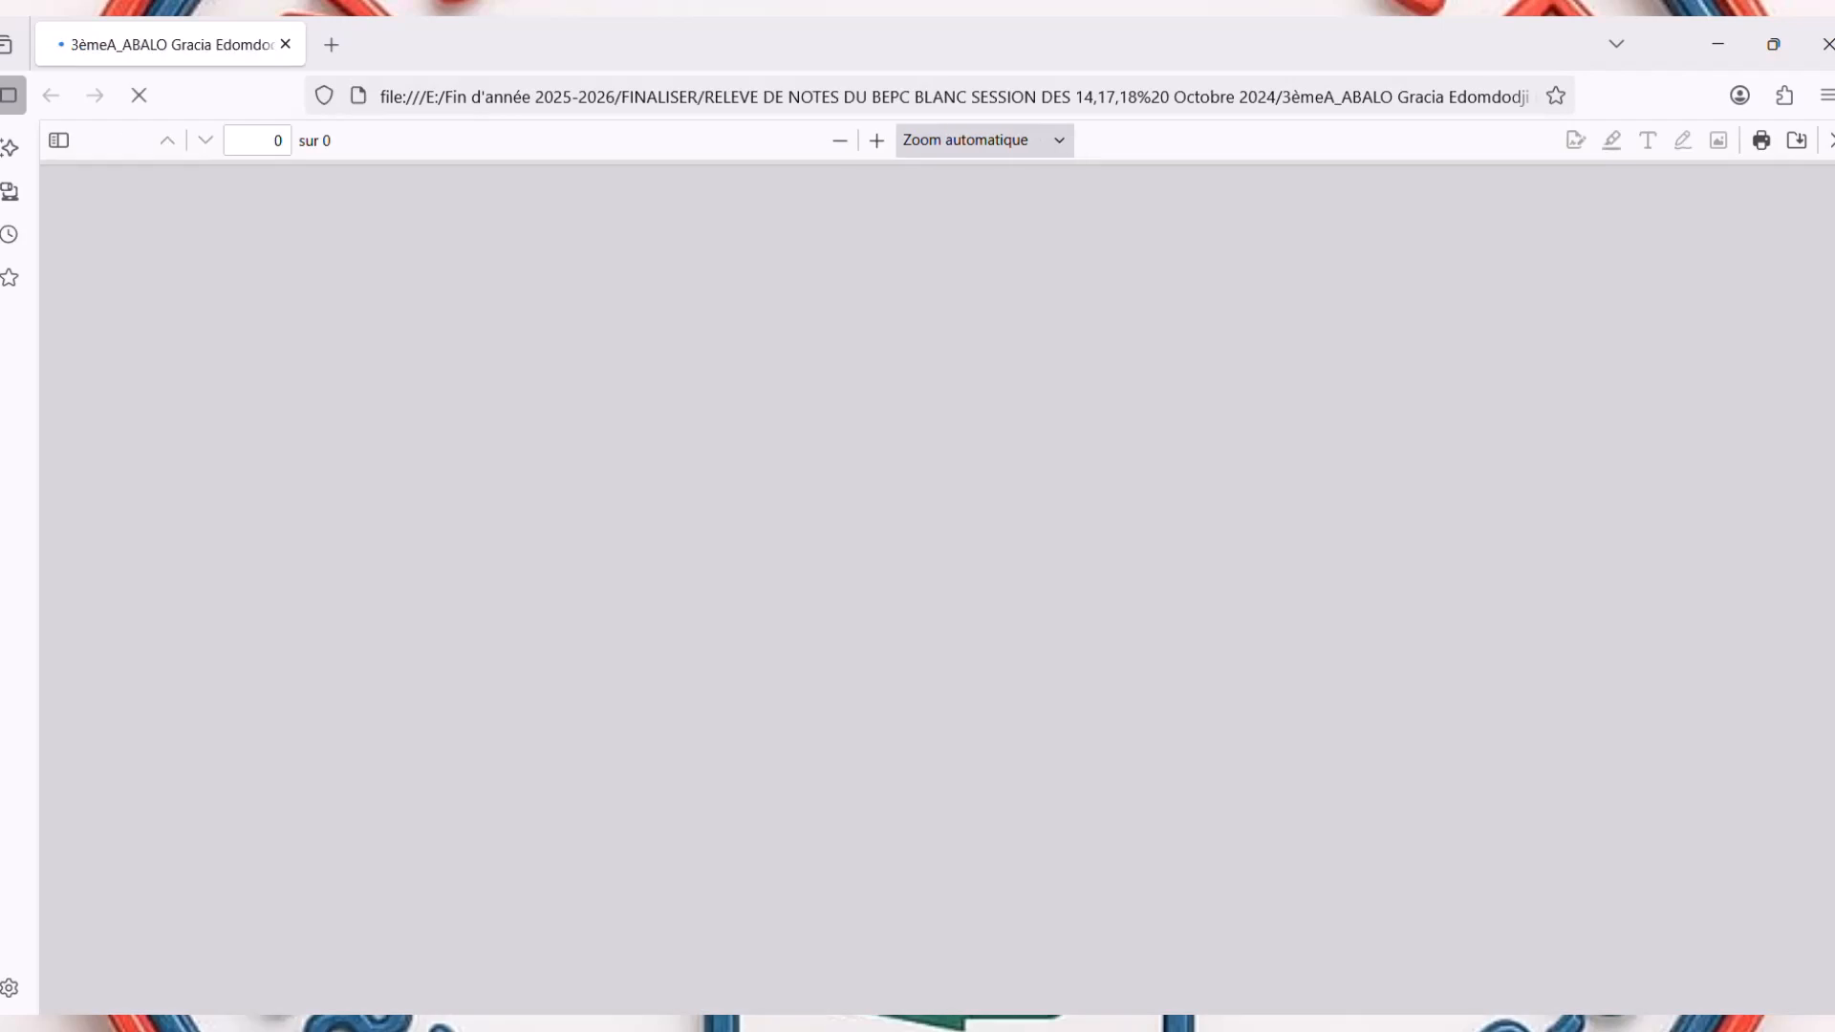
scroll(948, 583, down, 10)
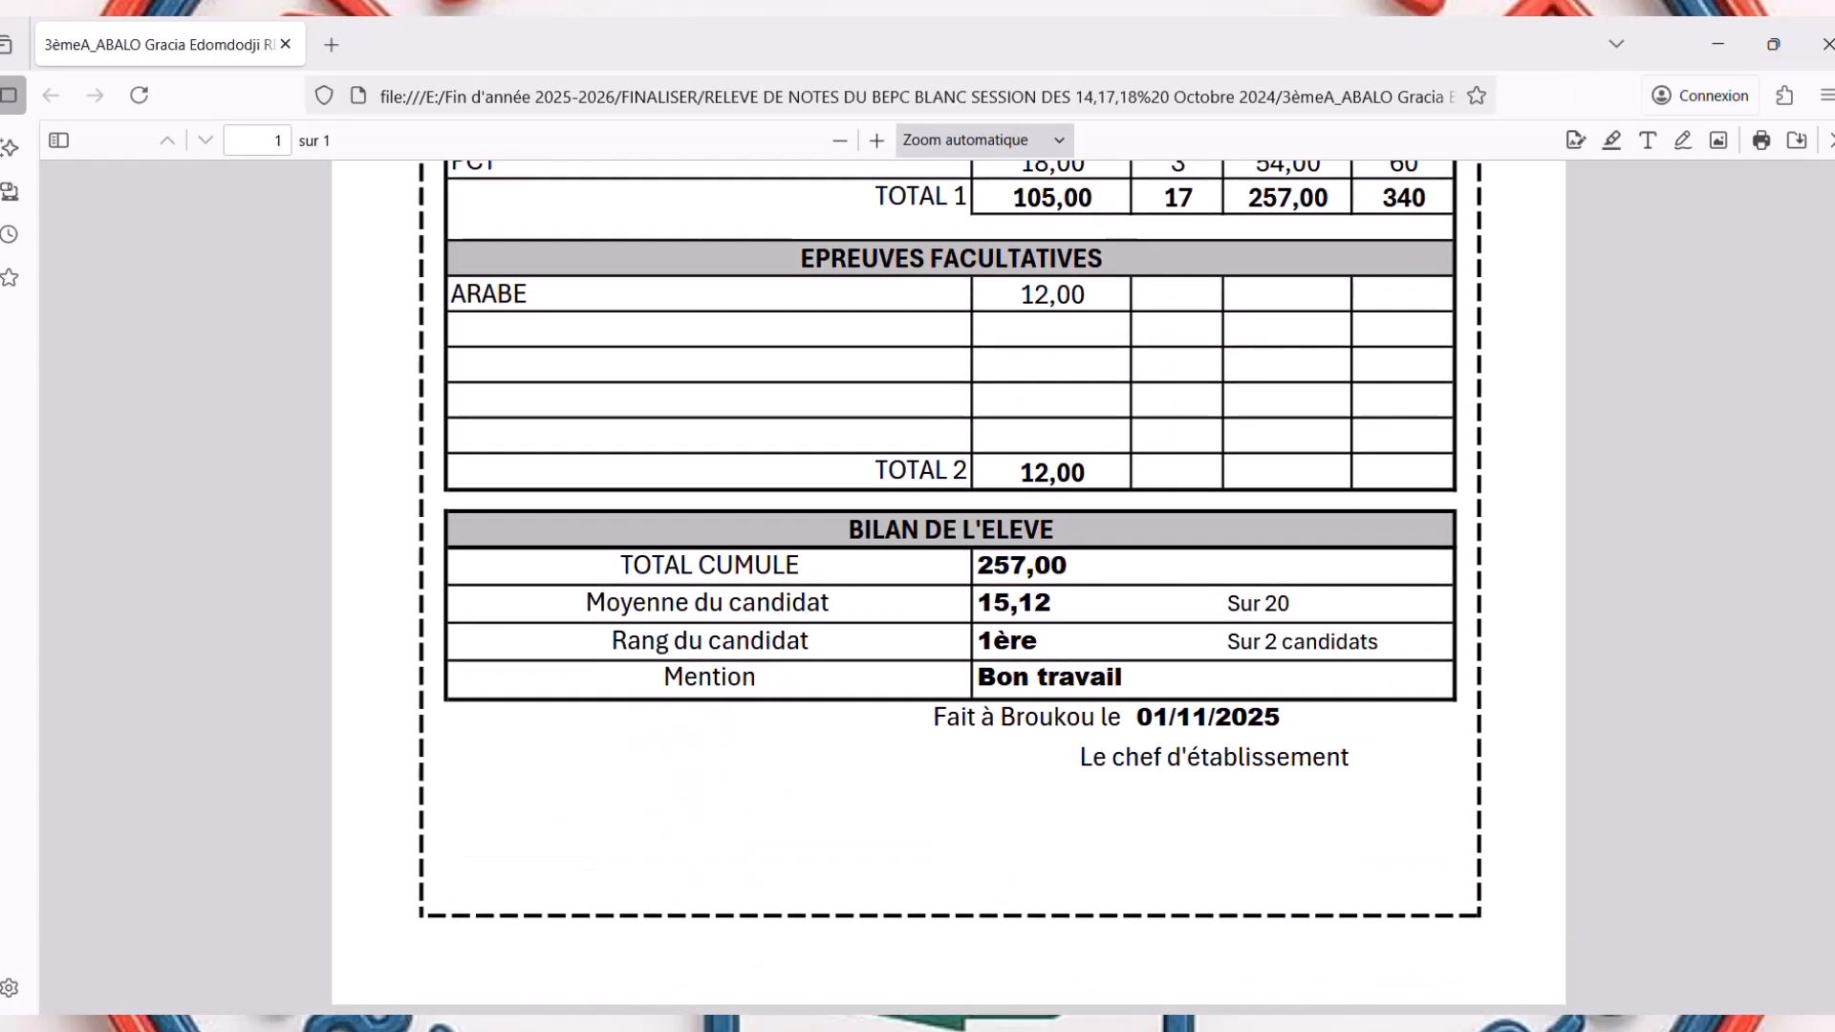
mouse_move(1833, 617)
mouse_down()
mouse_move(1833, 327)
mouse_move(1833, 597)
mouse_move(1833, 550)
mouse_up()
scroll(948, 583, up, 3)
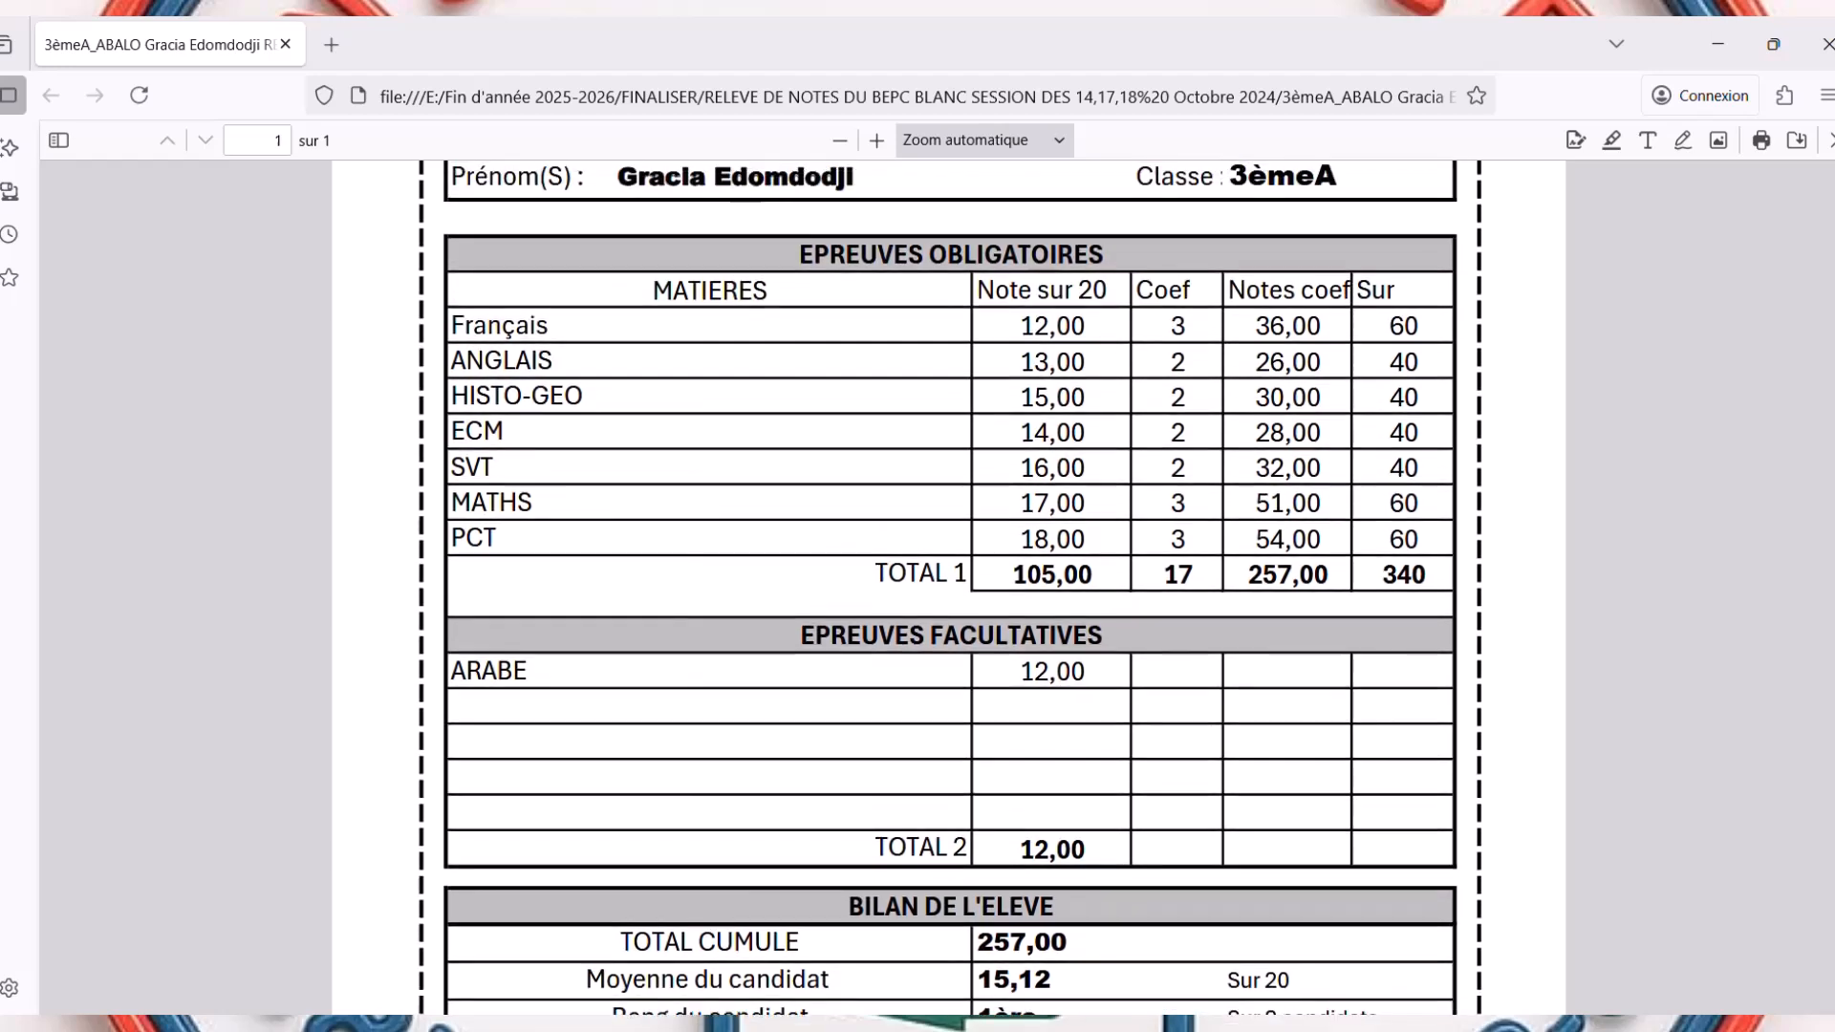
scroll(948, 587, up, 2)
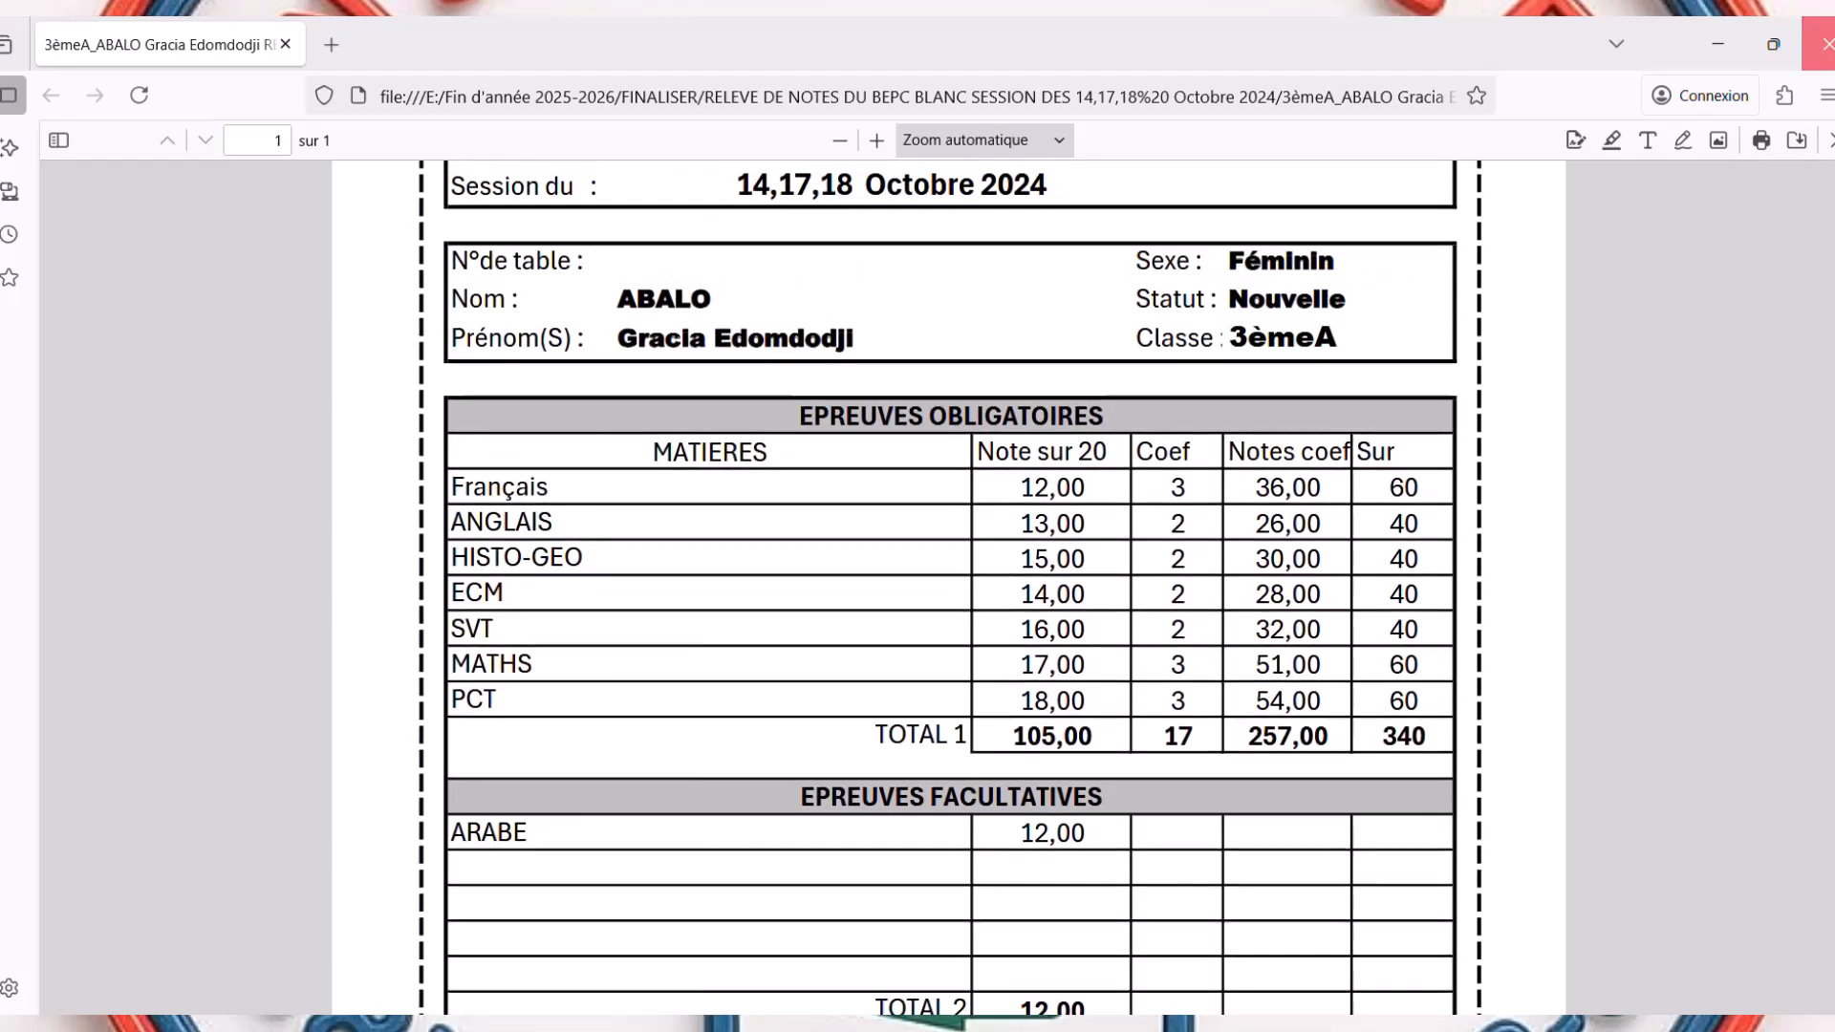
click(1825, 44)
click(1820, 43)
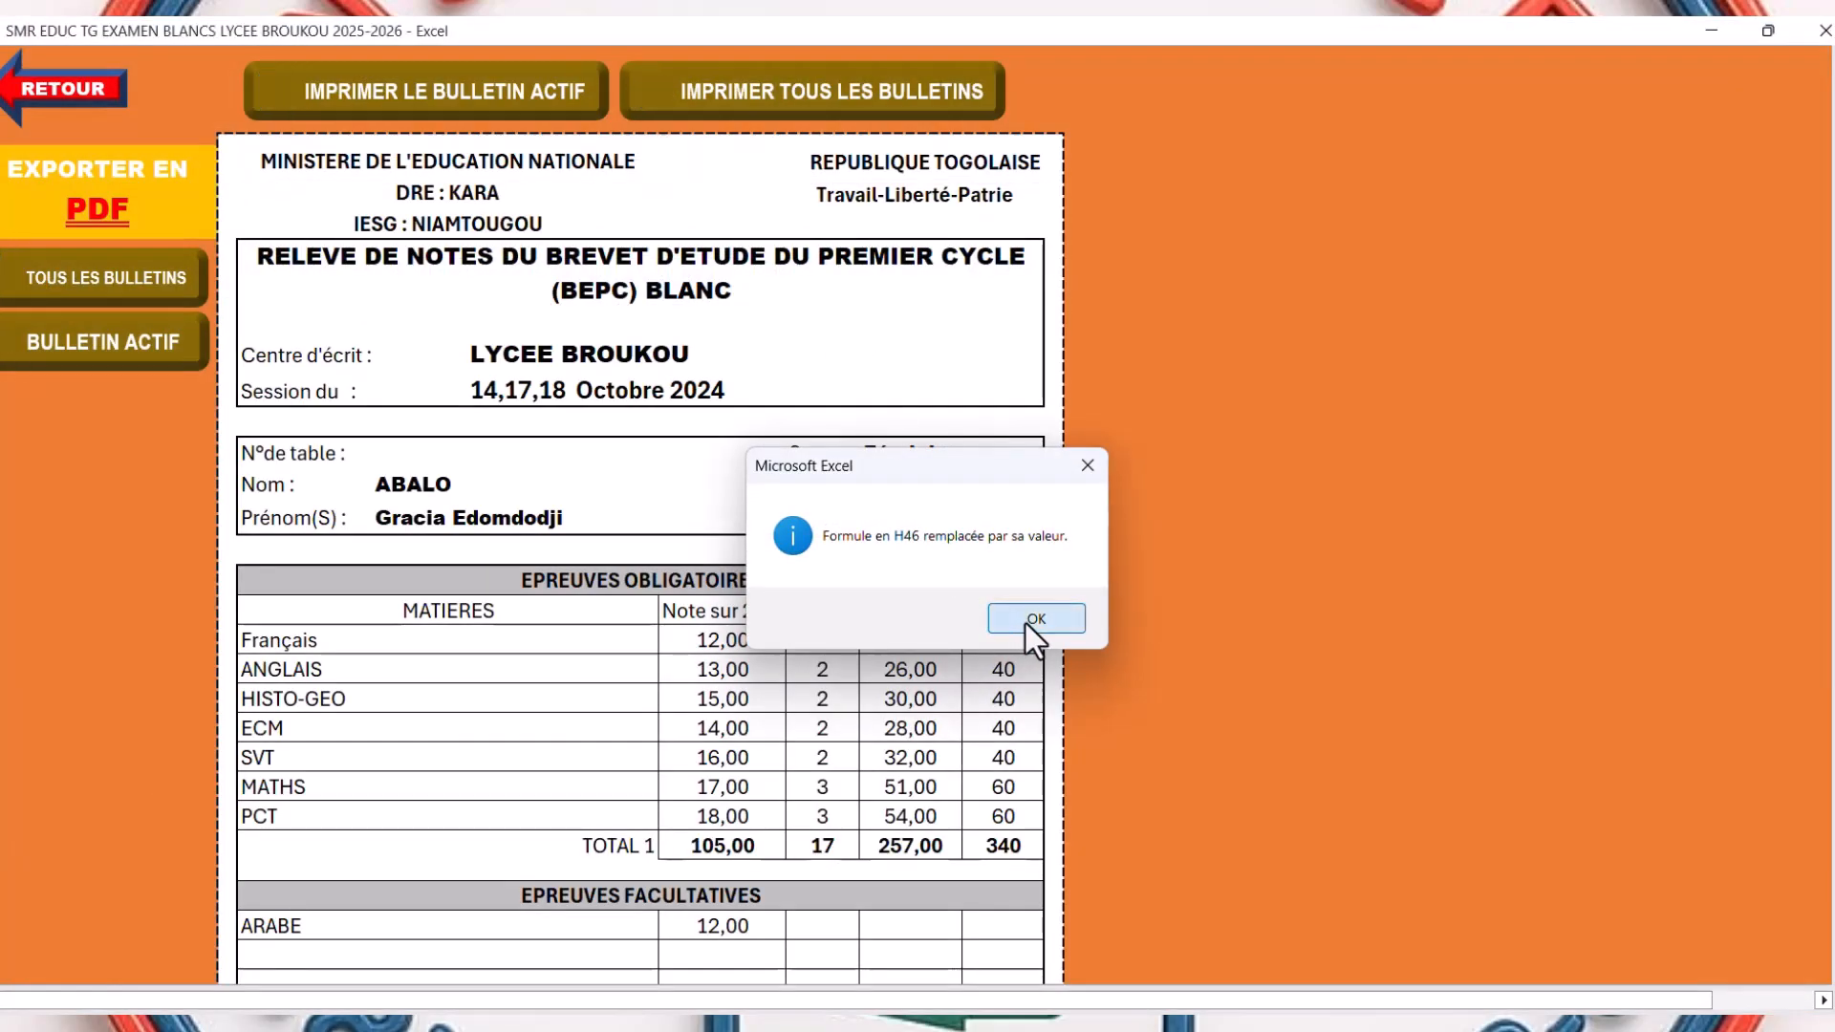
click(1025, 621)
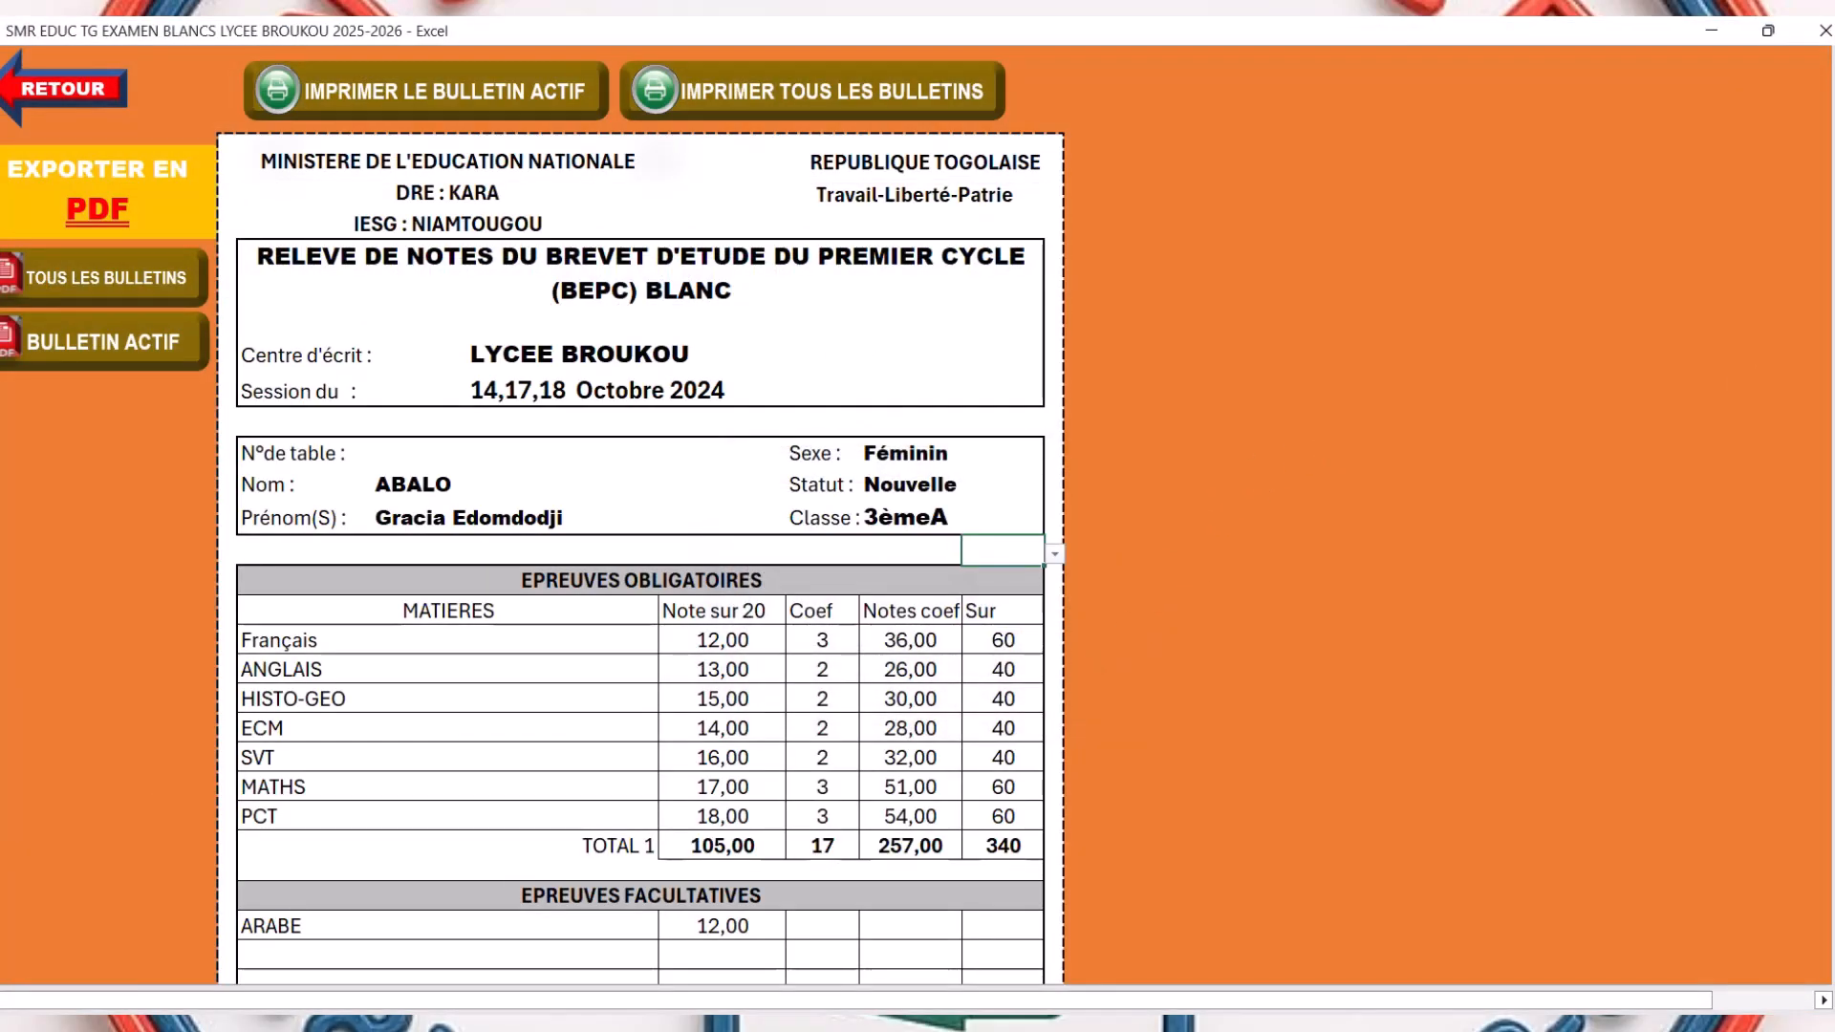
- Look over the report card down to the student summary, and return to the workbook's main home page
scroll(534, 516, down, 5)
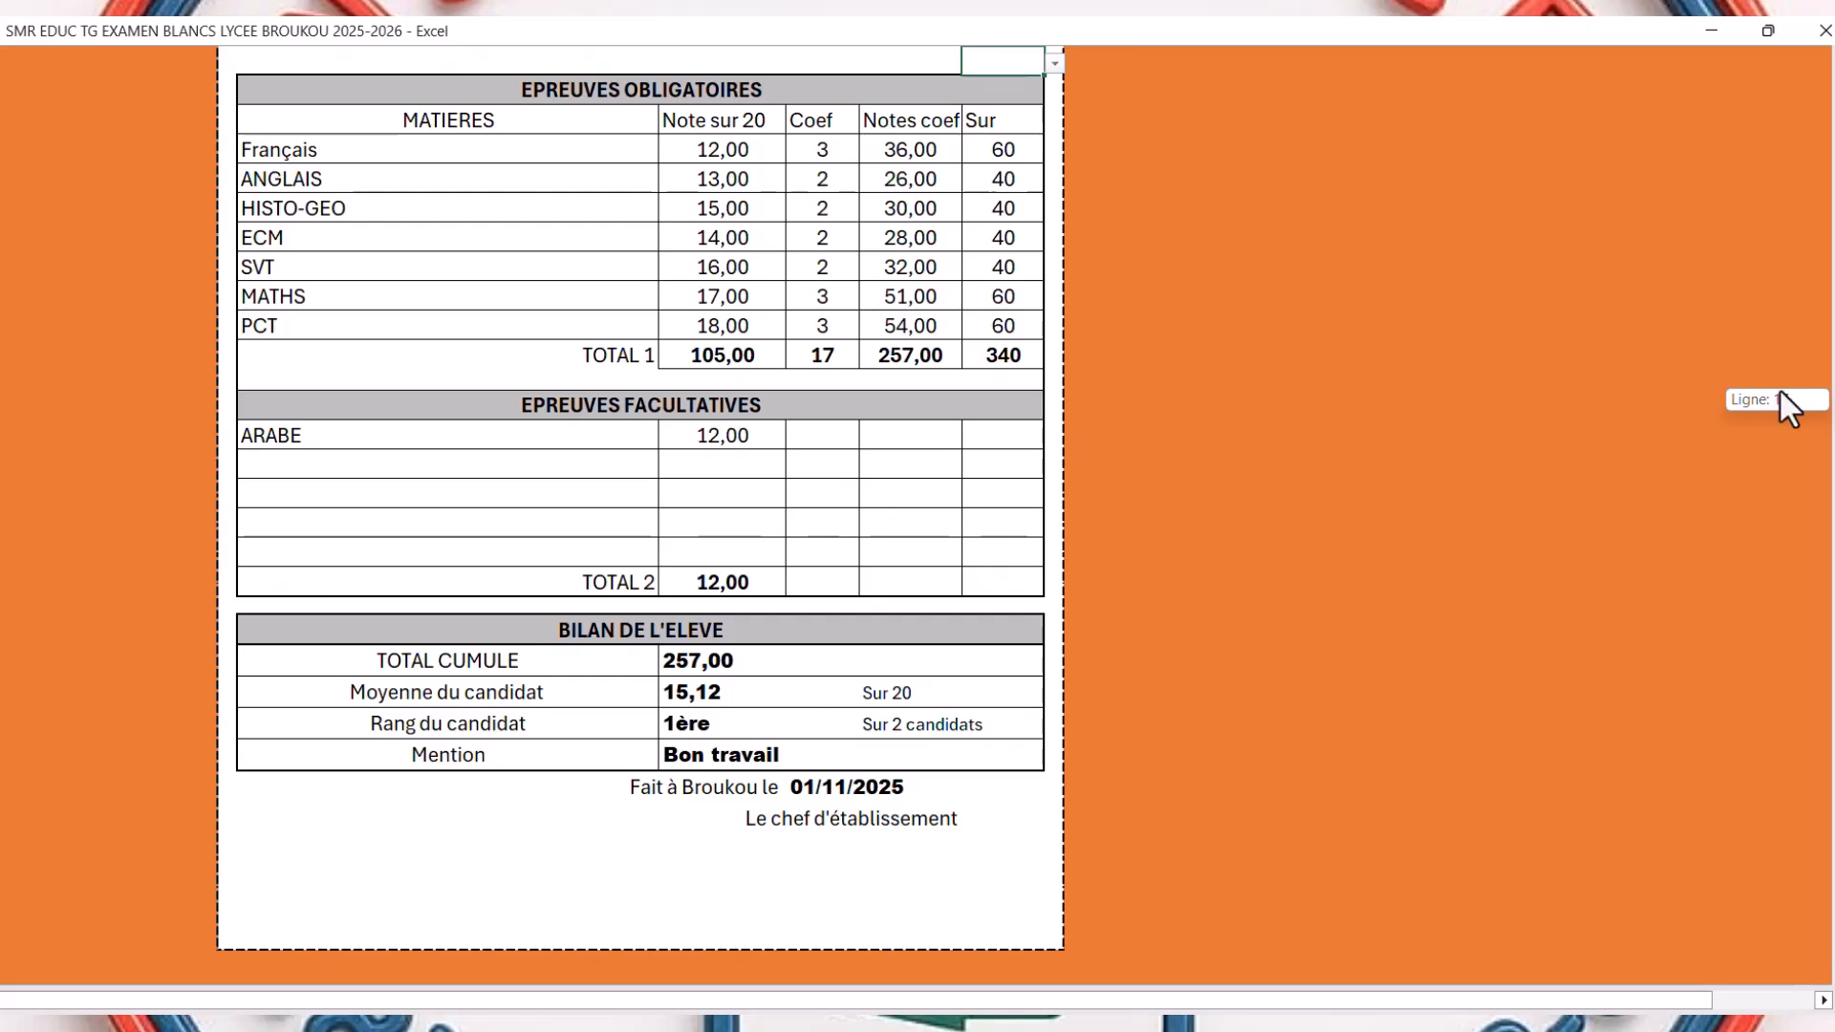
scroll(1759, 335, up, 5)
click(82, 97)
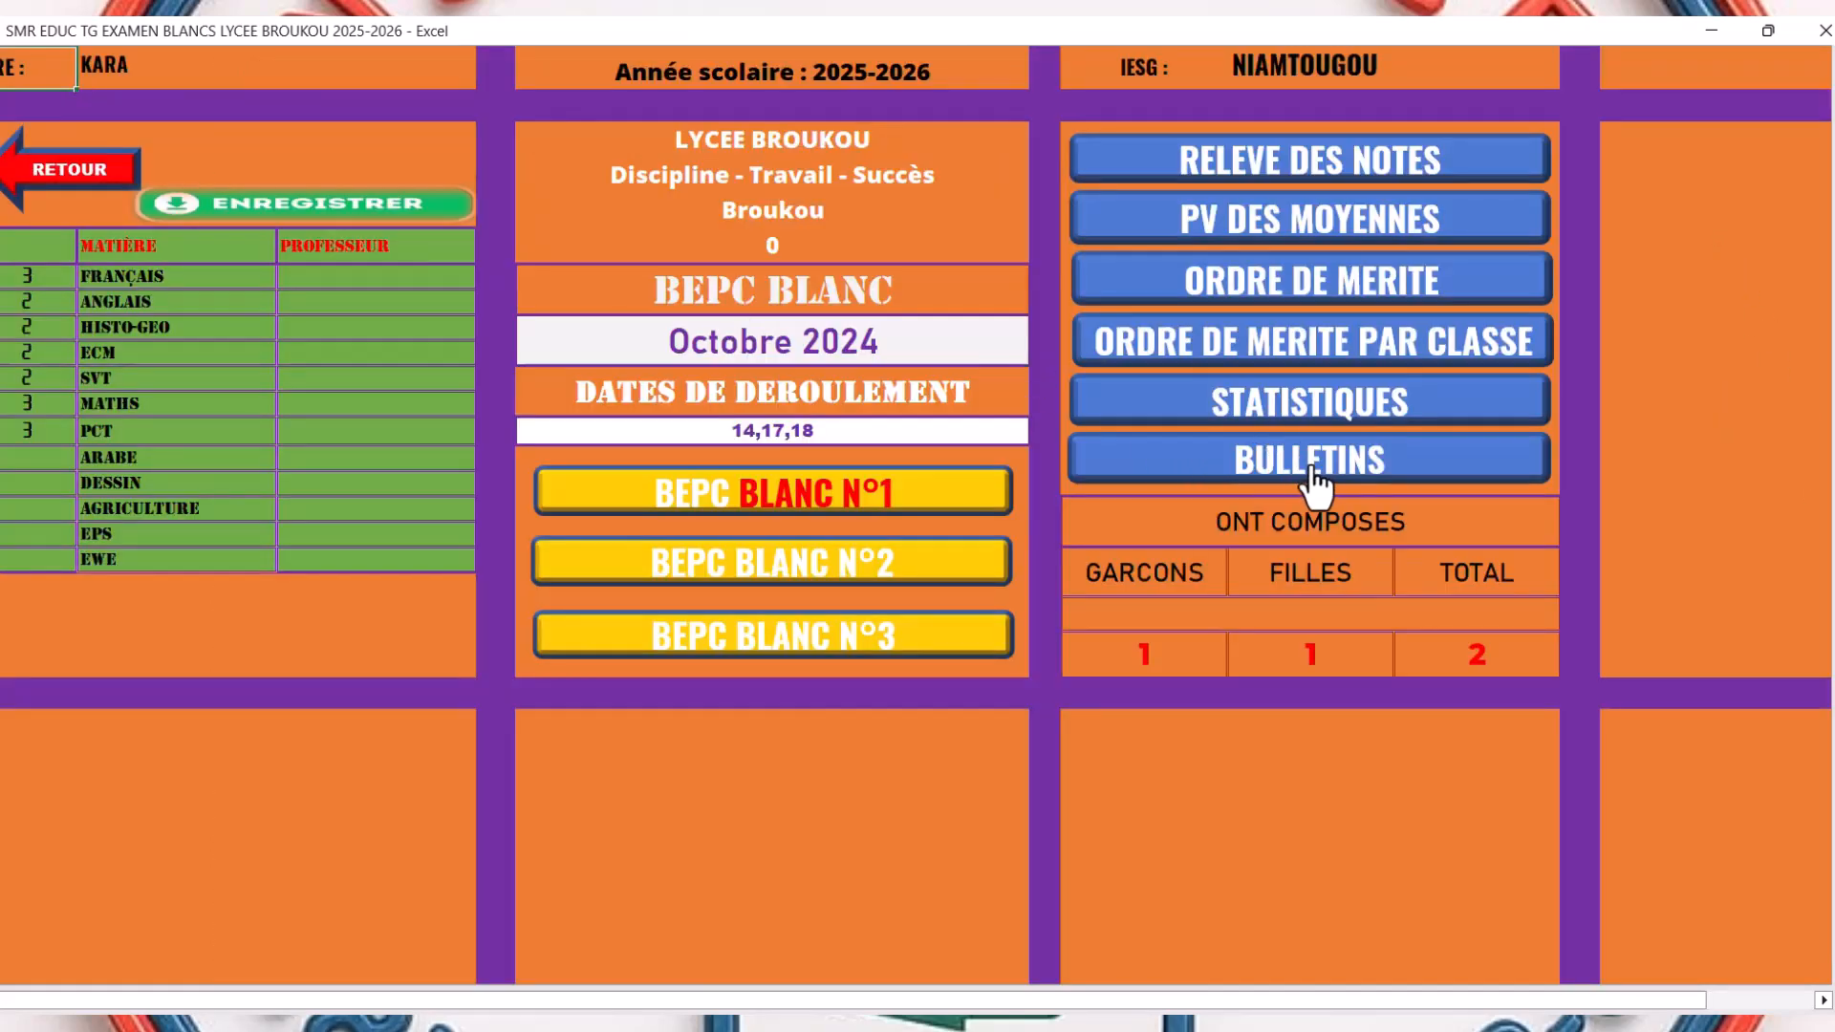
click(59, 170)
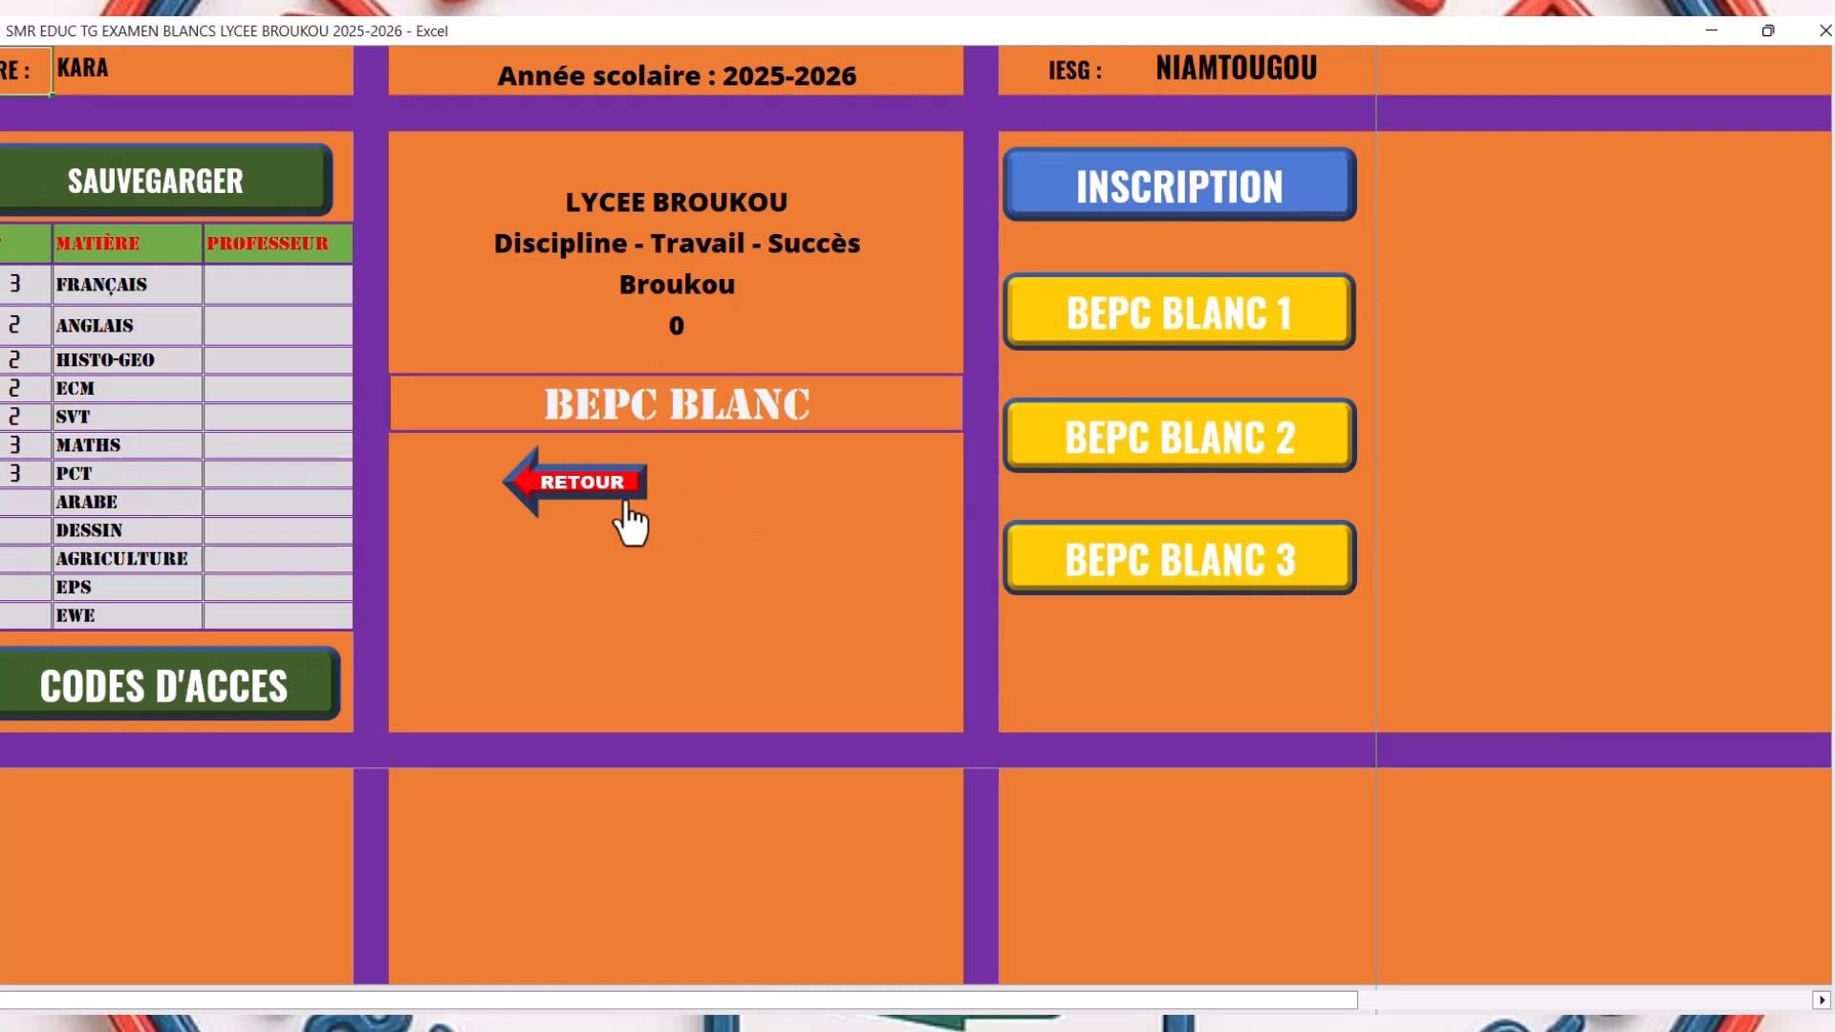
click(528, 486)
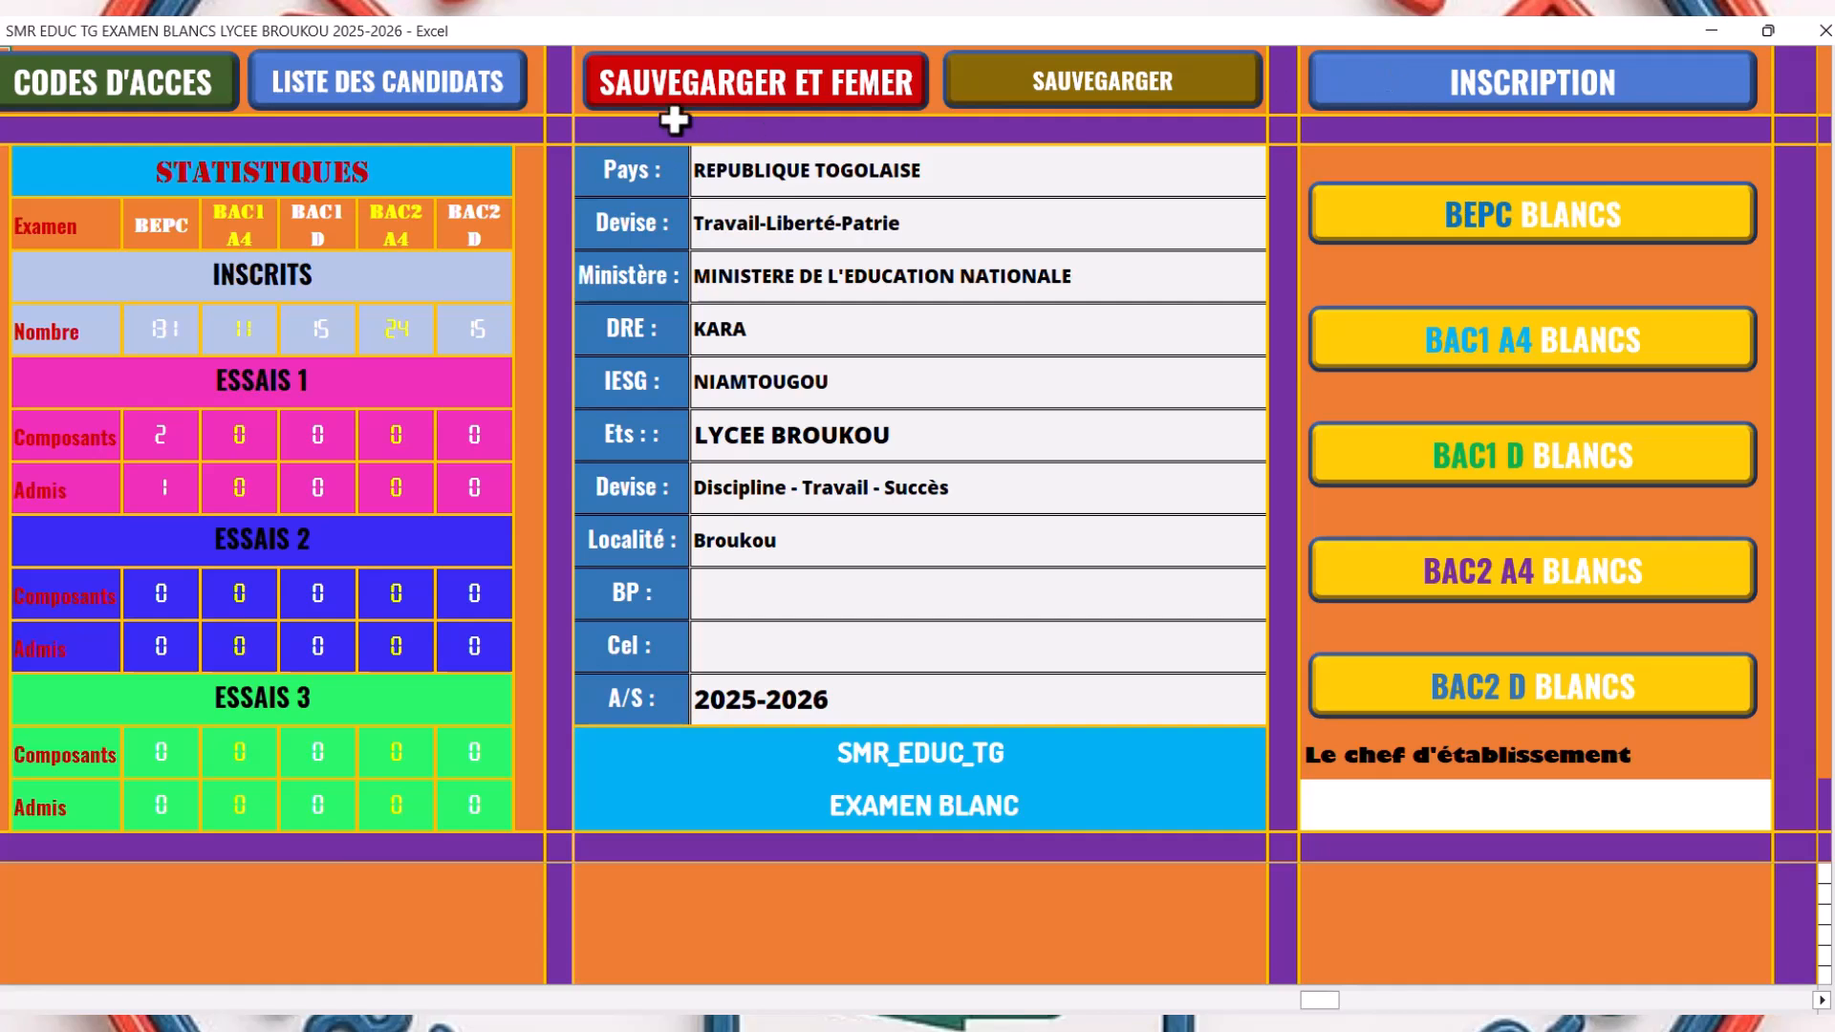
- Try to change the school year (A/S) to 2027-2028 without giving the administrator password
click(867, 701)
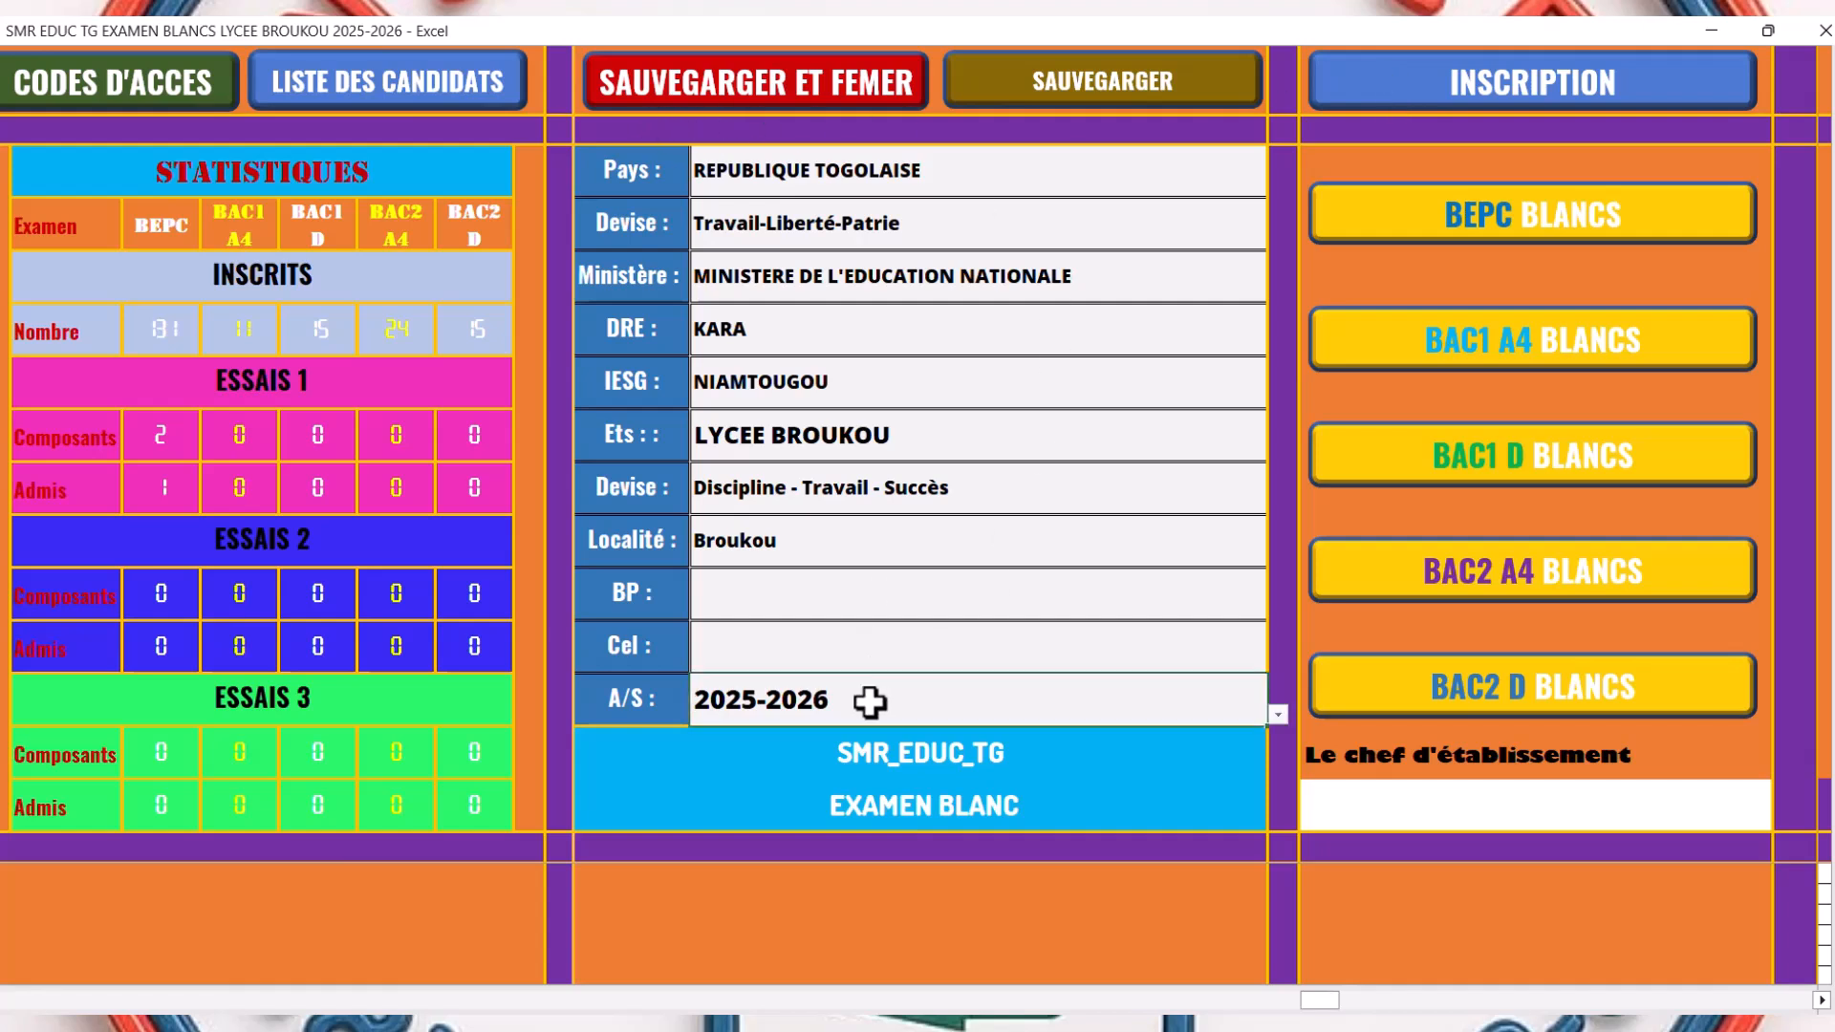
click(1278, 715)
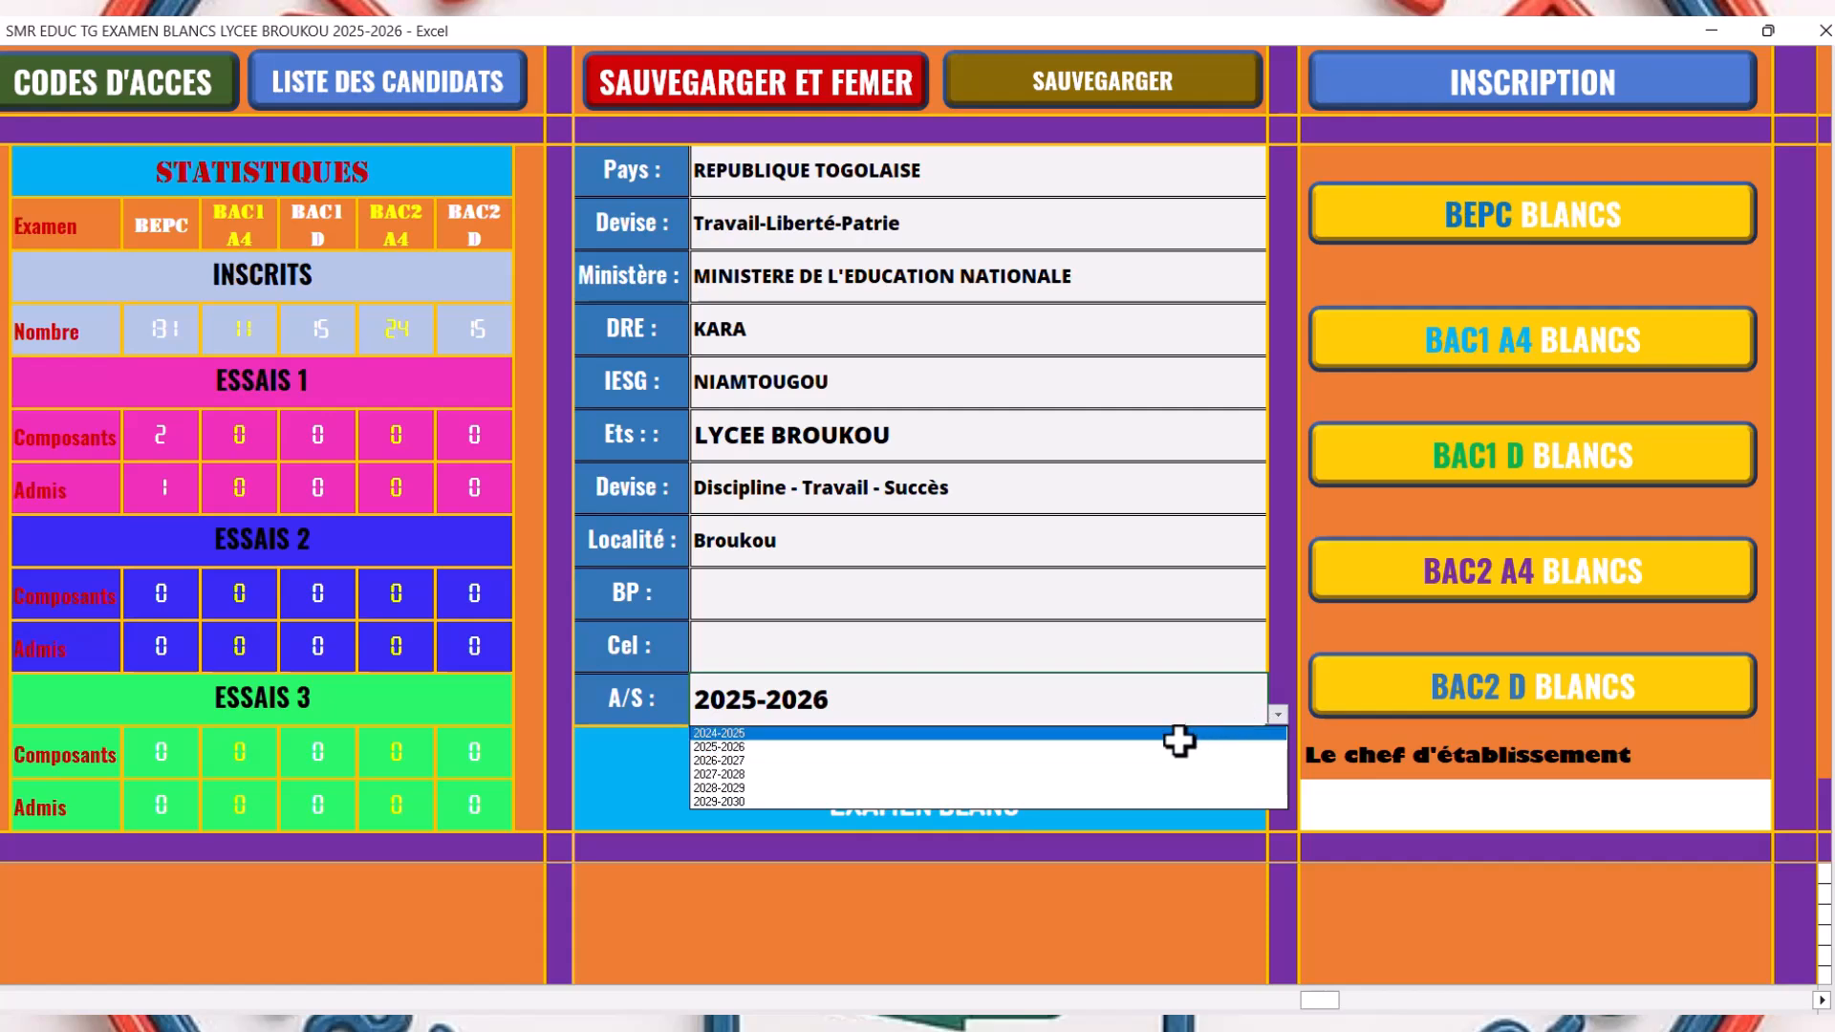
click(1077, 772)
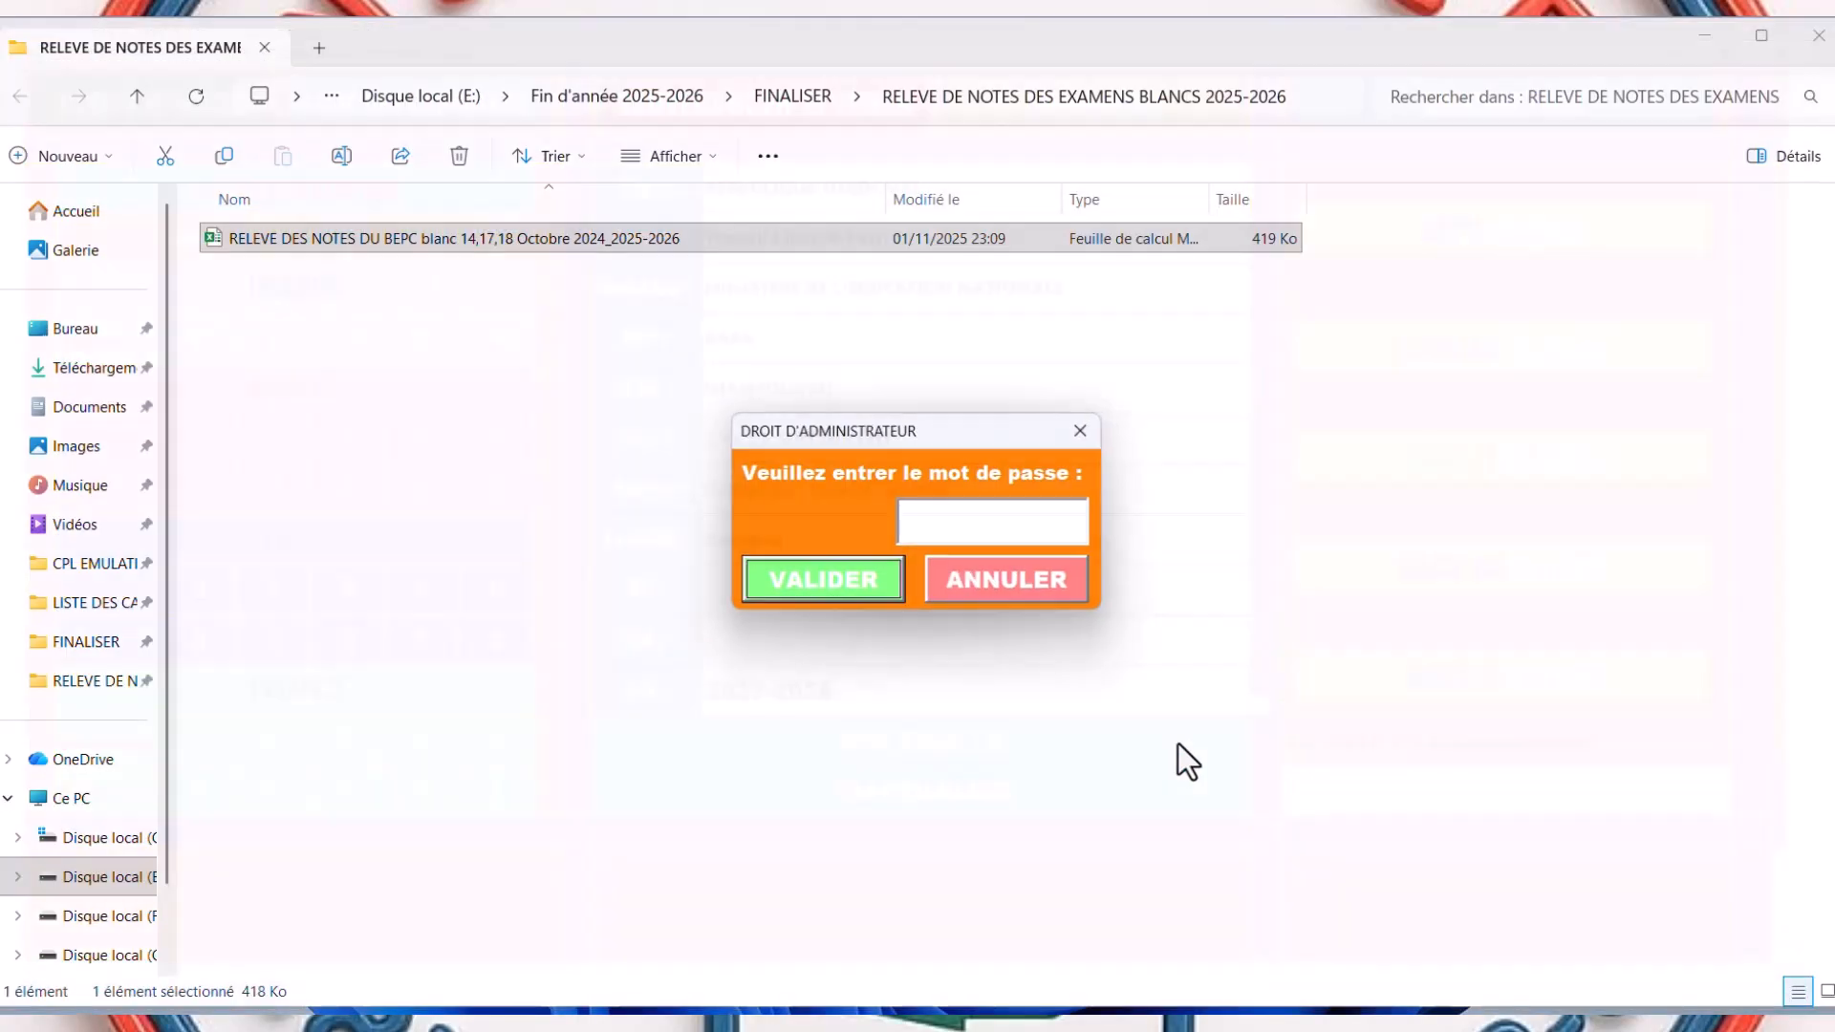
click(1707, 36)
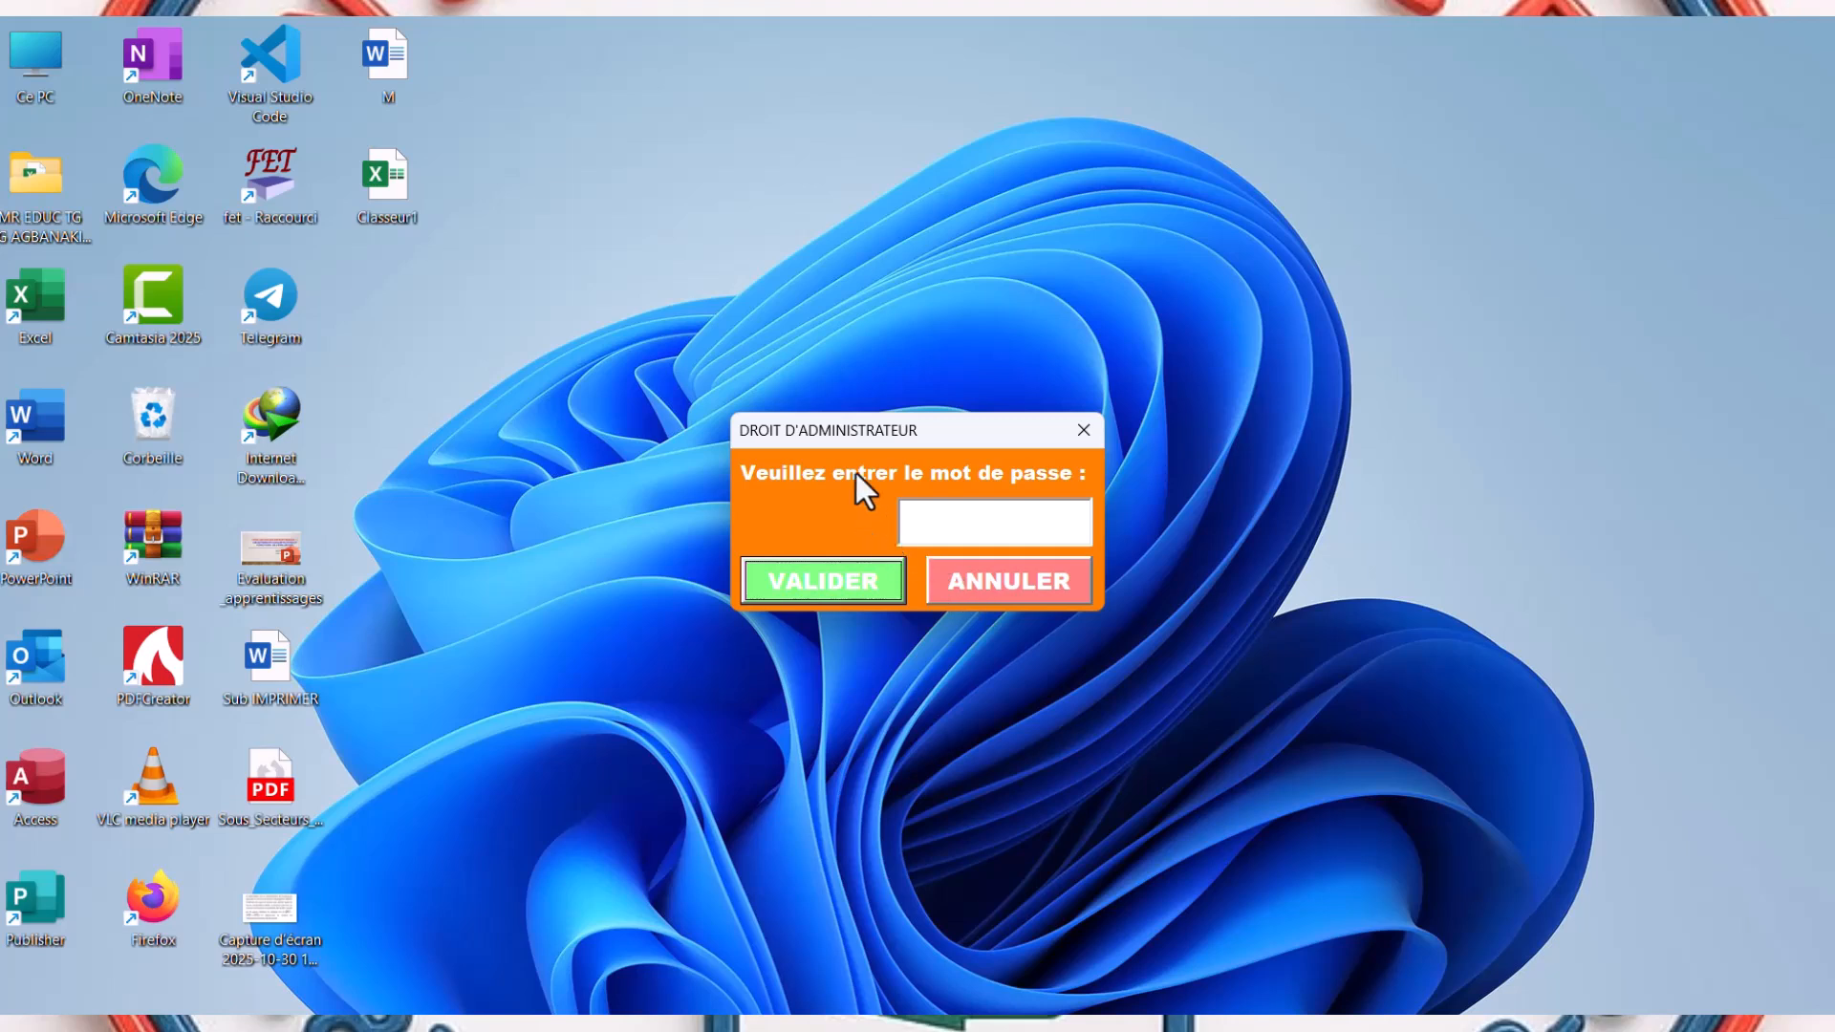
click(1006, 584)
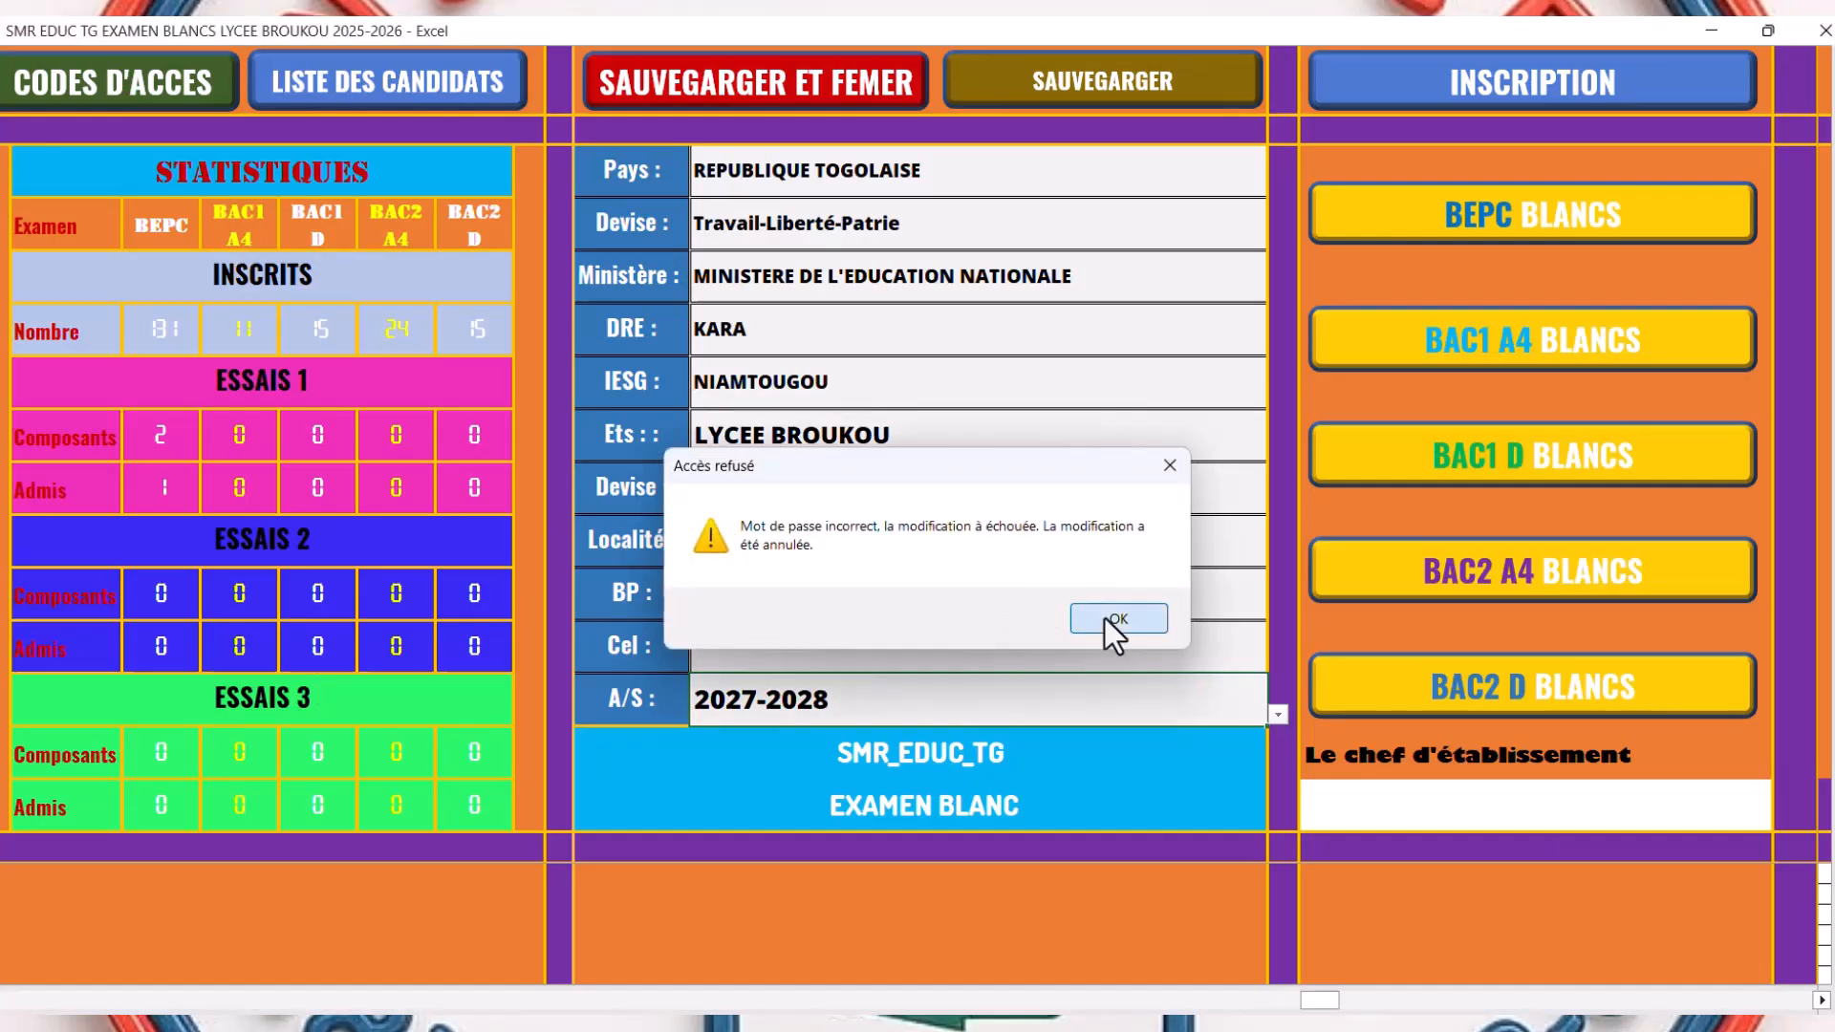
click(1108, 618)
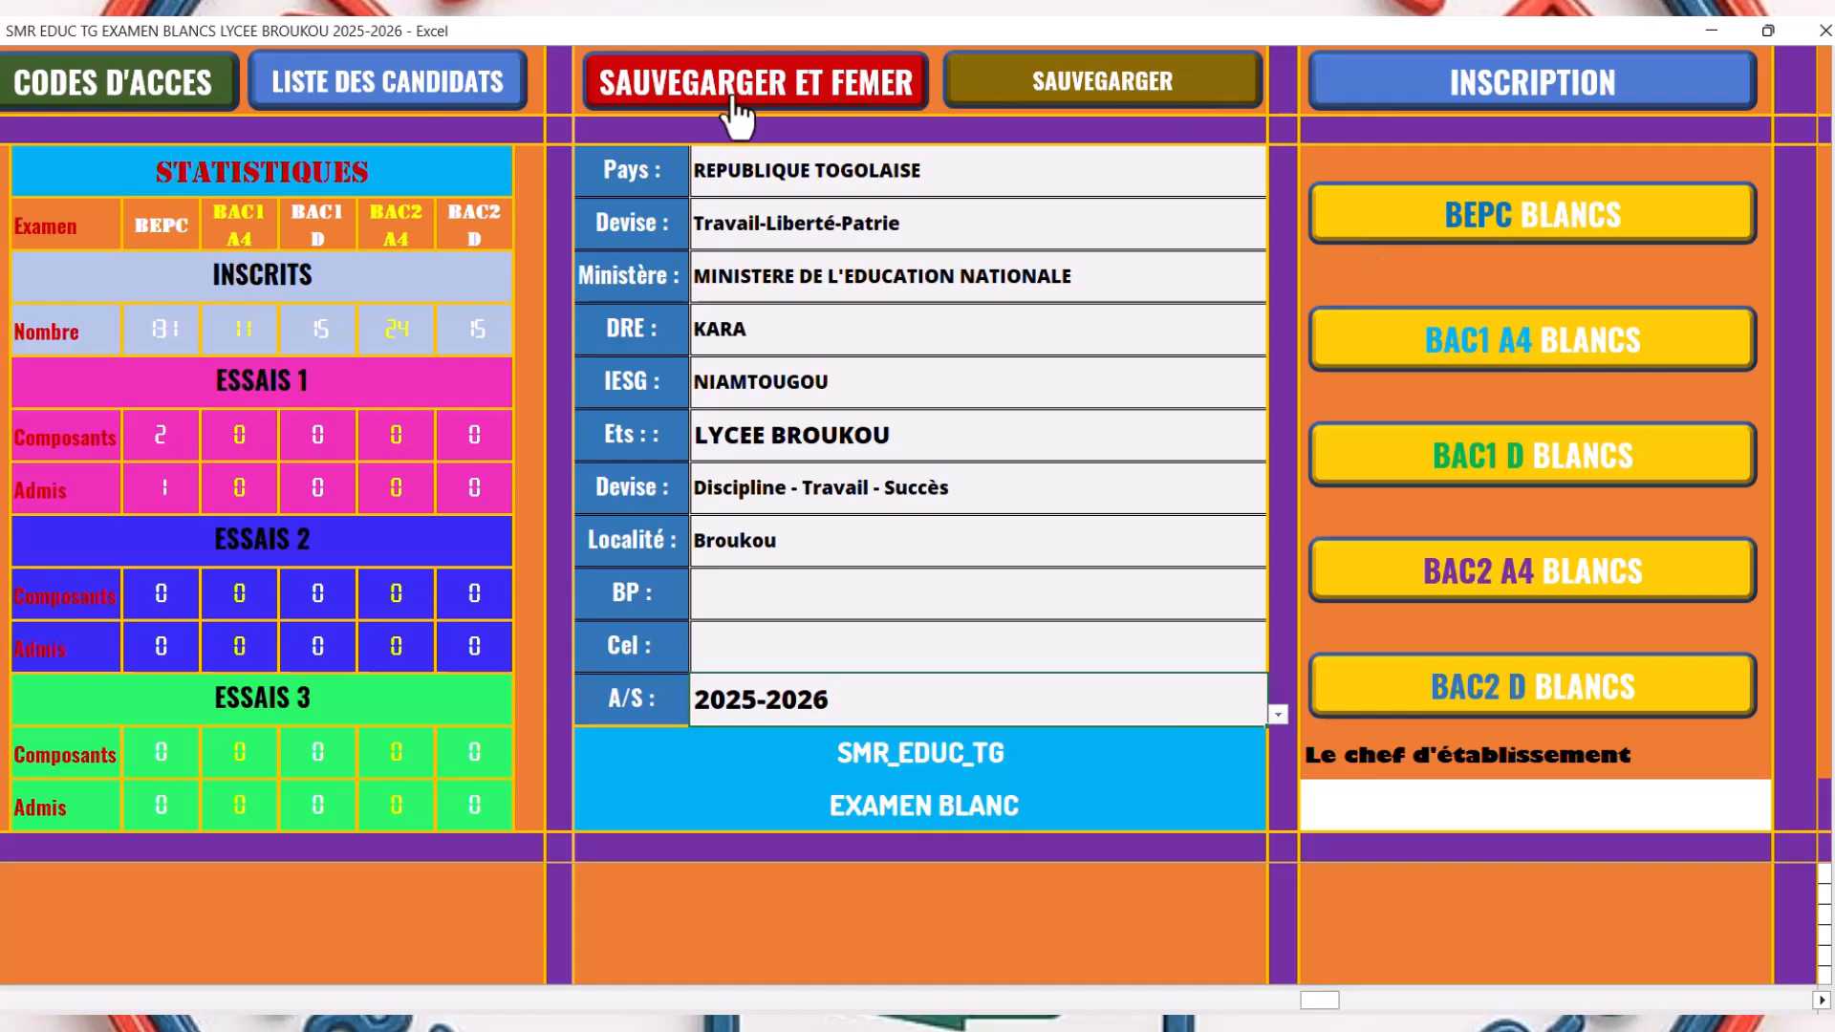